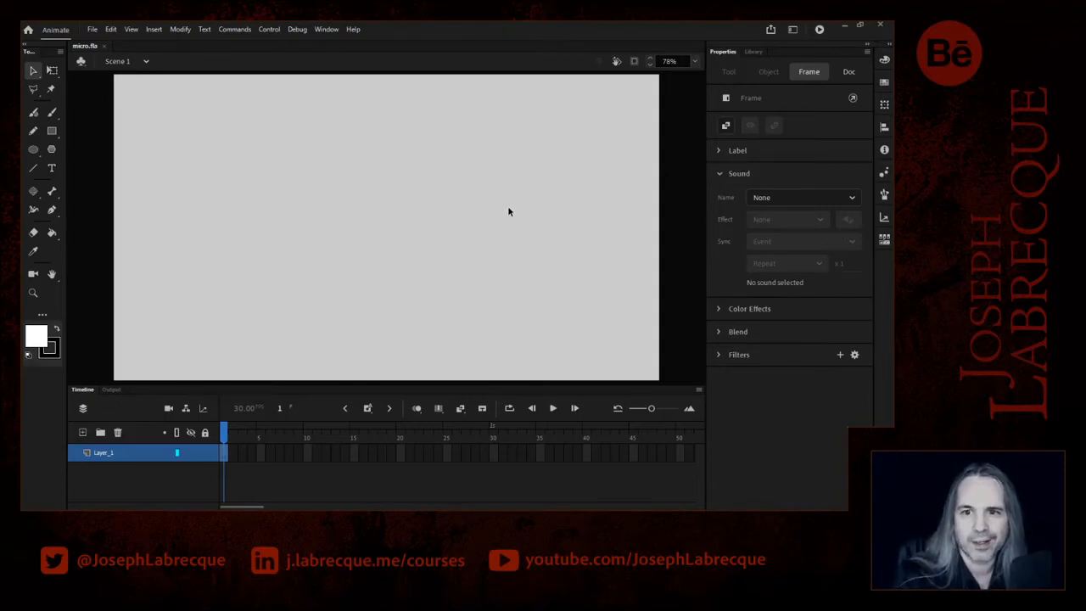
- Review the document settings and the HD Character Animation preset for new documents, without creating a document
left_click(851, 72)
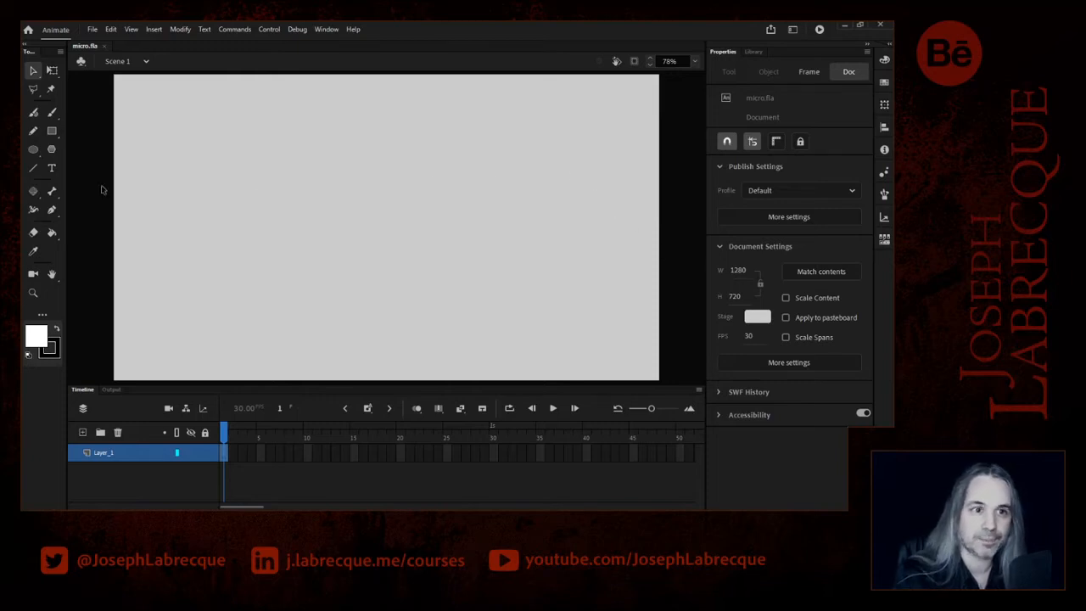
left_click(91, 30)
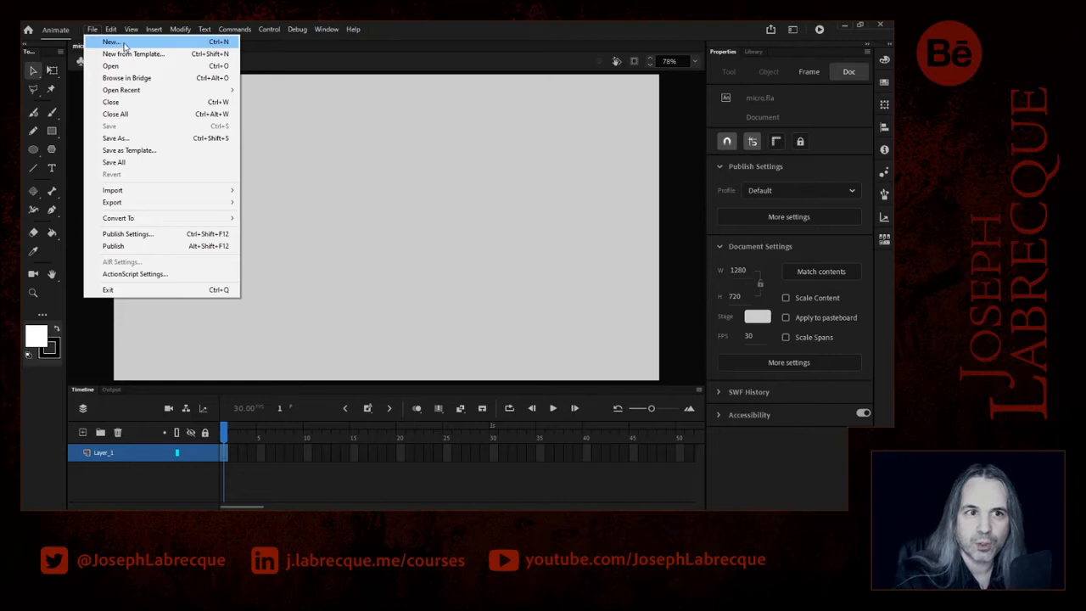
key("Escape")
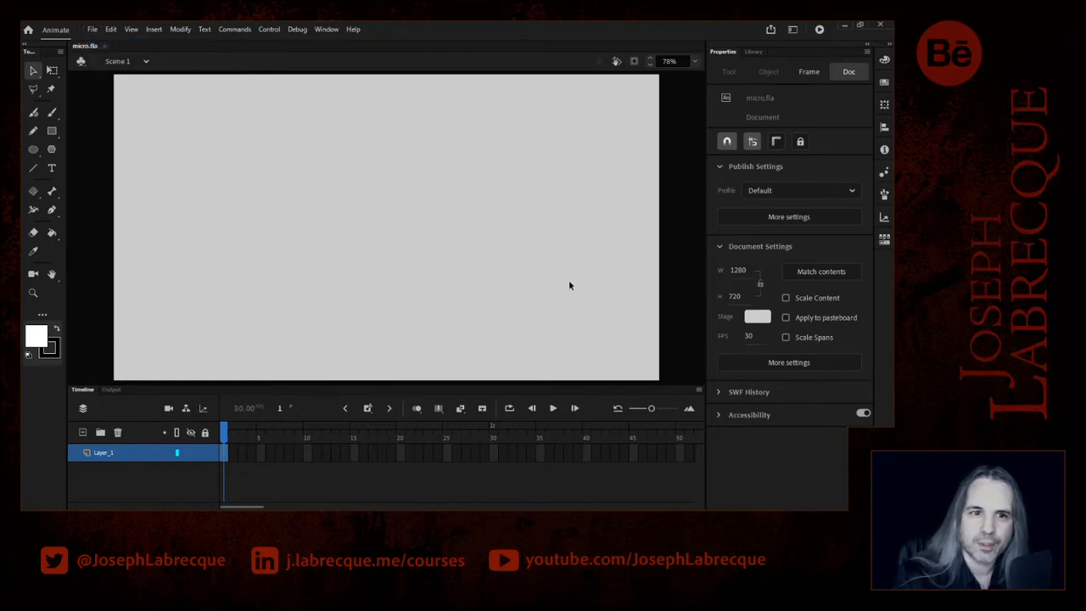
key("ctrl+n")
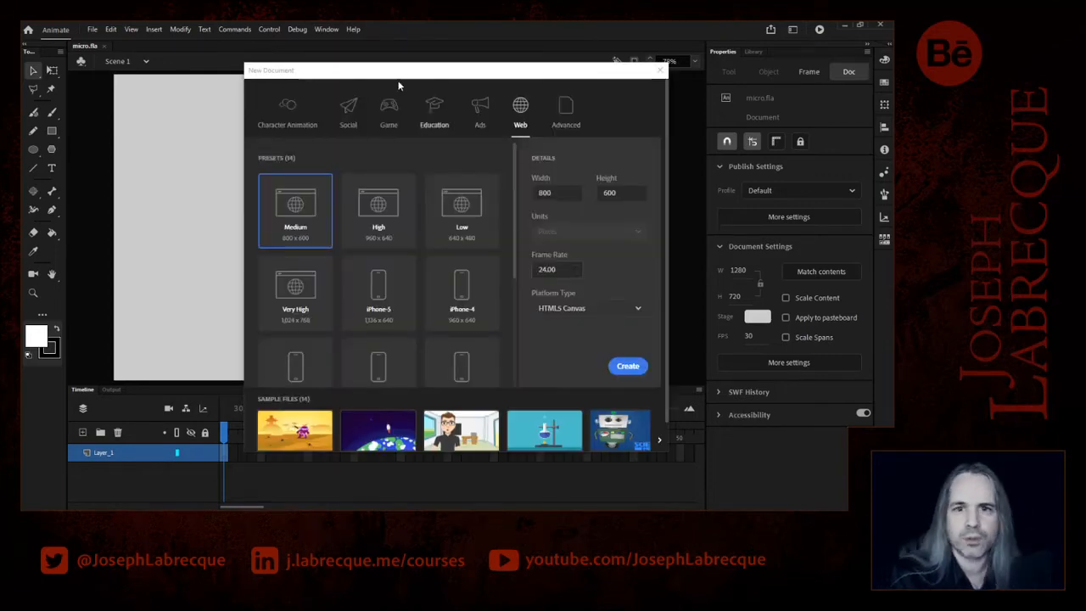
left_click(286, 107)
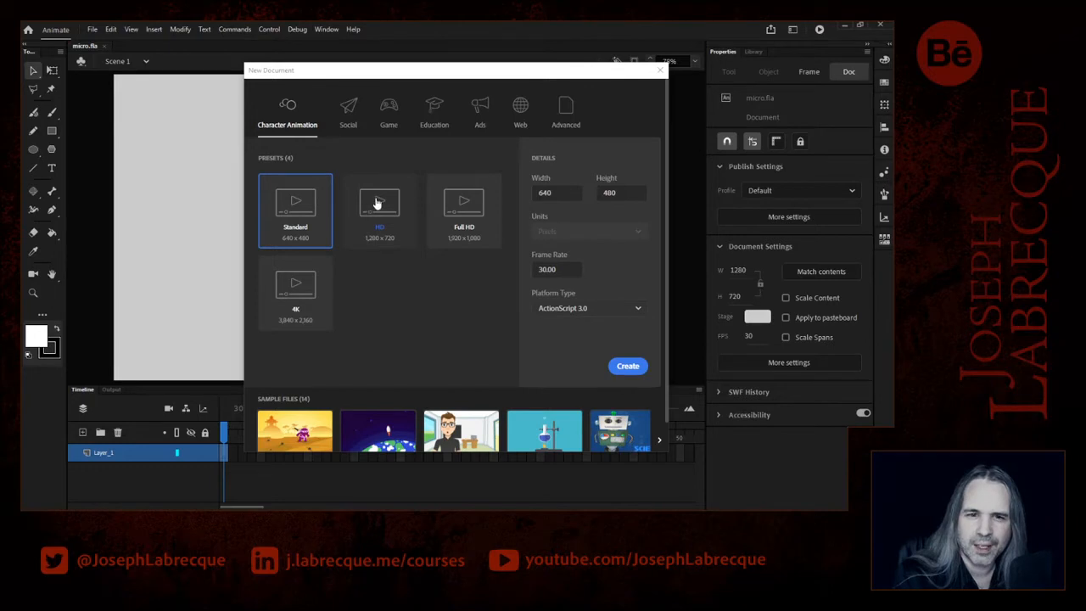
left_click(392, 237)
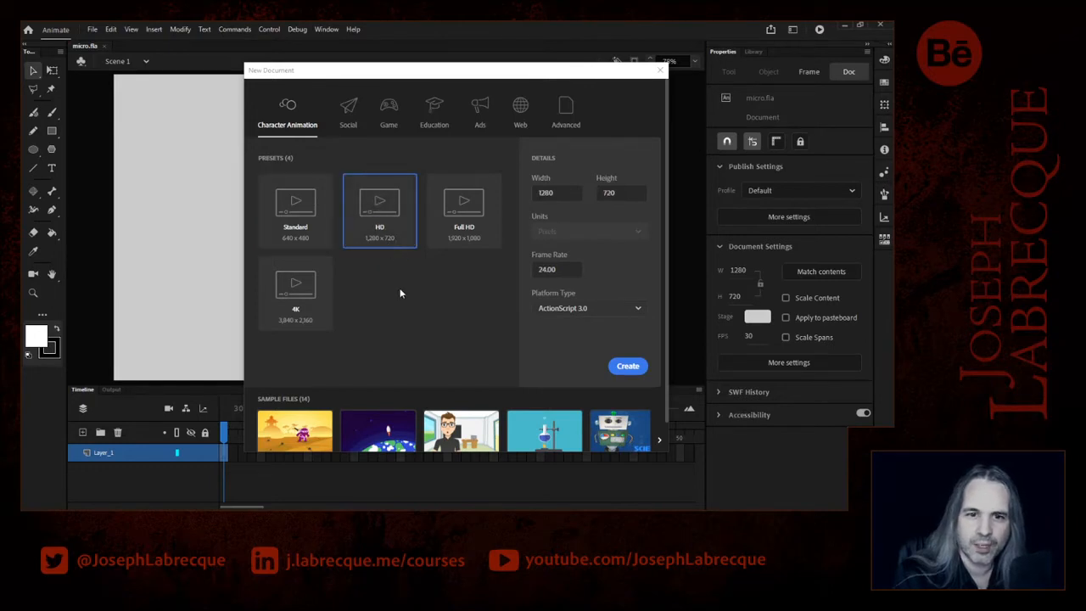
left_click(659, 70)
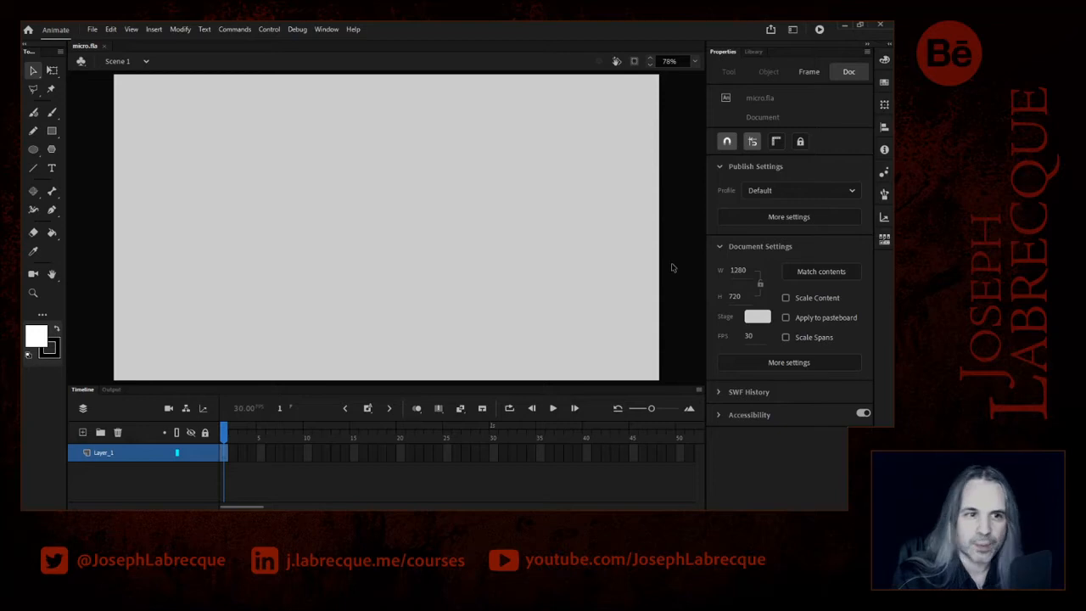
- Activate the Rectangle Primitive tool and give it a medium grey fill
left_click(52, 133)
left_click(51, 133)
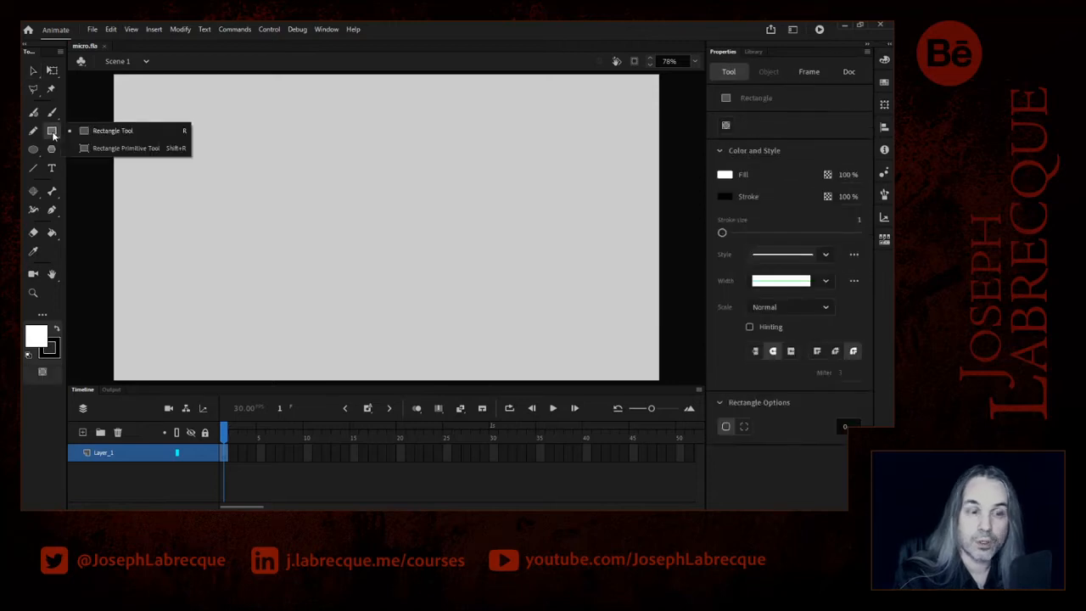
left_click(99, 152)
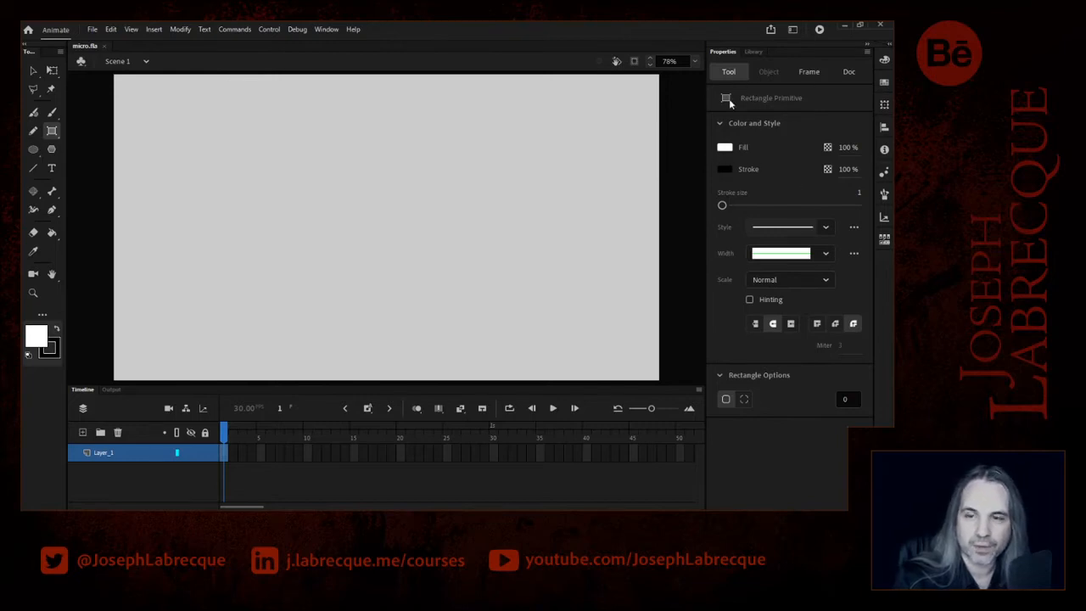
left_click(725, 148)
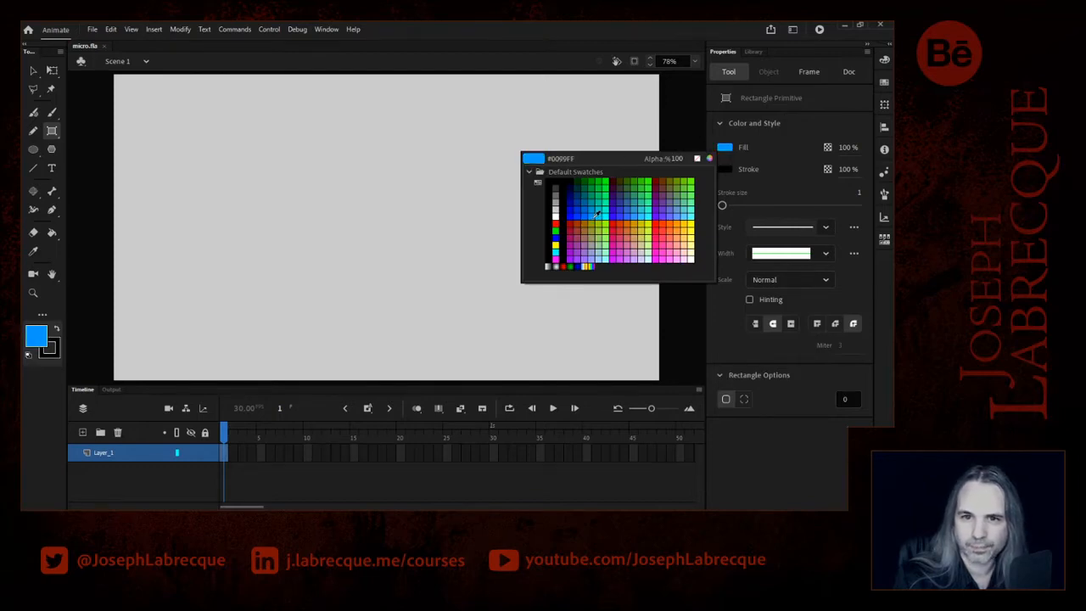
left_click(557, 196)
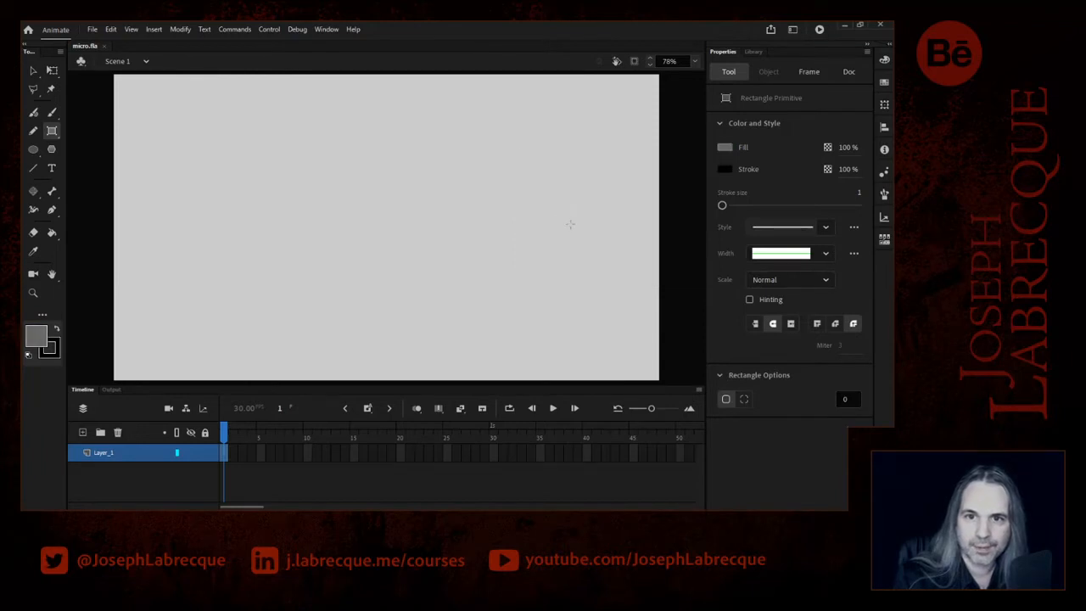
- Set the rectangle tool's stroke to dark blue #003366 with a stroke size of 4
left_click(726, 170)
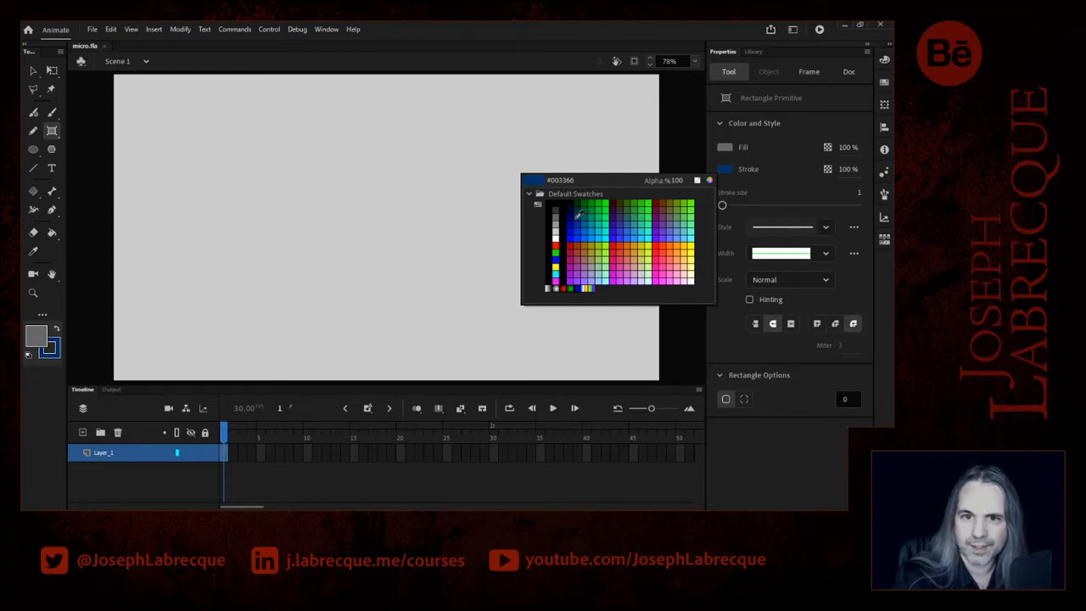
left_click(582, 215)
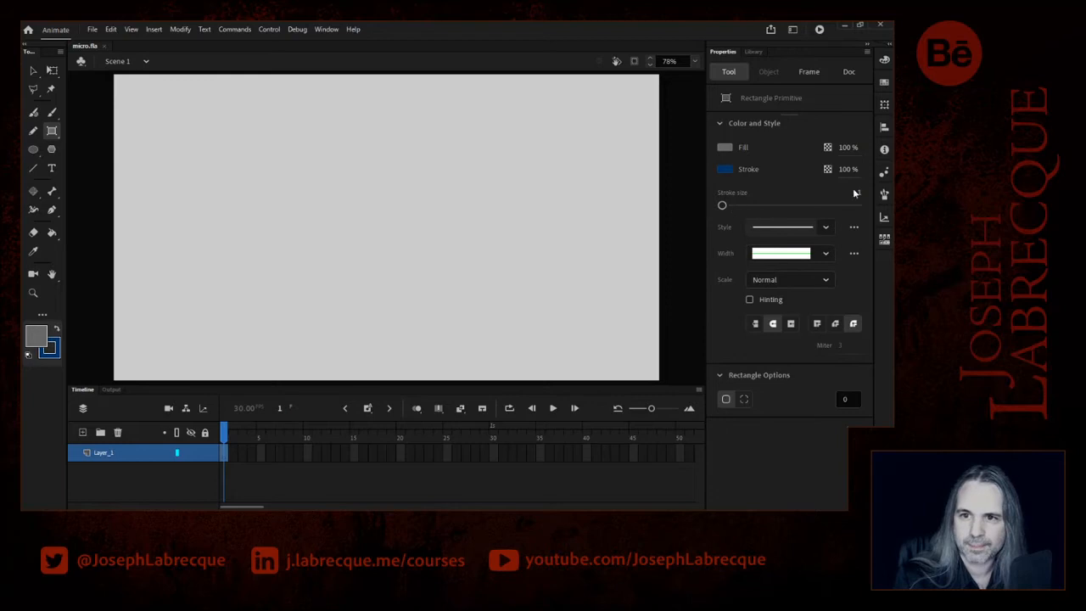
left_click_drag(720, 209, 723, 209)
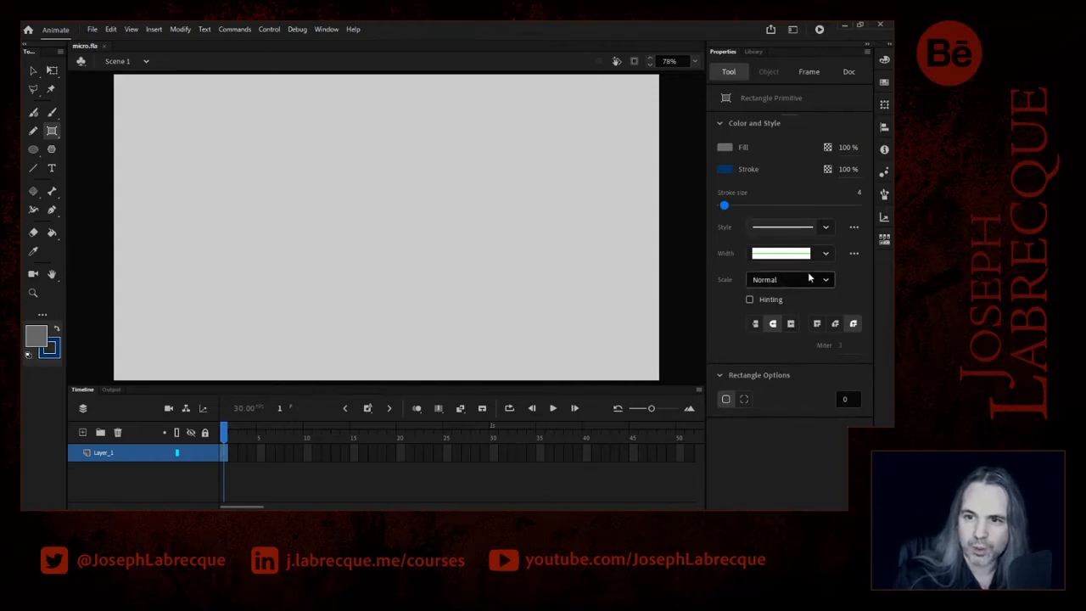
- Enable stroke hinting, keep the Normal scale and set the rectangle corner radius to 20
left_click(749, 300)
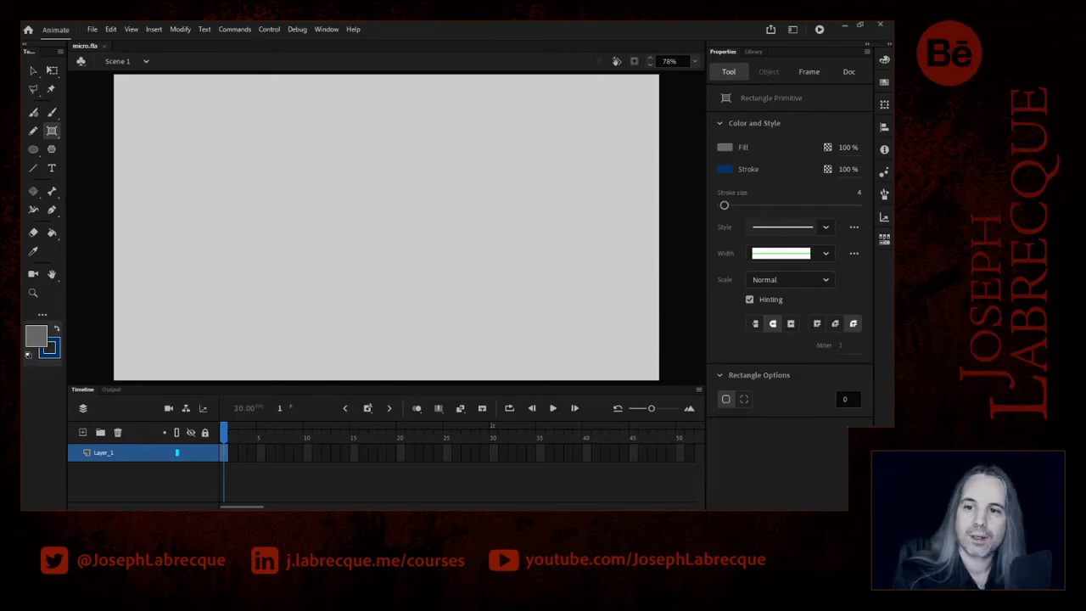
left_click(788, 279)
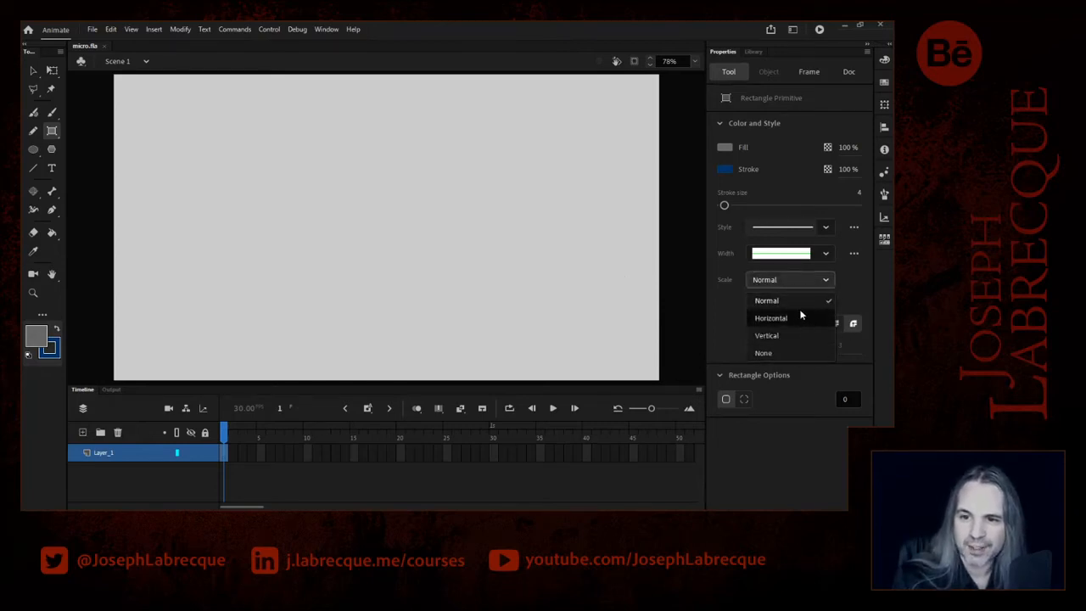
left_click(726, 332)
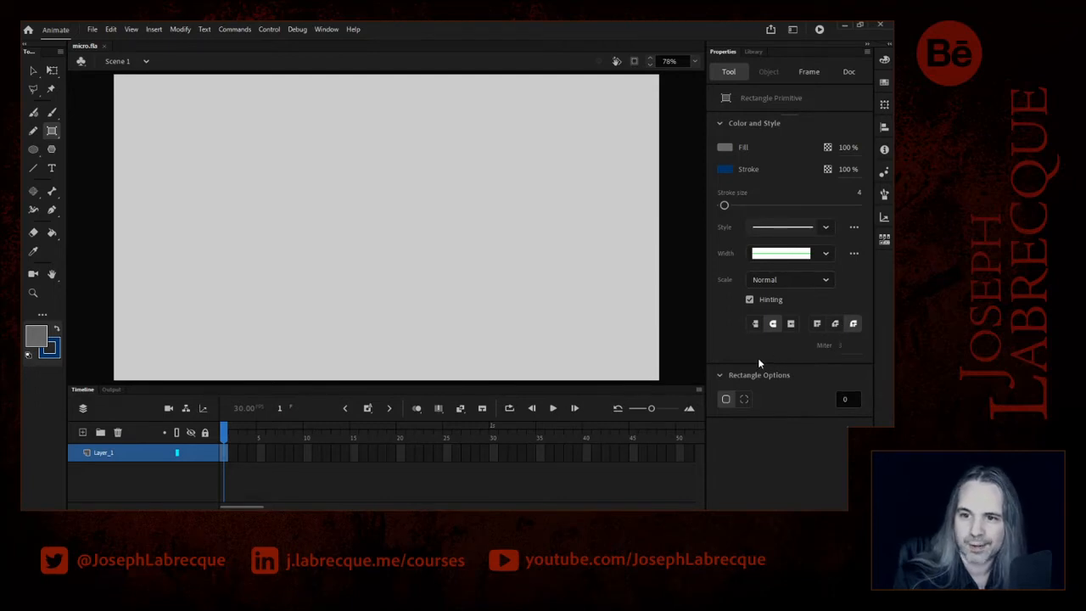
left_click(847, 400)
type("20")
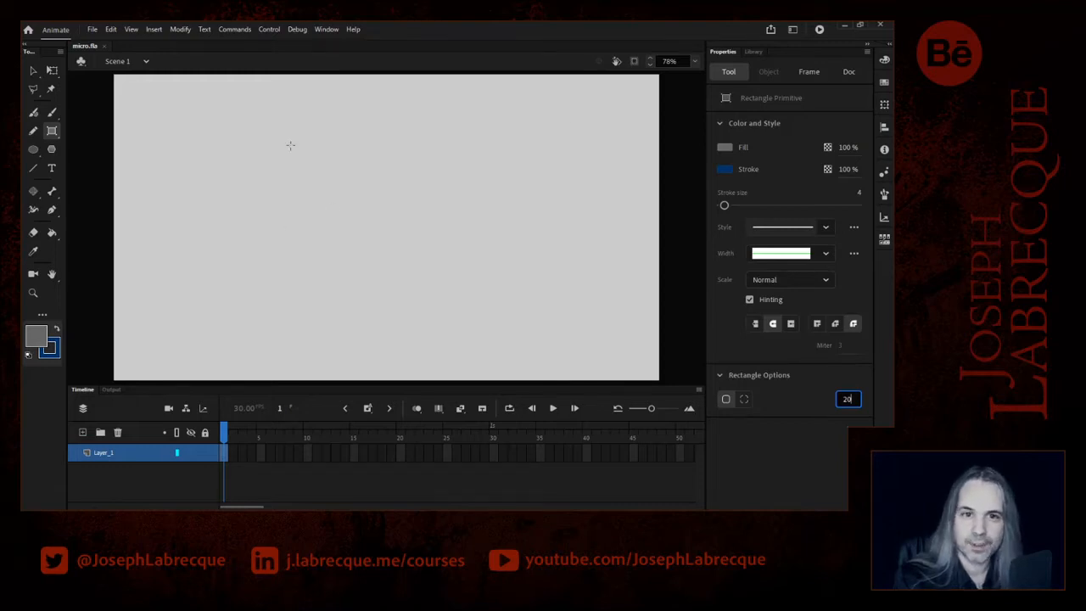
- Show the grid on the stage and set its horizontal and vertical spacing to 30 px
left_click(132, 30)
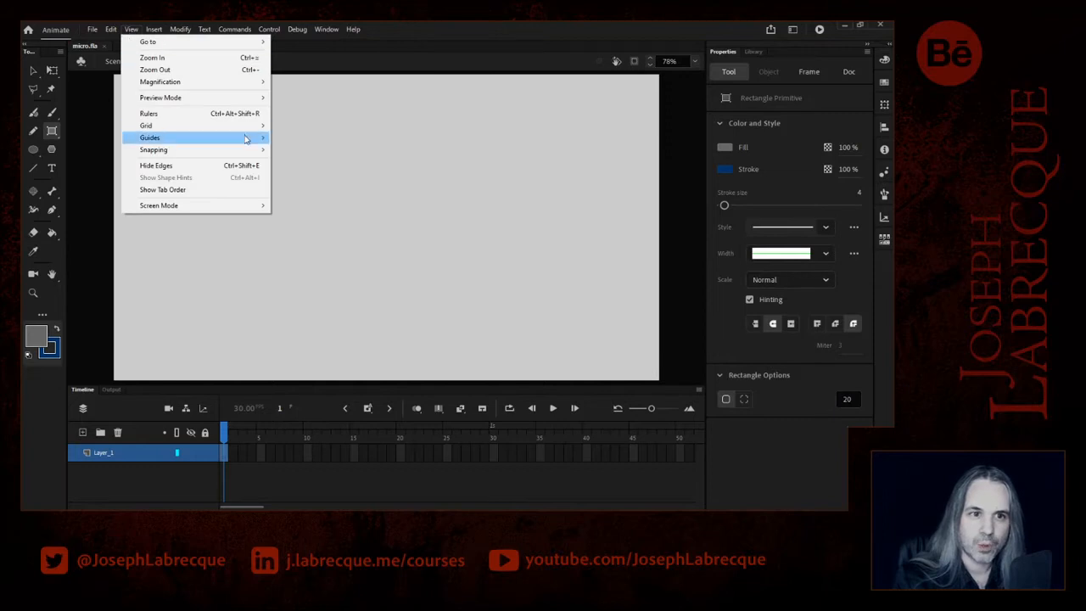
mouse_move(241, 132)
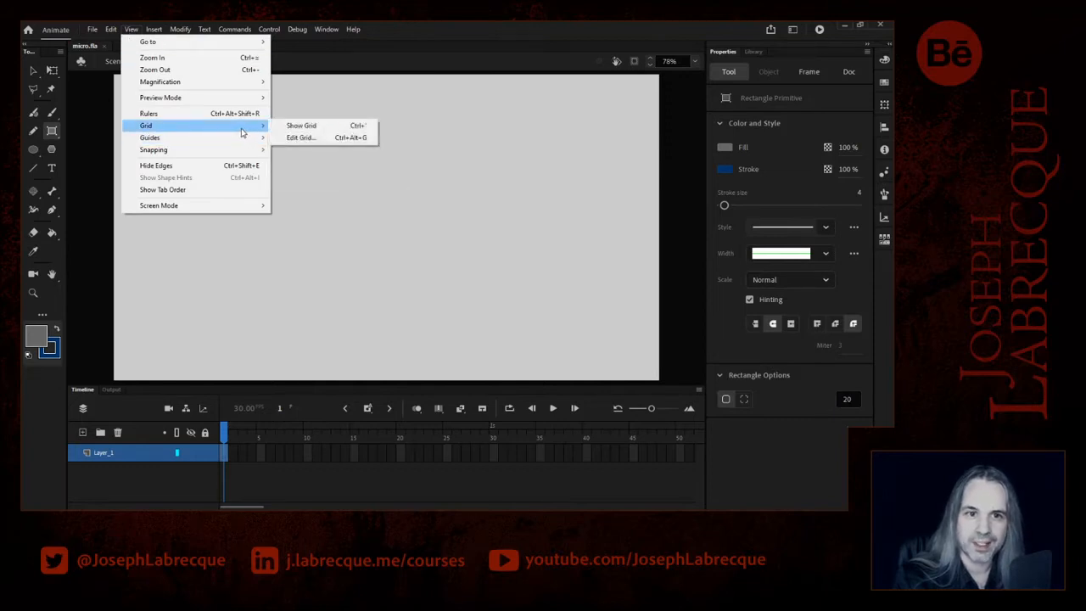
left_click(303, 127)
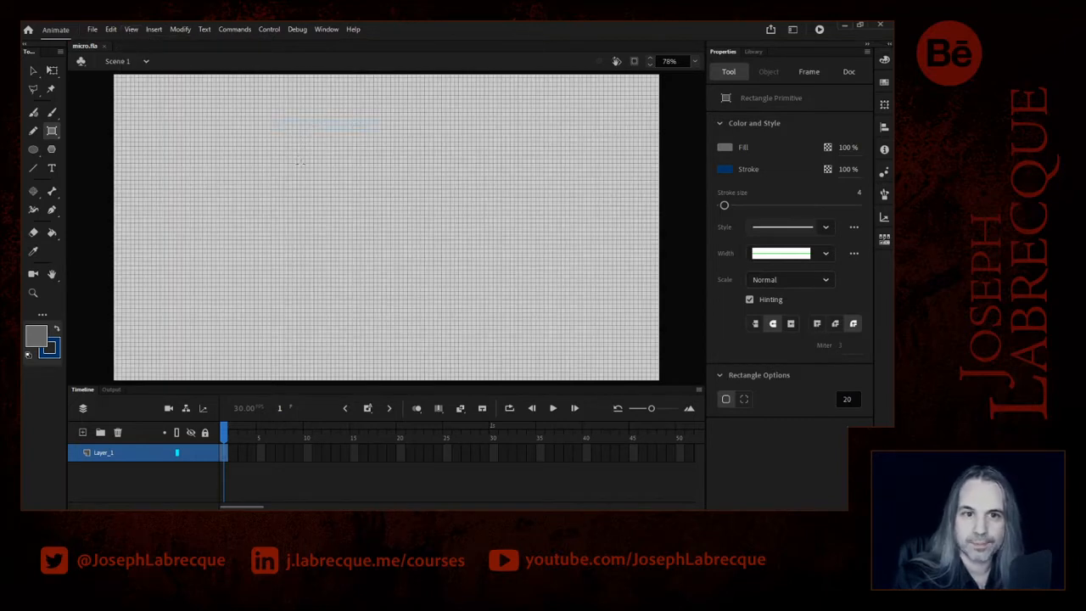
left_click(132, 31)
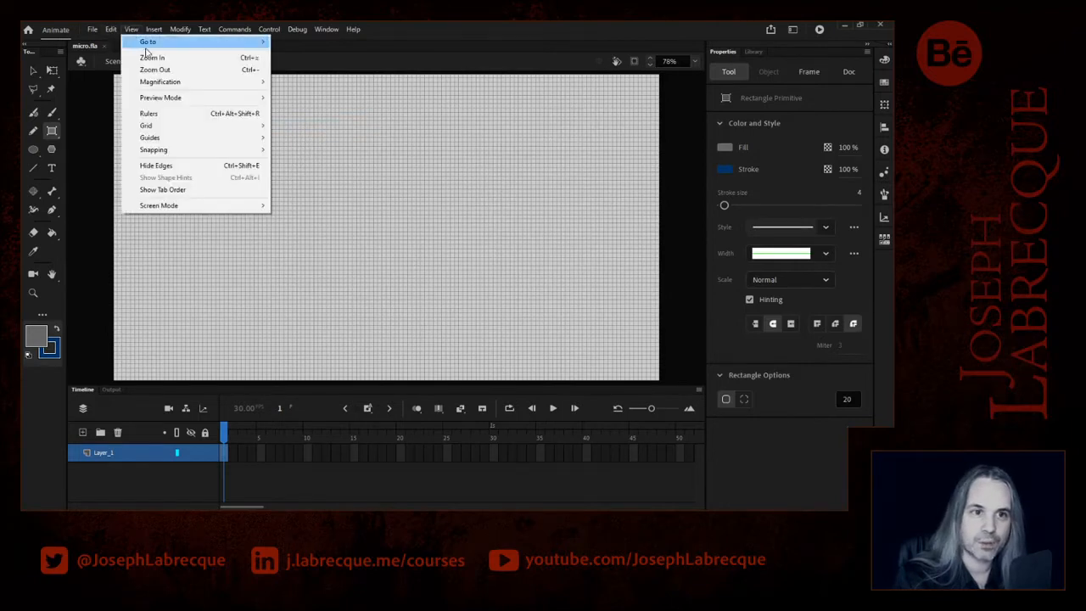
mouse_move(231, 126)
left_click(332, 138)
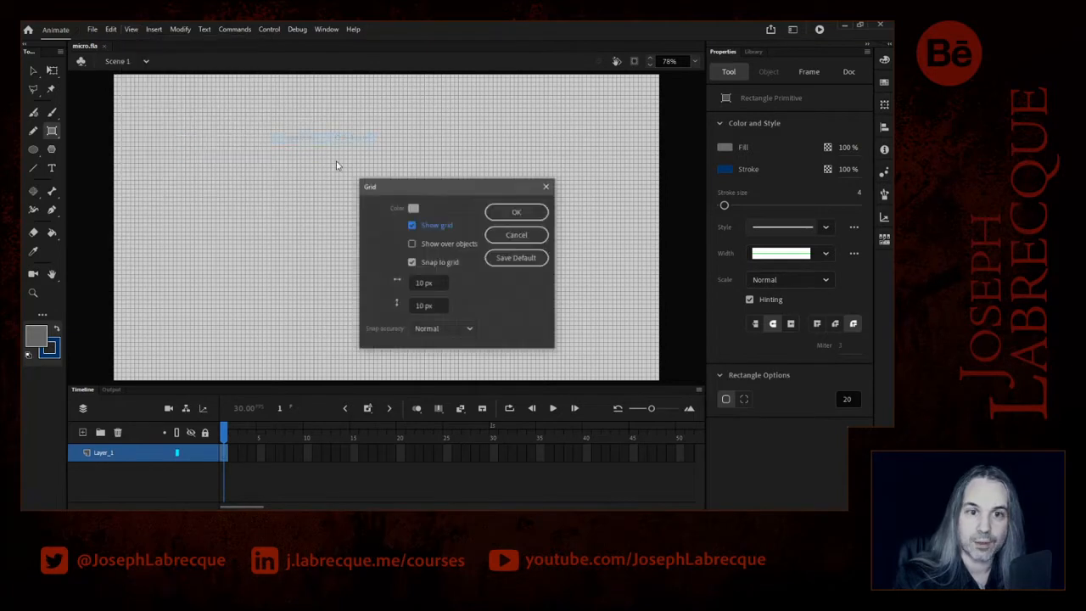
left_click(417, 283)
type("3")
left_click(420, 305)
type("3")
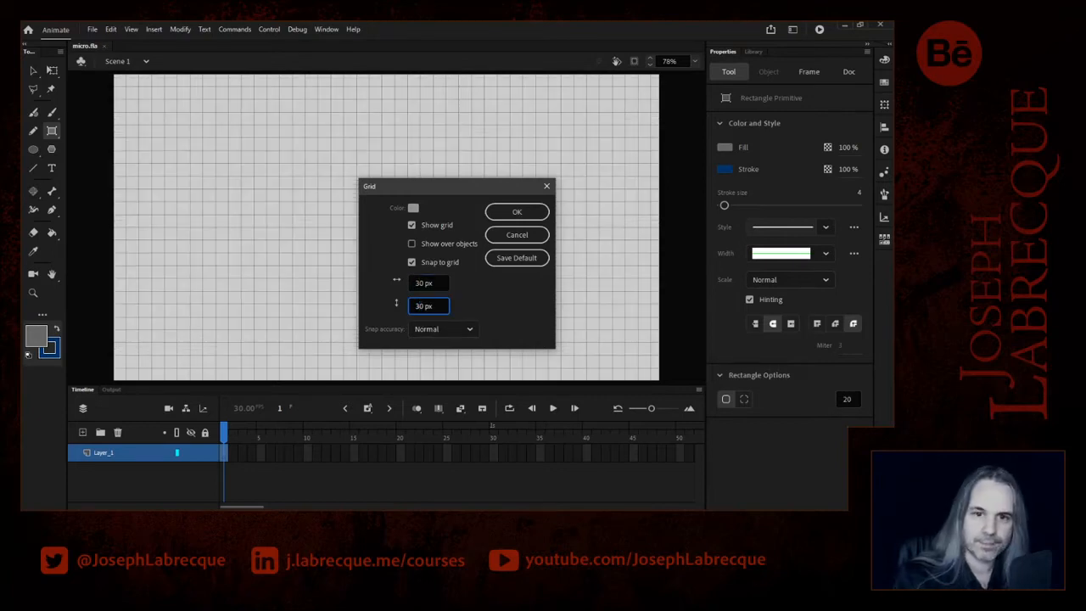
left_click(517, 210)
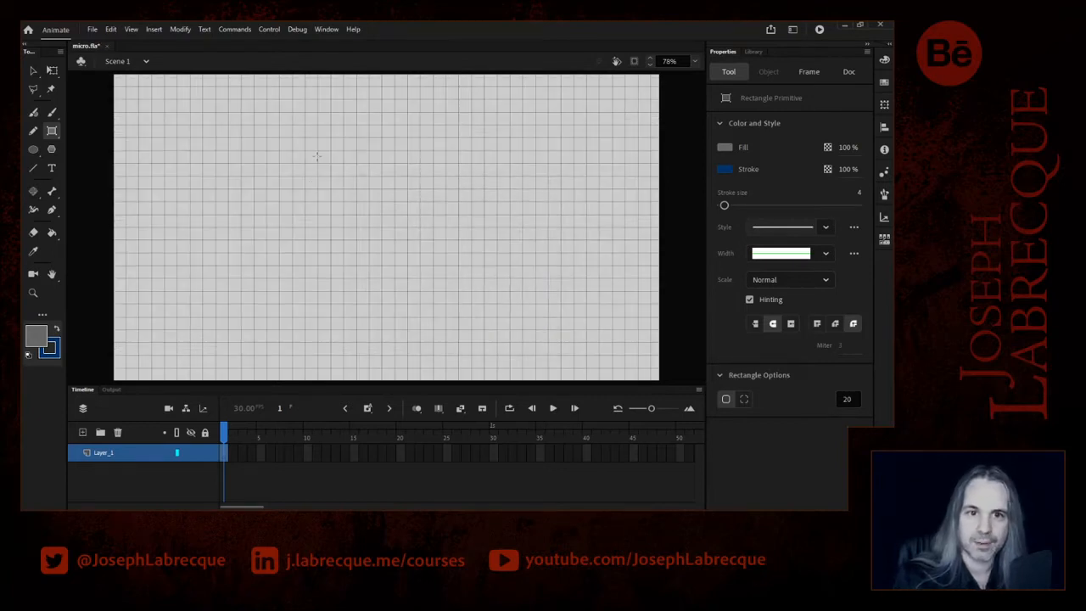
- Check that grid snapping is on and draw a 180 × 300 rounded rectangle at X 600, Y 150
left_click(133, 30)
mouse_move(234, 153)
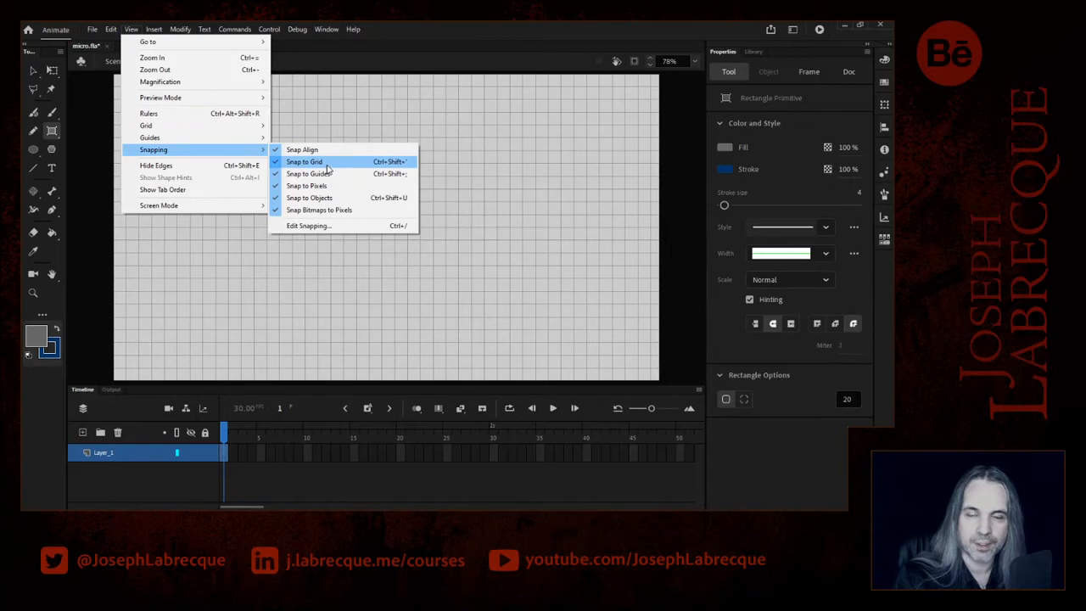
left_click(478, 33)
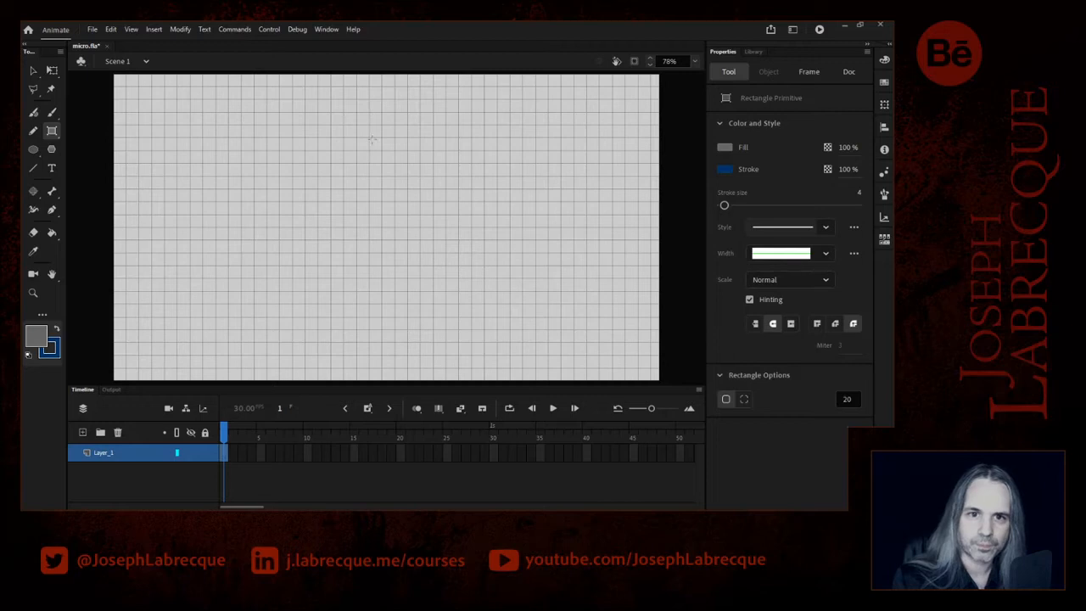
mouse_move(370, 138)
left_mouse_down()
mouse_move(402, 150)
mouse_move(470, 220)
mouse_move(470, 277)
mouse_move(448, 292)
mouse_move(441, 273)
left_mouse_up()
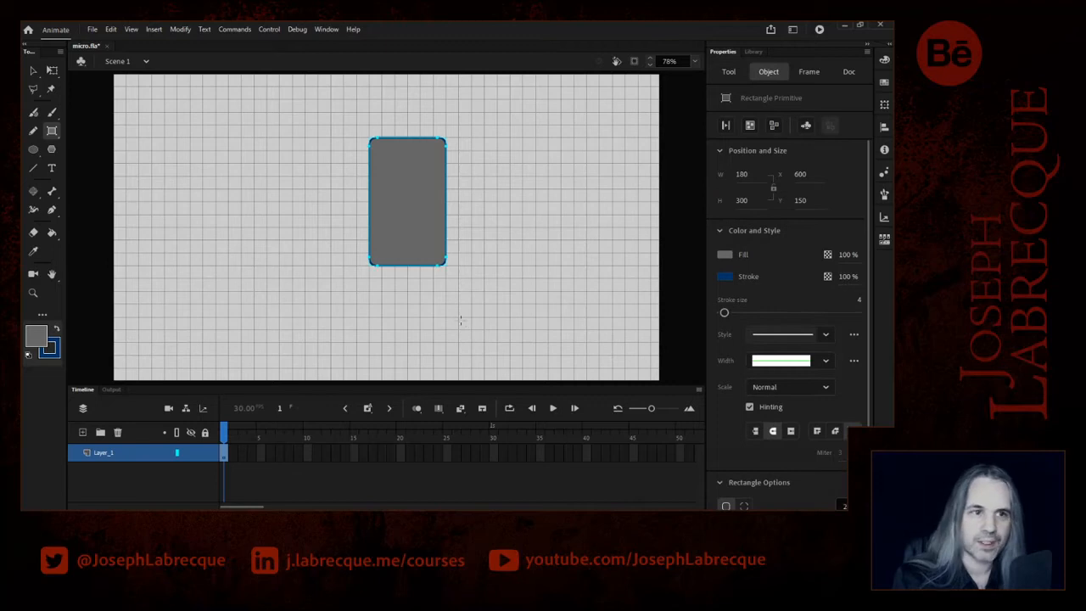
- Increase the drawn rectangle's corner radius in stages until its upper and lower ends are fully rounded
left_click(33, 72)
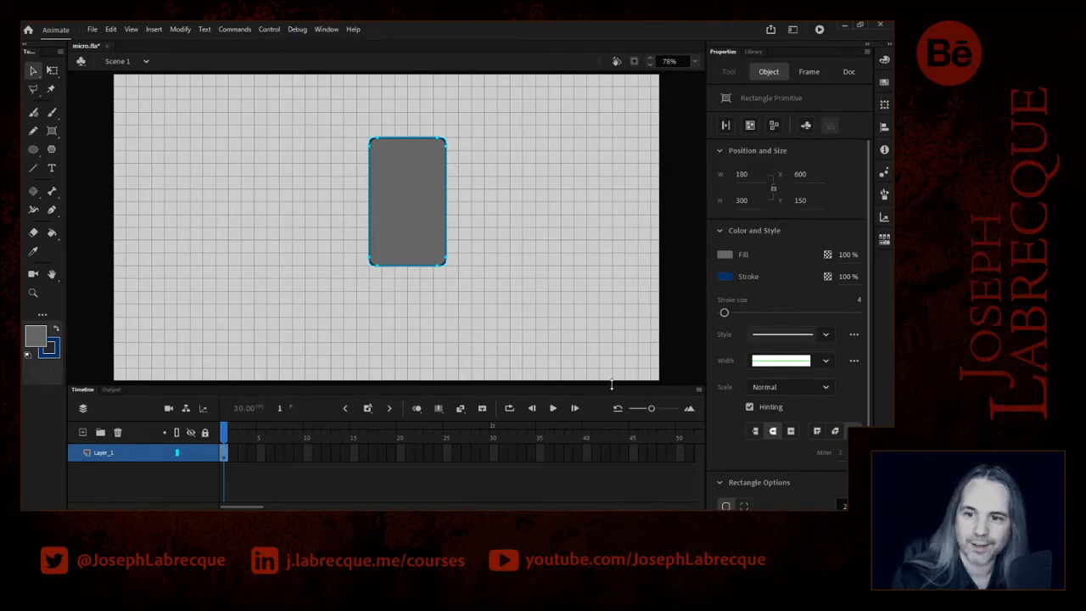
scroll(868, 338, "down", 1)
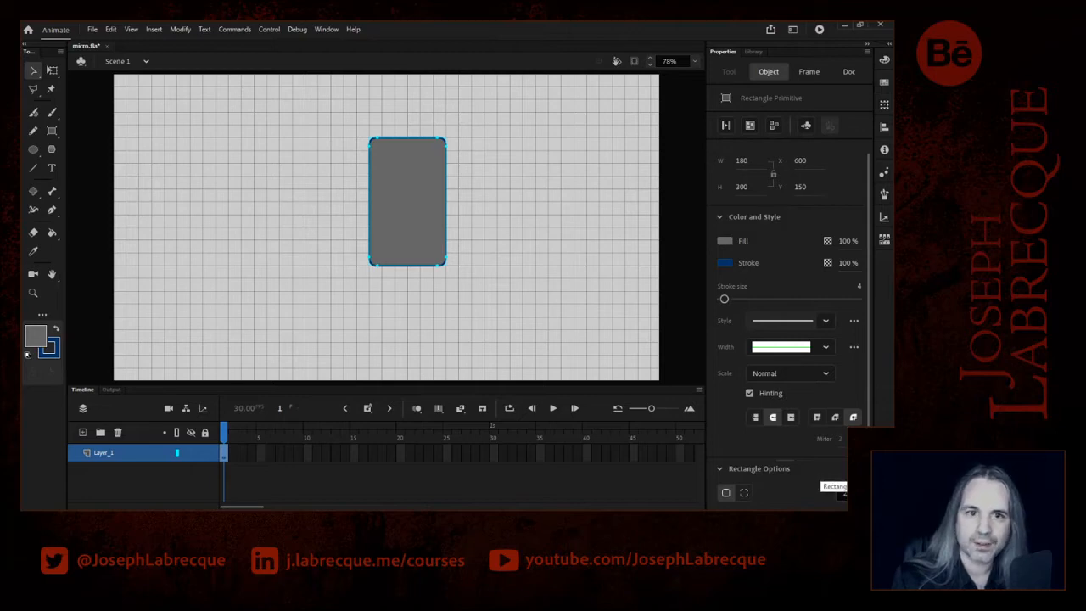
left_click(843, 492)
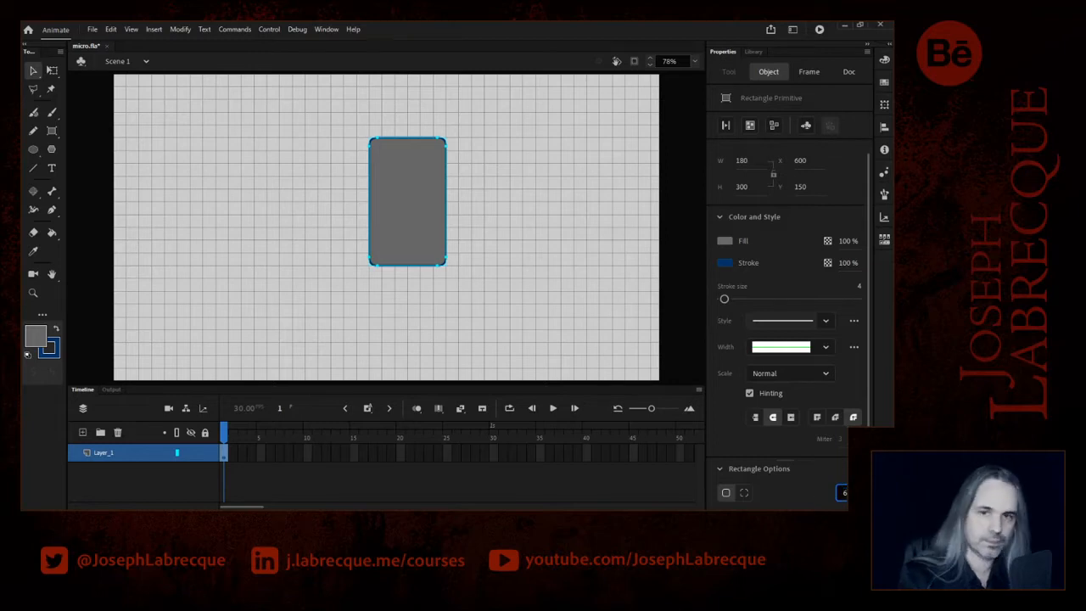
type("6")
key("Return")
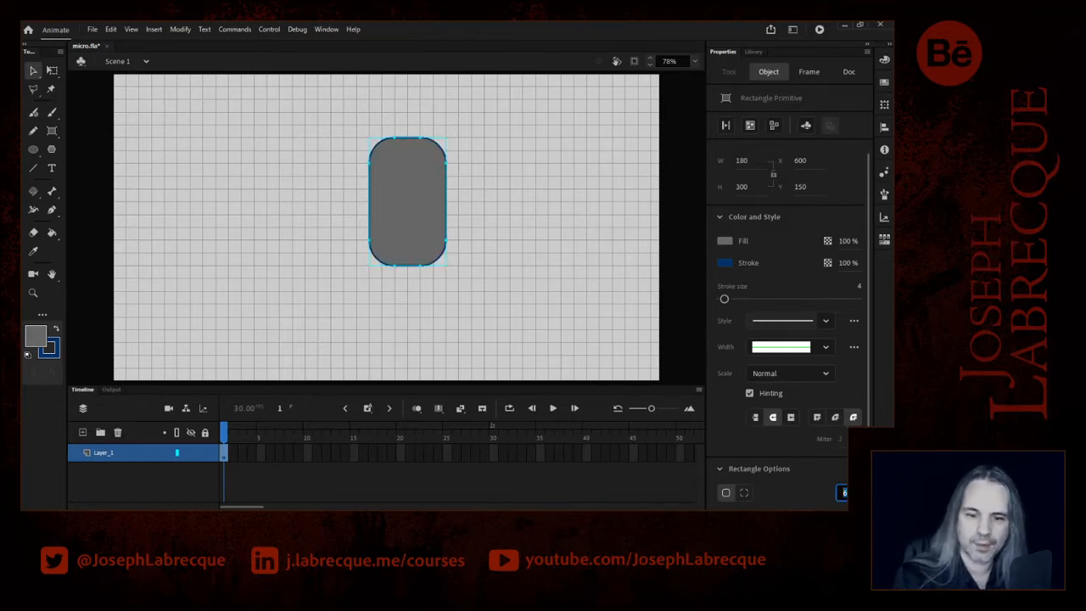
key("Return")
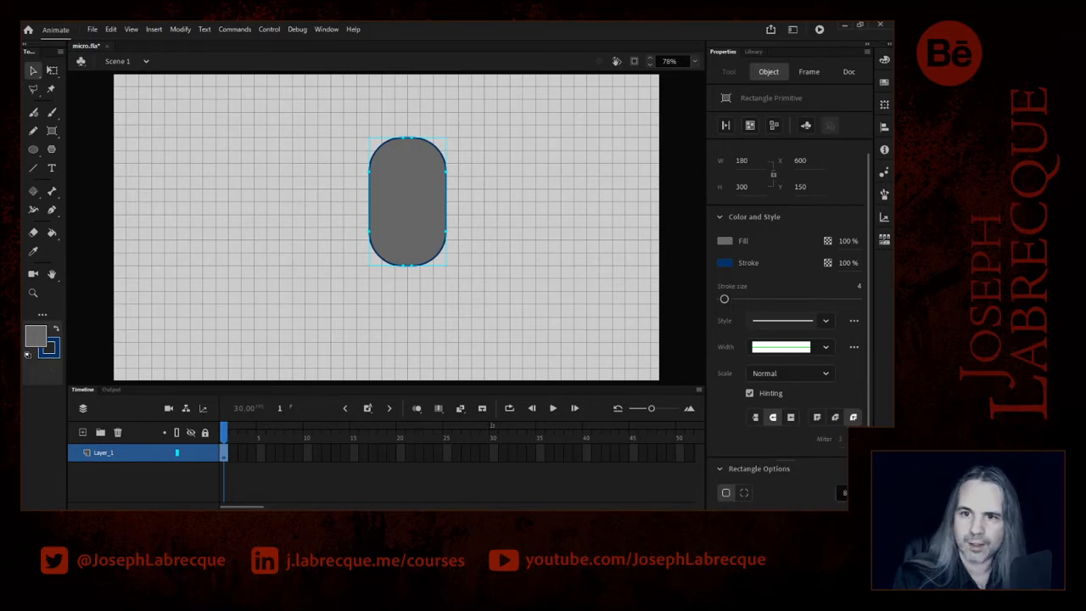
left_click(845, 493)
type("1")
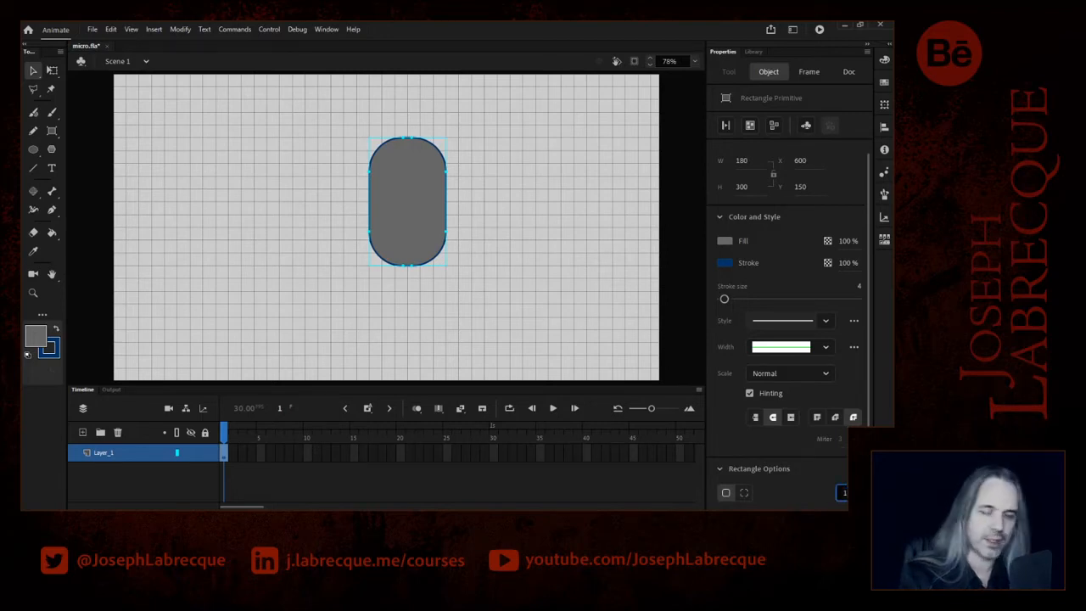
key("Return")
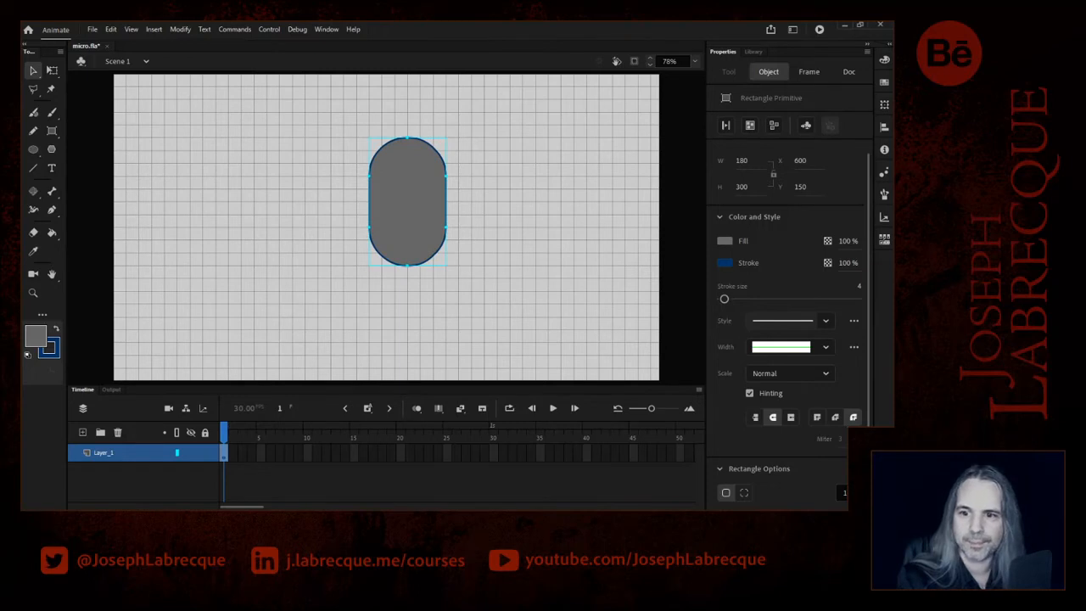
- Add a new layer above the rounded rectangle's layer, enlarge the timeline area and show the stage at 100%
left_click(531, 161)
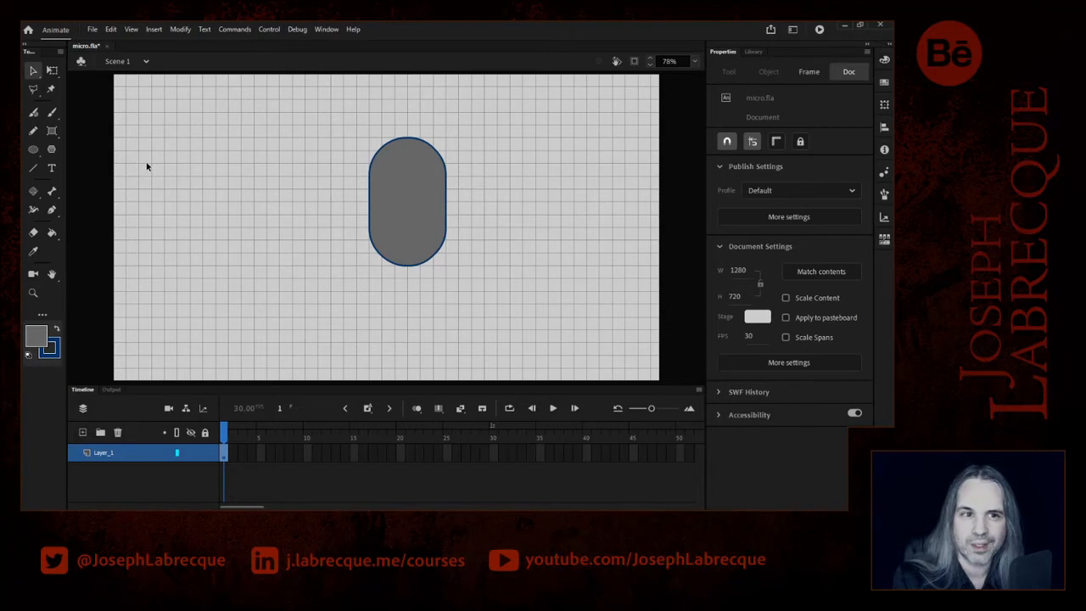
left_click(82, 432)
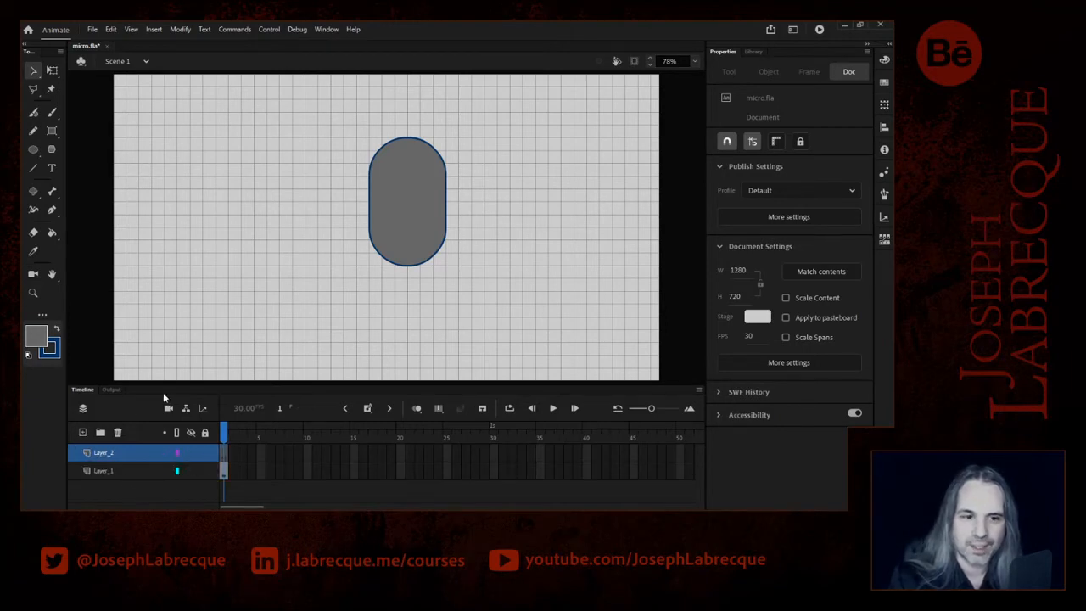
left_click_drag(159, 384, 154, 363)
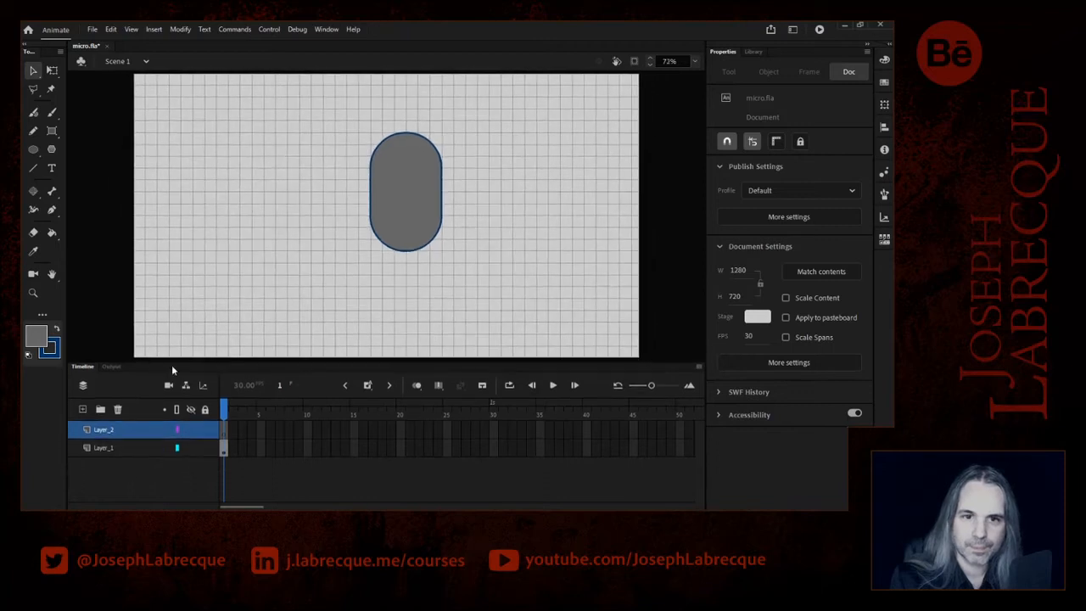
left_click(694, 61)
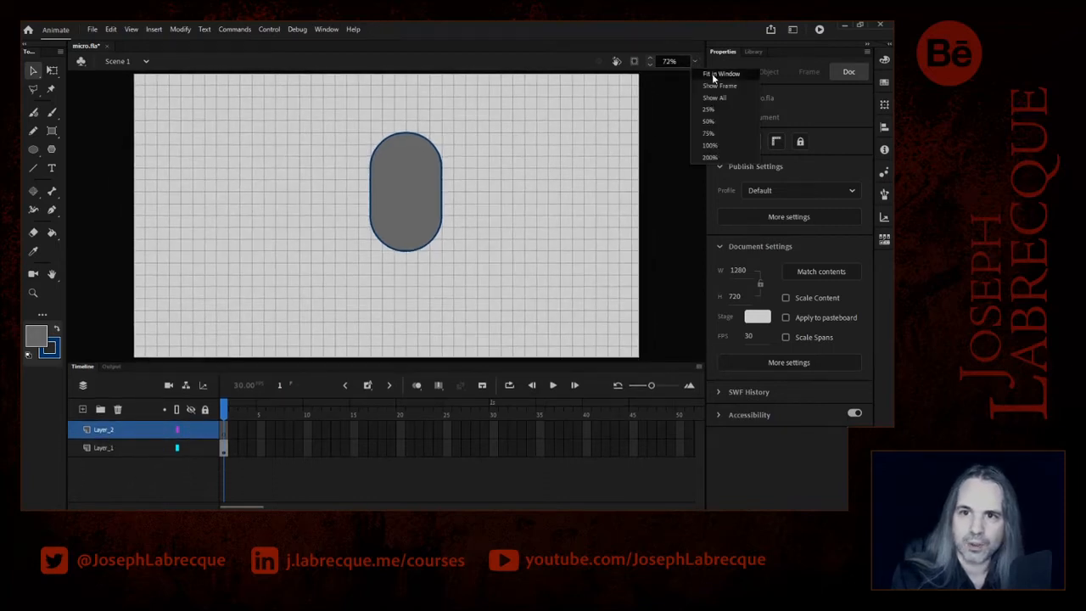
left_click(710, 145)
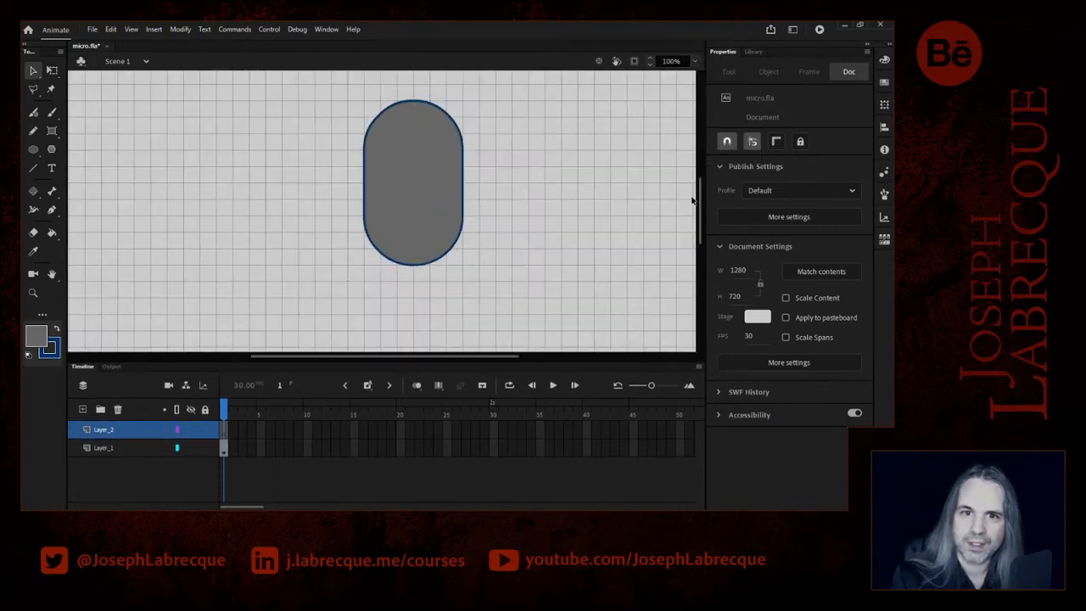
scroll(701, 201, "up", 2)
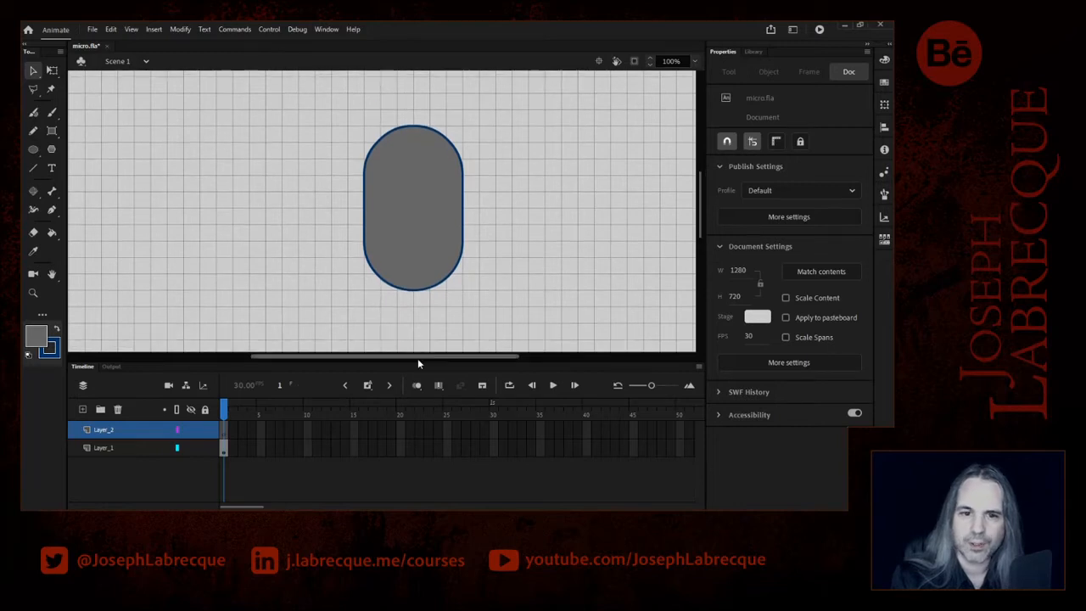
left_click_drag(411, 357, 426, 357)
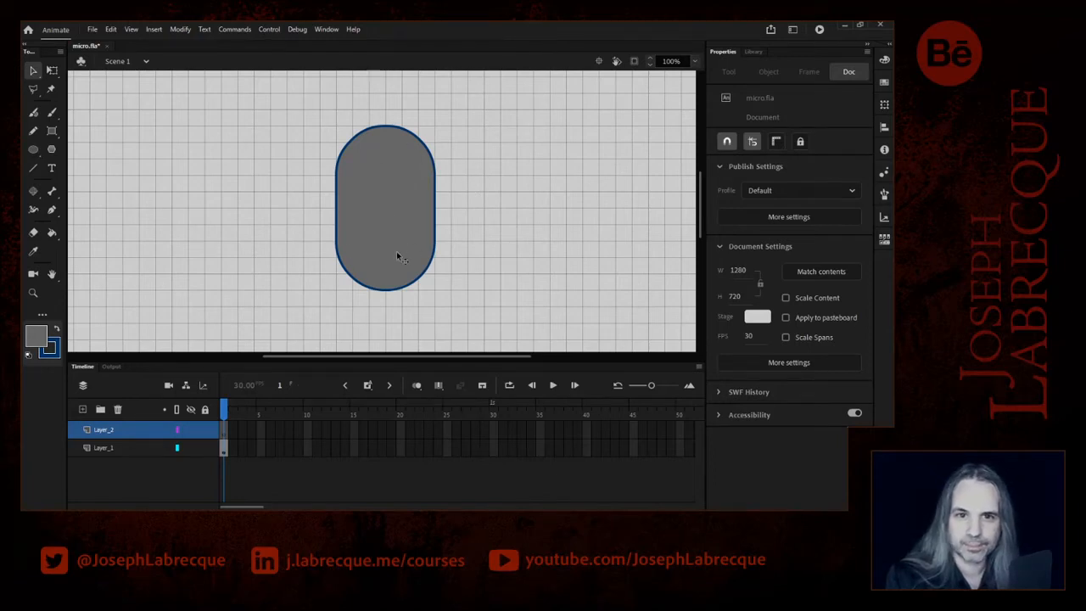
- Rename the rounded rectangle's layer as Inside and the empty layer above it as Slider
double_click(105, 448)
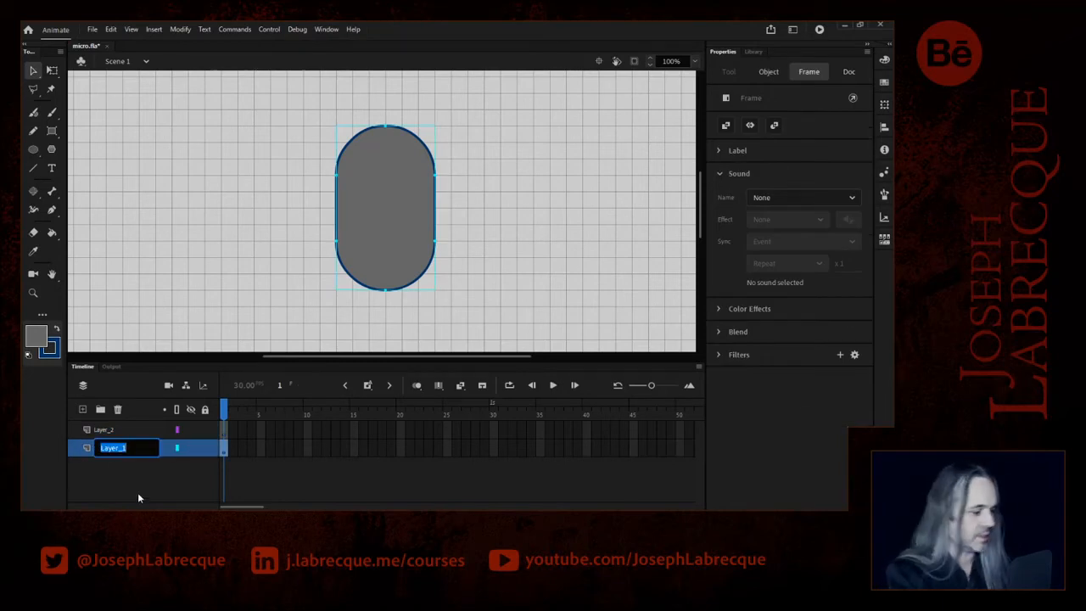
type("Inside")
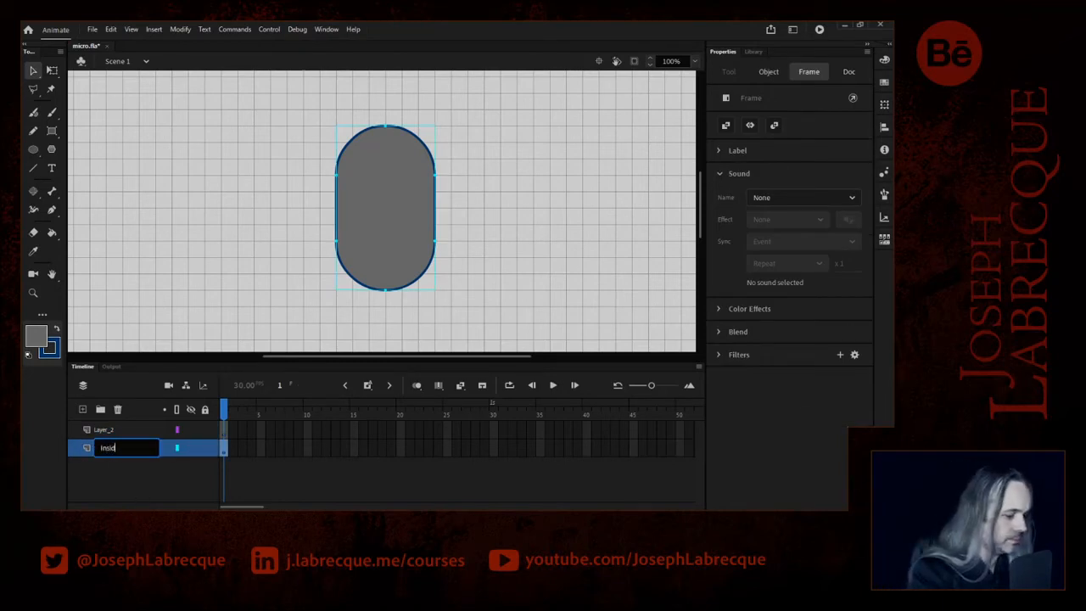
key("Return")
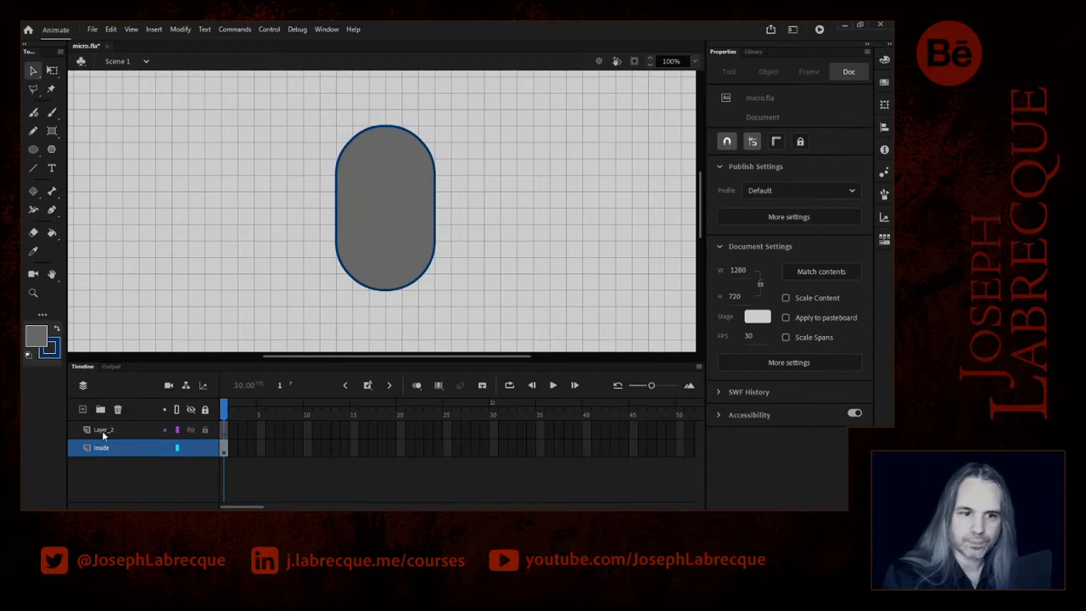
double_click(105, 430)
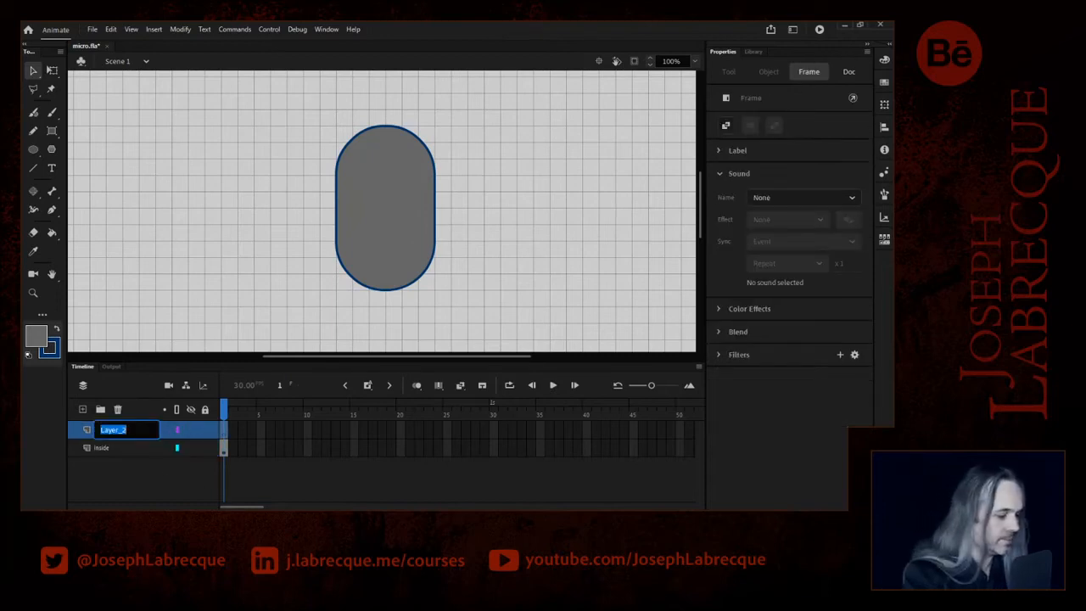
type("Slider")
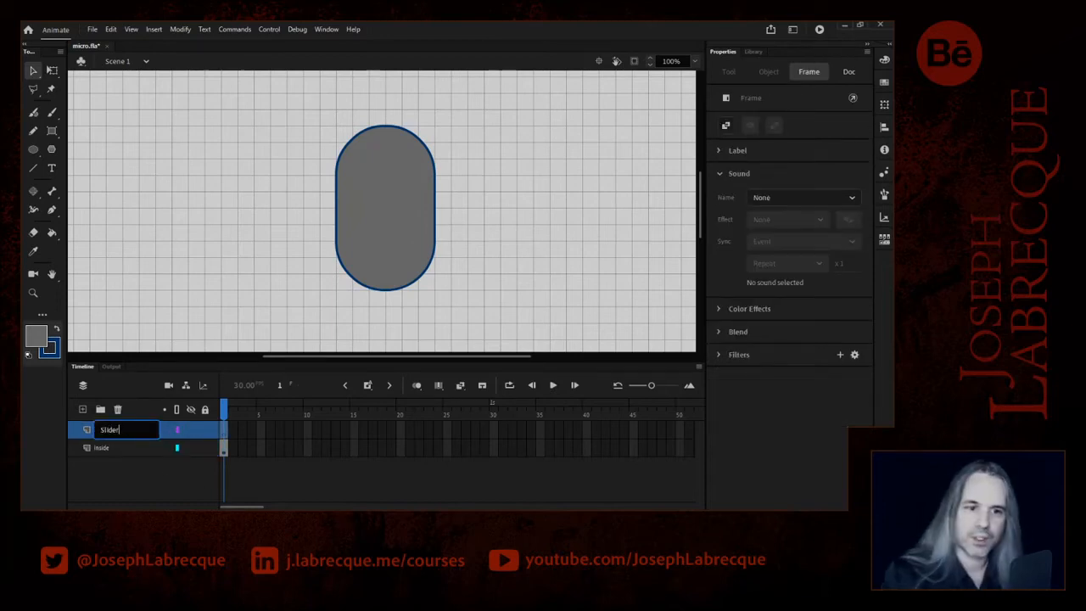
key("Return")
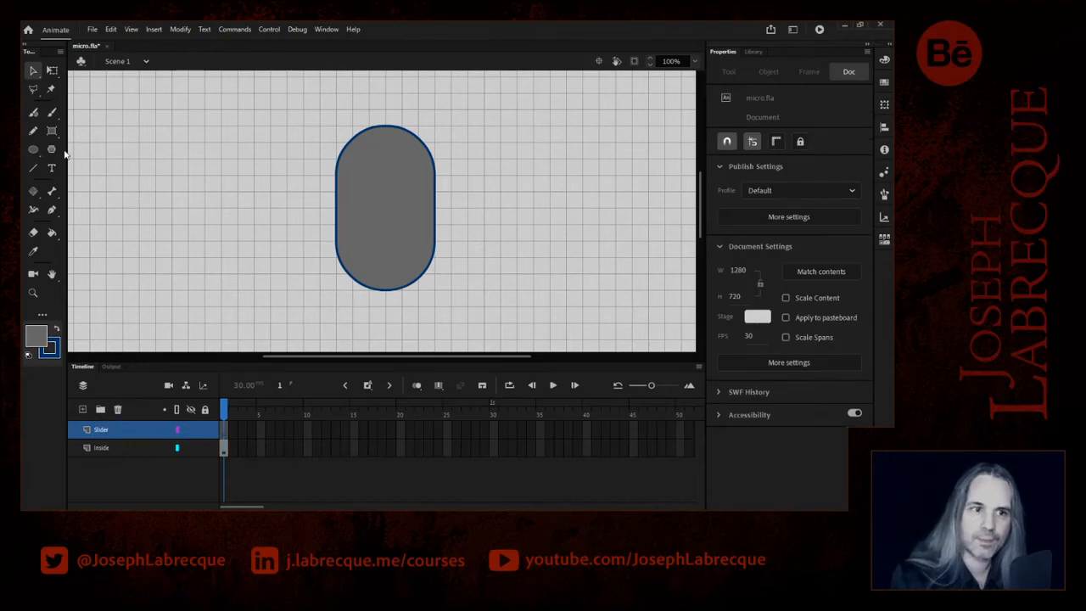
- Draw a 180 × 180 circle on the Slider layer at X 600, Y 270, over the rounded rectangle's lower end
left_click(34, 152)
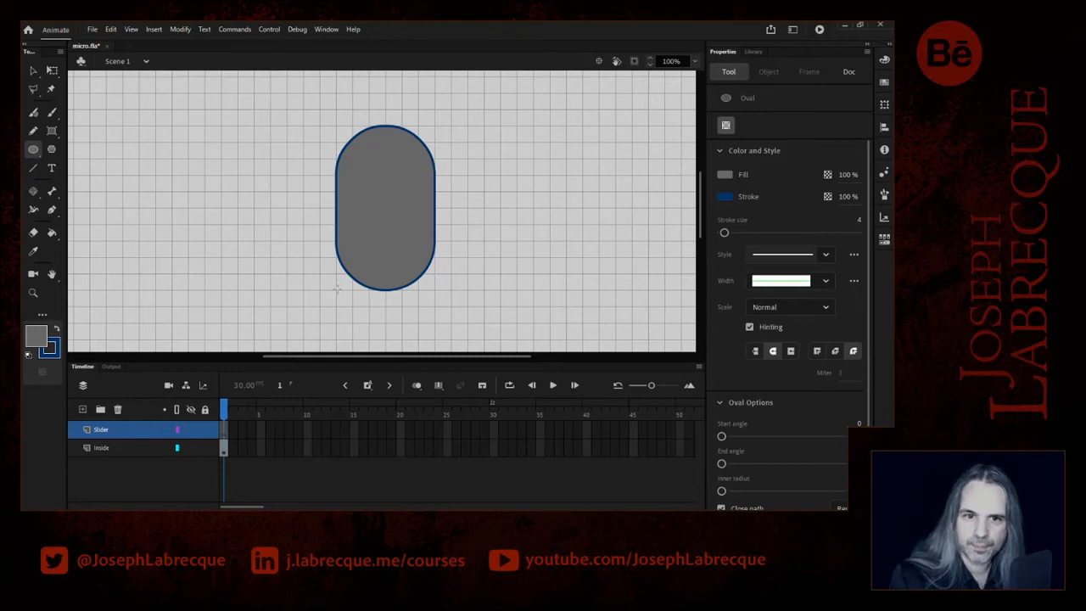
left_click_drag(337, 291, 434, 194)
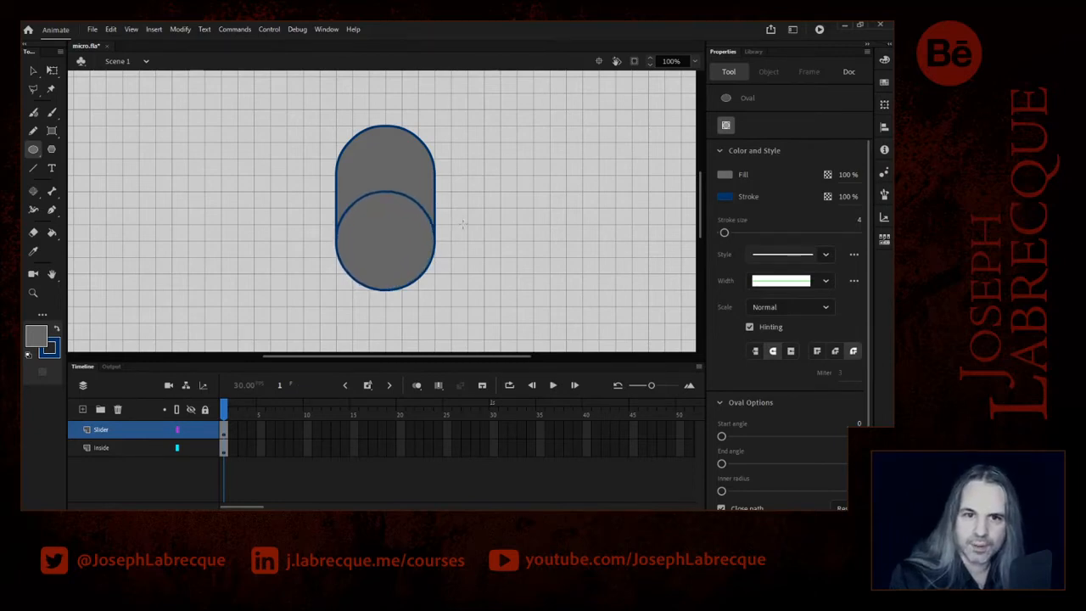
left_click(33, 70)
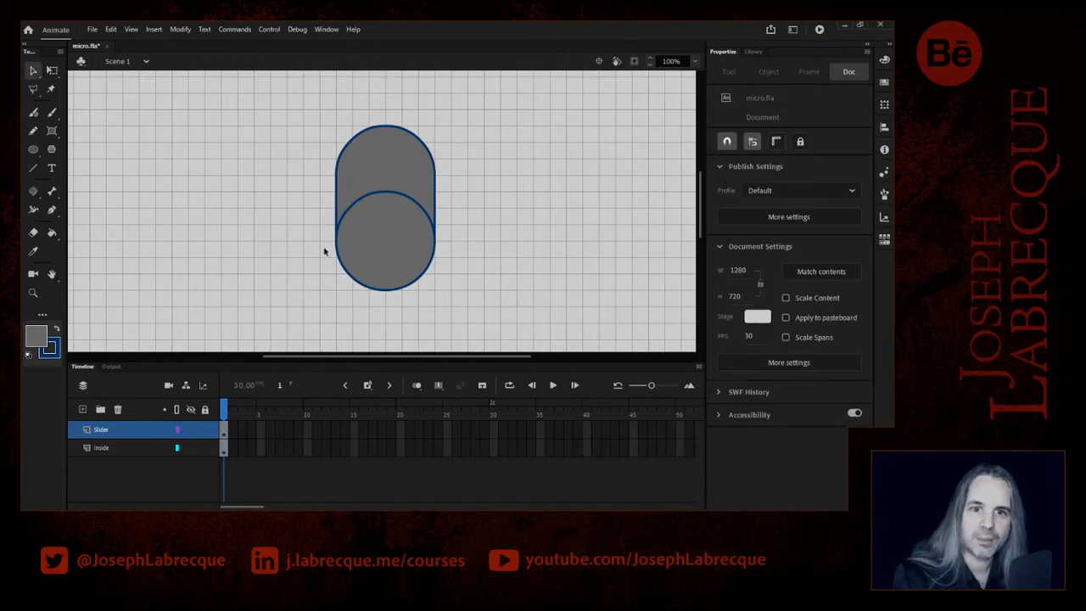
- Scale the circle proportionally to a width of about 170 and nudge it inside the rounded rectangle to X 605.75
left_click(381, 218)
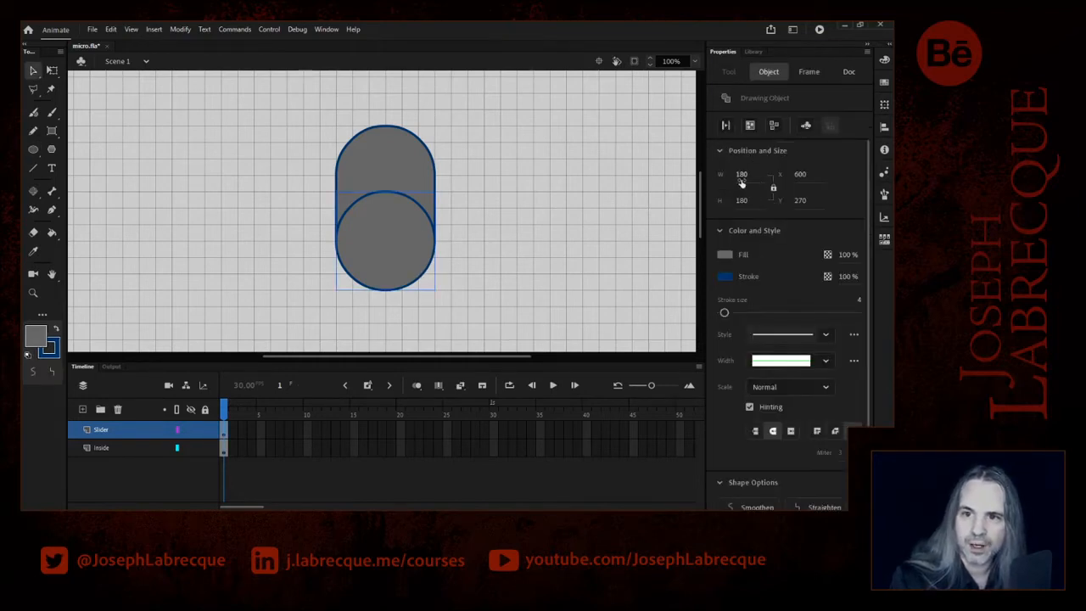
left_click_drag(743, 174, 735, 176)
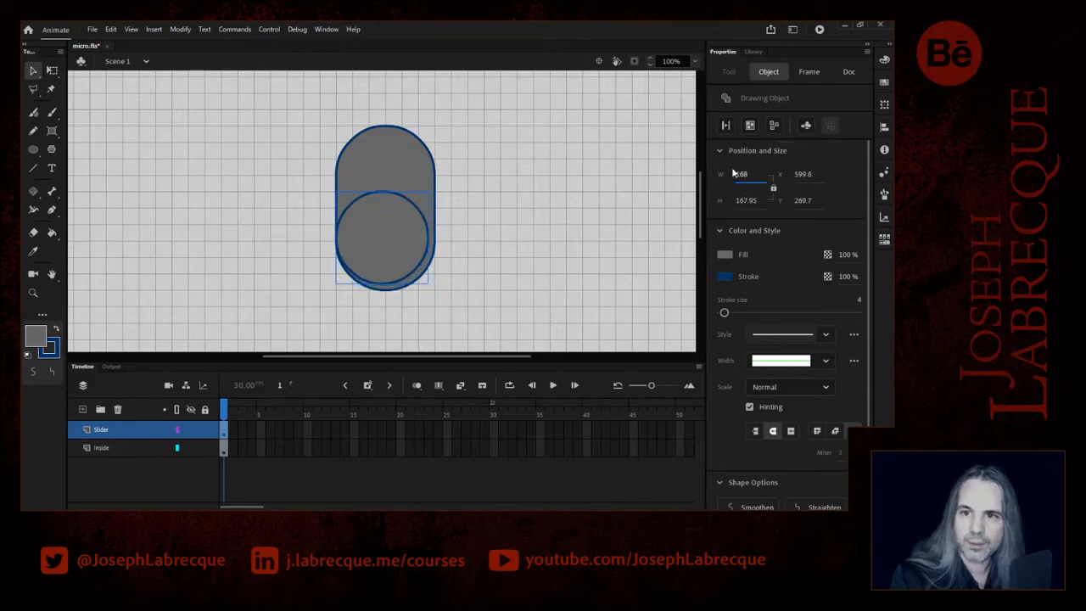
key("Right")
key("Right")
key("Right")
key("Right")
key("Right")
key("Right")
key("Right")
key("Right")
key("Right")
key("Right")
key("Right")
key("Right")
key("Right")
key("Down")
key("Down")
key("Right")
key("Down")
key("Down")
key("Down")
key("Up")
key("Up")
key("Up")
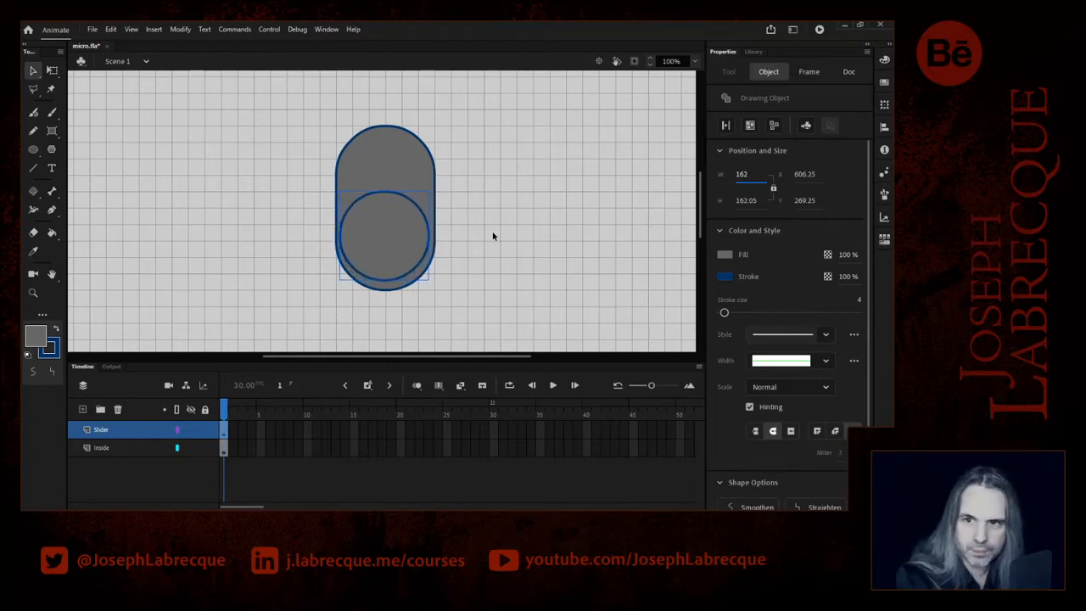
key("Up")
key("Up")
key("Up")
key("Up")
key("Up")
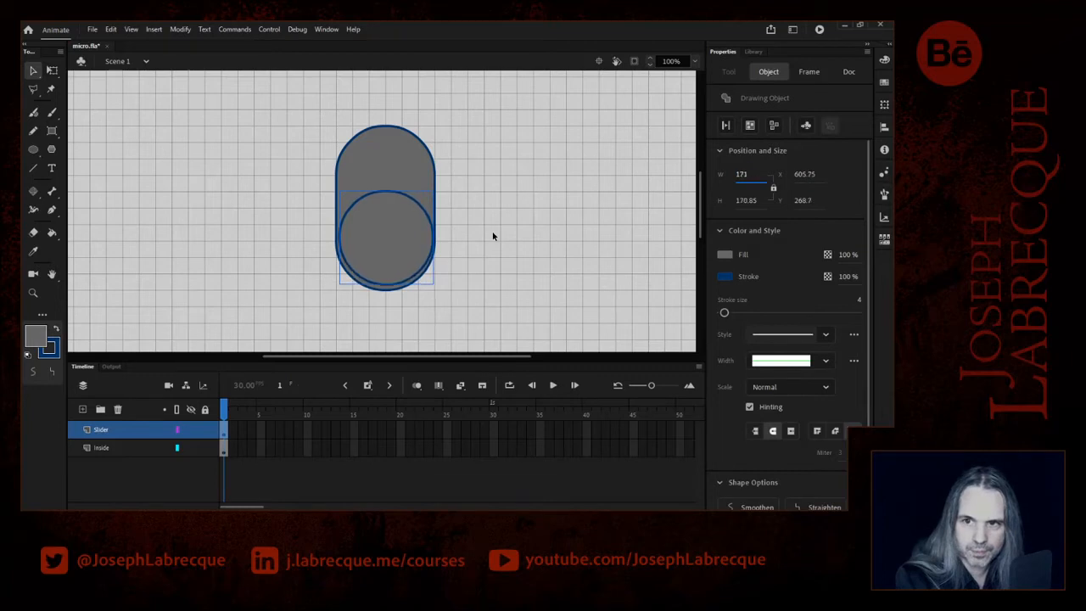
- Nudge the circle down to Y 274.6 within the rounded rectangle's lower end
left_click(547, 246)
left_click(395, 264)
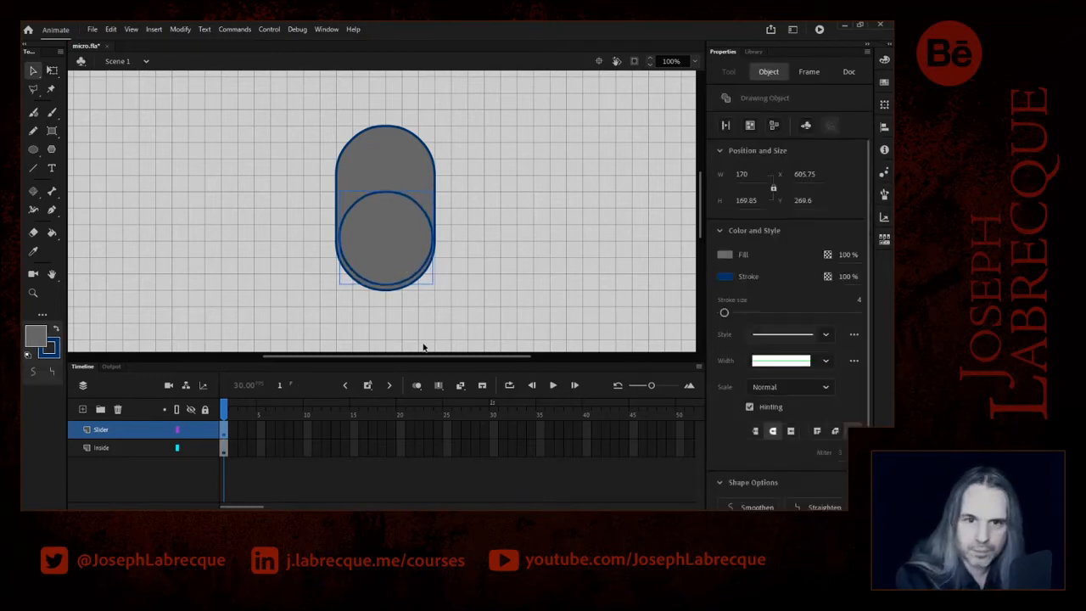
key("Down")
key("Down")
key("Down")
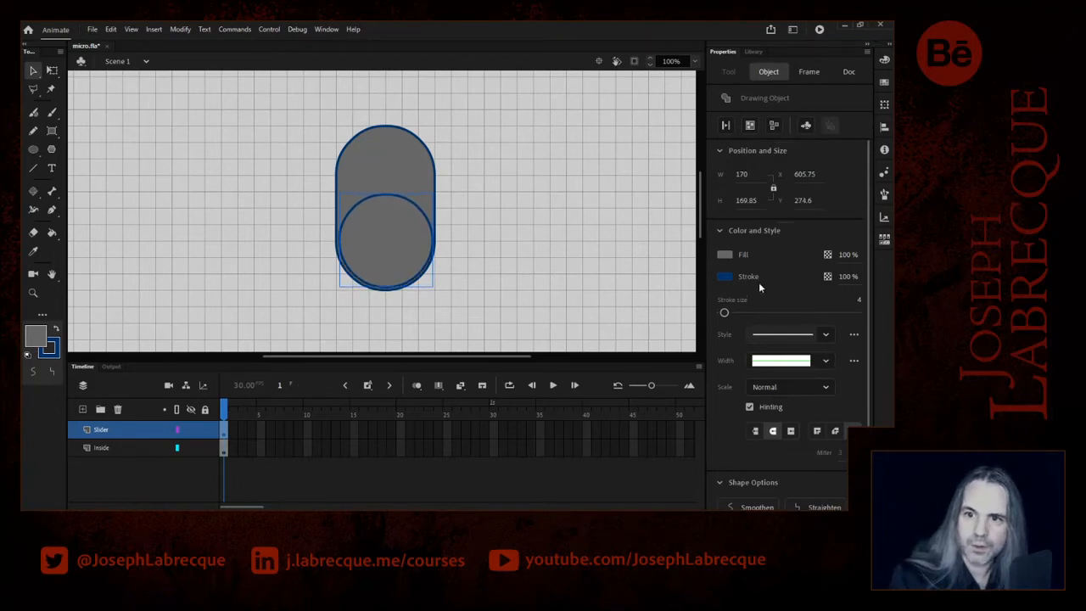
- Remove the circle's stroke, give it a dark gray fill and save the file
left_click(725, 278)
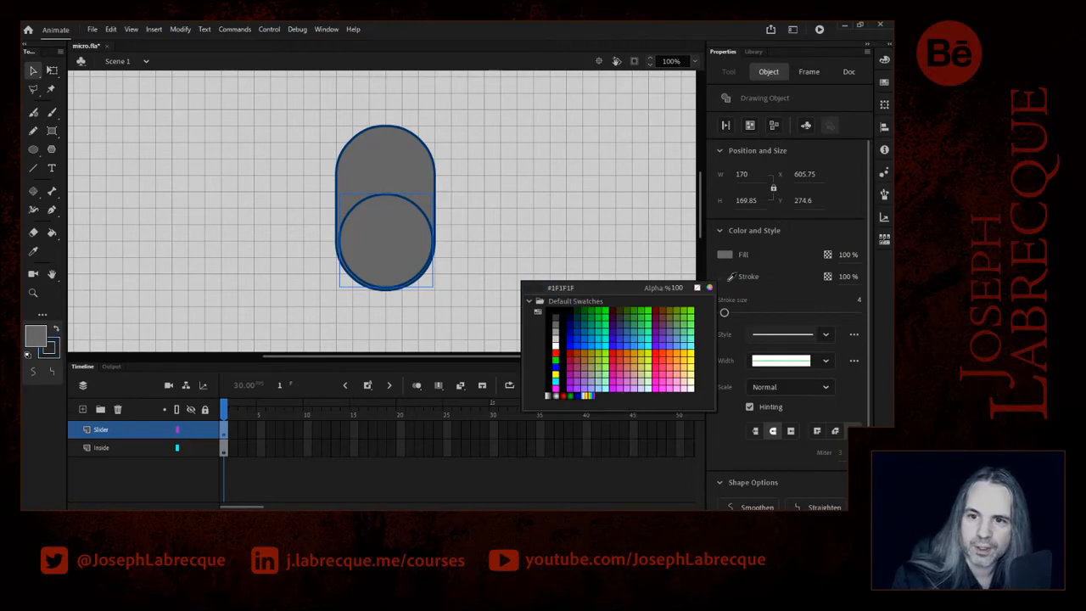
left_click(696, 288)
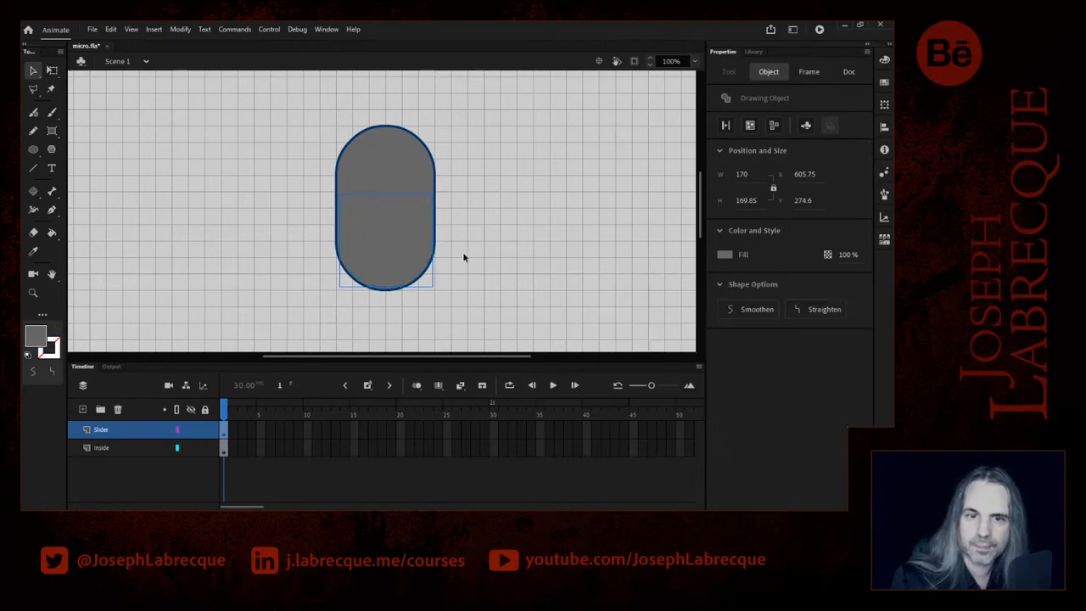
left_click(725, 255)
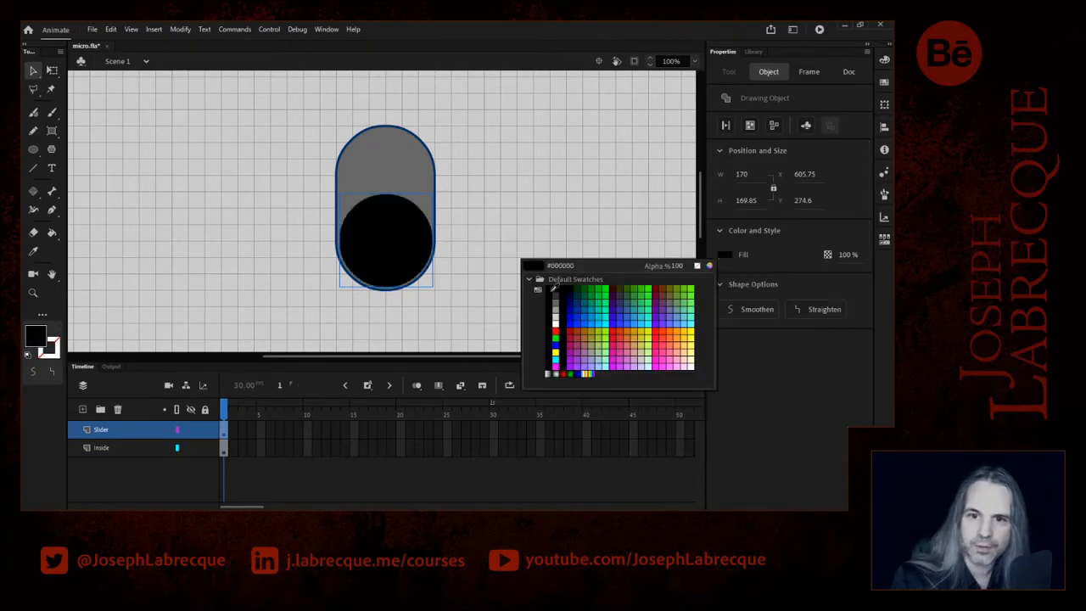
left_click(560, 294)
left_click(551, 322)
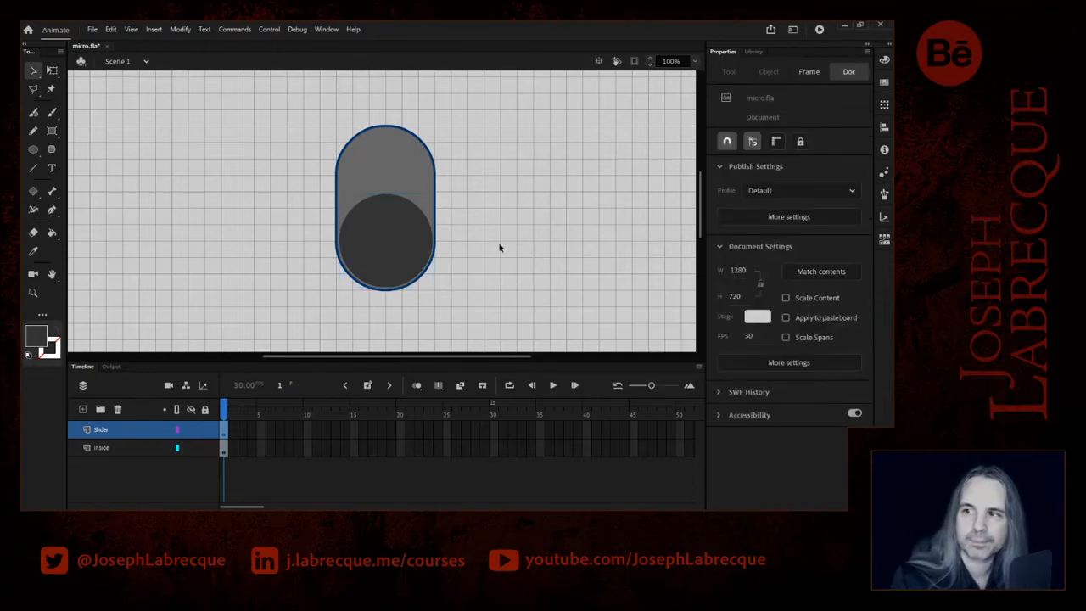
key("ctrl+s")
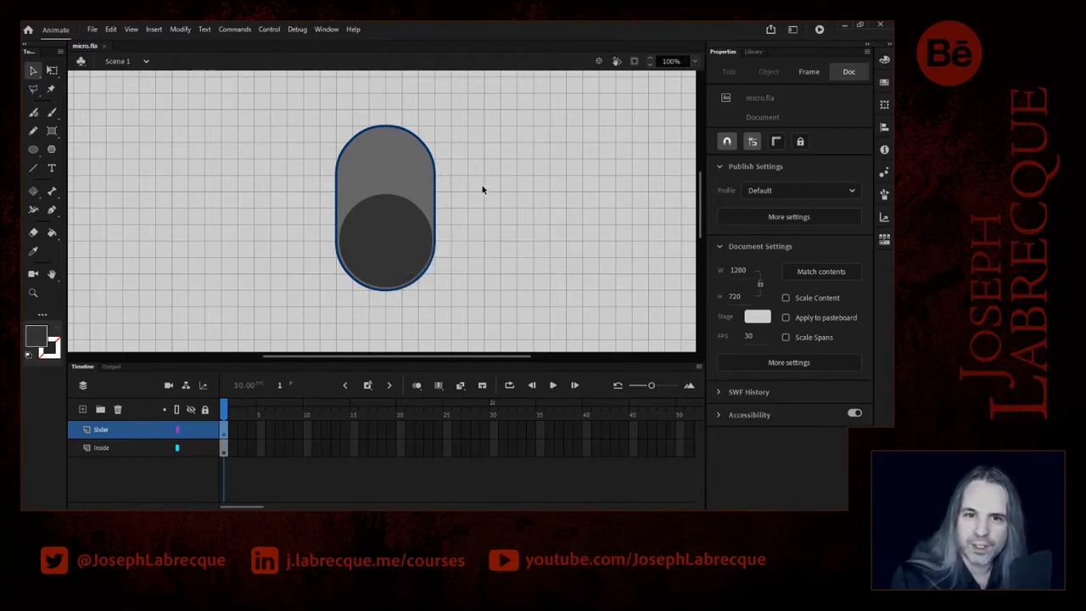
- Sample the circle's dark gray as the rounded rectangle's stroke color and set the stroke size to 8
left_click(436, 209)
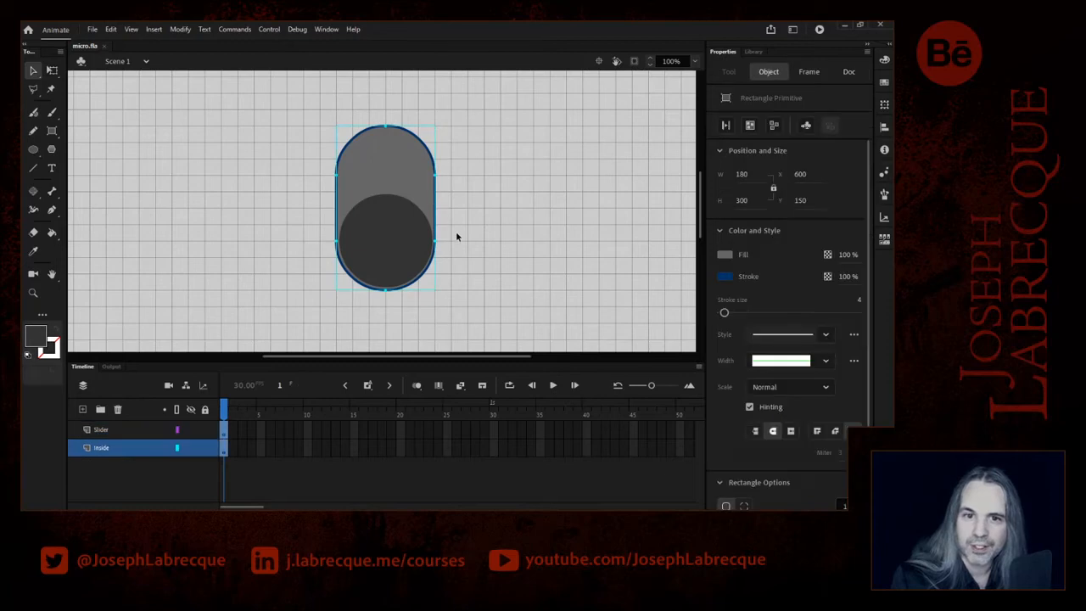
left_click(726, 279)
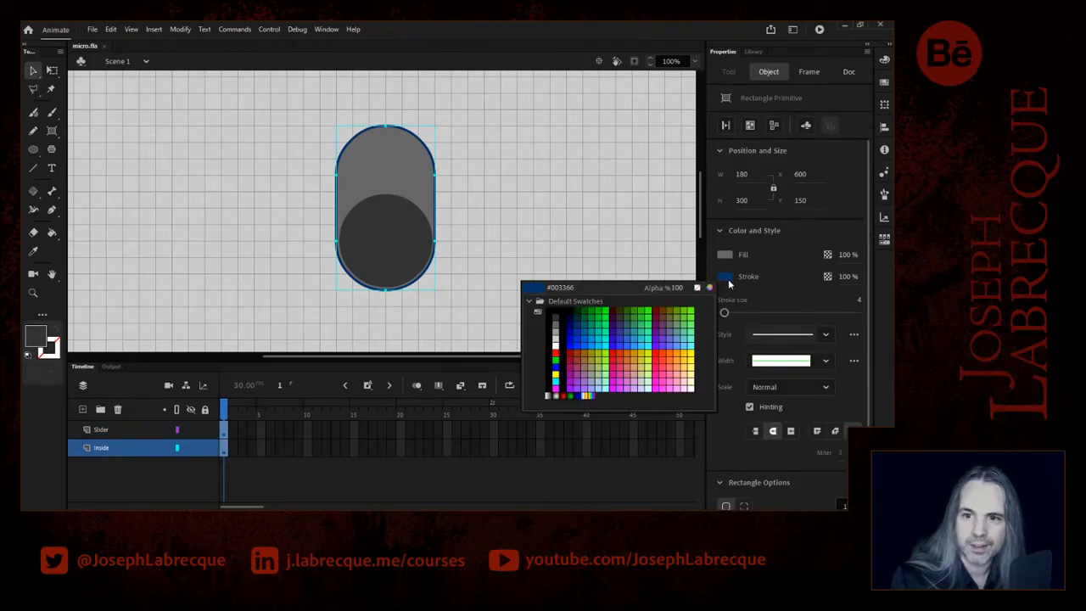
left_click(370, 250)
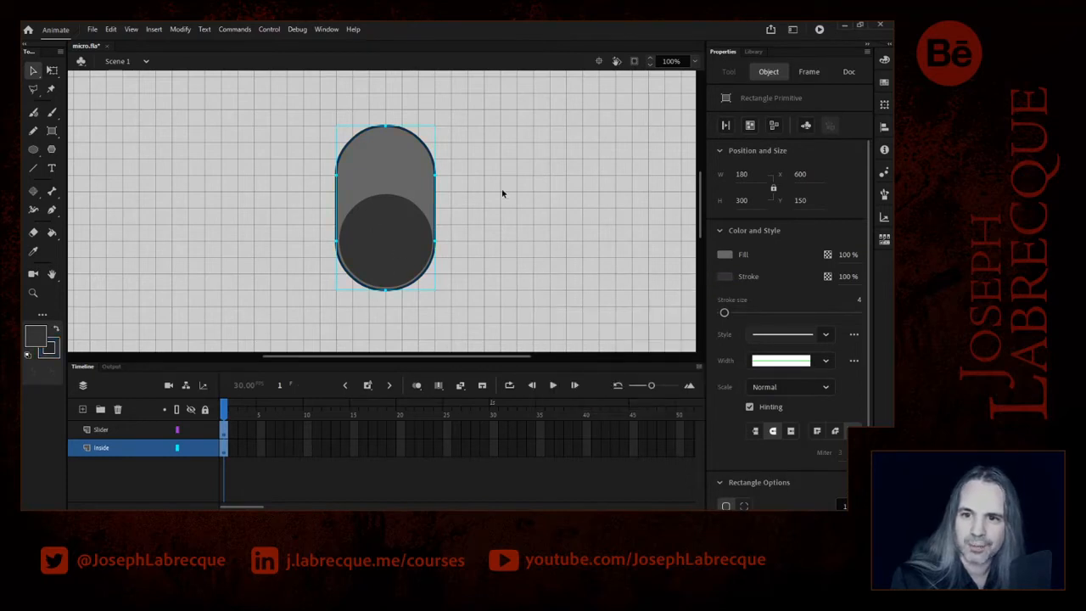
left_click_drag(724, 312, 727, 313)
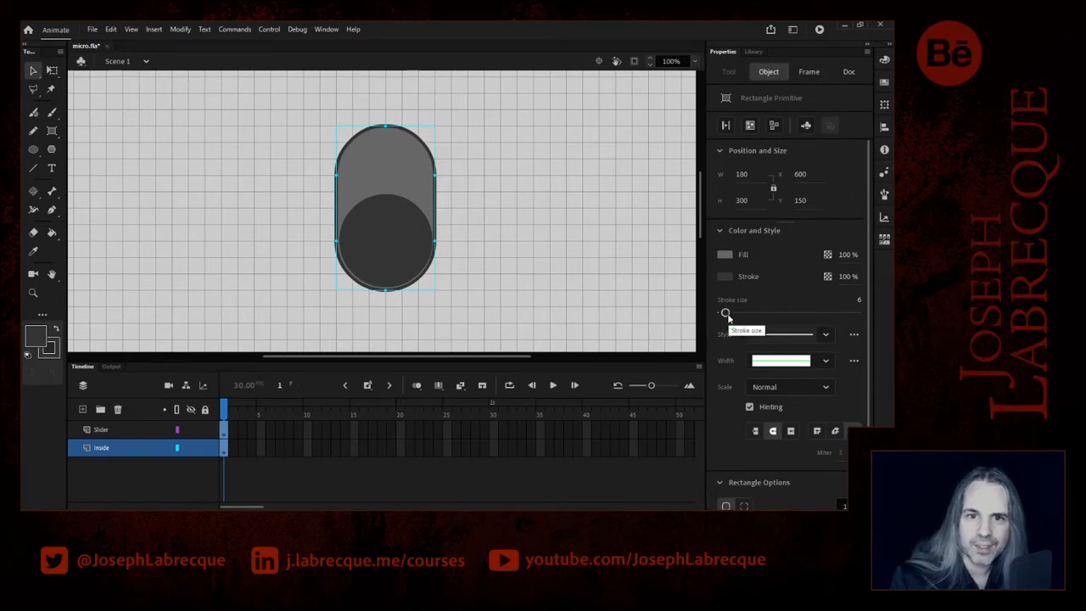
left_click_drag(726, 314, 728, 314)
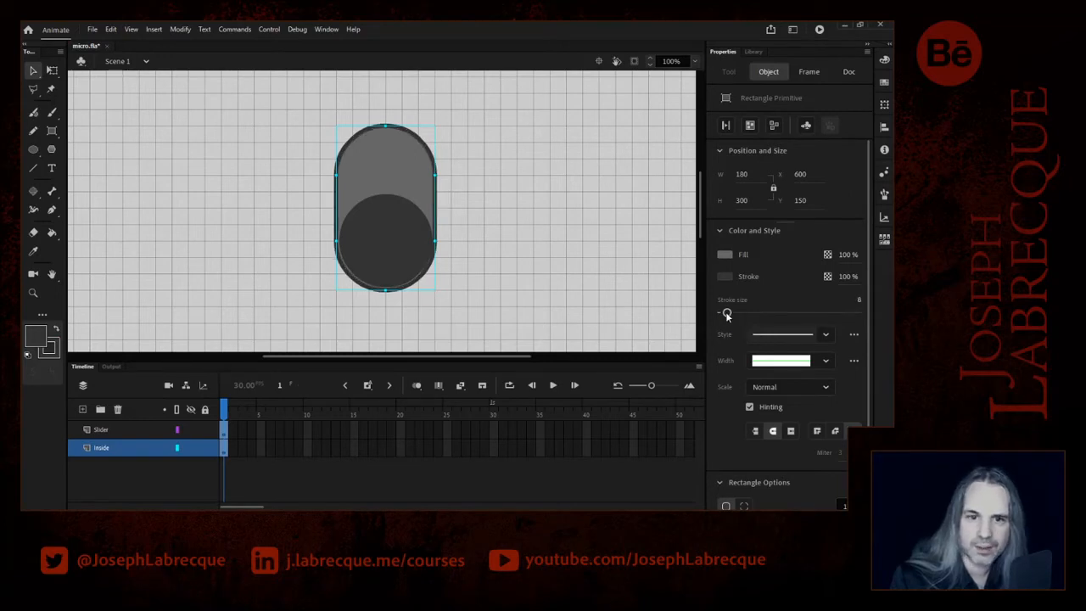
left_click(784, 388)
left_click(728, 423)
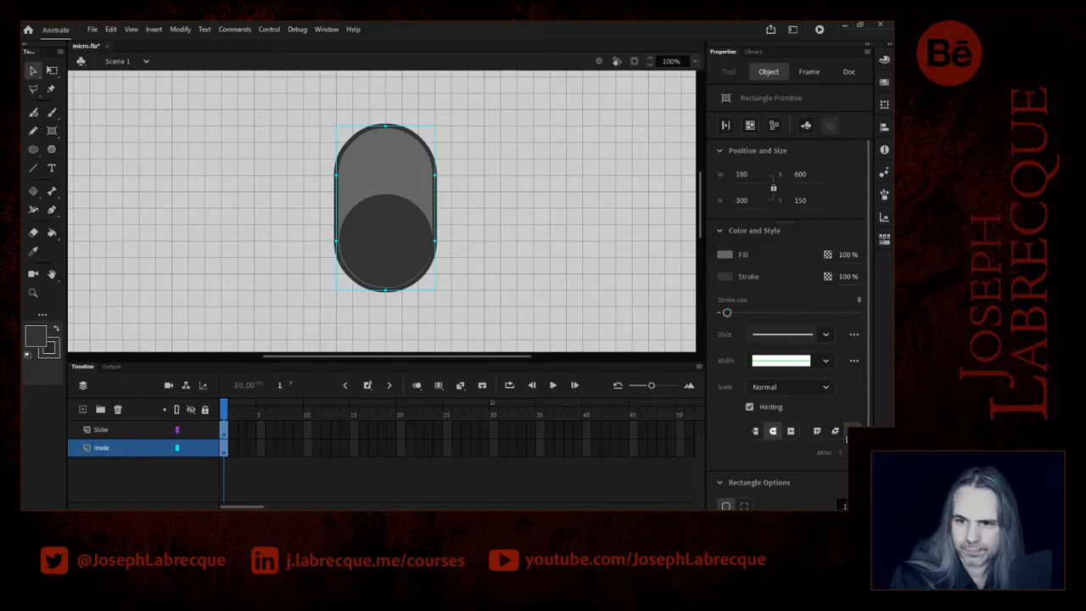
left_click(562, 266)
- Nudge the dark gray circle to X 604.75, Y 275.6 to fit the rectangle's thickened outline
left_click(383, 253)
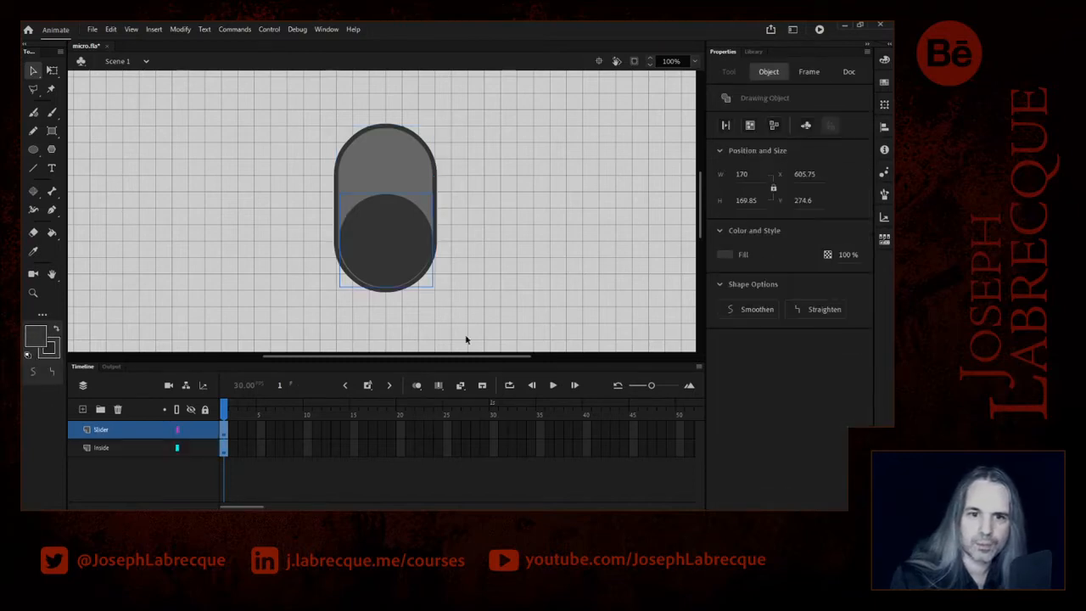
key("Up")
key("Left")
key("Up")
key("Down")
key("Down")
key("Down")
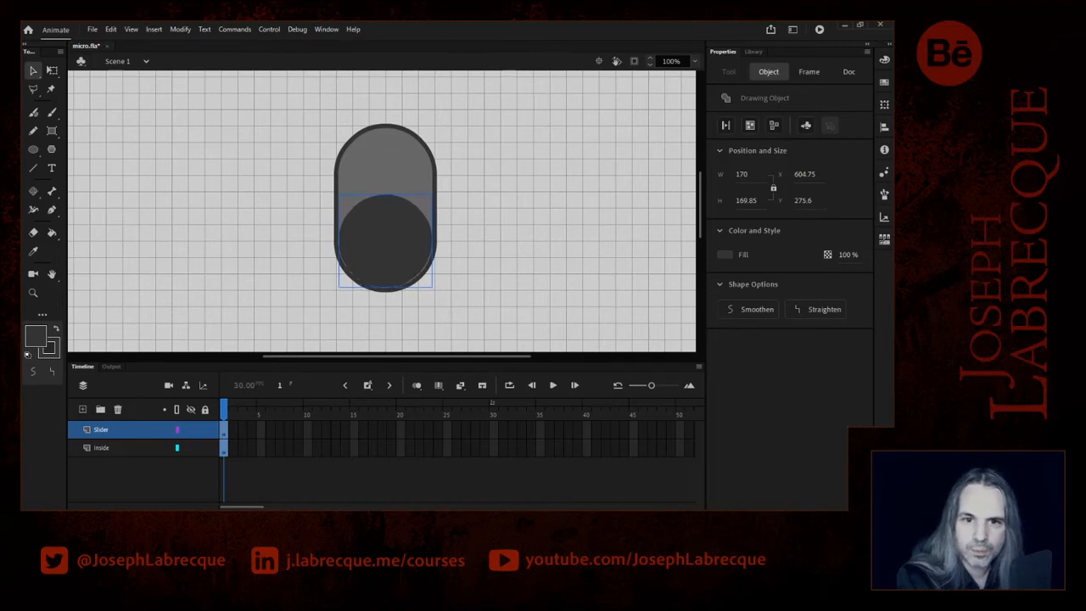
- Scale the dark gray circle proportionally to a width of 156
left_click(763, 180)
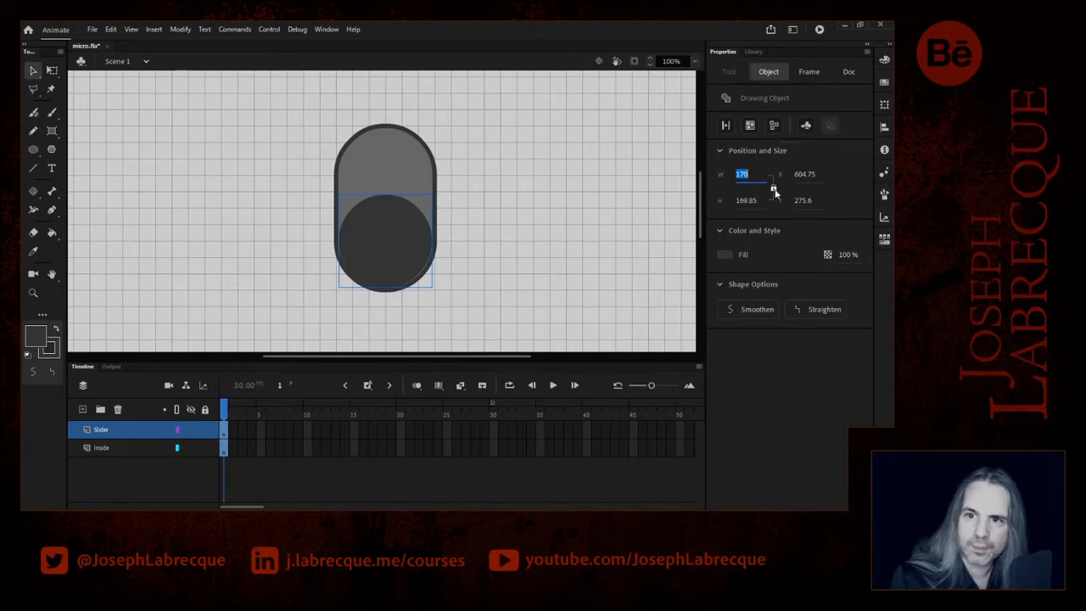
type("168")
key("Return")
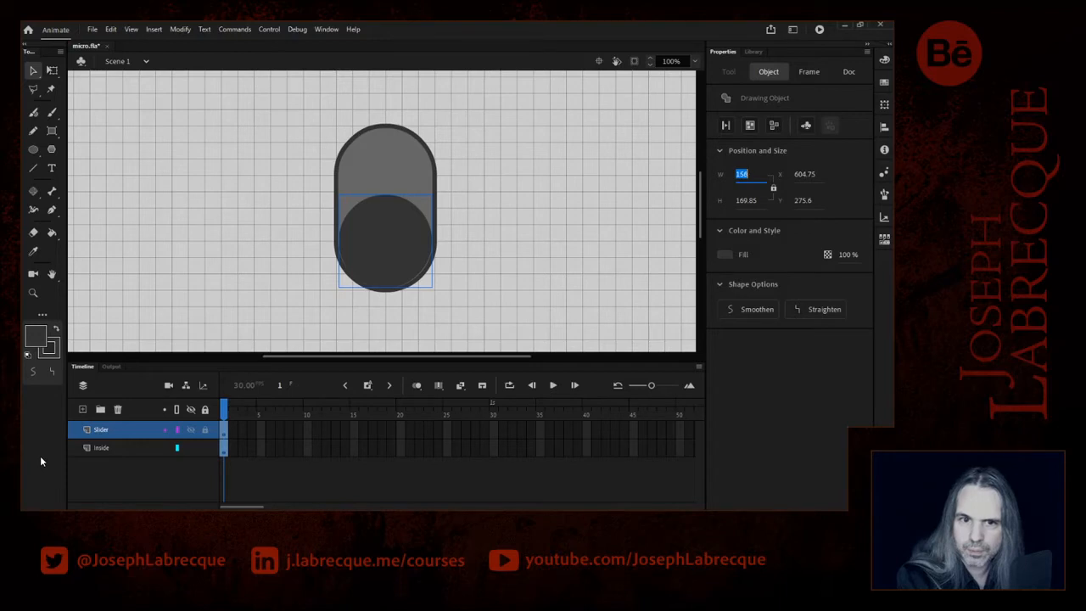
left_click(439, 264)
left_click(399, 245)
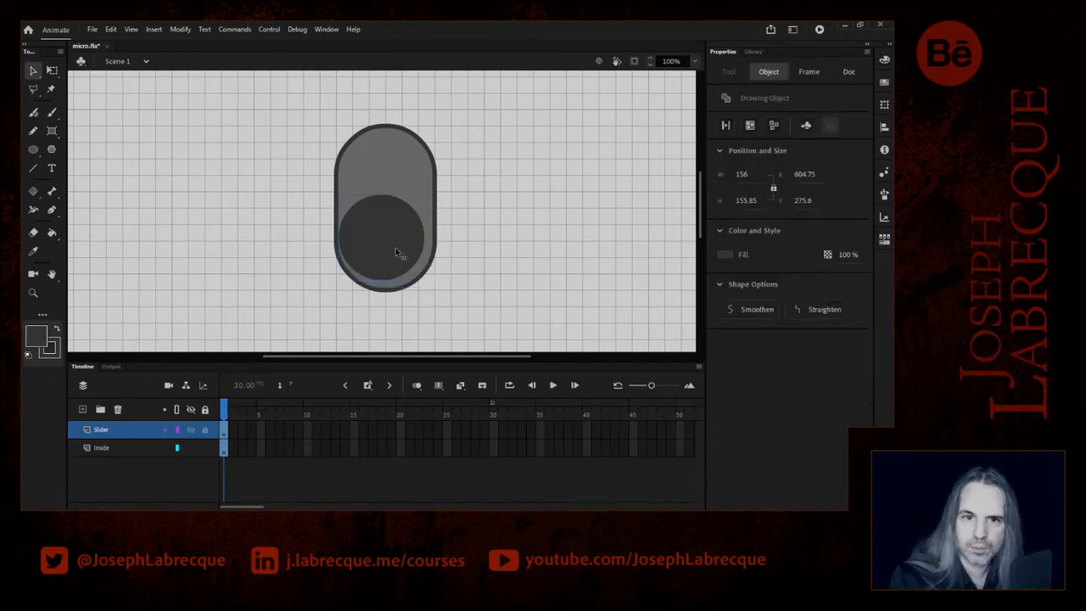
- Nudge the resized circle to X 612.75, Y 282.6 so it sits evenly inside the rounded rectangle's lower end
key("Right")
key("Right")
key("Right")
key("Right")
key("Right")
key("Right")
key("Right")
key("Right")
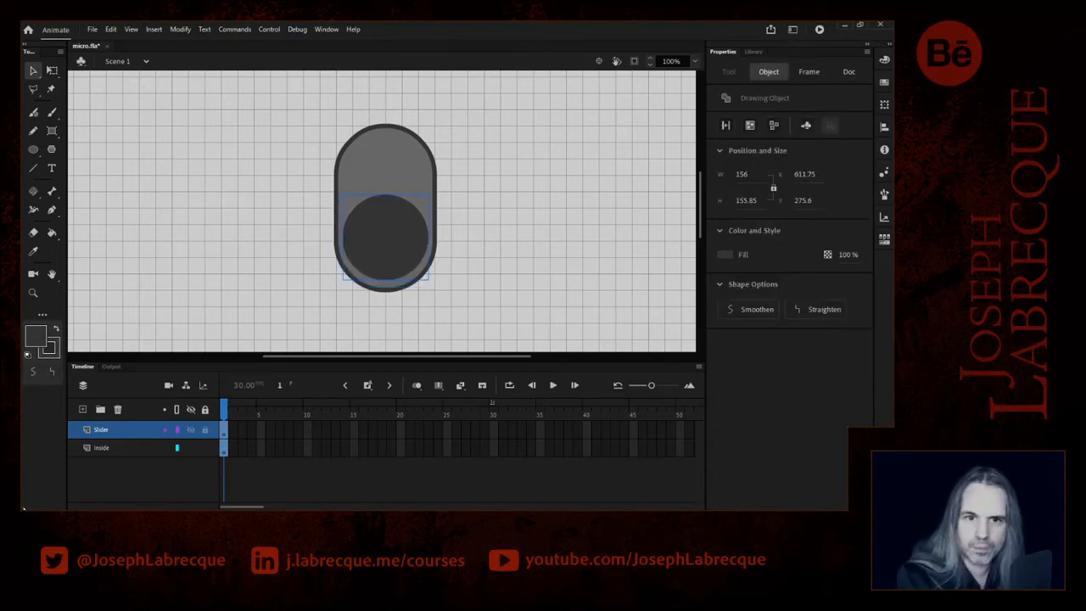
key("Down")
key("Down")
key("Down")
key("Down")
key("Down")
key("Down")
key("Down")
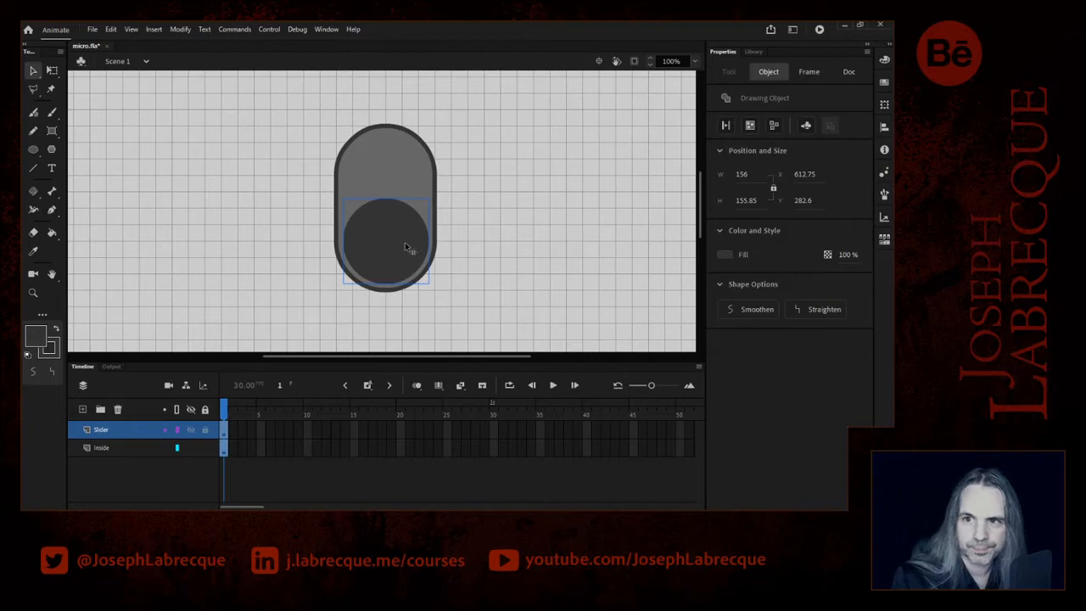
- Center the rounded rectangle and the circle together horizontally on the stage
left_click(885, 127)
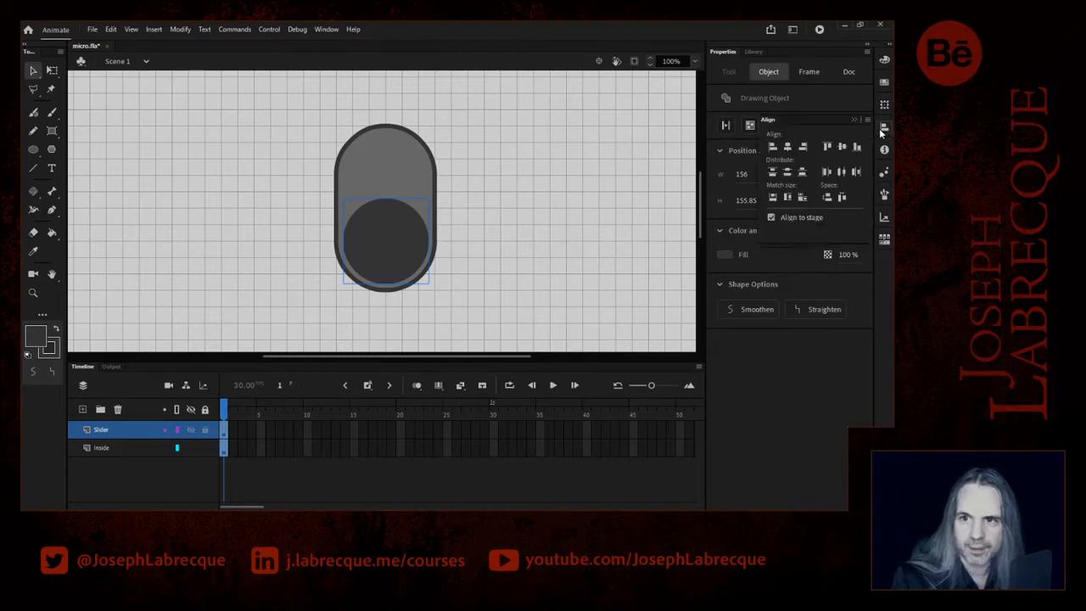
left_click(536, 222)
left_click_drag(527, 312, 235, 103)
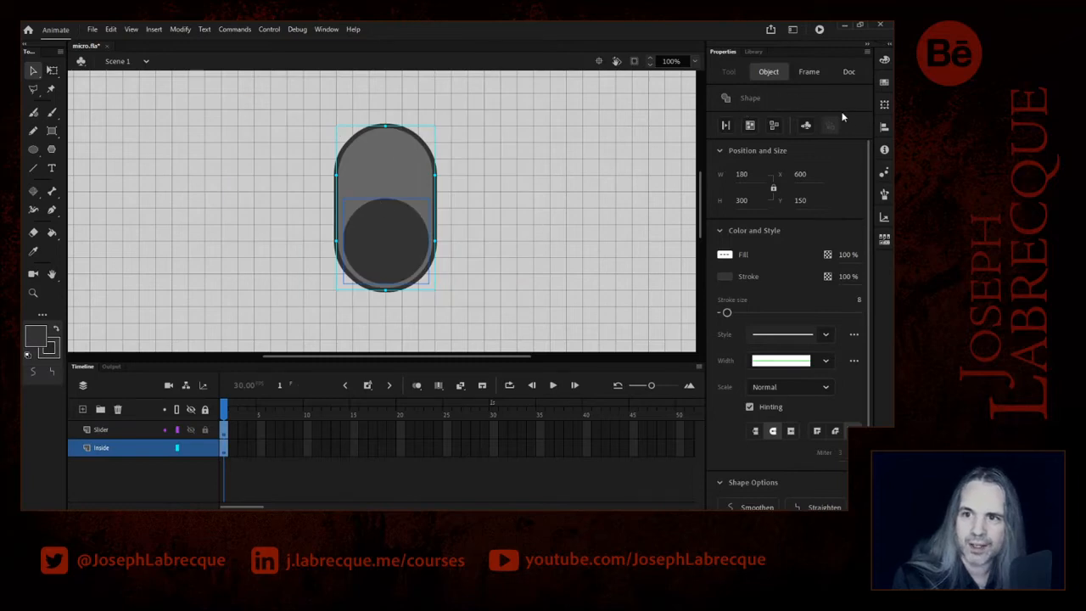
left_click(885, 127)
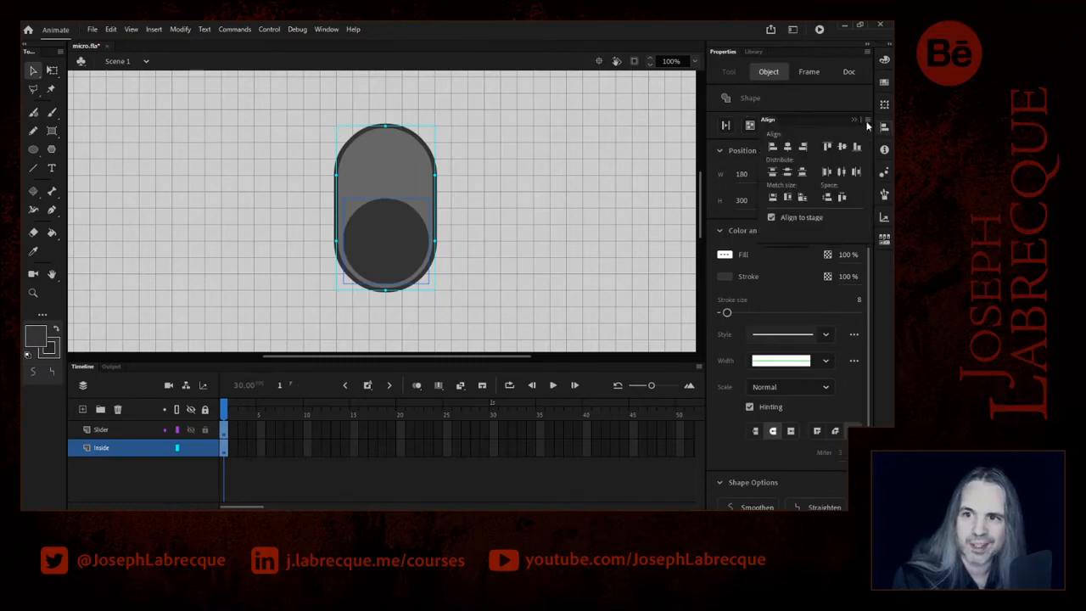
left_click(788, 149)
left_click(460, 315)
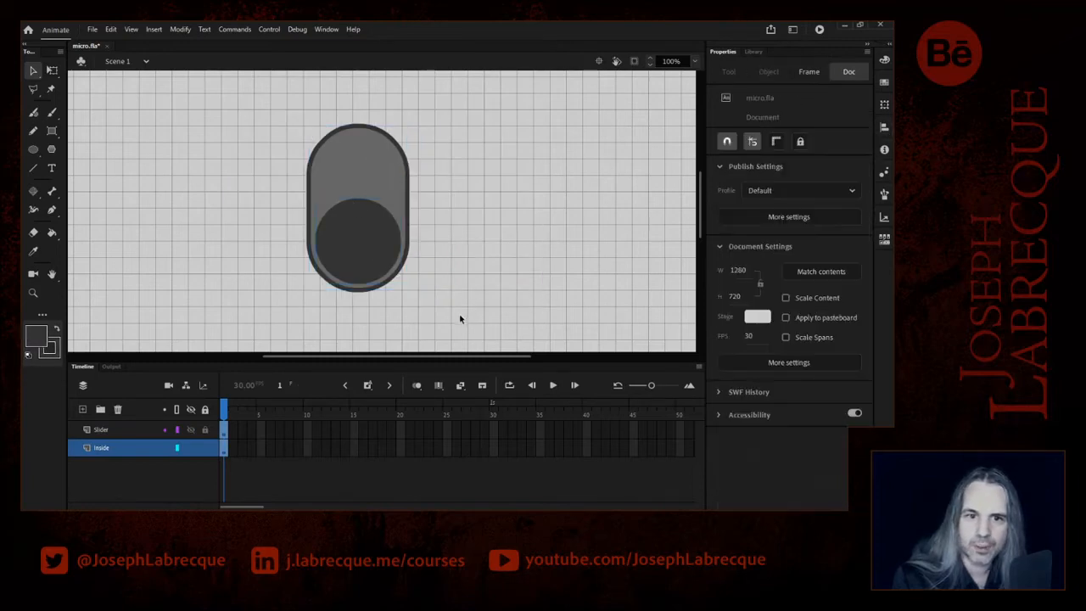
left_click_drag(402, 352, 393, 356)
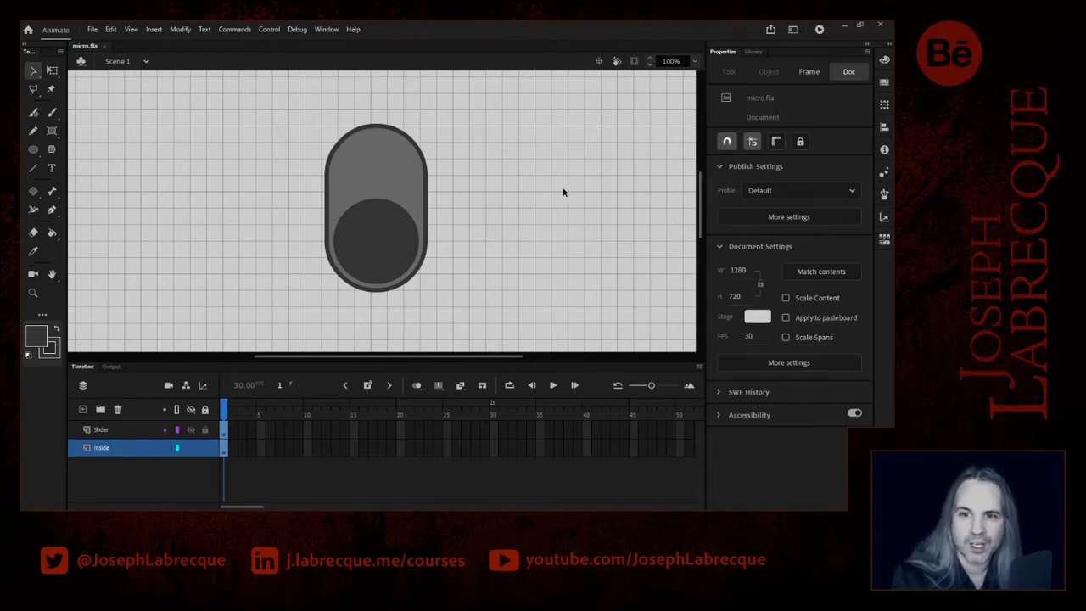
left_click(366, 253)
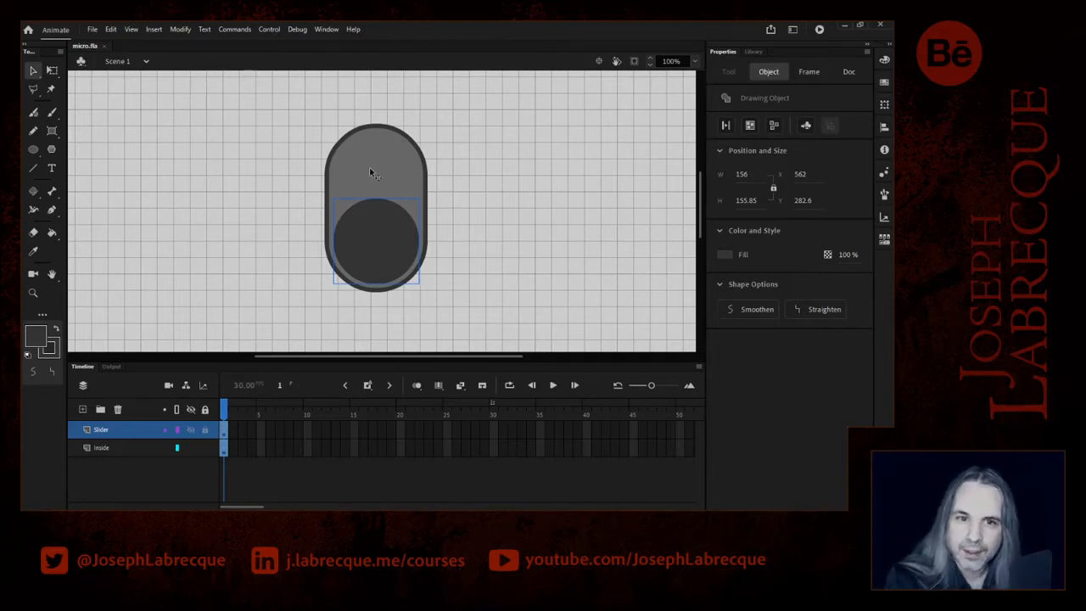
left_click(409, 184)
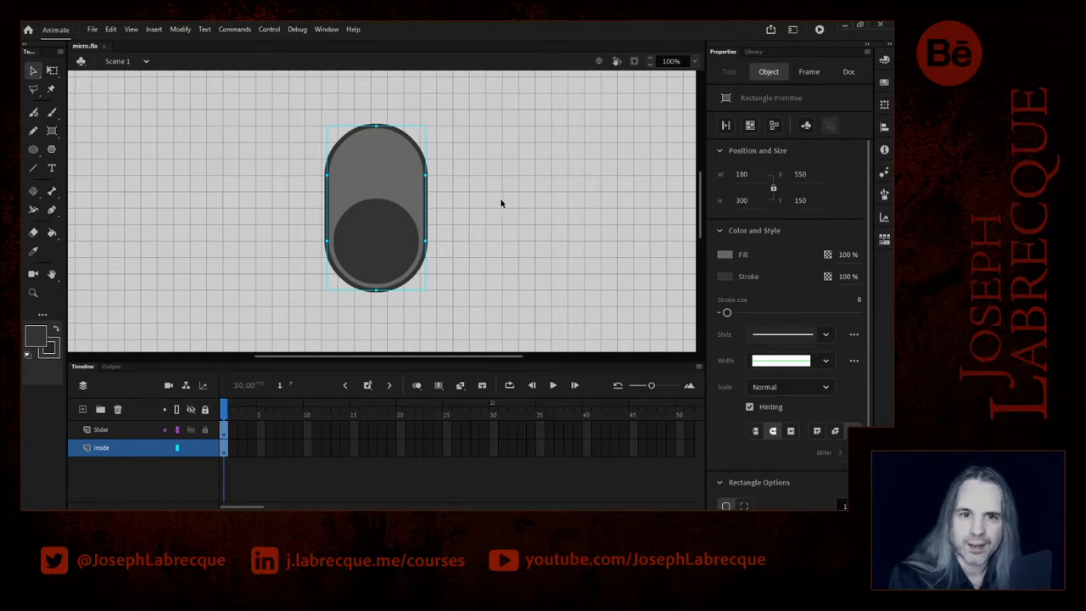
left_click(548, 262)
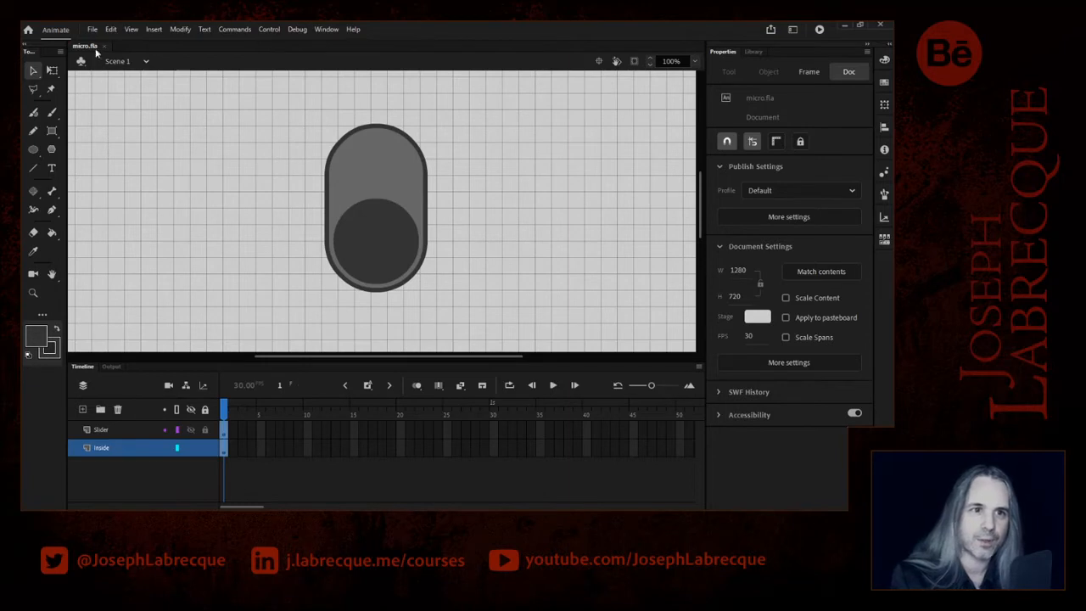
- Hide the grid on the stage
left_click(130, 30)
mouse_move(211, 129)
left_click(301, 125)
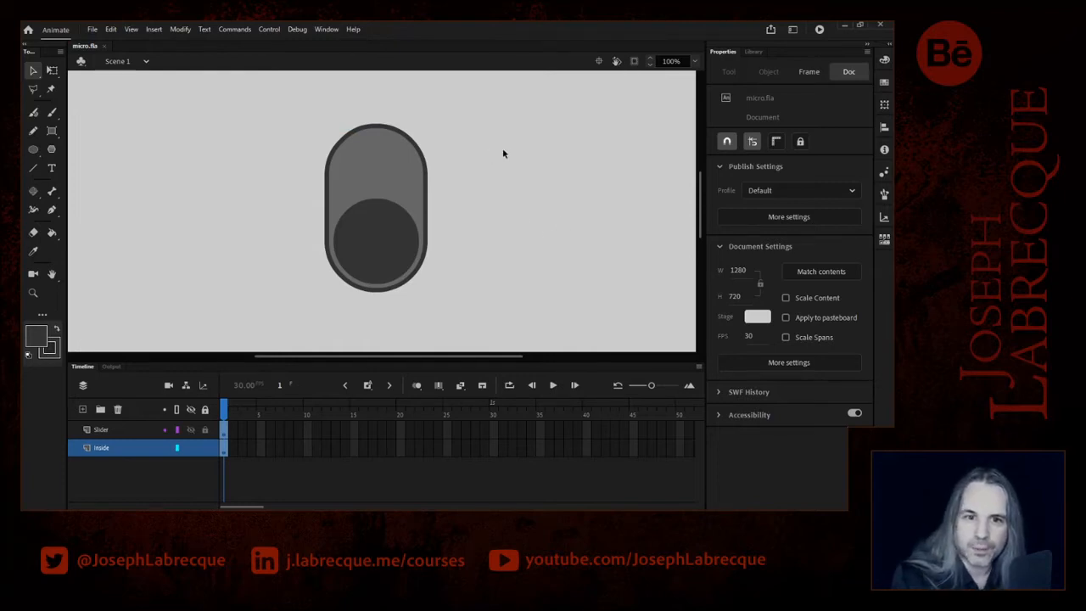
left_click(378, 167)
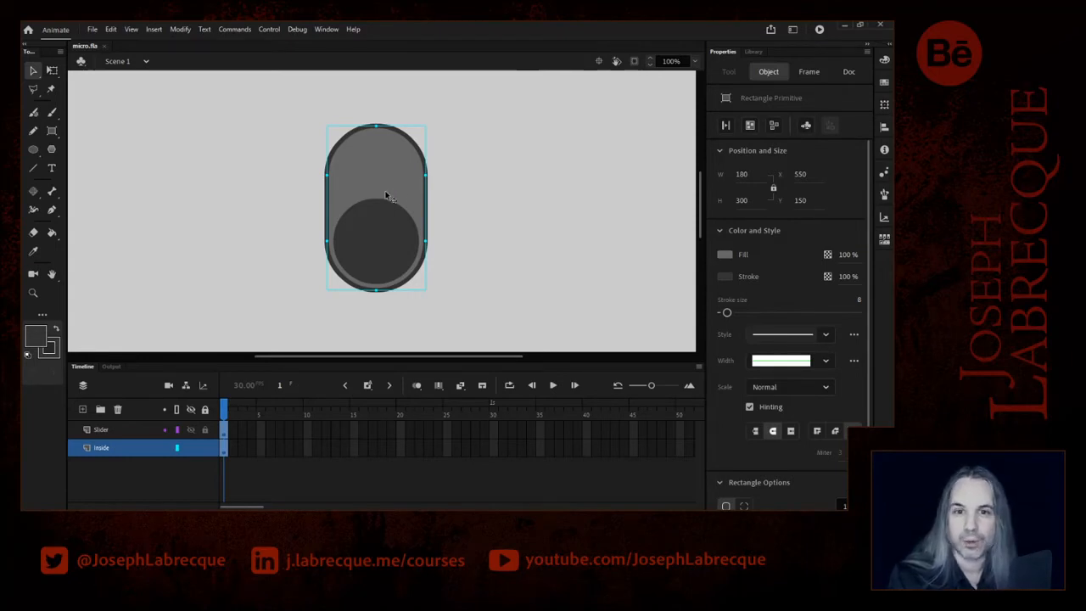
left_click(496, 179)
left_click(377, 169)
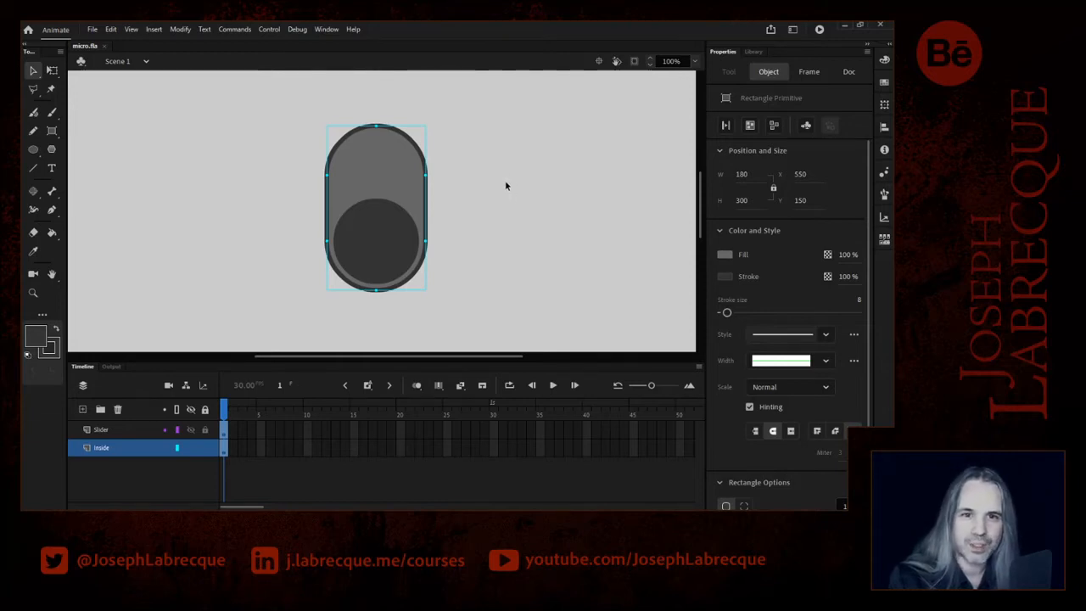
left_click(395, 100)
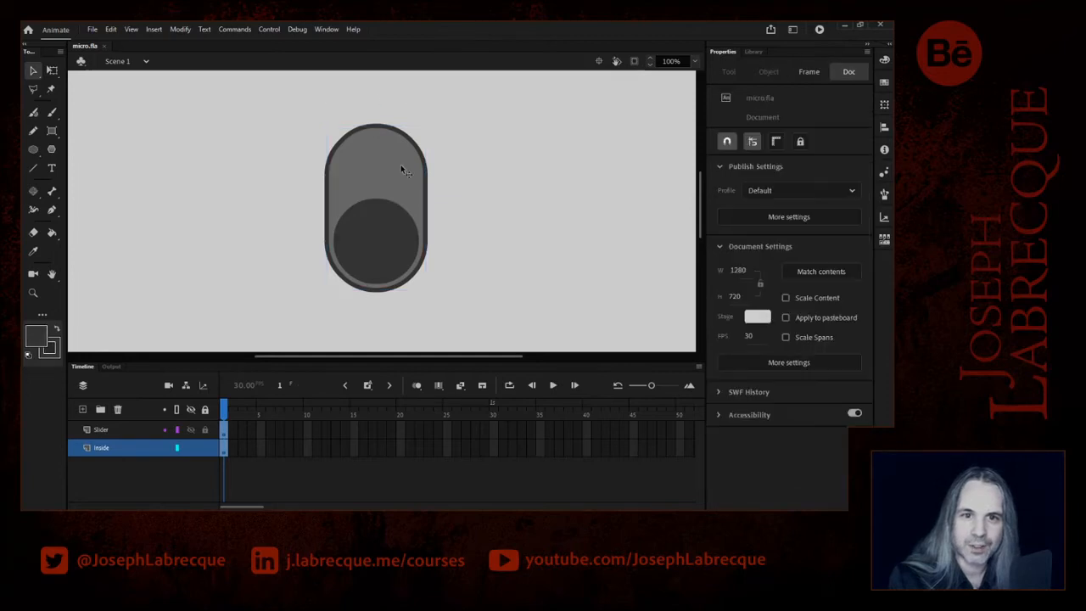
- Convert the rounded rectangle on the Inside layer to a Movie Clip symbol named Slider
left_click(403, 170)
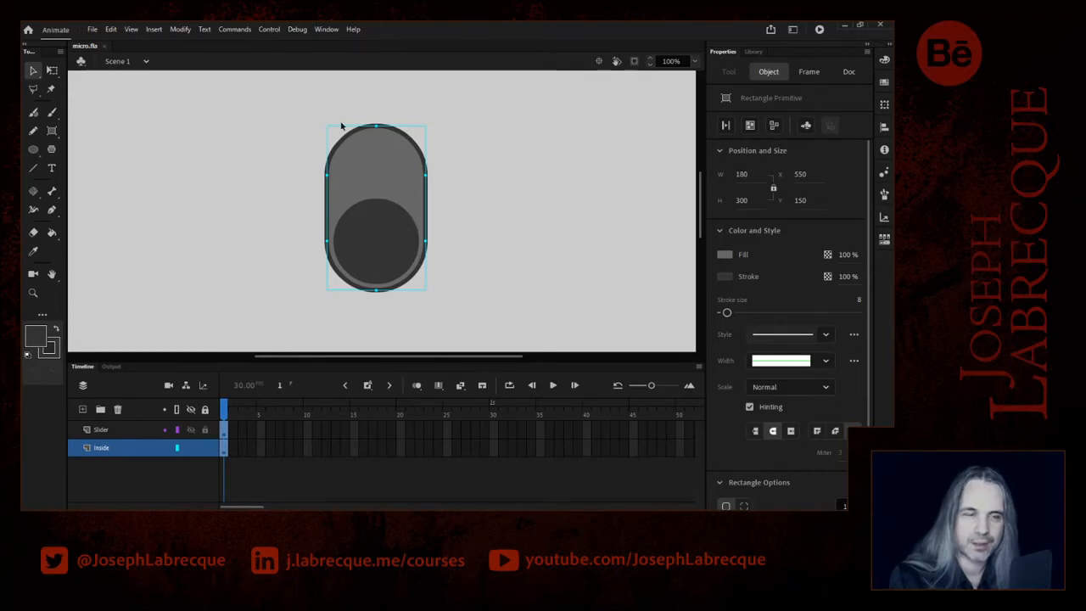
left_click(180, 29)
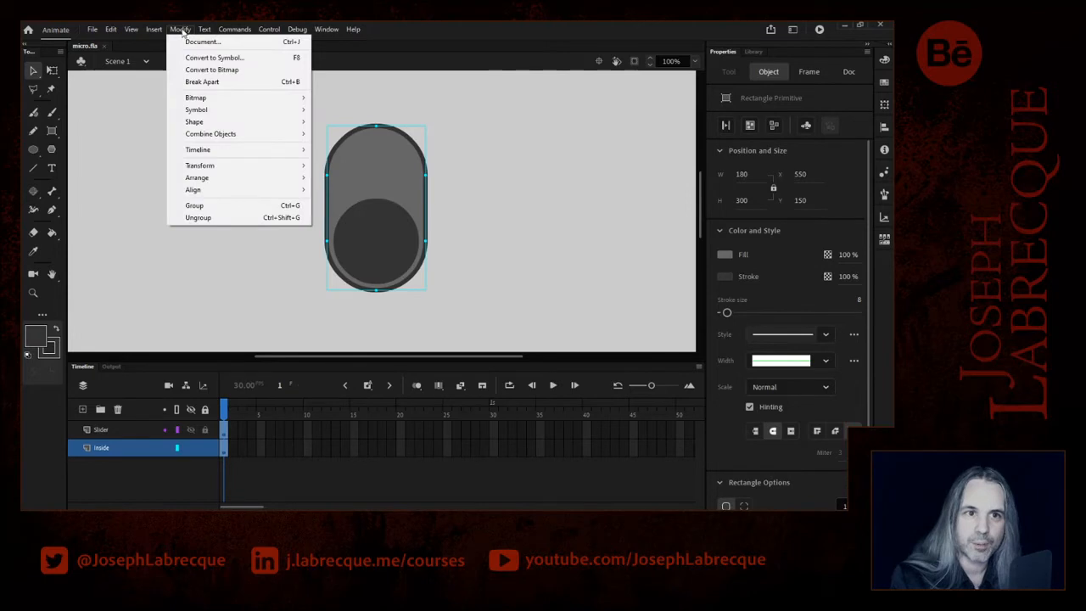
left_click(216, 58)
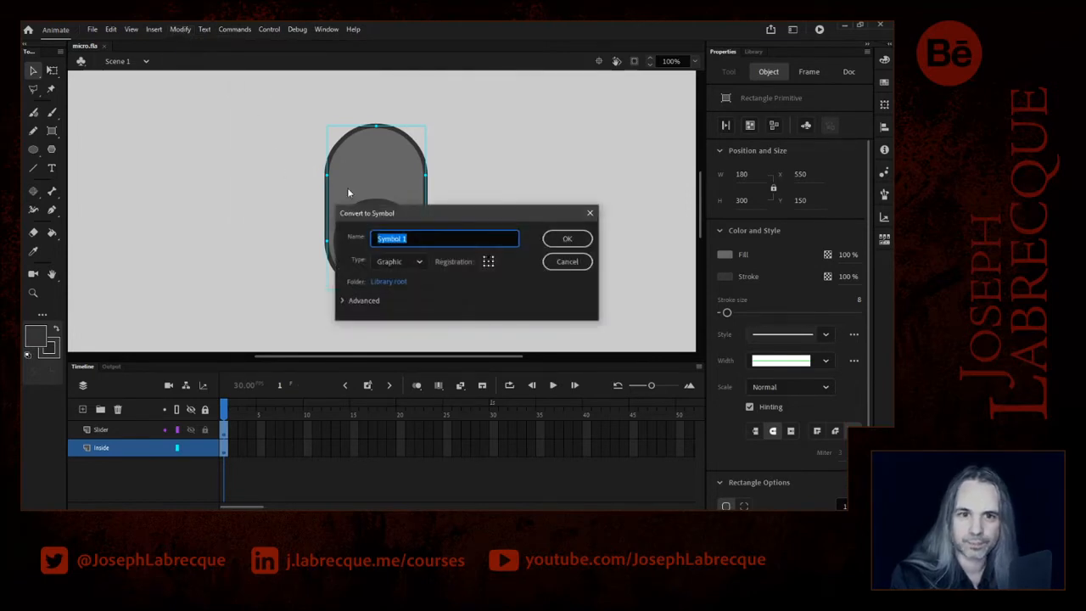
left_click(399, 261)
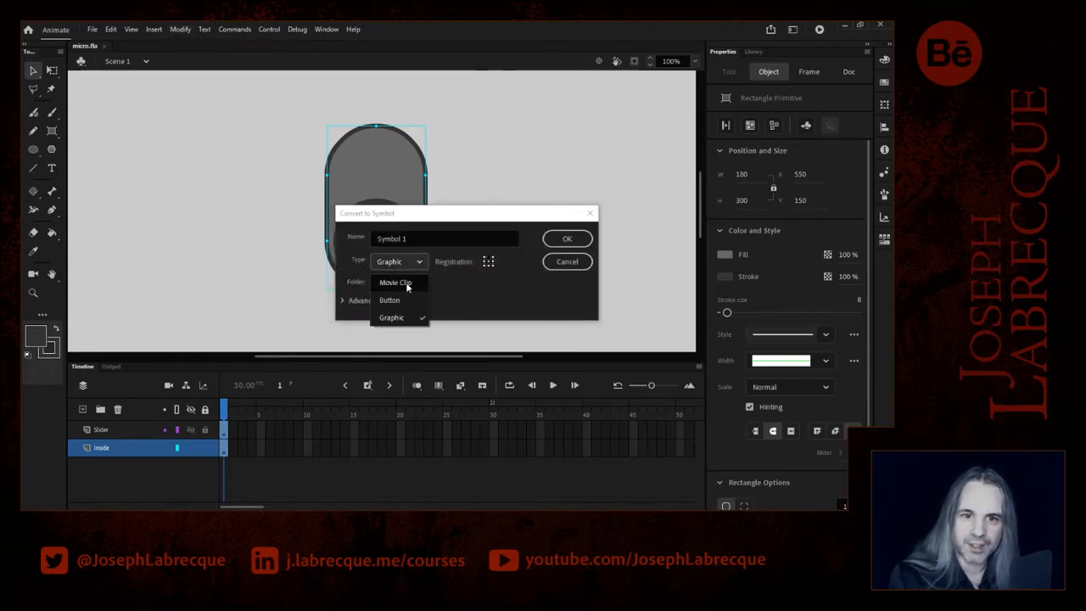
left_click(406, 284)
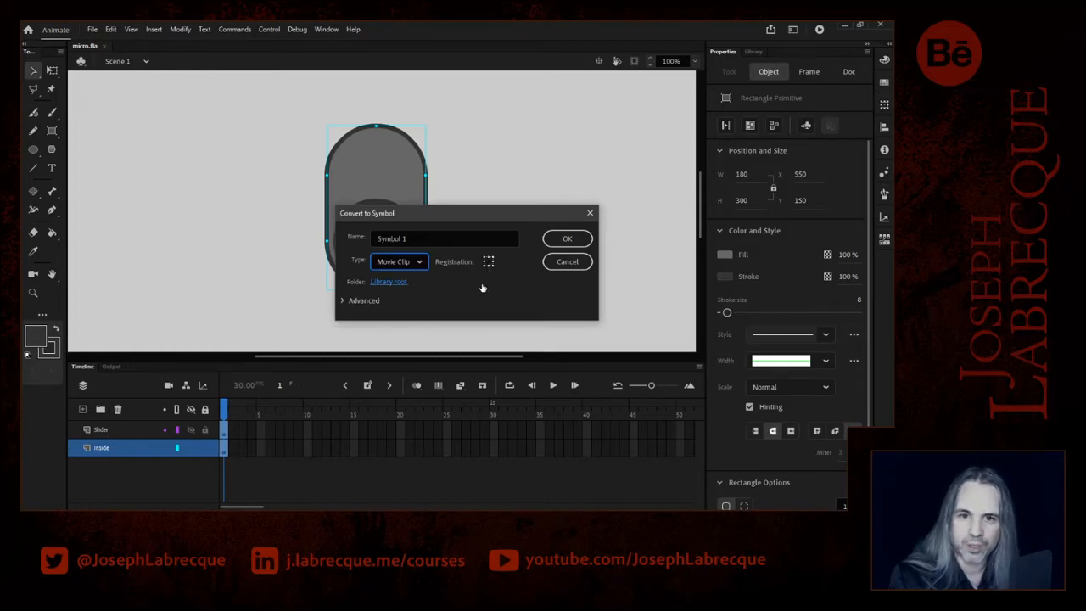
left_click(428, 239)
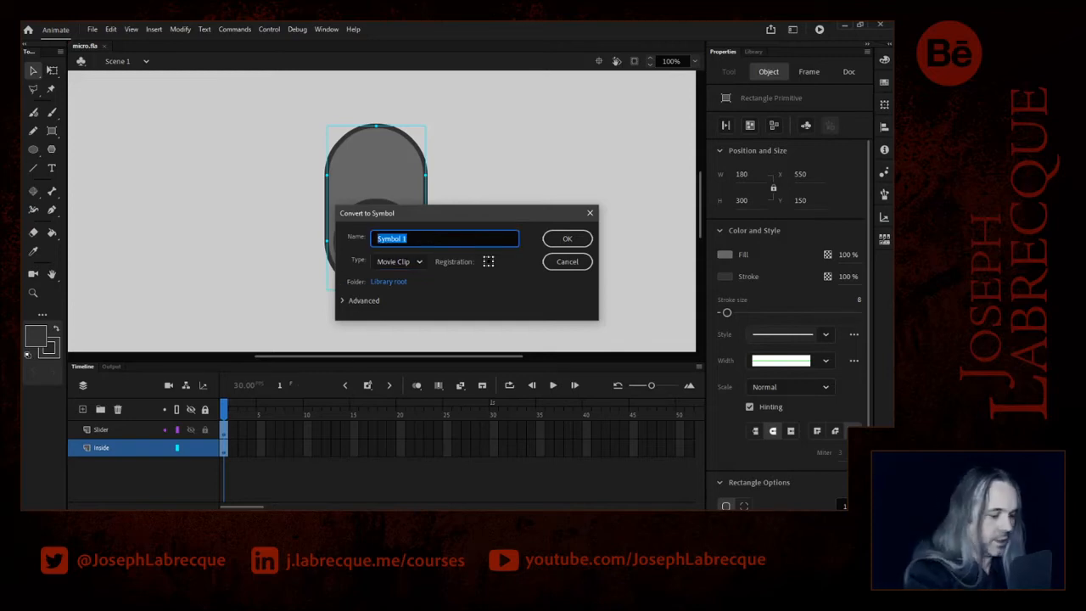
type("Slider")
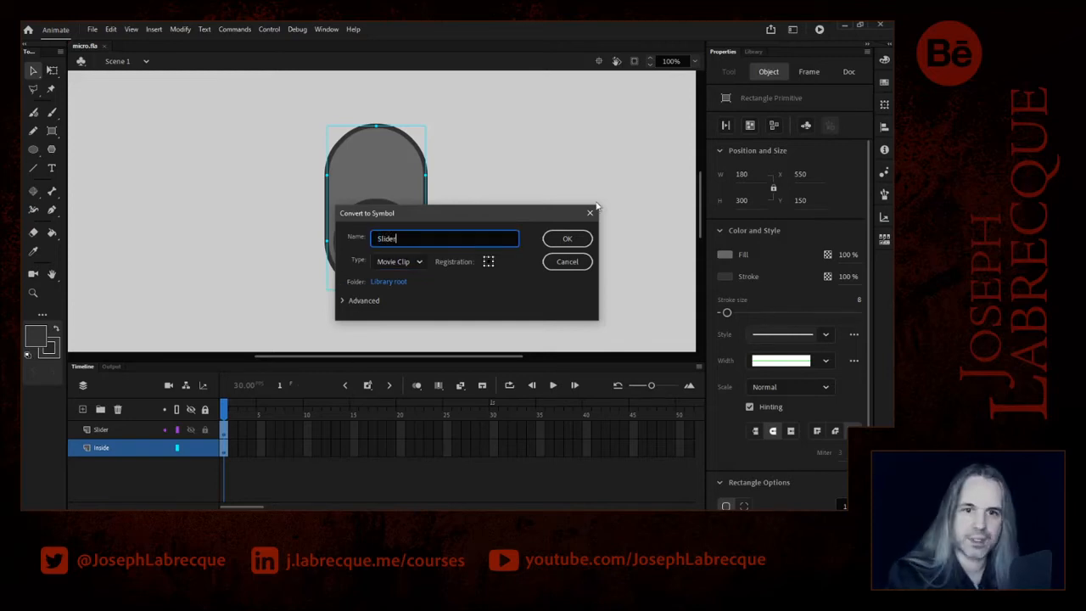
left_click(566, 238)
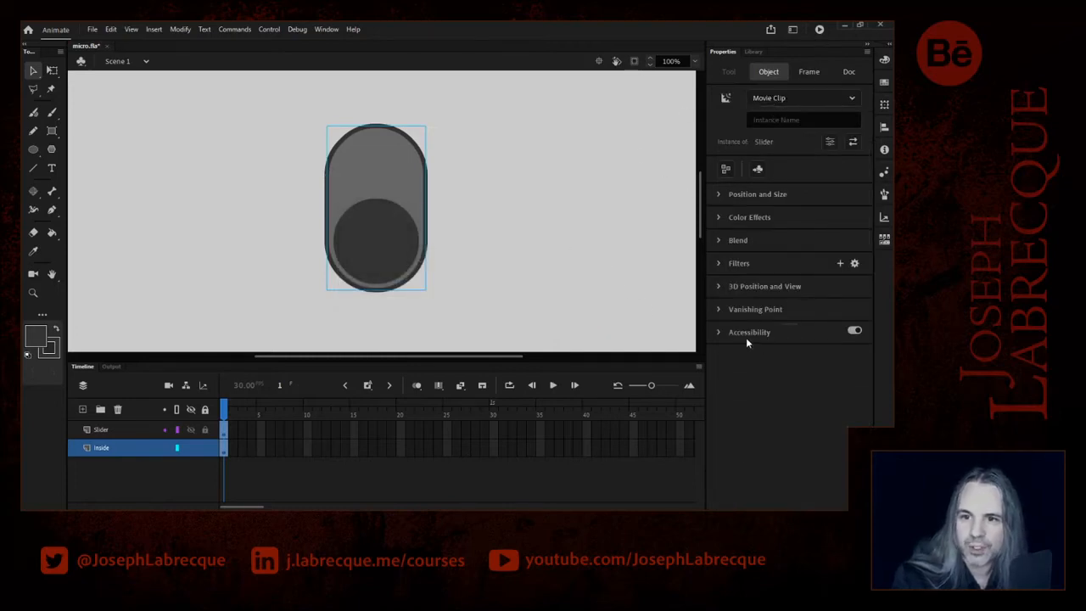
- Add a Drop Shadow filter to the Slider movie clip and make it an inner shadow
left_click(718, 263)
left_click(840, 263)
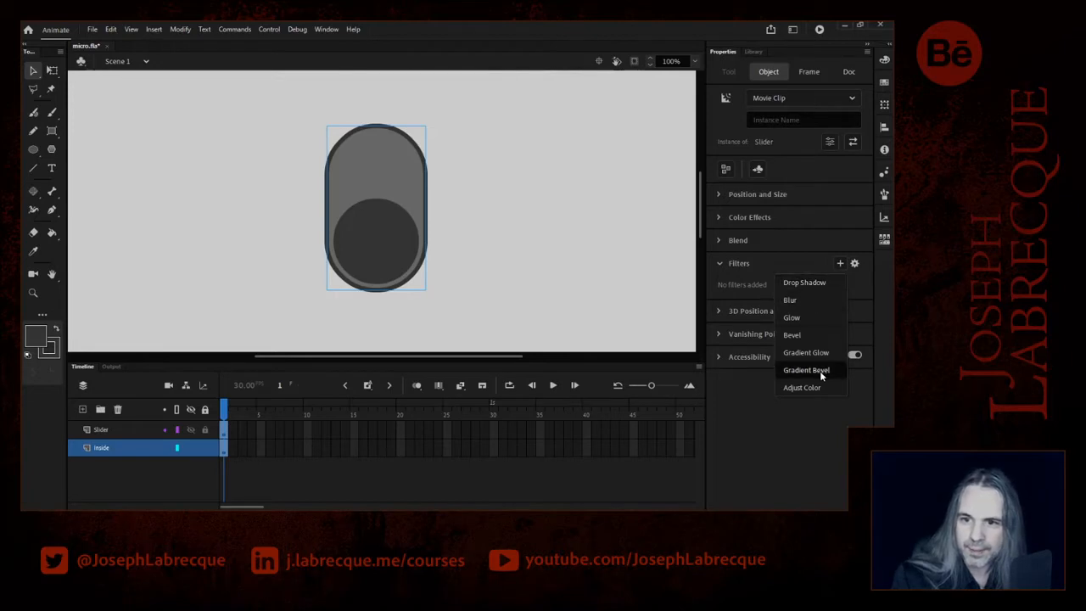
left_click(807, 283)
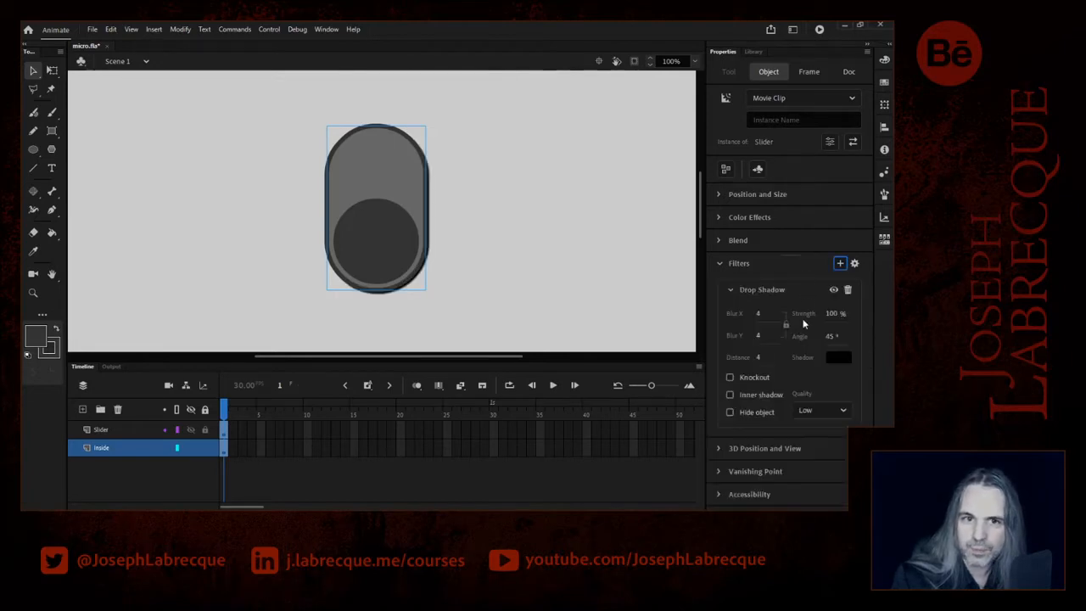
left_click(732, 396)
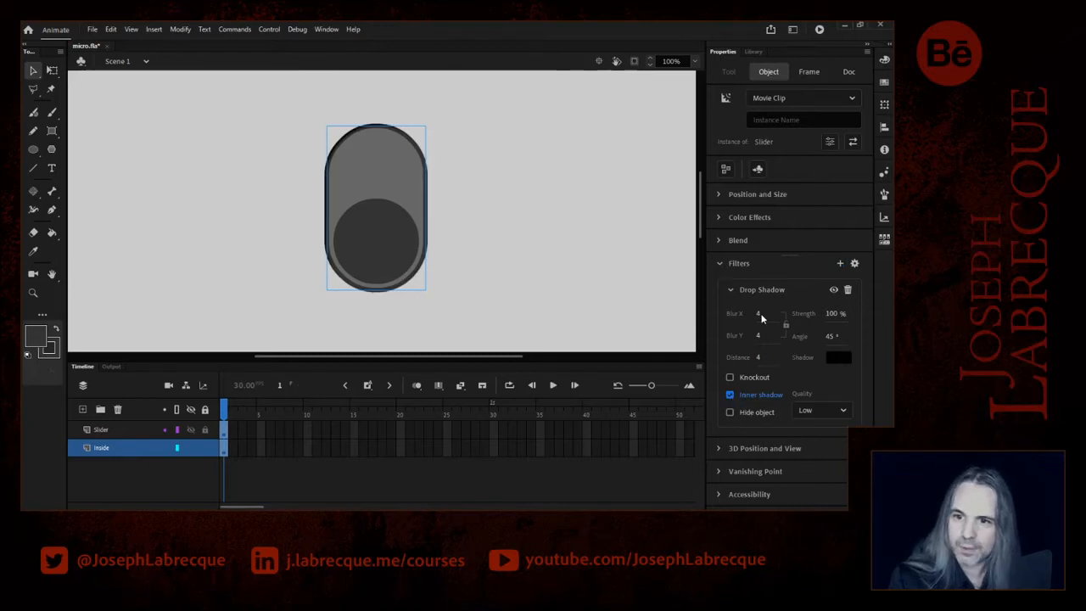
- Set the inner shadow's strength to 71%, its distance to 17 and its quality to High
left_click_drag(836, 312, 816, 319)
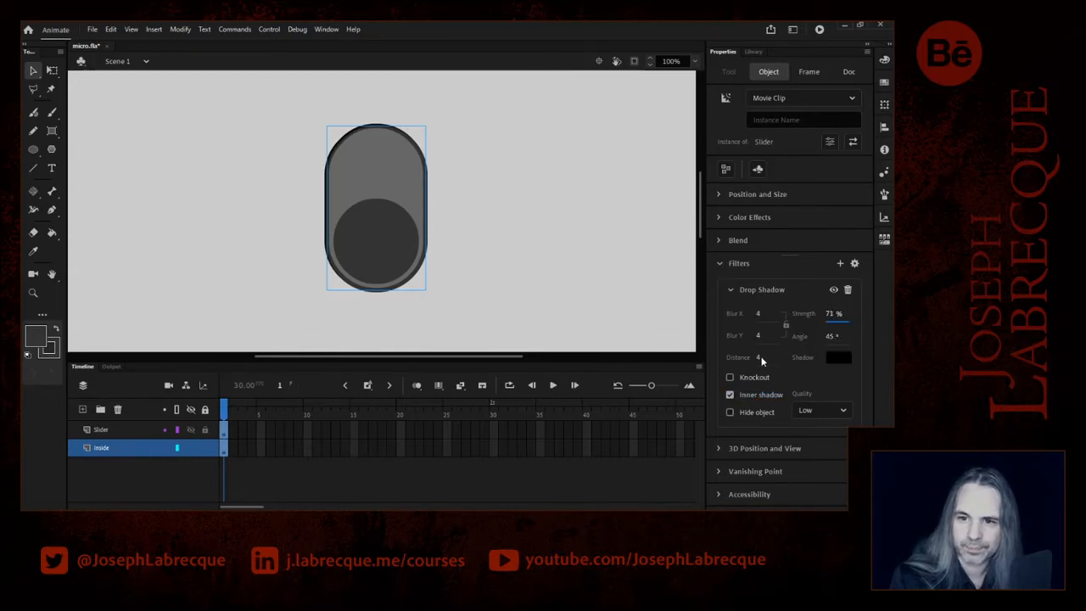
left_click_drag(760, 358, 764, 357)
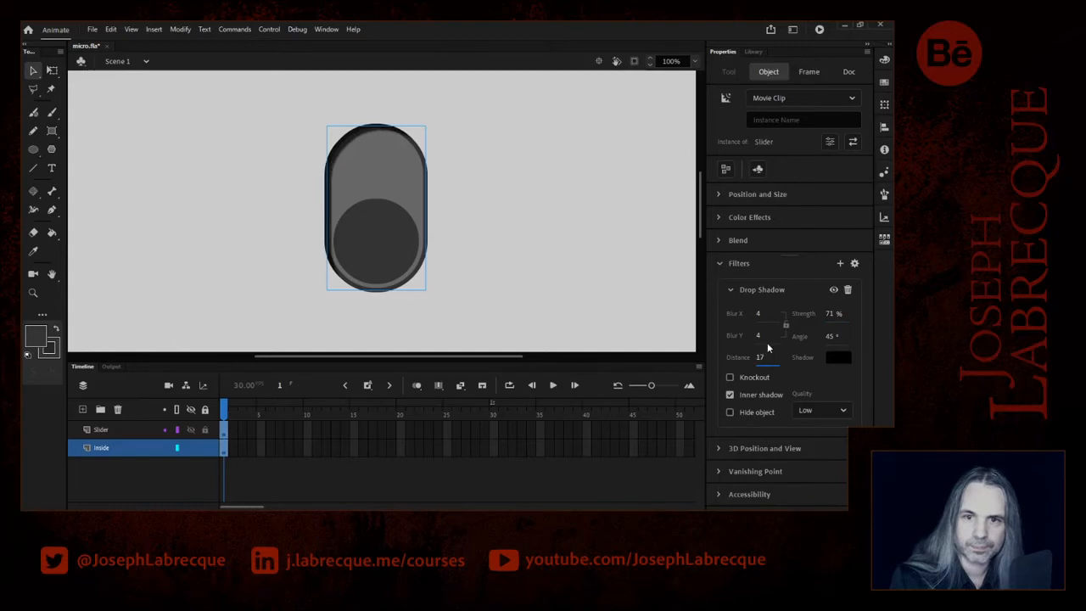
left_click(813, 319)
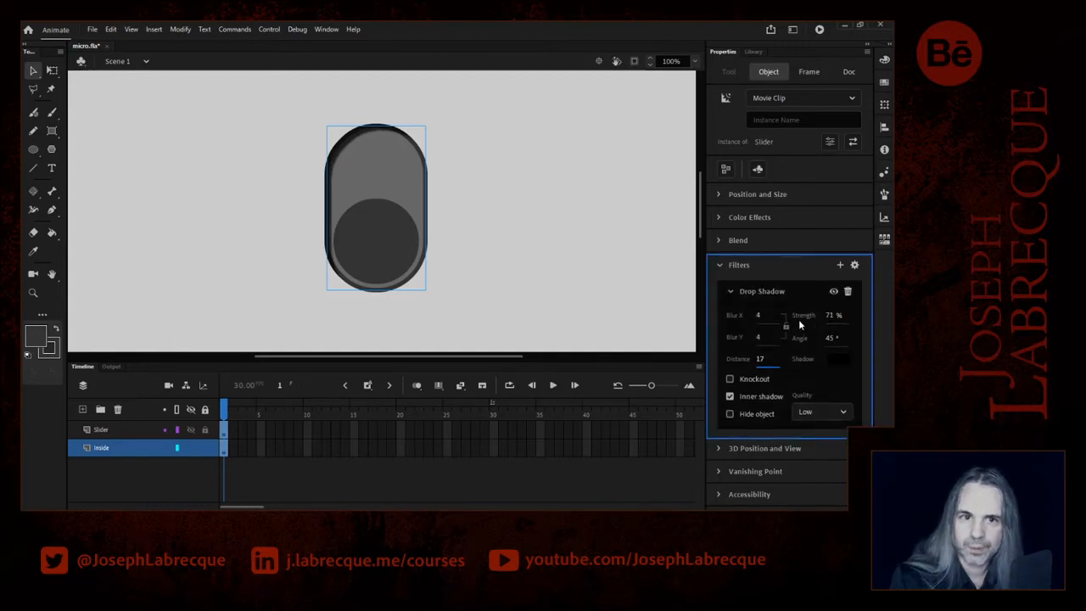
left_click(843, 412)
left_click(816, 465)
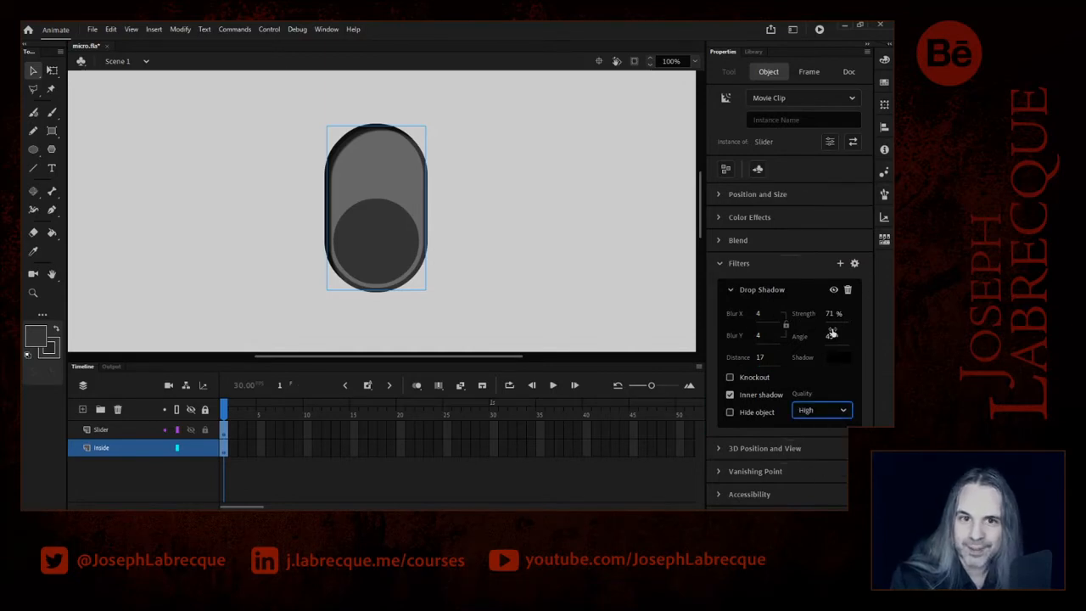
- Soften the inner shadow with 29% strength and a blur of 12 in both X and Y
left_click_drag(832, 316, 761, 315)
left_click_drag(762, 360, 744, 359)
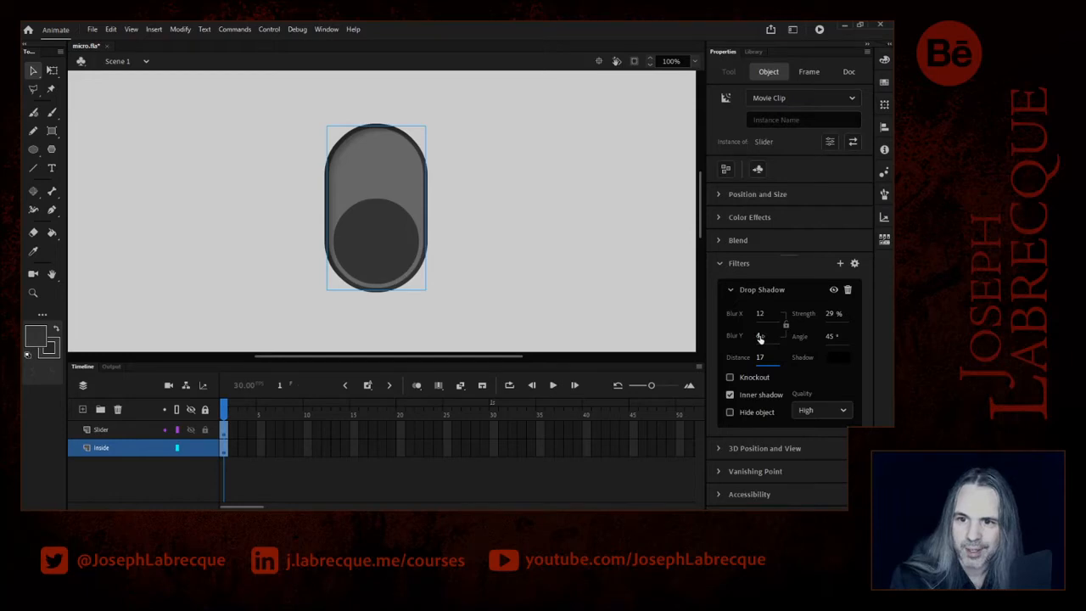
type("12")
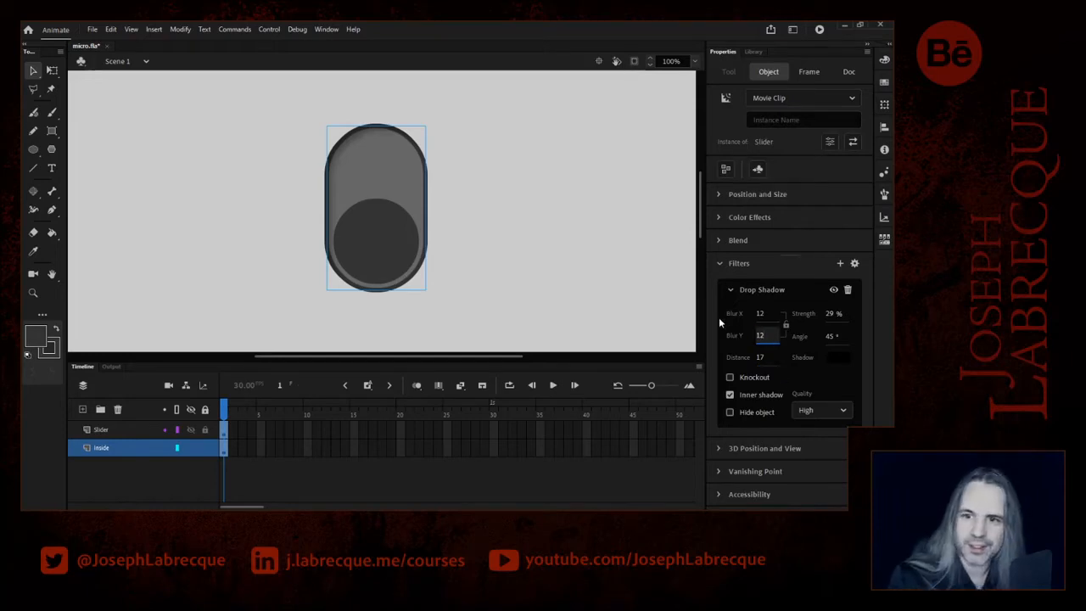
key("Return")
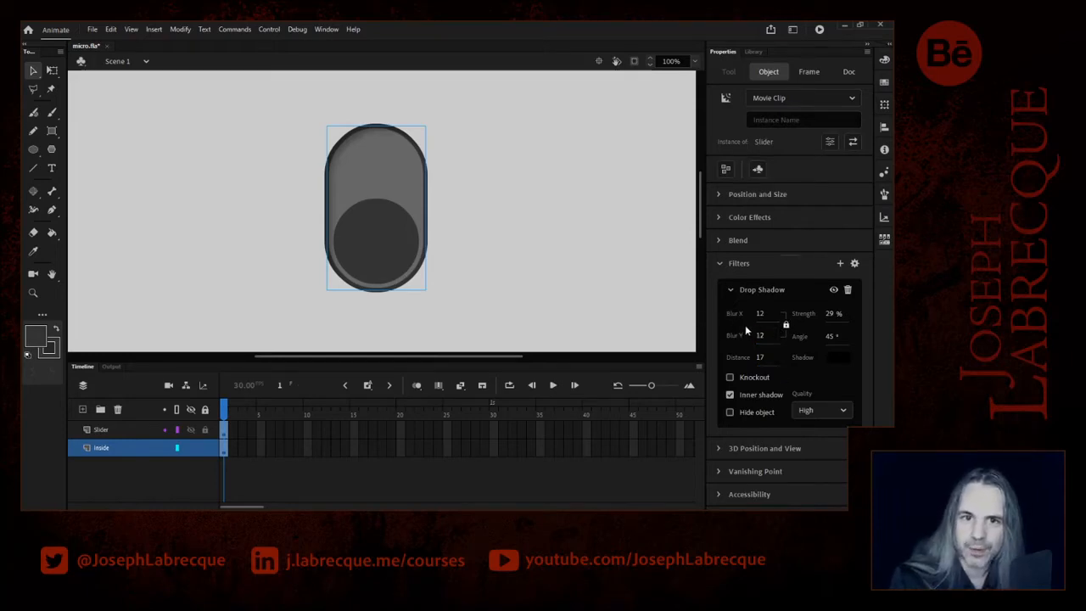
- Raise the strength of the inner shadow on the Slider movie clip to 42%
left_click(584, 302)
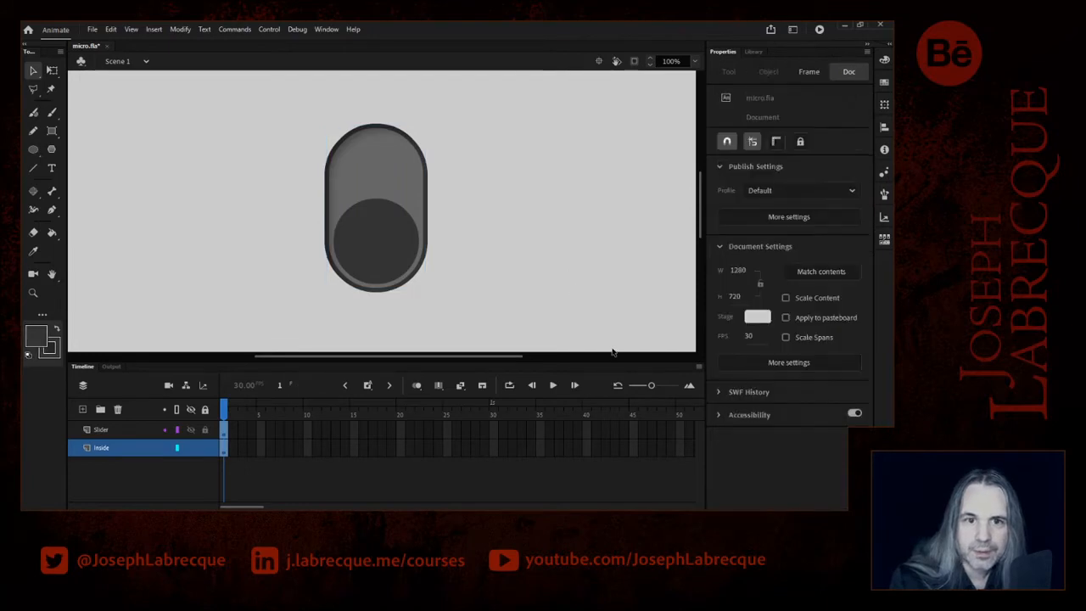
left_click(390, 182)
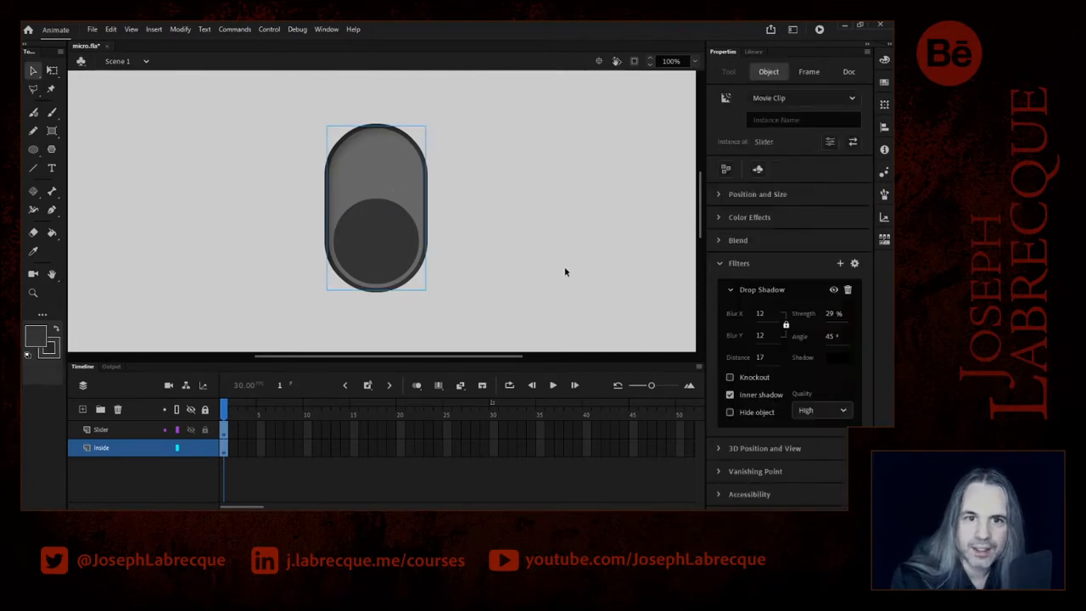
left_click(834, 314)
type("43")
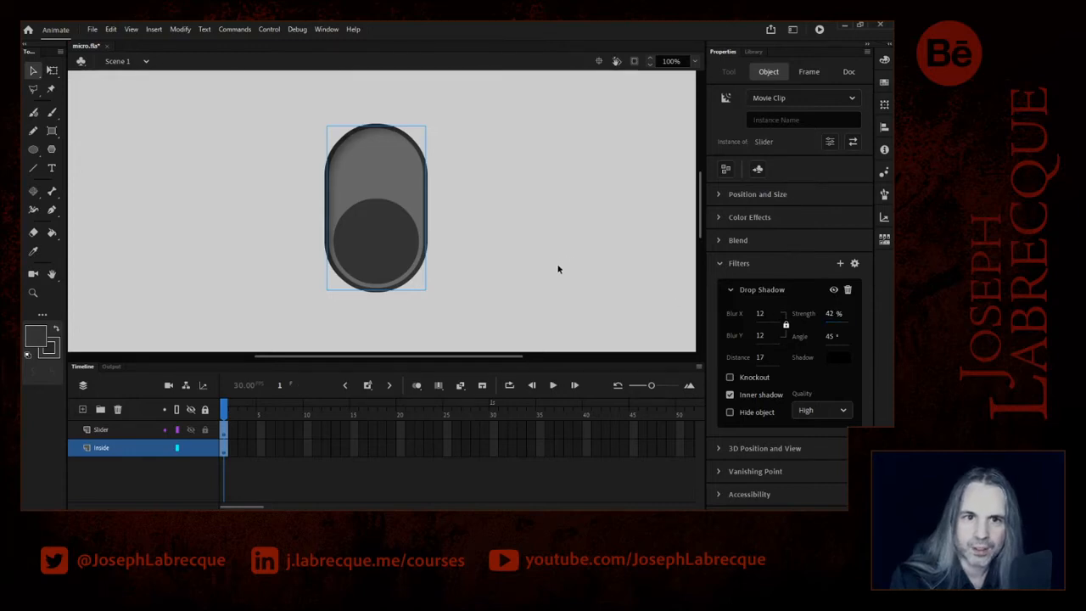
left_click(609, 332)
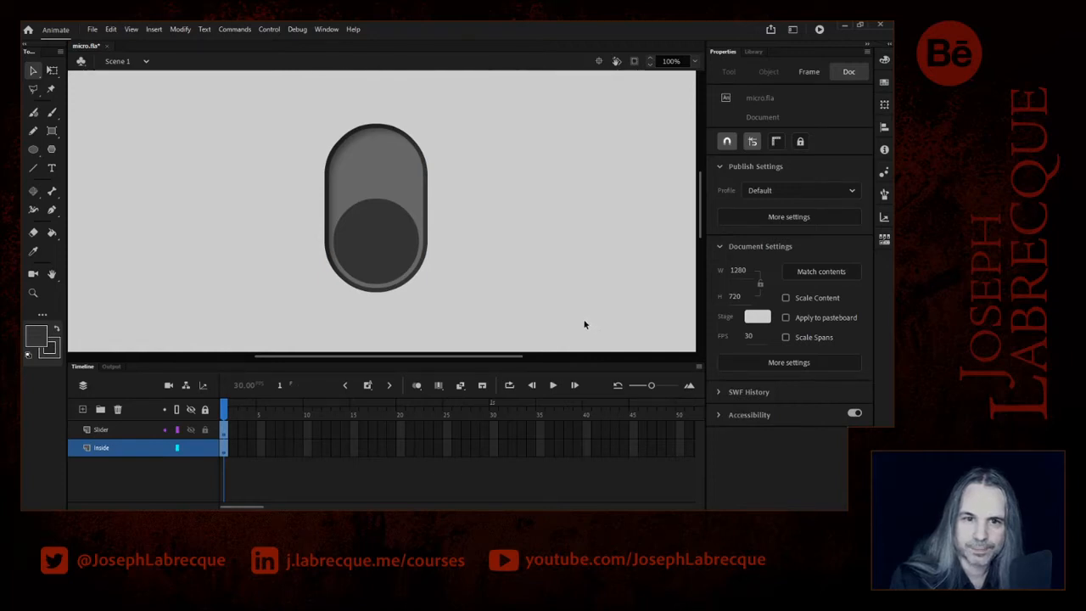
- Add a Glow filter to the Slider movie clip, coloured with the track's gray fill and set to High quality
left_click(354, 137)
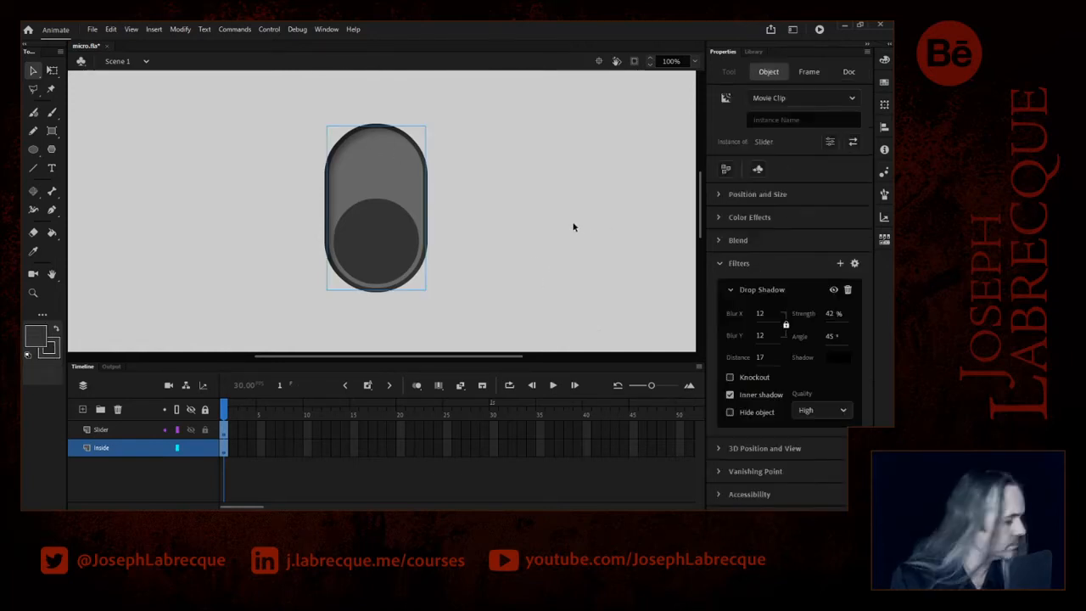
left_click(841, 264)
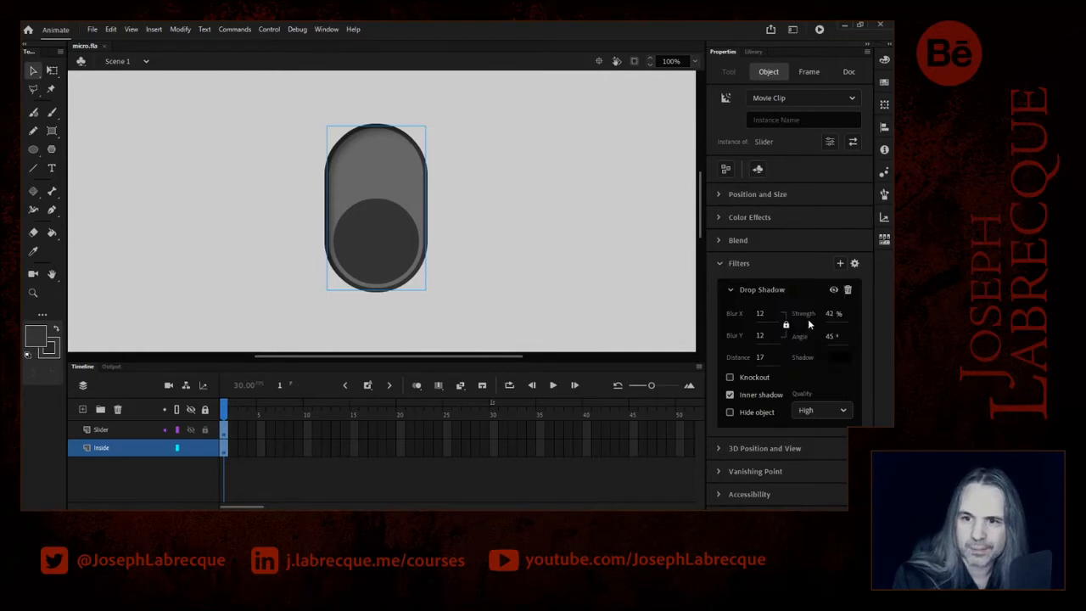
left_click(808, 319)
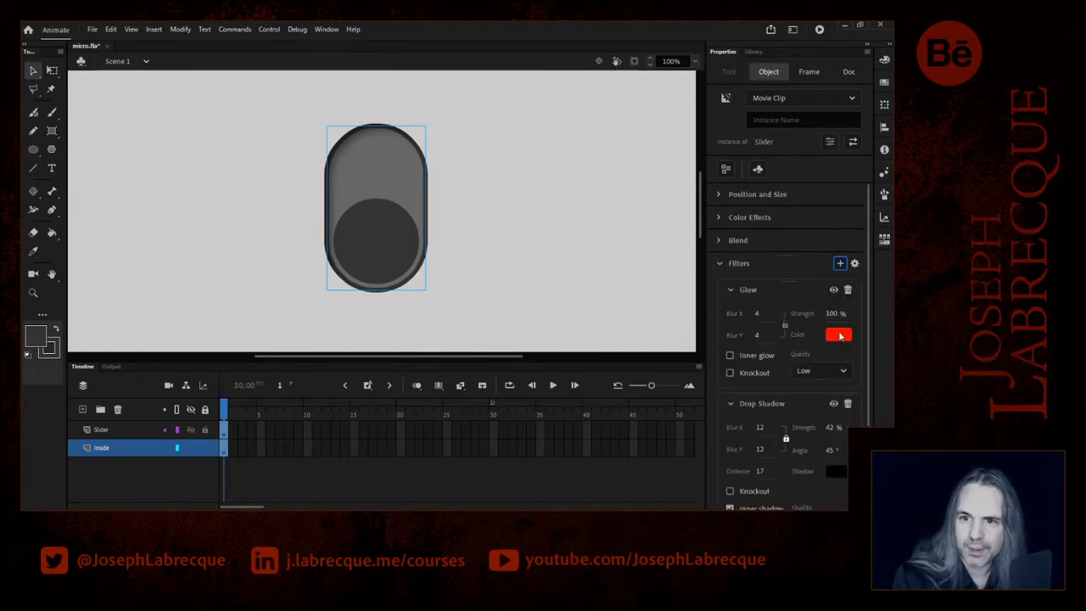
left_click(838, 336)
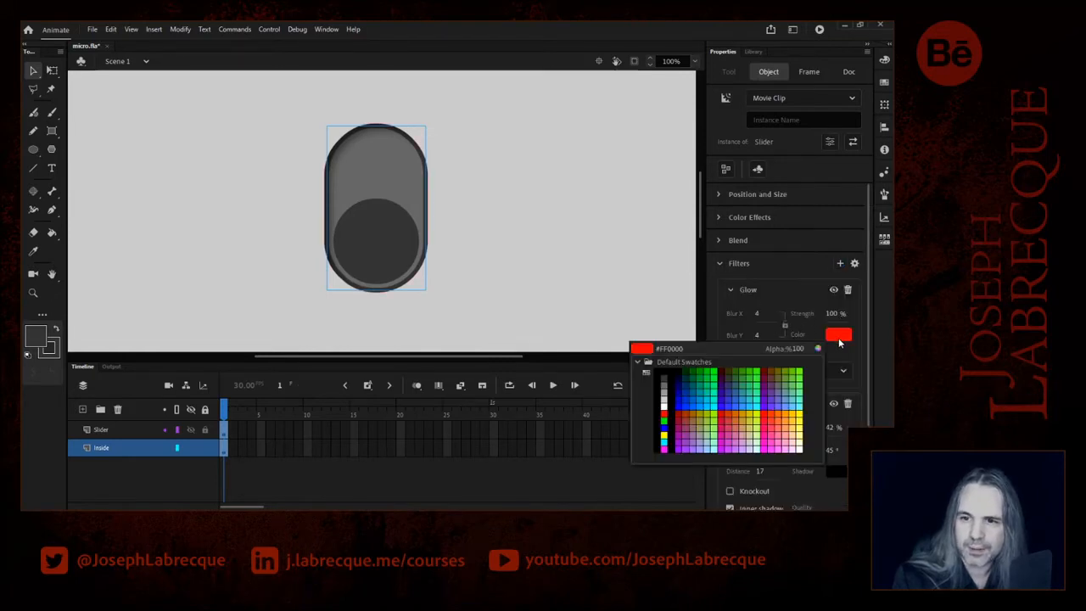
left_click(381, 176)
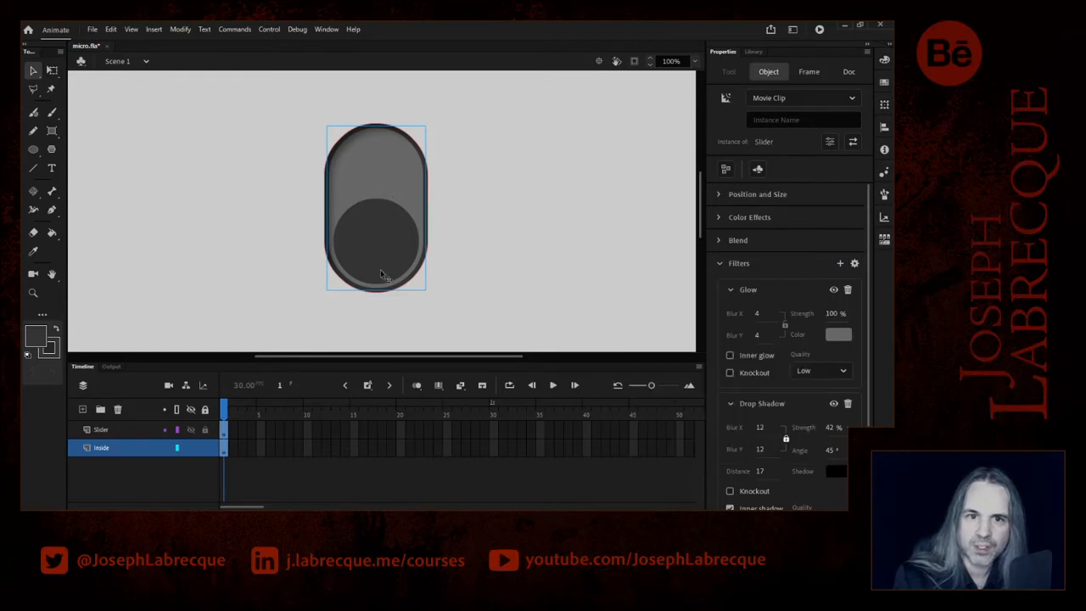
left_click(822, 370)
left_click(821, 429)
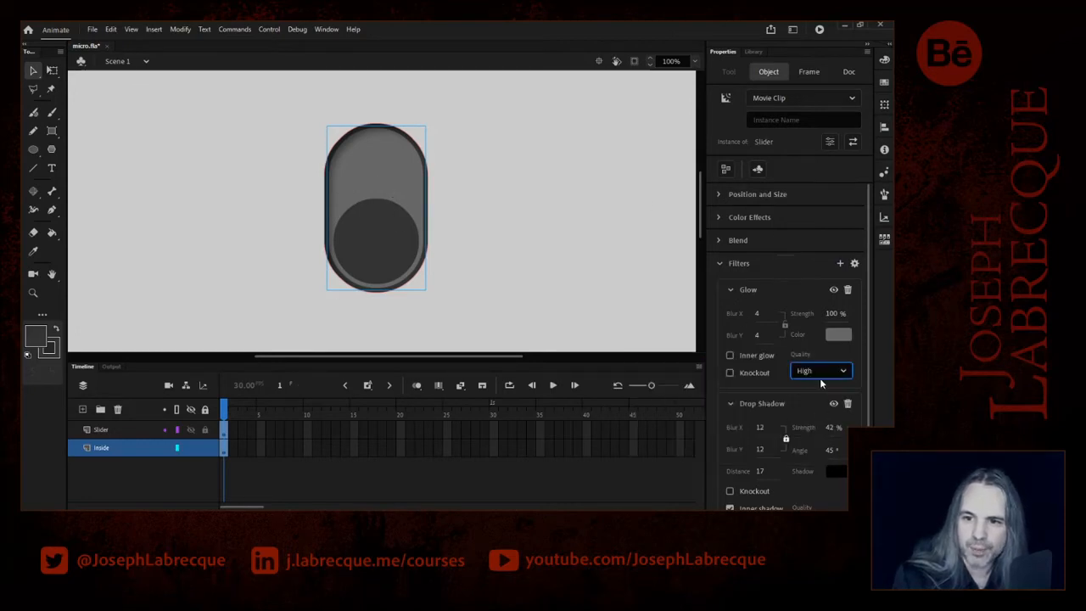
- Link the glow's blur values and set the blur to 73 in both X and Y and the strength to 126%
left_click(764, 313)
left_click(781, 321)
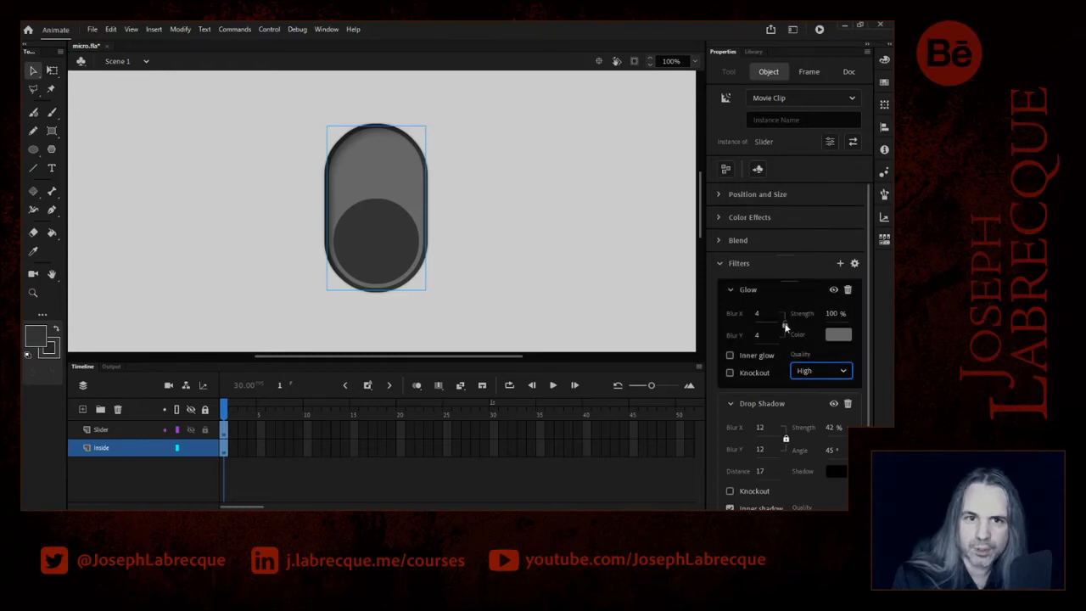
left_click(786, 325)
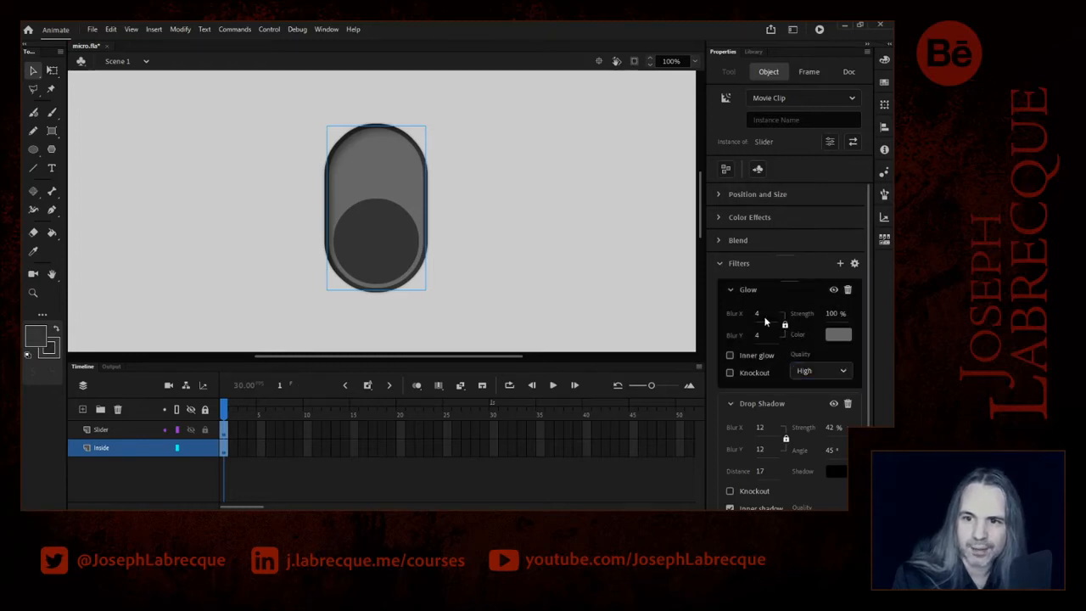
left_click_drag(757, 316, 843, 313)
left_click(645, 305)
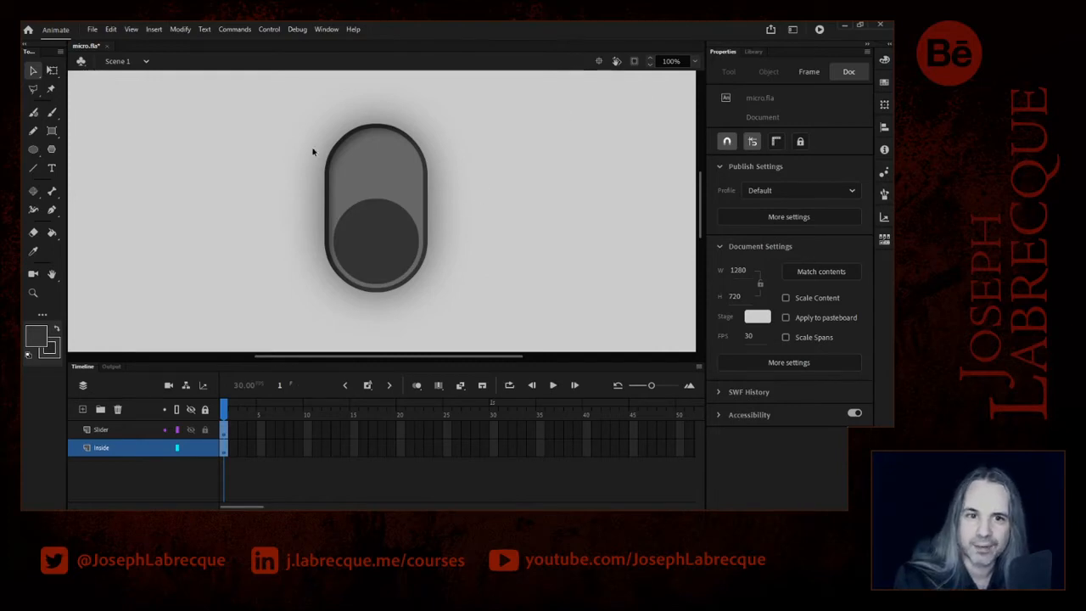
left_click(694, 60)
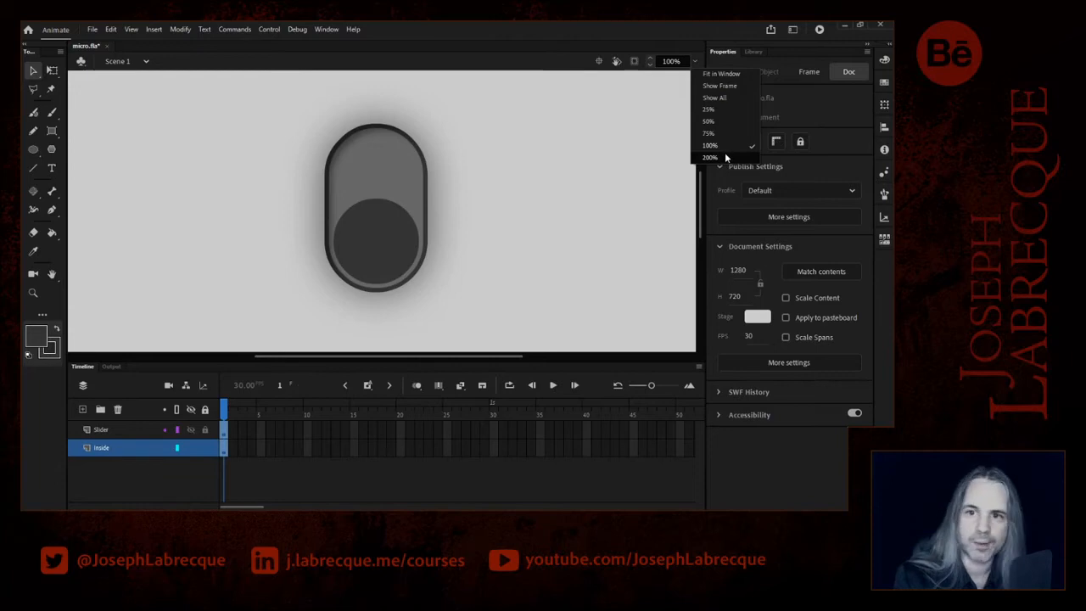
left_click(725, 157)
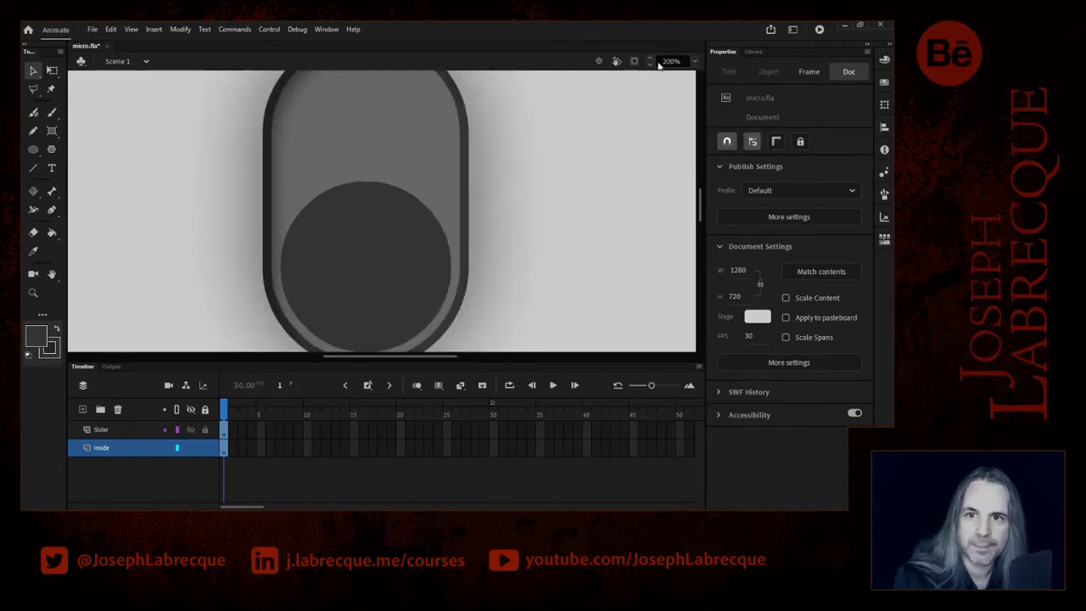
left_click(696, 61)
left_click(726, 141)
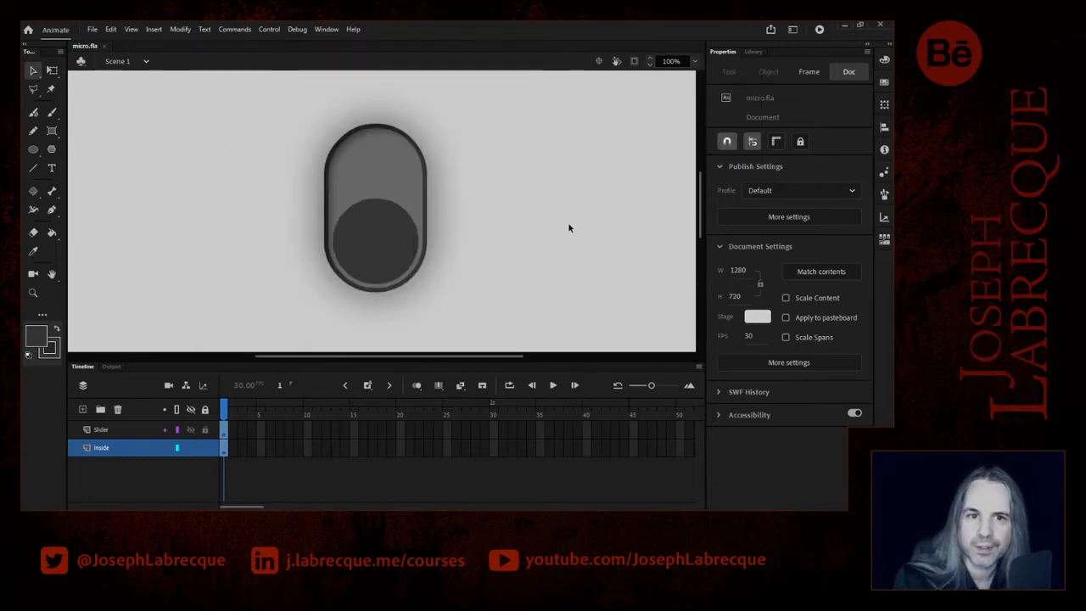
- Add a second Drop Shadow filter to the Slider movie clip and move it to the end of the filter list
left_click(359, 170)
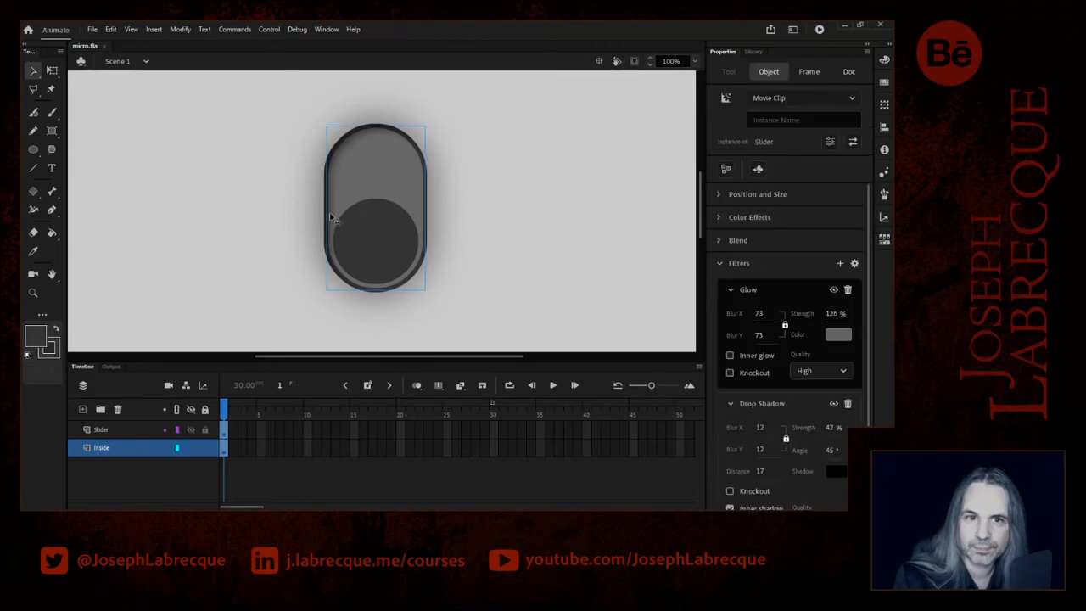
left_click(728, 289)
left_click(729, 316)
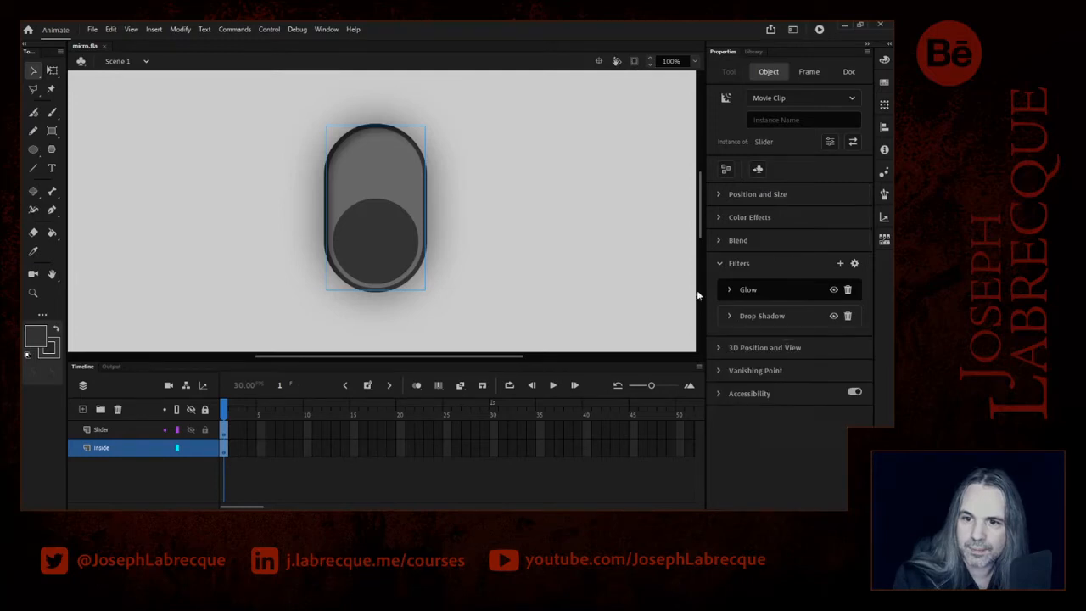
left_click(840, 263)
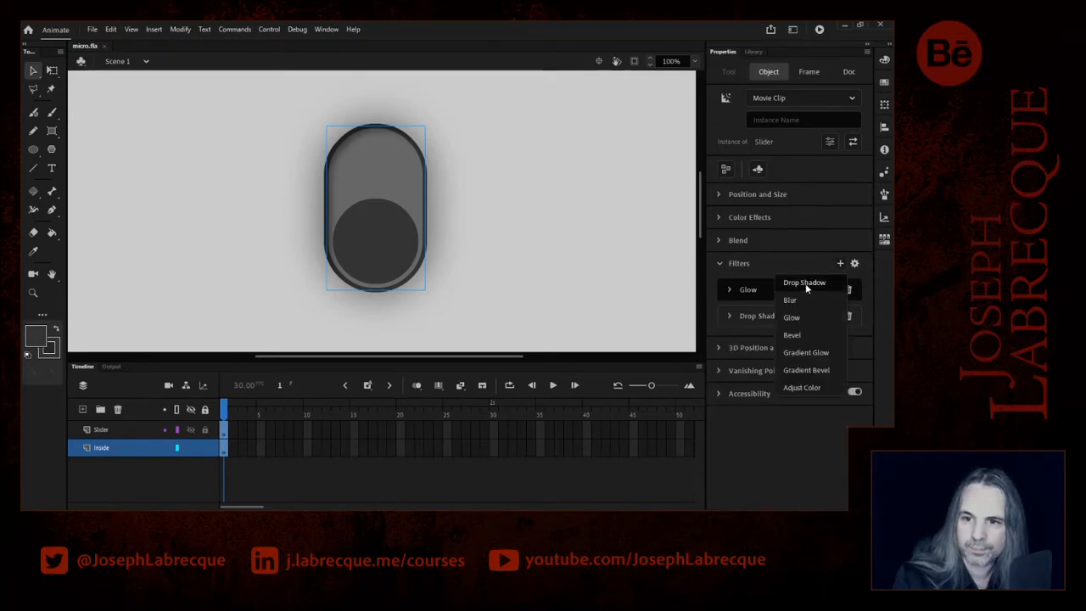
left_click(806, 284)
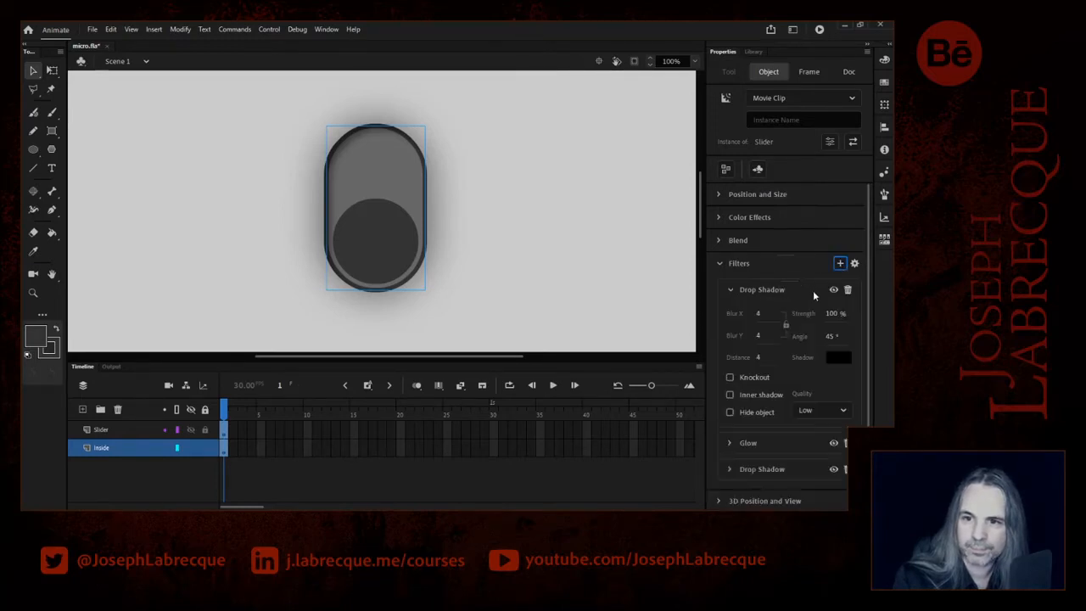
left_click(760, 289)
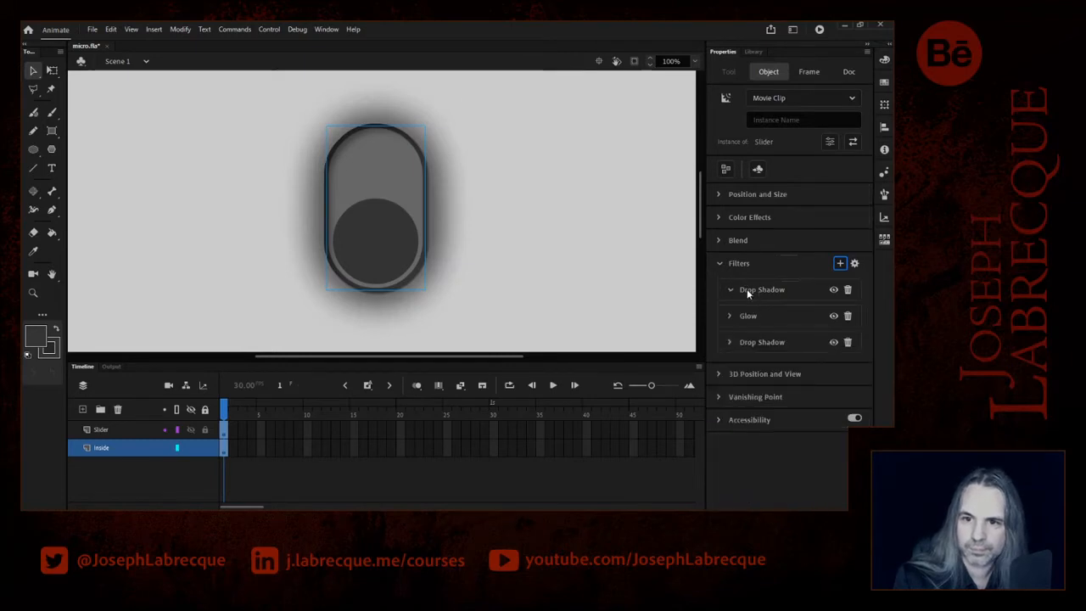
left_click(749, 289)
left_click(744, 291)
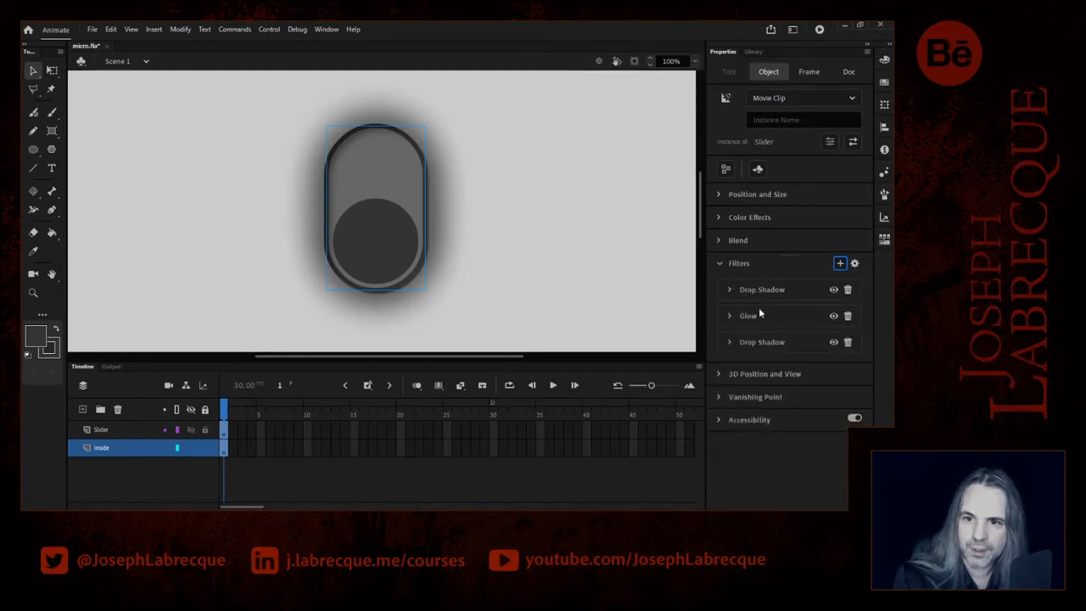
left_click_drag(789, 289, 797, 337)
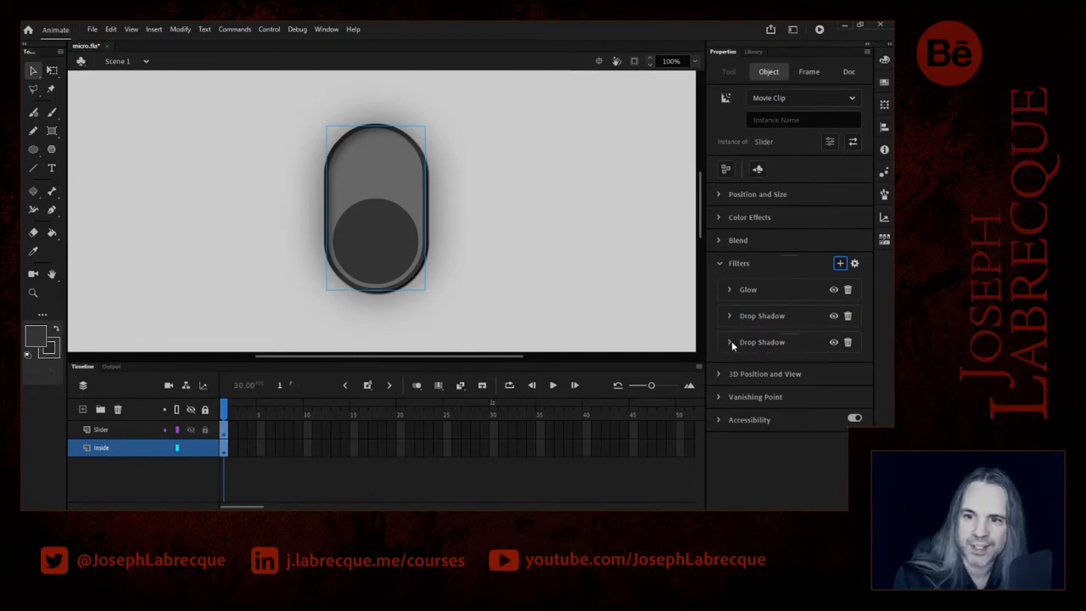
- Make the new drop shadow an inner shadow with linked X and Y blur of 11, distance 10 and strength 67%
left_click(730, 342)
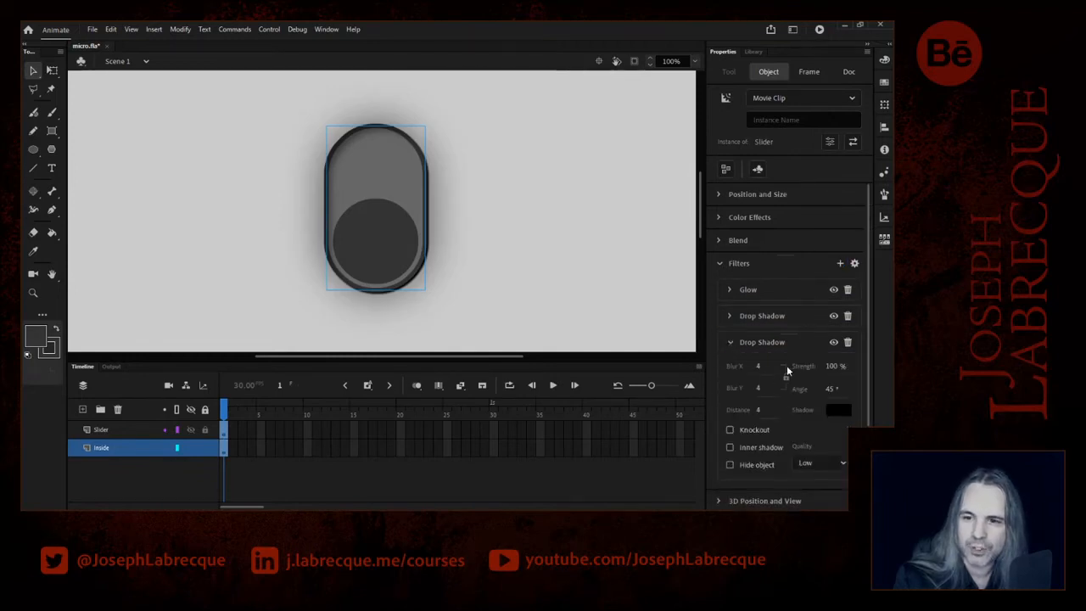
left_click(731, 448)
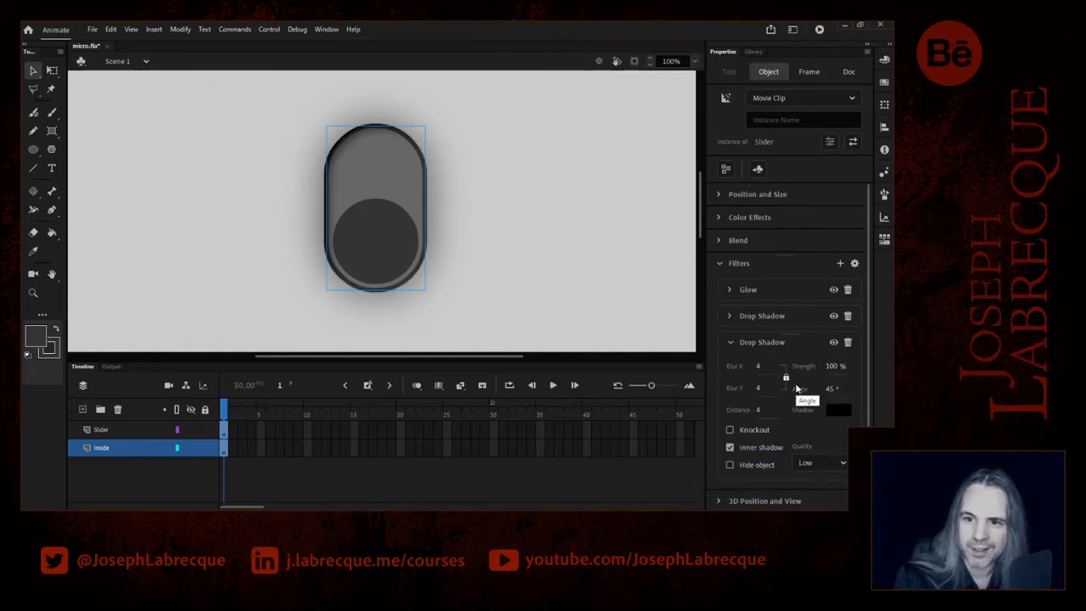
mouse_move(832, 367)
left_mouse_down()
mouse_move(831, 356)
mouse_move(832, 365)
left_mouse_up()
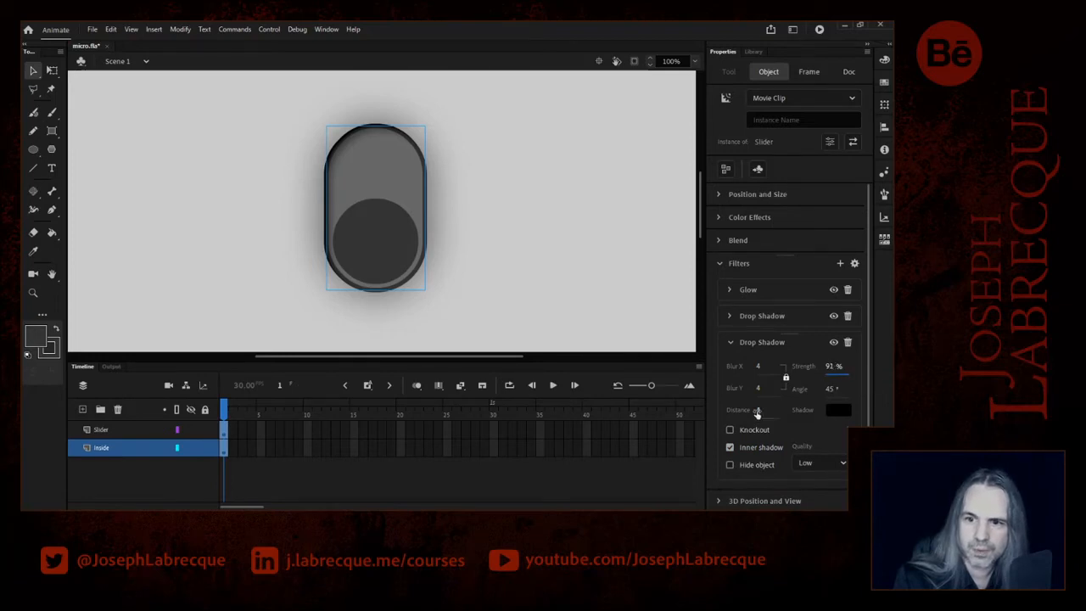
left_click_drag(759, 408, 764, 409)
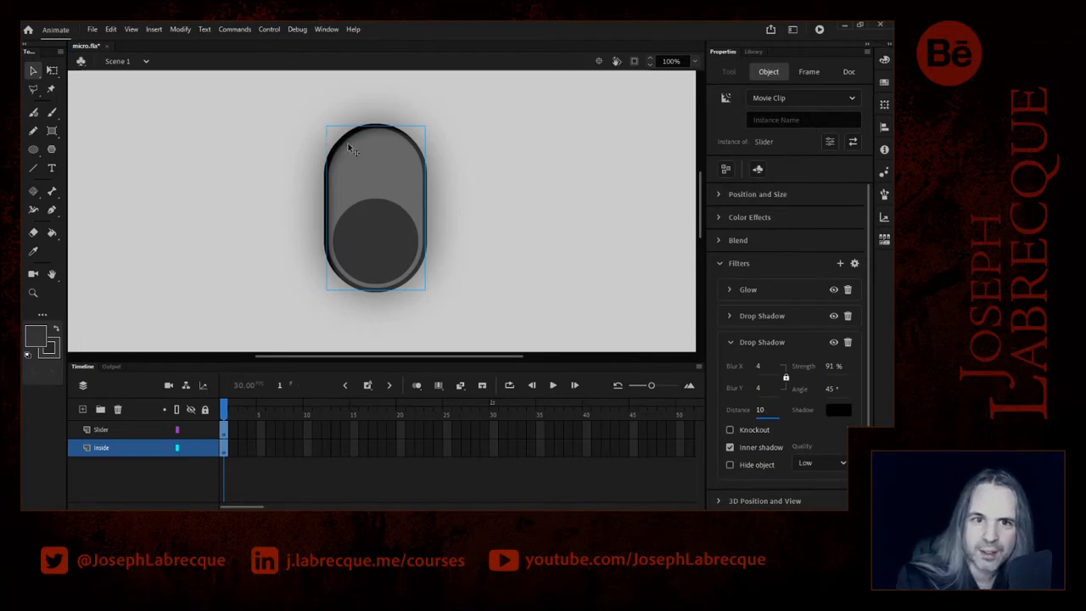
left_click_drag(756, 368, 764, 368)
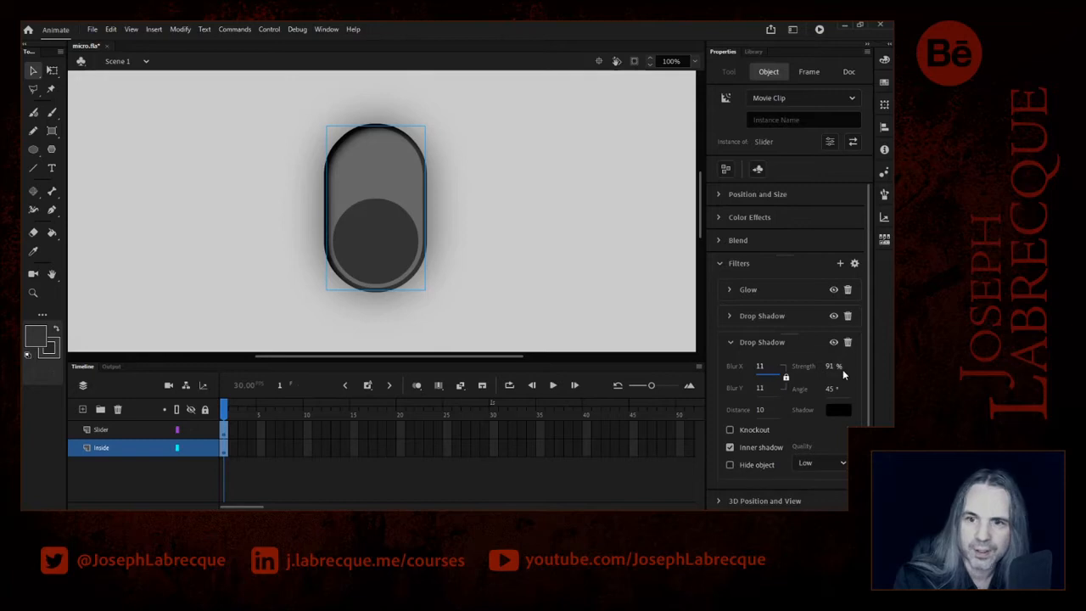
mouse_move(830, 371)
left_mouse_down()
mouse_move(807, 371)
mouse_move(819, 367)
left_mouse_up()
left_click(544, 235)
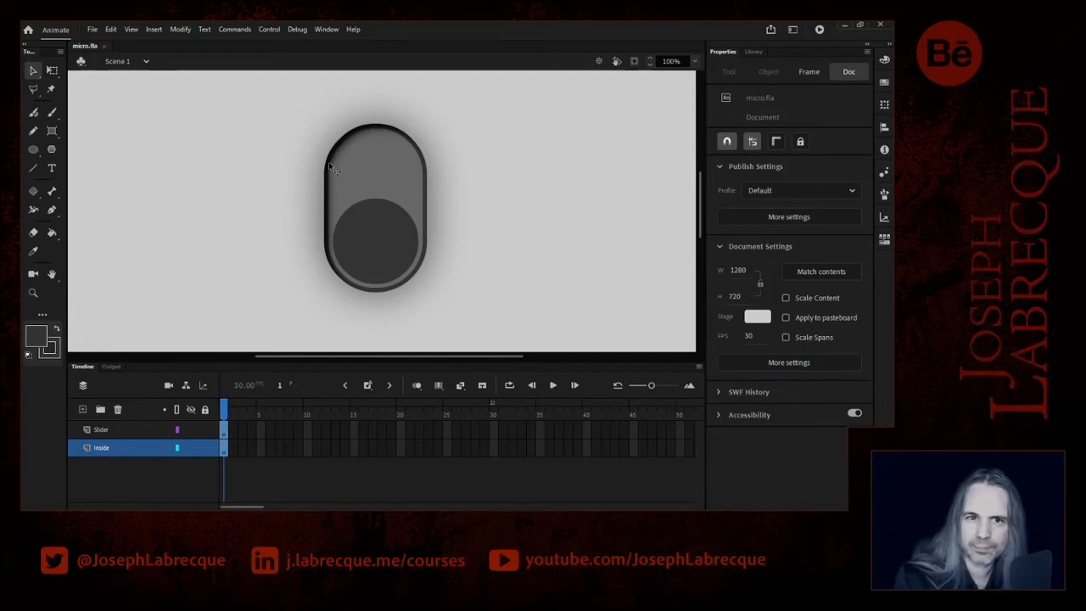
- Reduce the second inner shadow's strength to 15% on the Slider movie clip
left_click(381, 212)
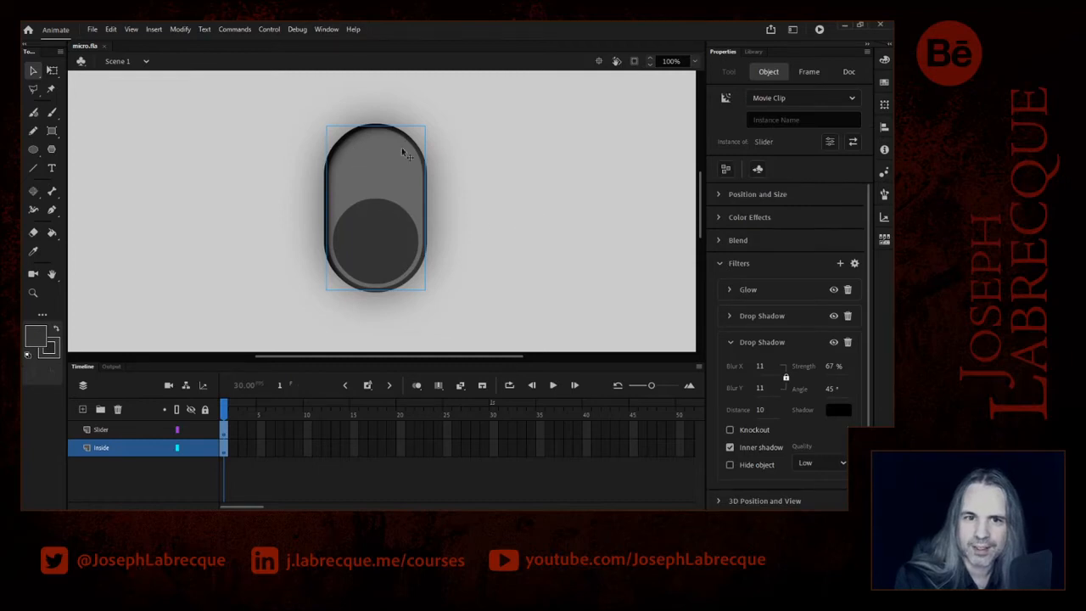
left_click(468, 177)
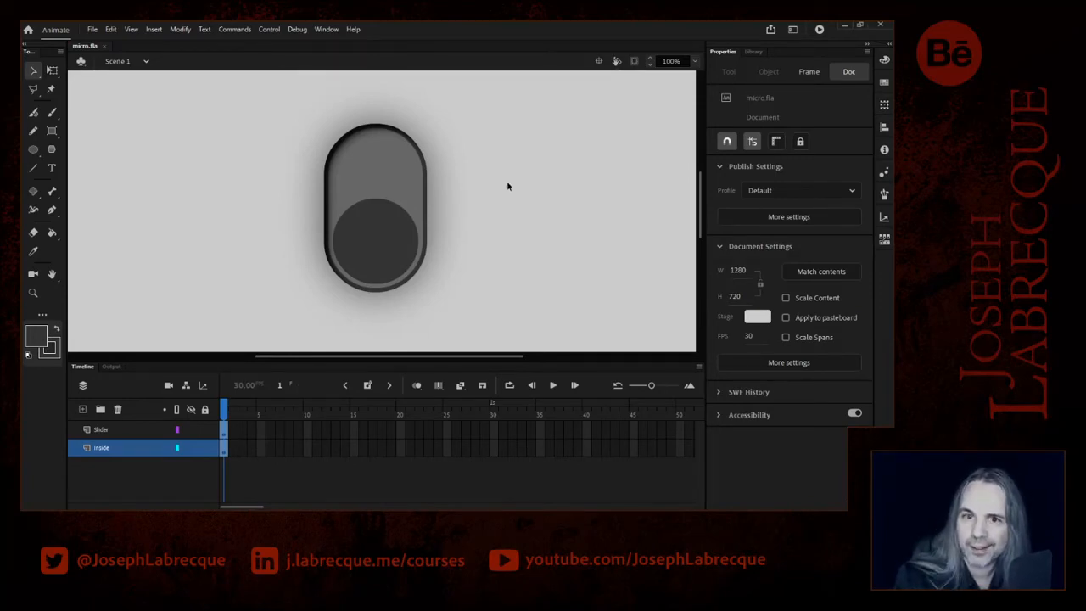
left_click(391, 162)
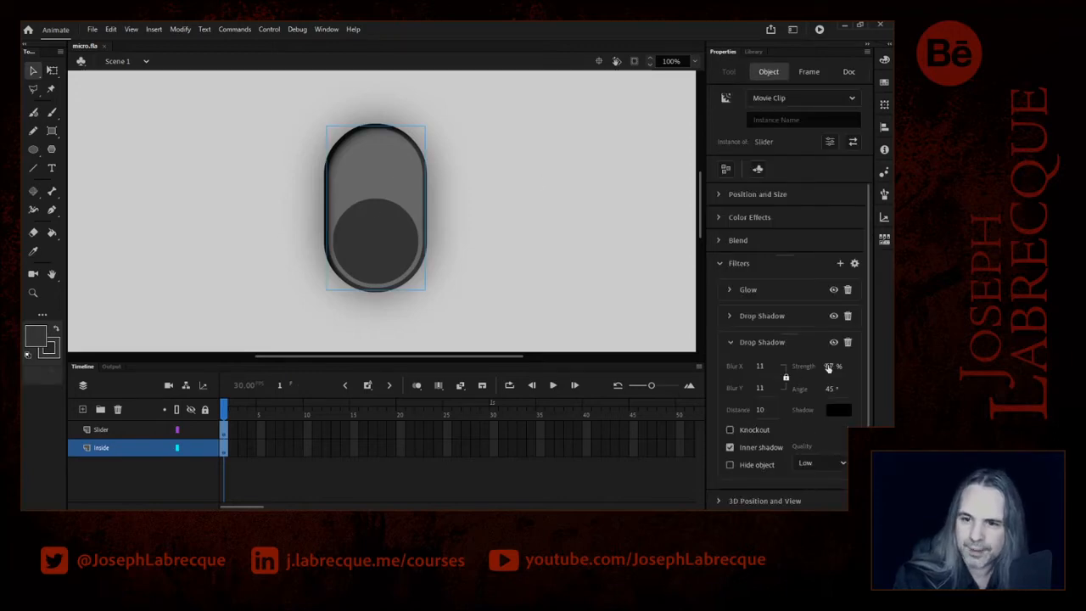
left_click_drag(832, 367, 805, 370)
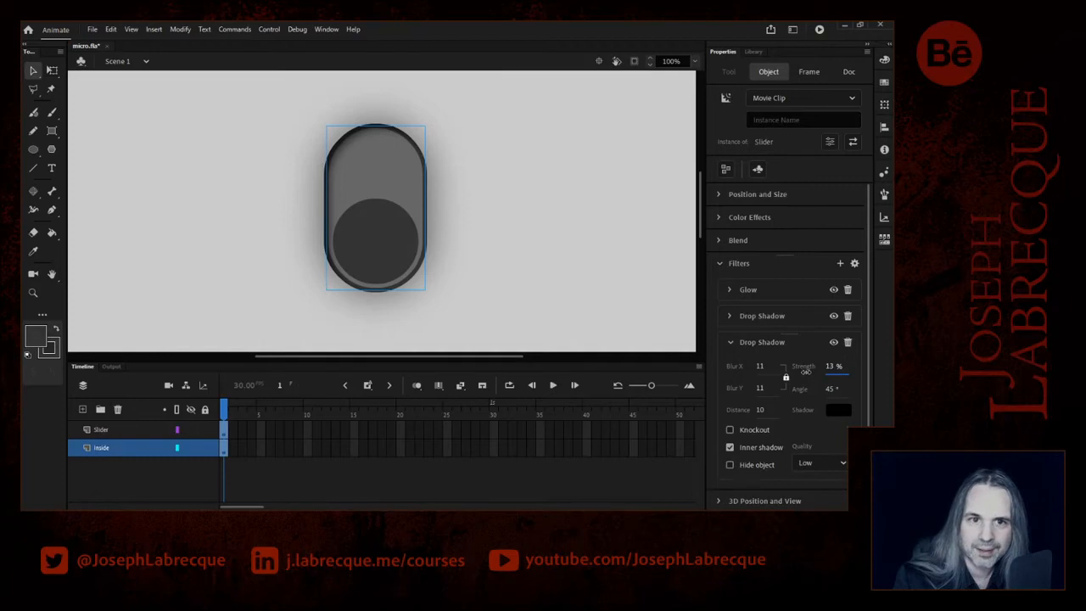
left_click(589, 295)
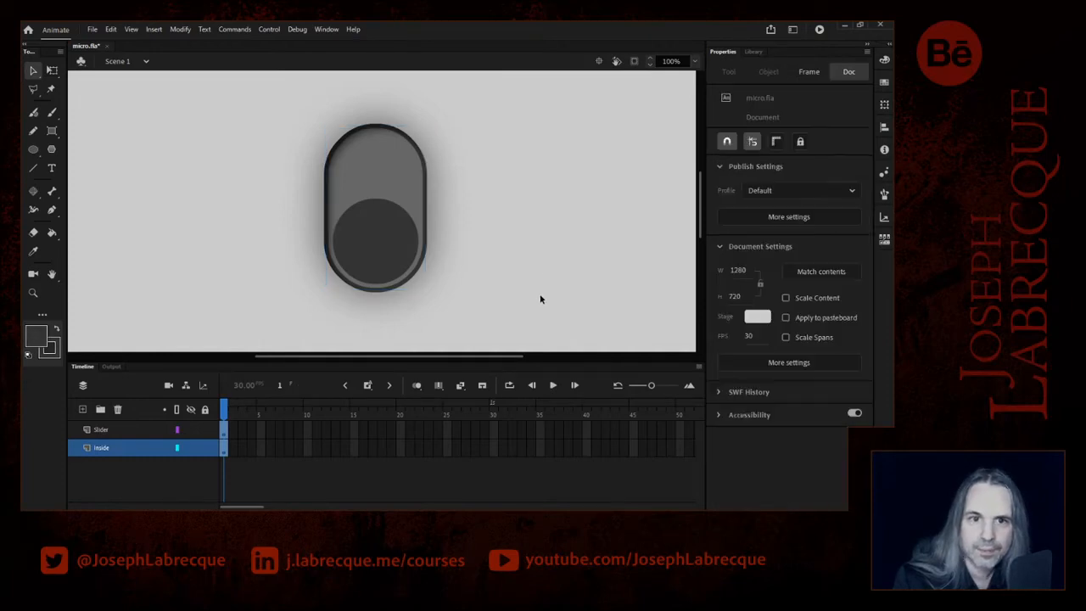
left_click(417, 193)
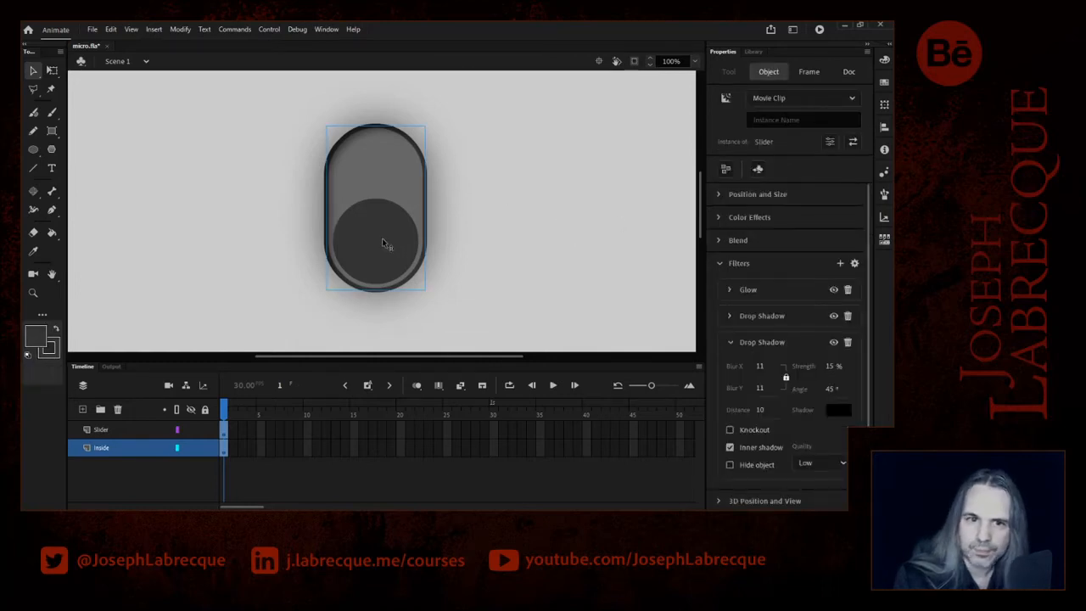
left_click(354, 261)
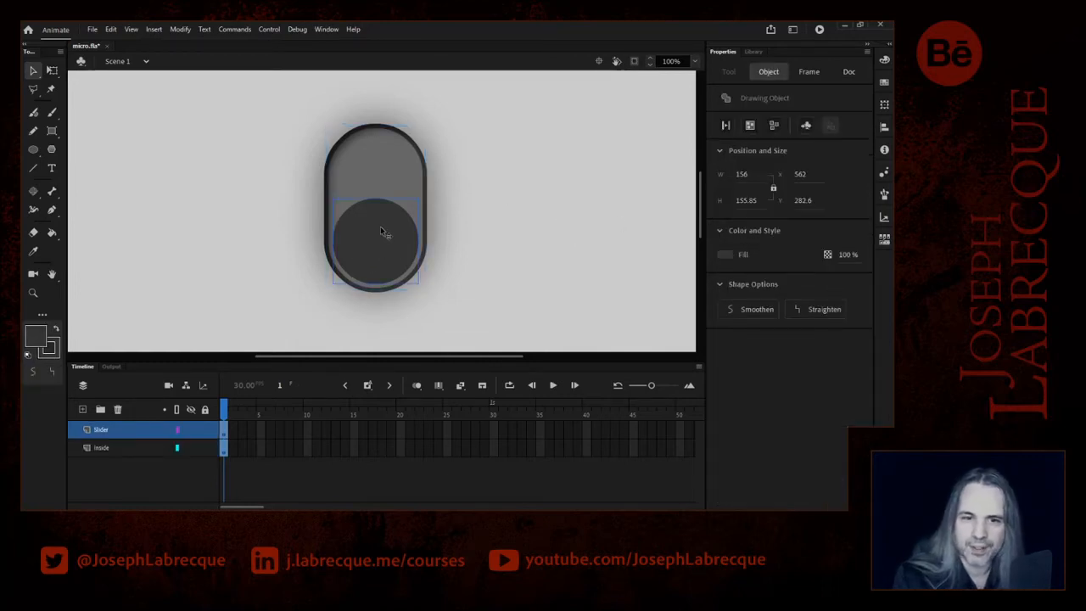
left_click(179, 29)
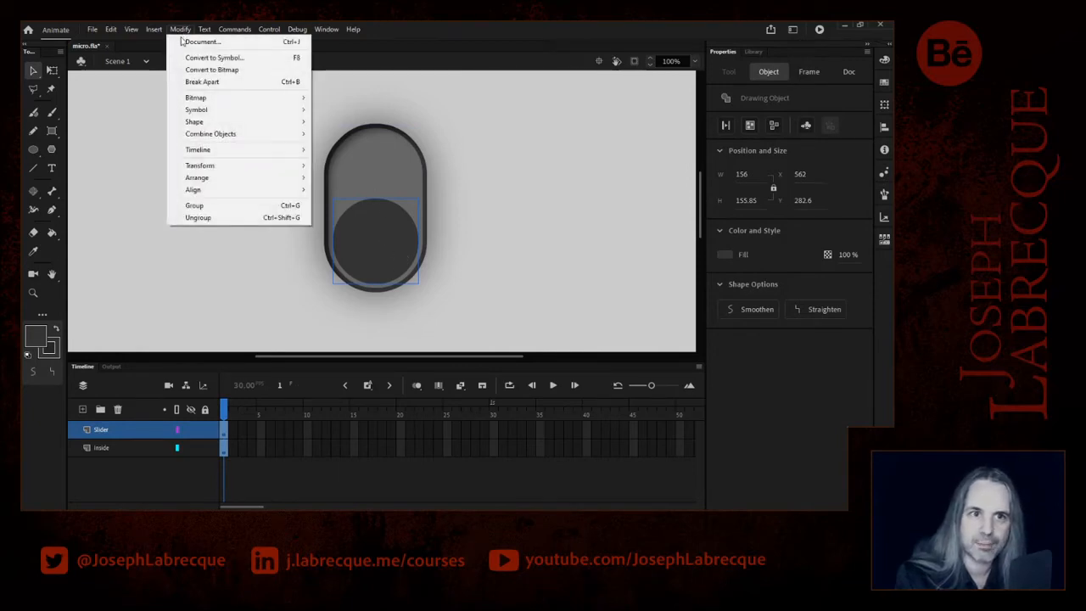
left_click(212, 60)
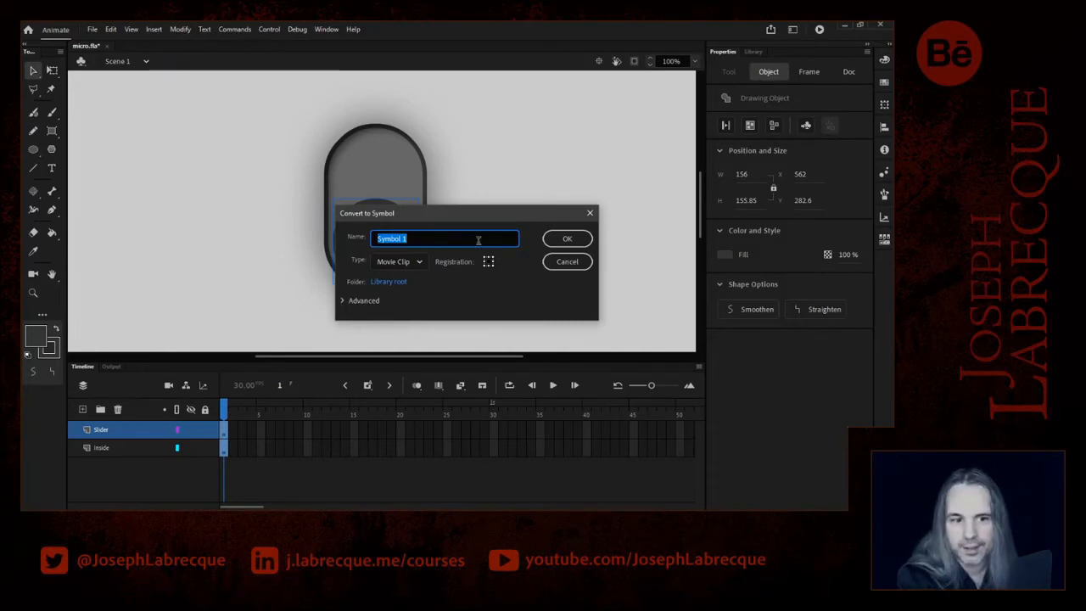
type("Sl")
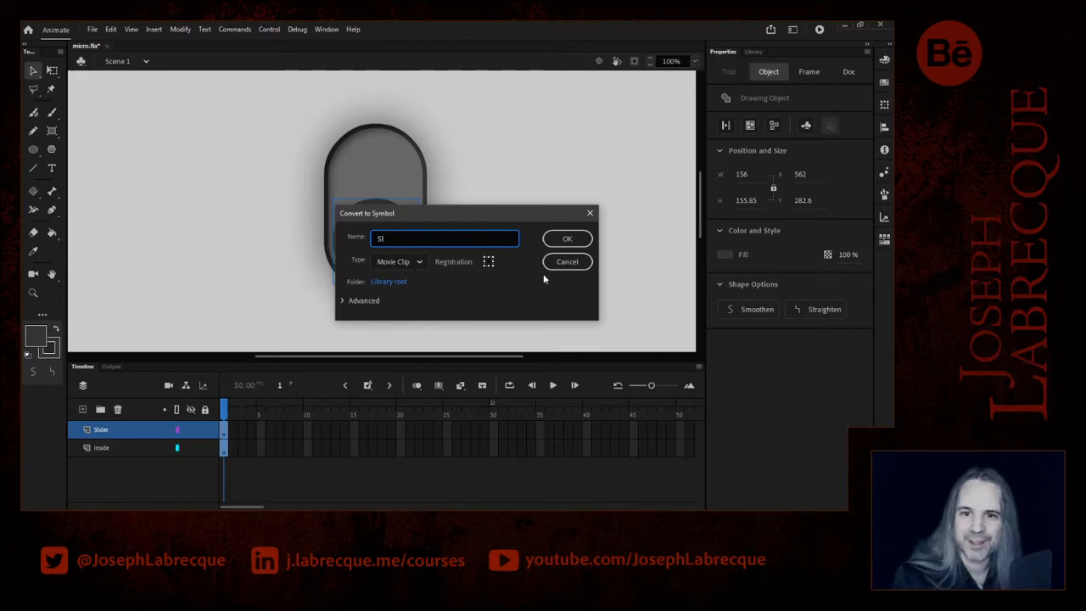
left_click(578, 260)
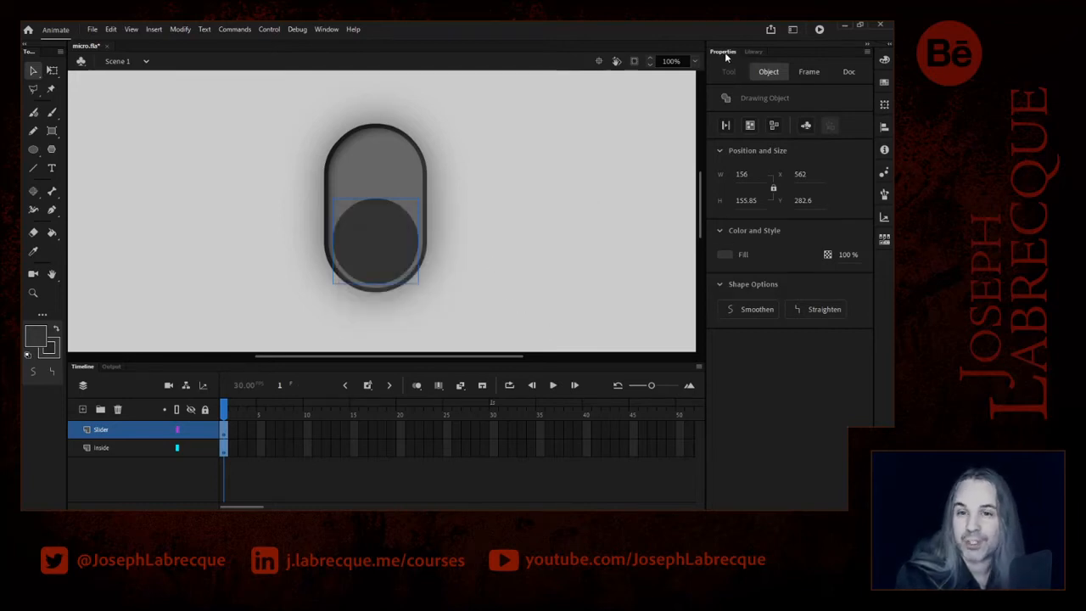
- Rename the Slider symbol in the library to Inner
left_click(753, 52)
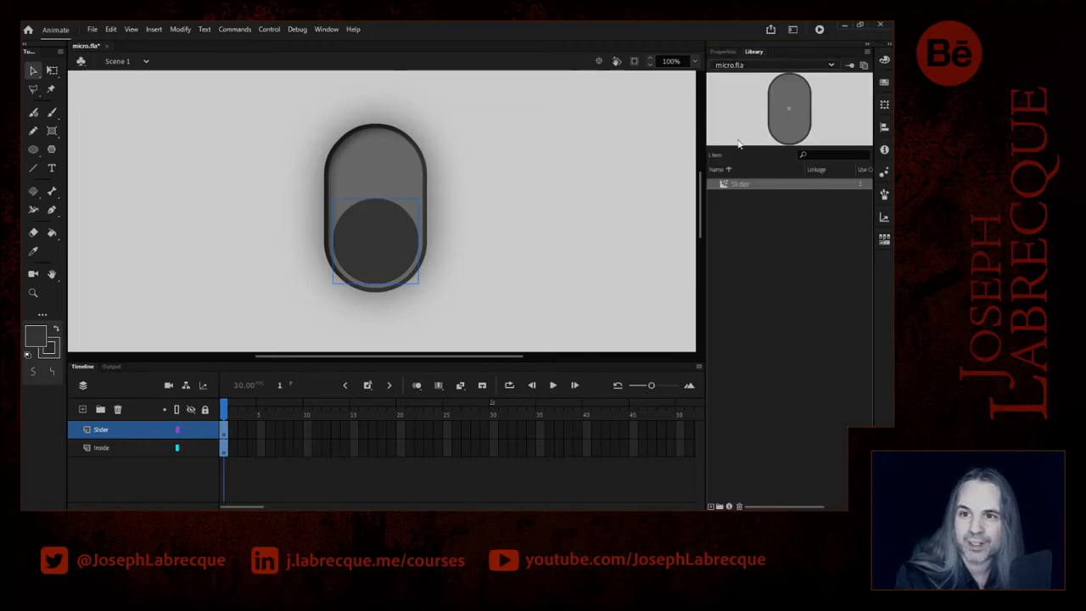
double_click(740, 184)
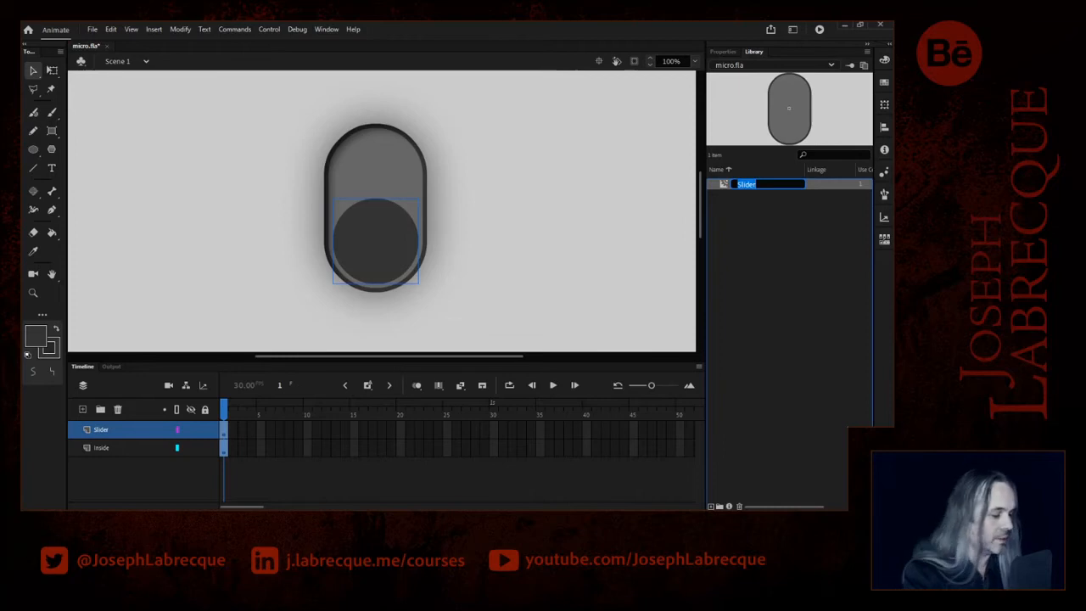
key("BackSpace")
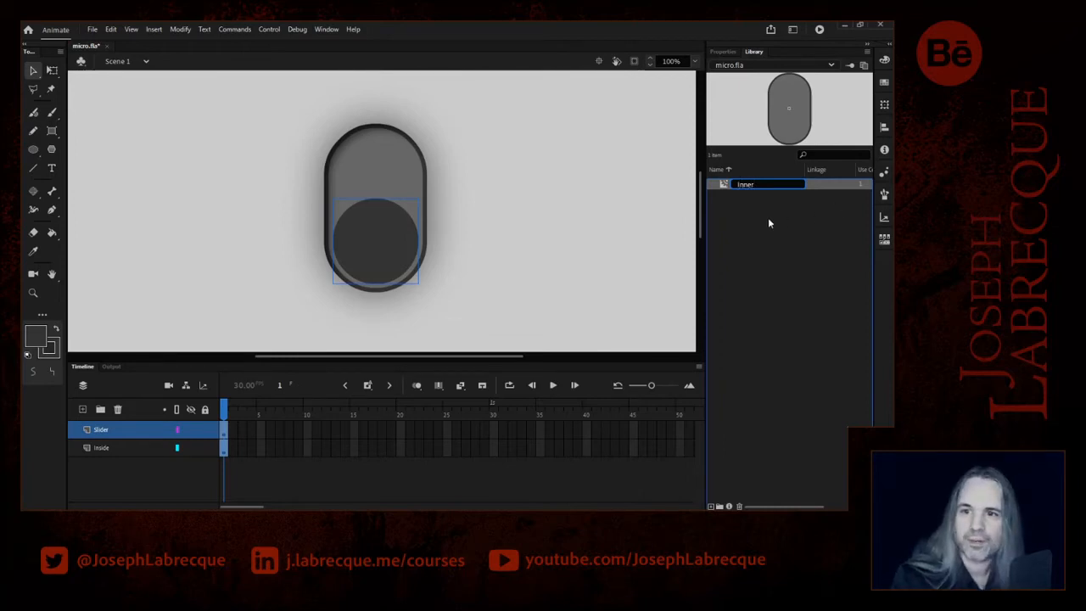
type("Inner")
key("Return")
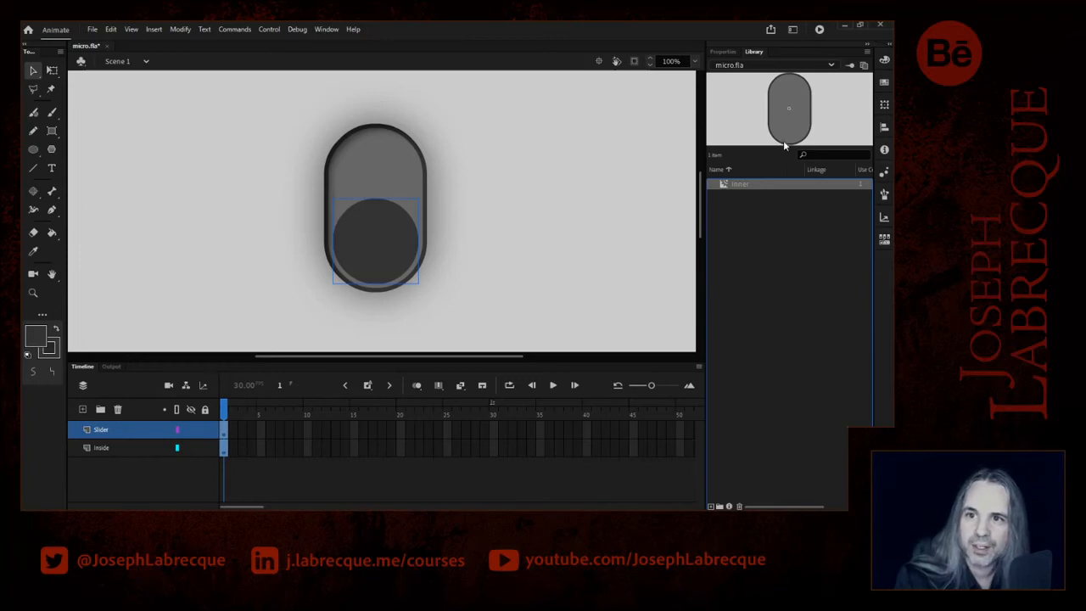
- Convert the dark knob circle on the Slider layer to a Movie Clip symbol named Slider
left_click(721, 52)
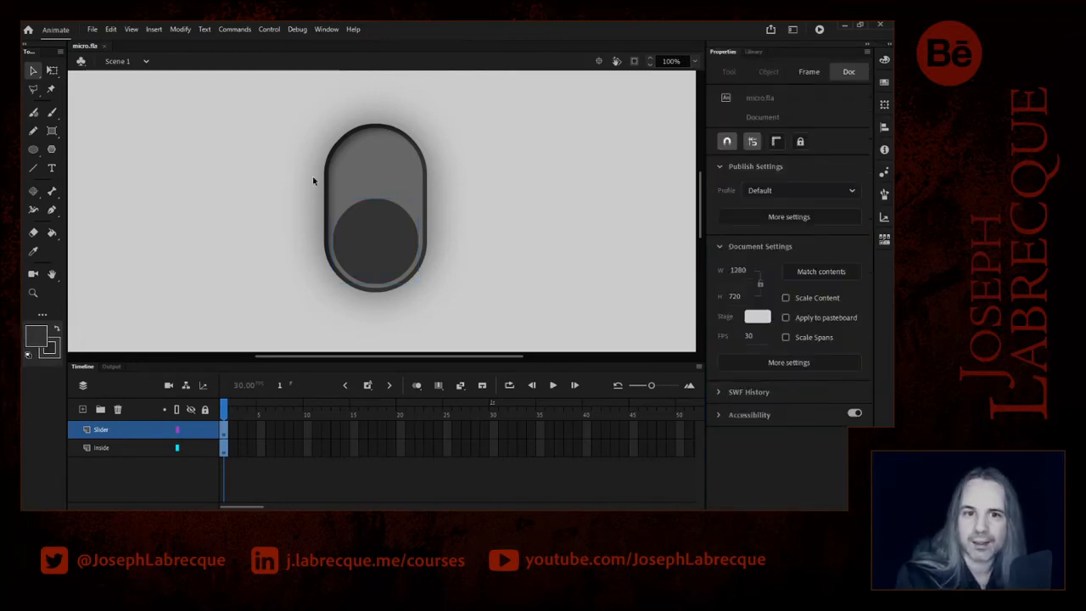
left_click(365, 241)
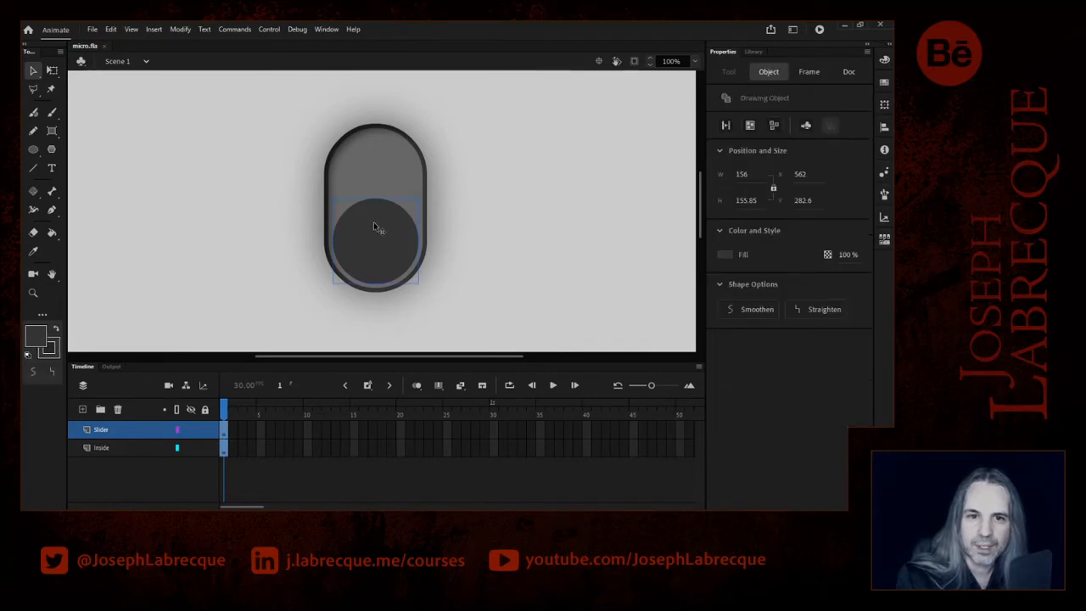
left_click(180, 29)
left_click(233, 56)
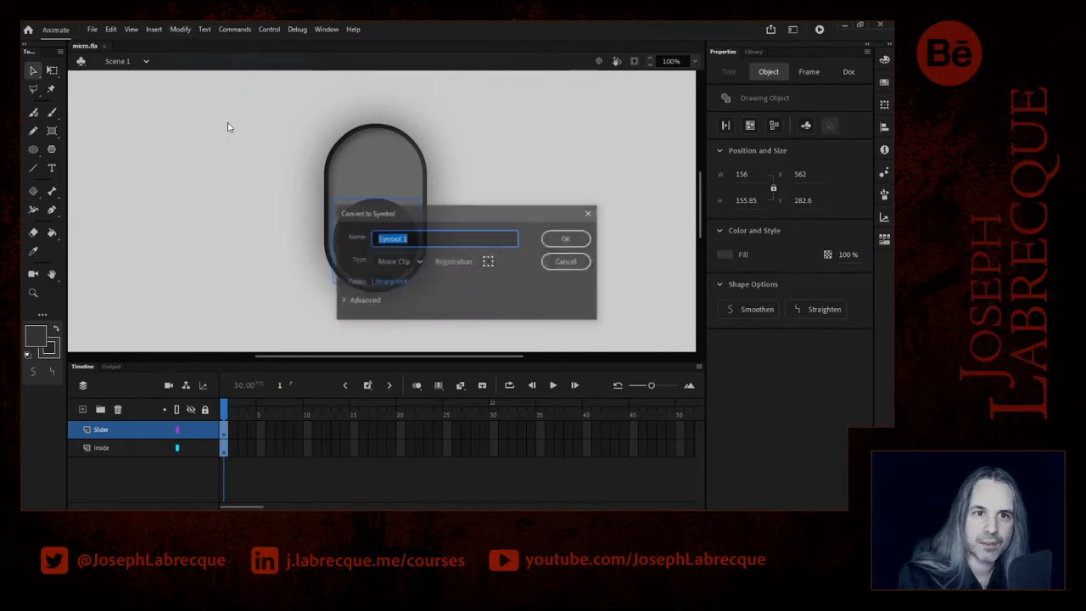
type("Slider")
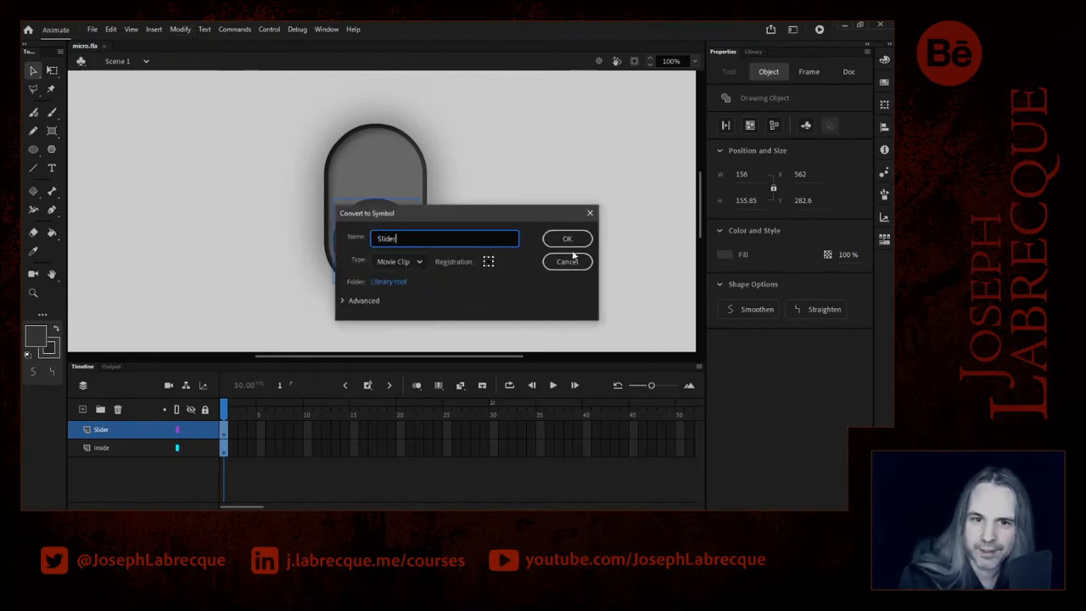
left_click(415, 263)
left_click(413, 283)
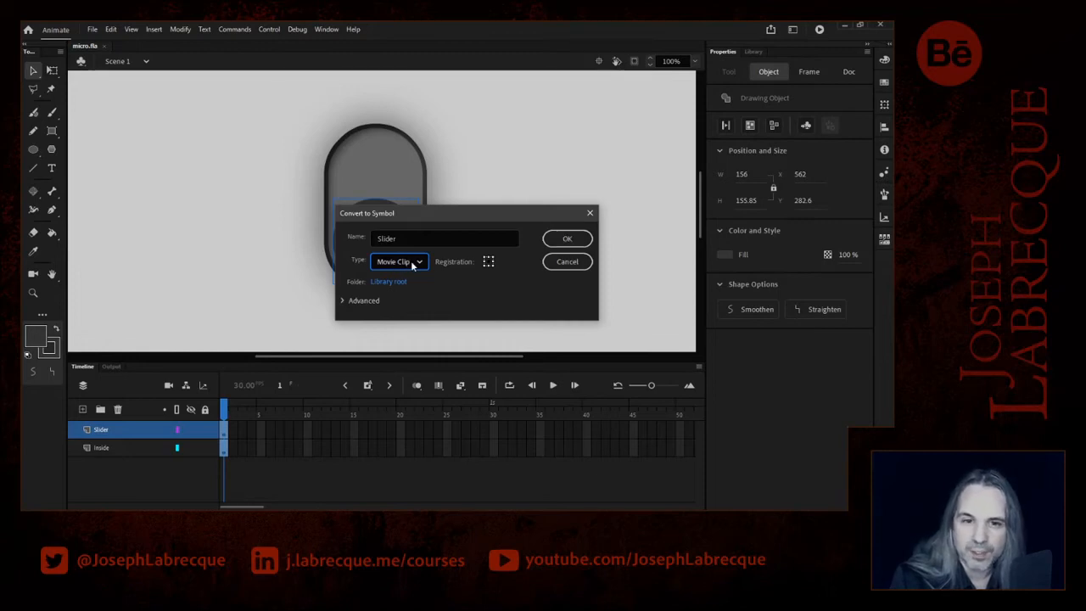
left_click(567, 241)
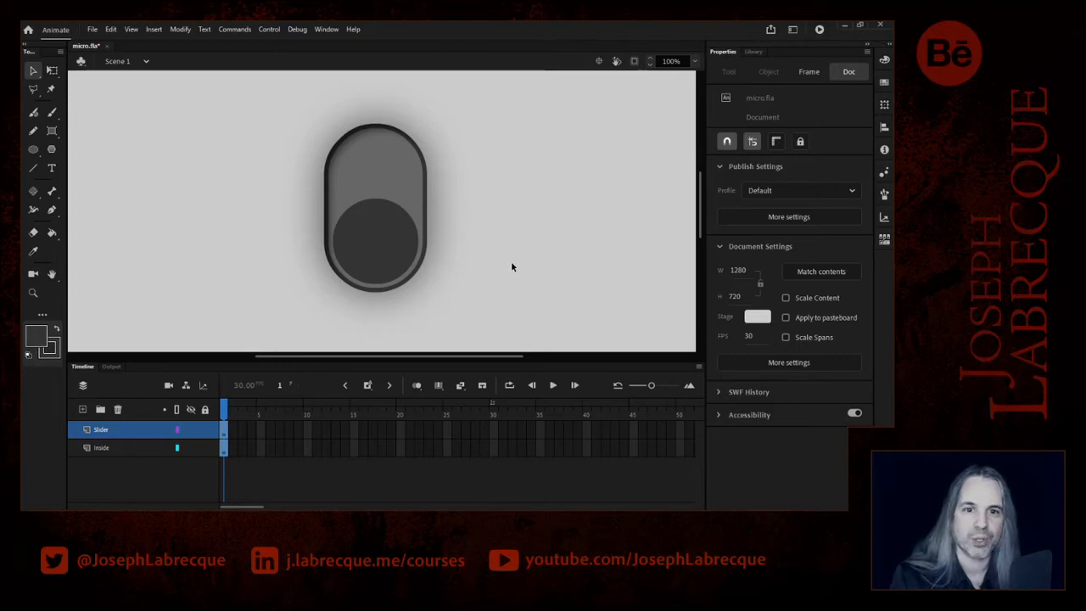
- Add a Bevel filter to the knob's Slider movie clip
left_click(372, 236)
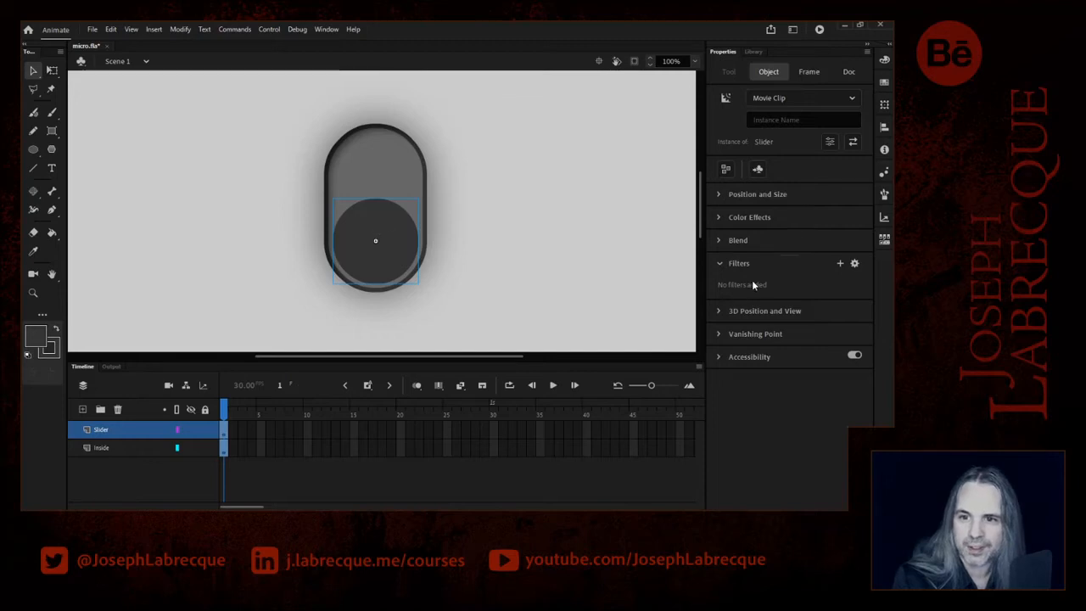
left_click(840, 264)
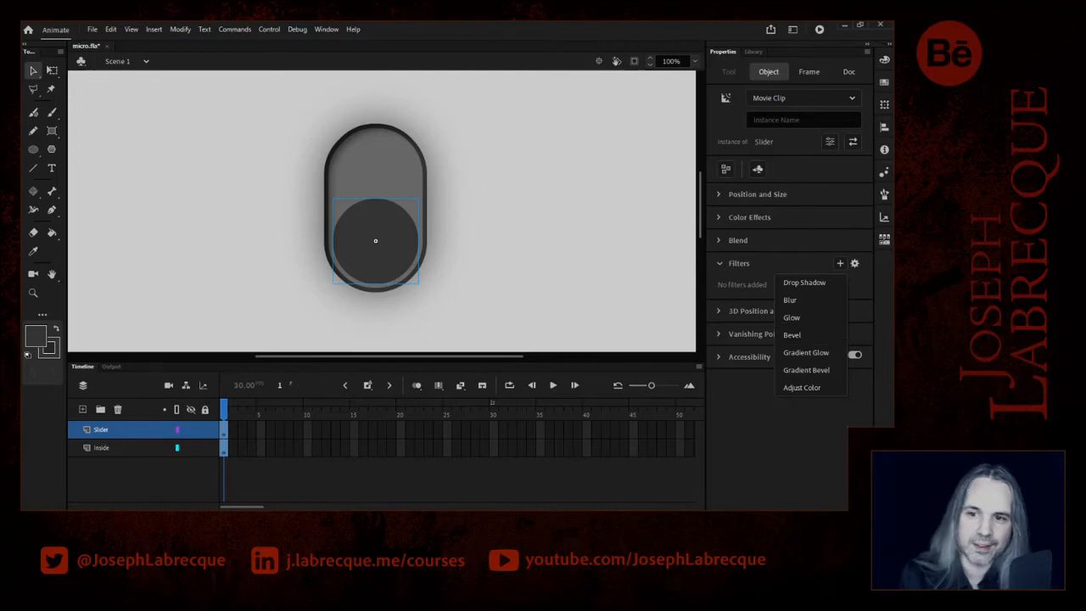
left_click(797, 336)
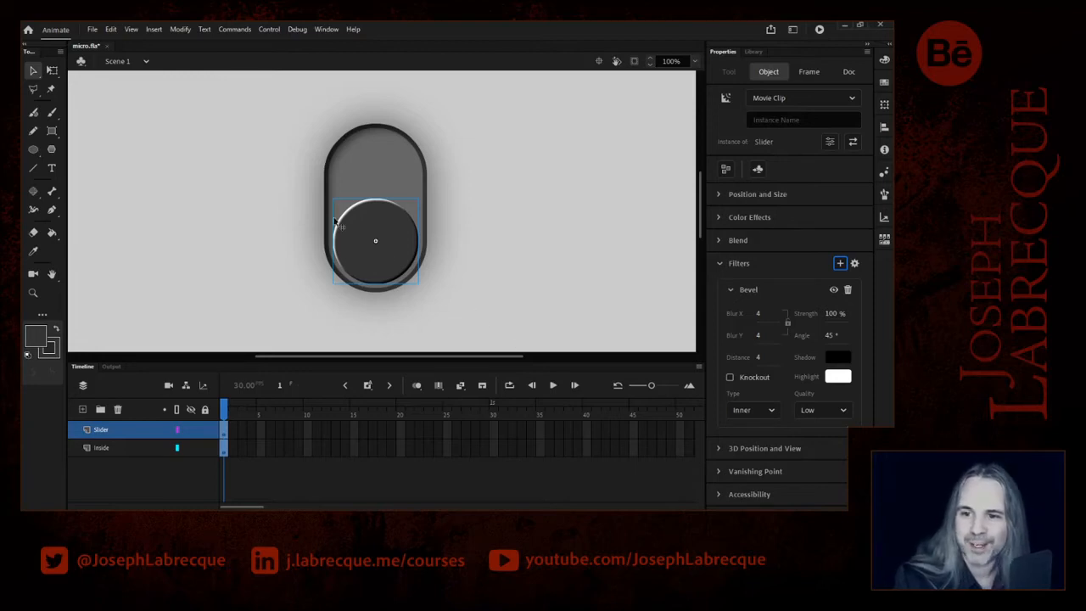
- Link the bevel's blur values and set the blur to 16 in X and Y, the distance to 3 and the strength to 63%
left_click(787, 324)
left_click(765, 313)
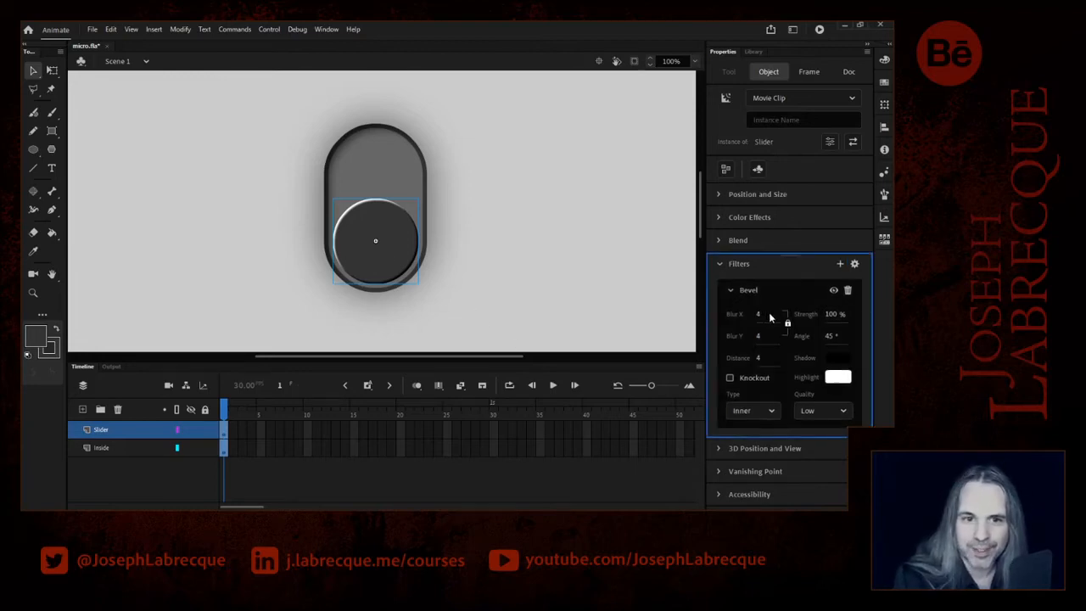
left_click_drag(759, 313, 764, 312)
mouse_move(757, 360)
left_mouse_down()
mouse_move(768, 359)
mouse_move(756, 359)
left_mouse_up()
left_click_drag(836, 317, 812, 316)
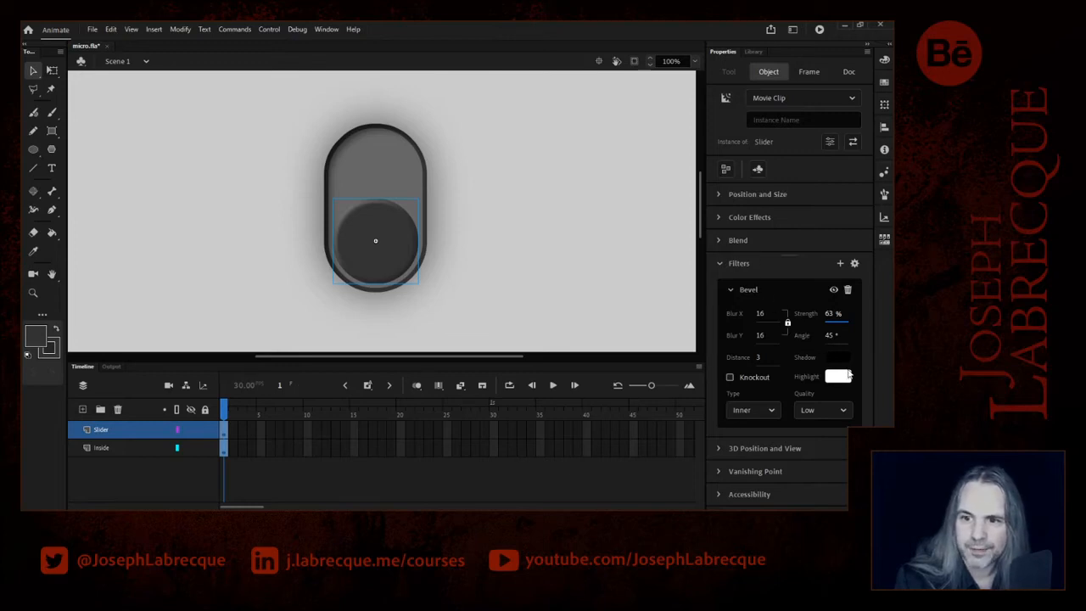
- Try dark grey and black as the bevel's highlight color
left_click(837, 379)
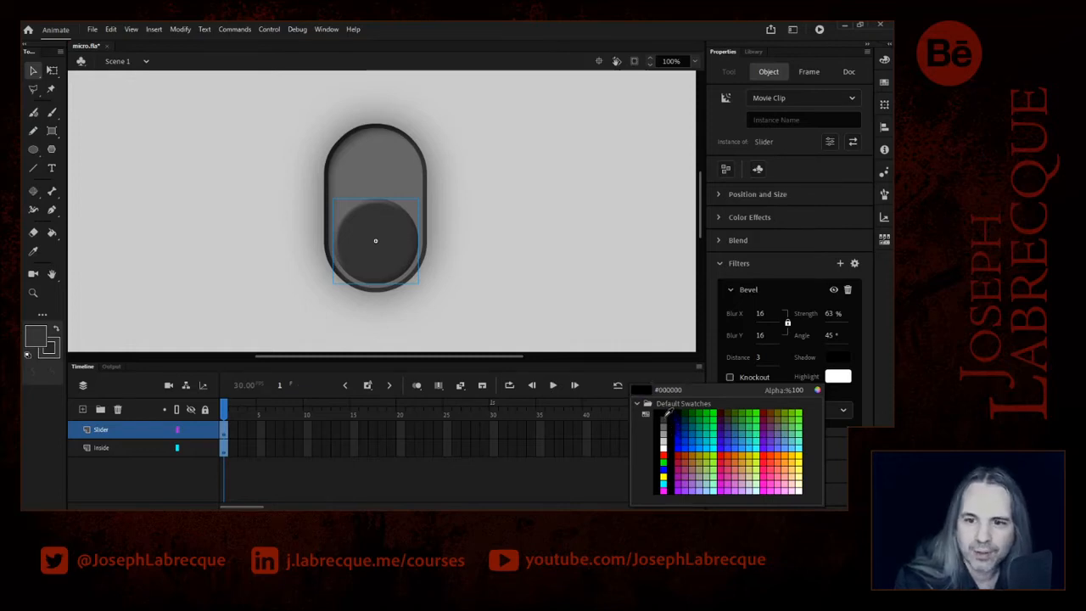
left_click(665, 418)
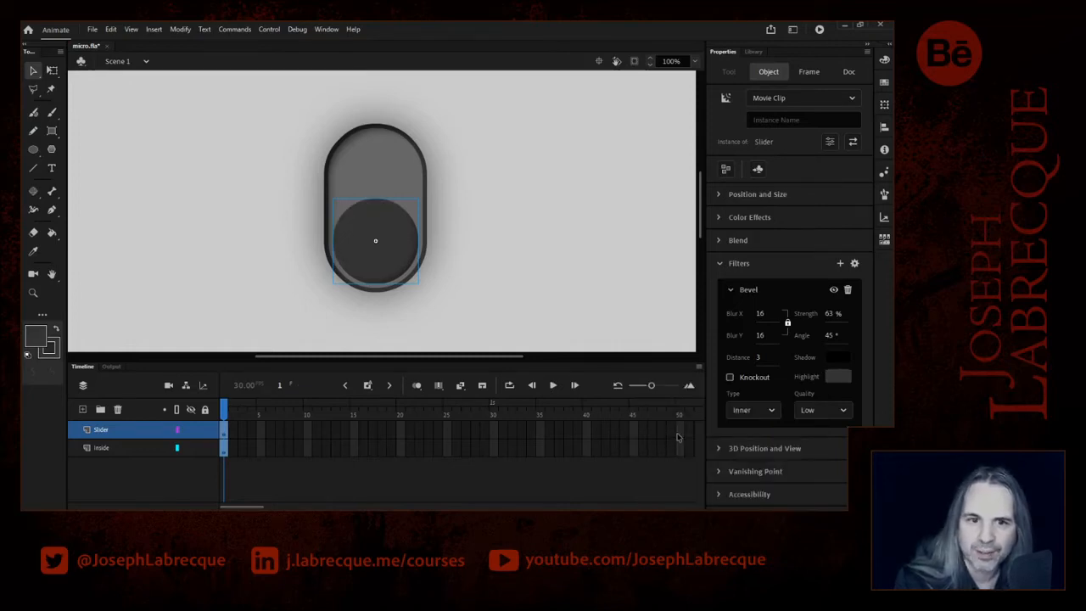
left_click(838, 376)
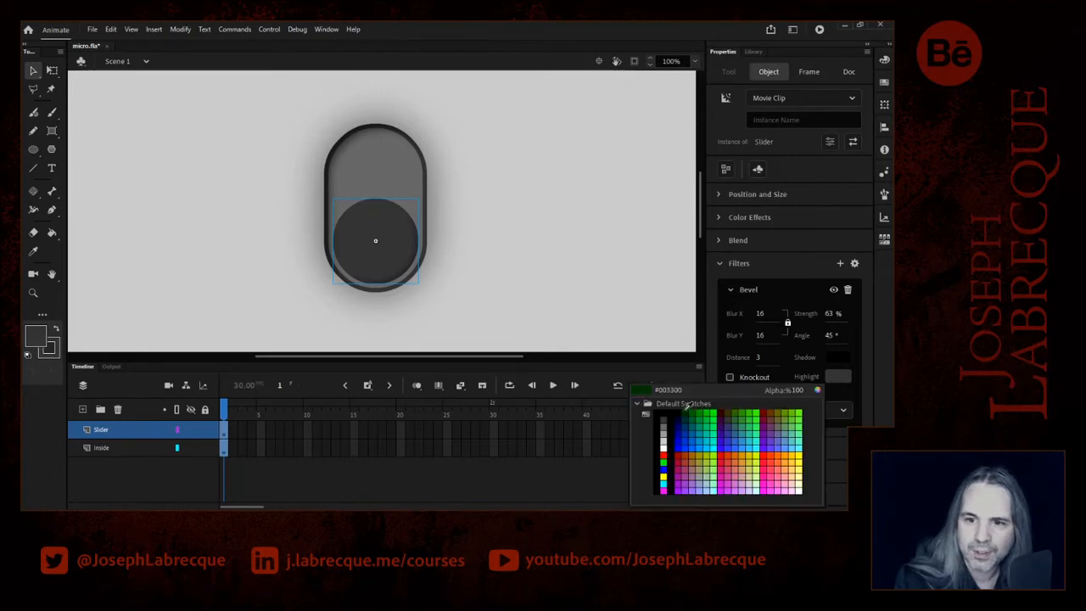
left_click(665, 414)
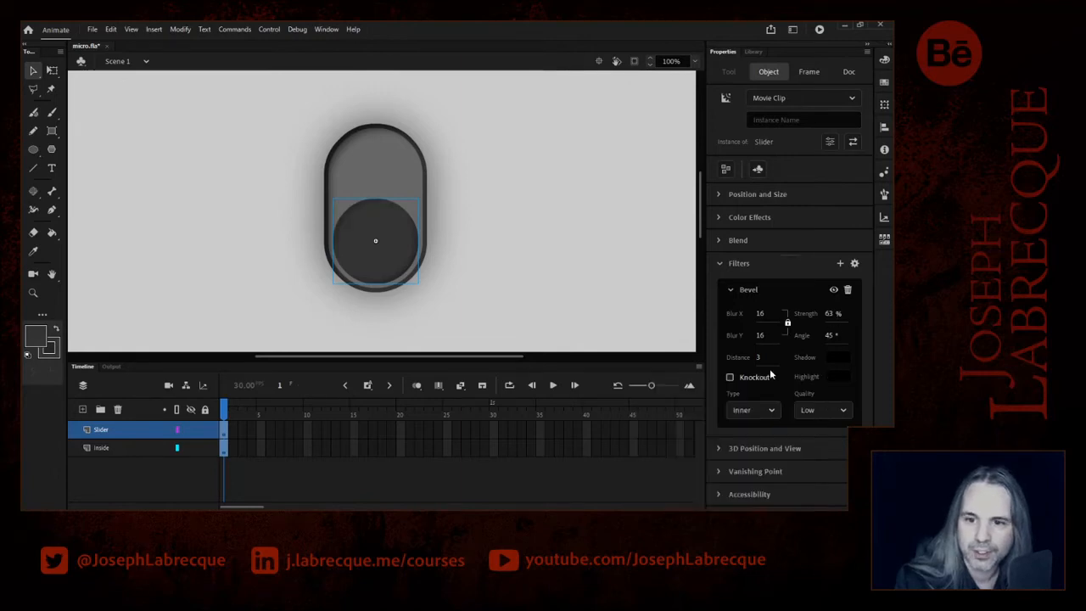
- Try light grey #CCCCCC as the bevel's shadow color and set the shadow back to black
left_click(835, 357)
left_click(666, 417)
left_click(837, 357)
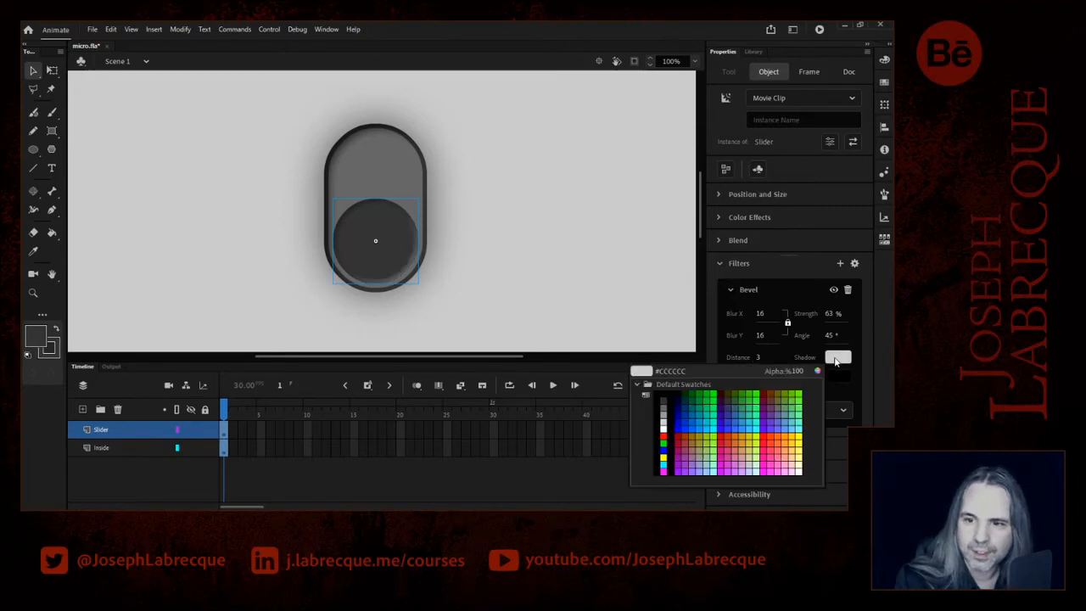
left_click(664, 391)
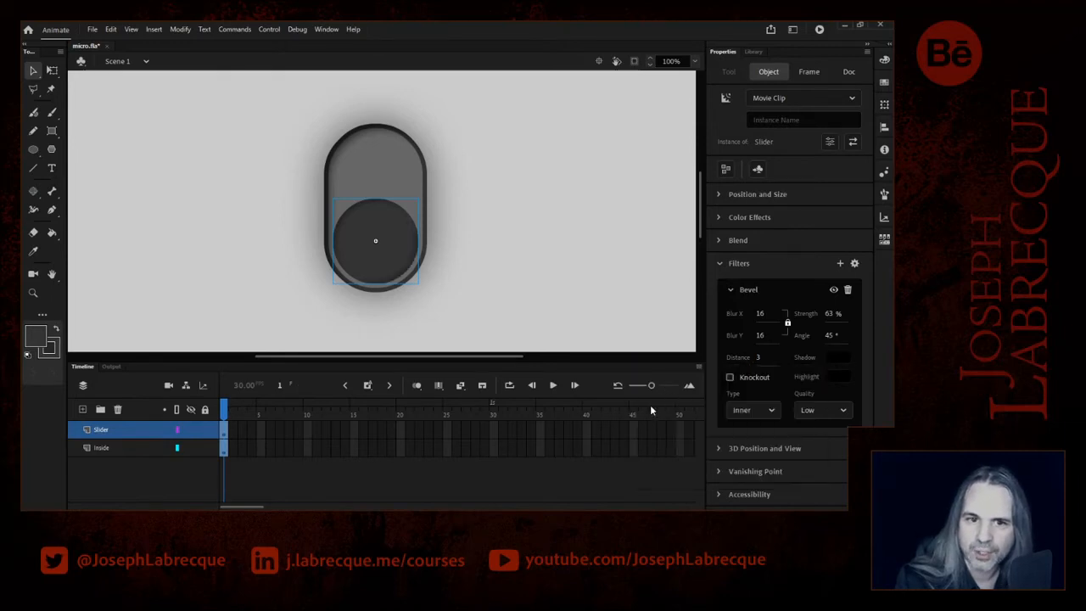
- Set the bevel's highlight color to light grey and save micro.fla
left_click(838, 376)
left_click(664, 440)
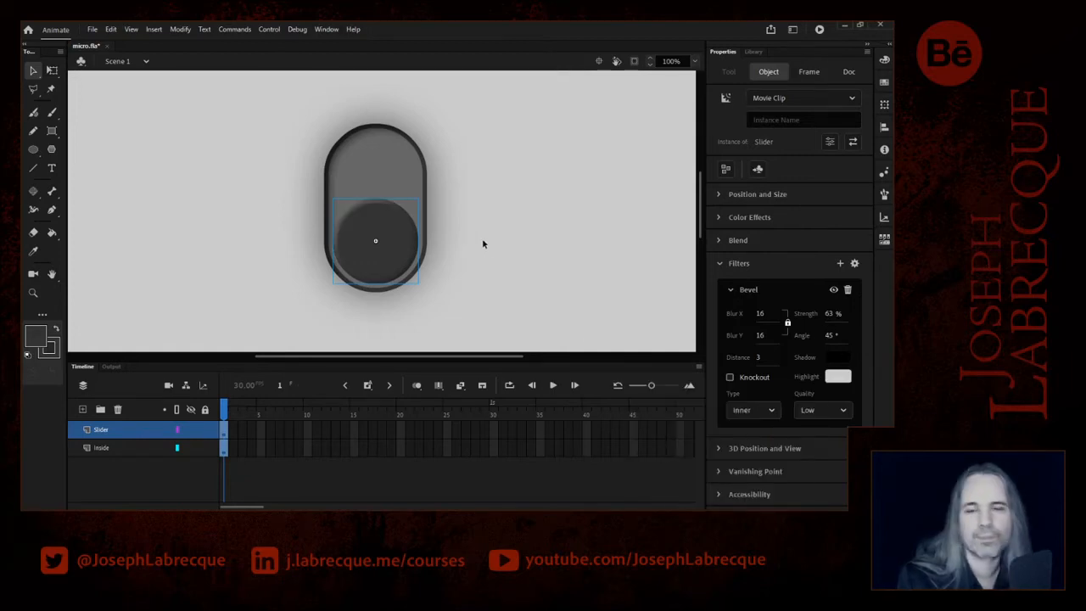
left_click(494, 269)
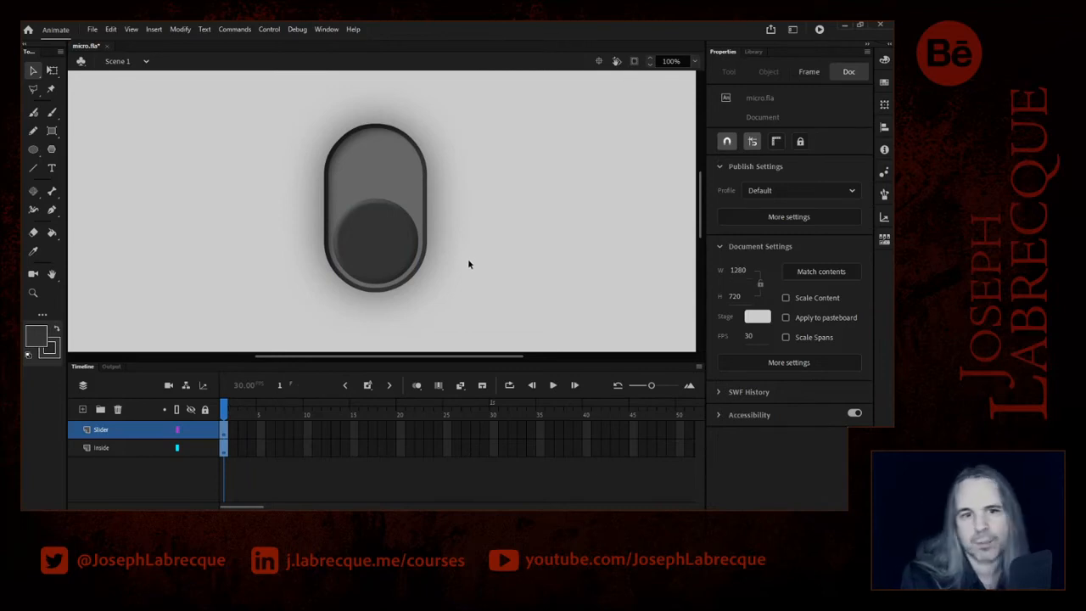
key("ctrl+s")
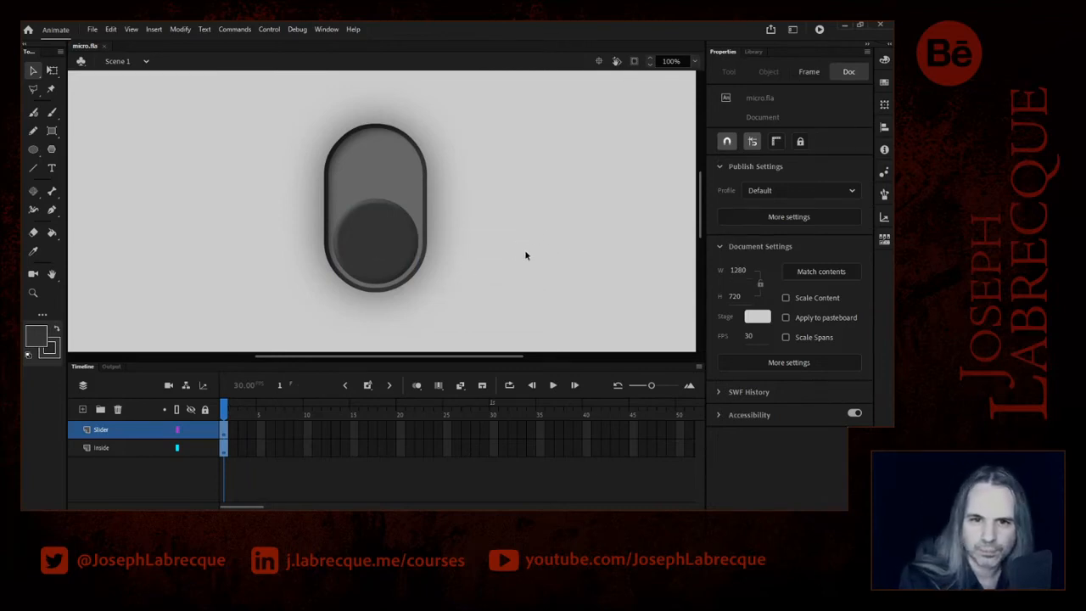
- Collapse the bevel's settings and examine the knob's beveled edge up close with the Slider movie clip selected
left_click(377, 256)
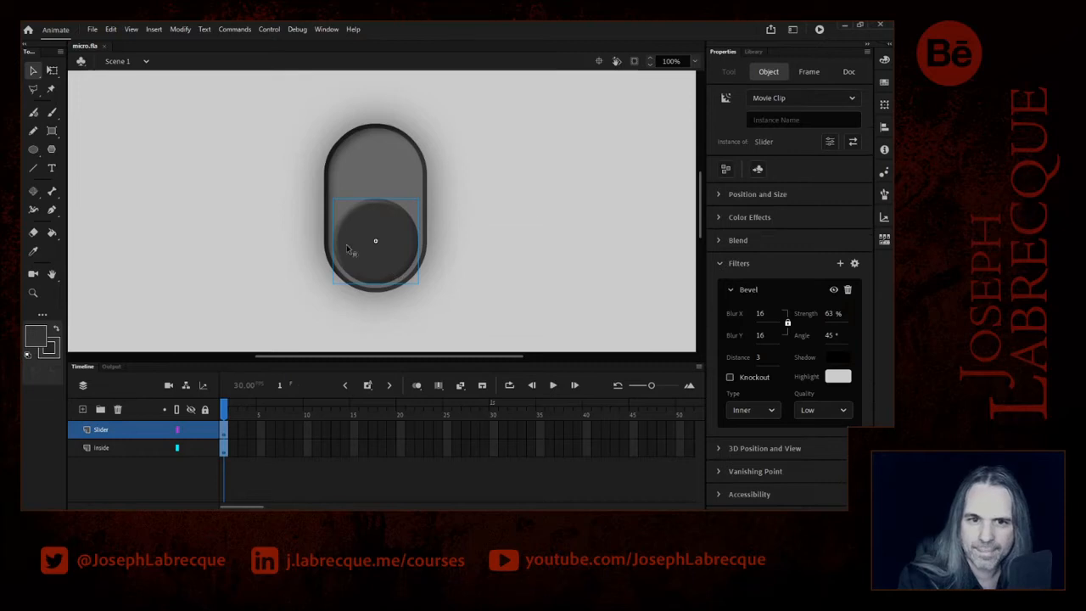
left_click(729, 290)
left_click(478, 269)
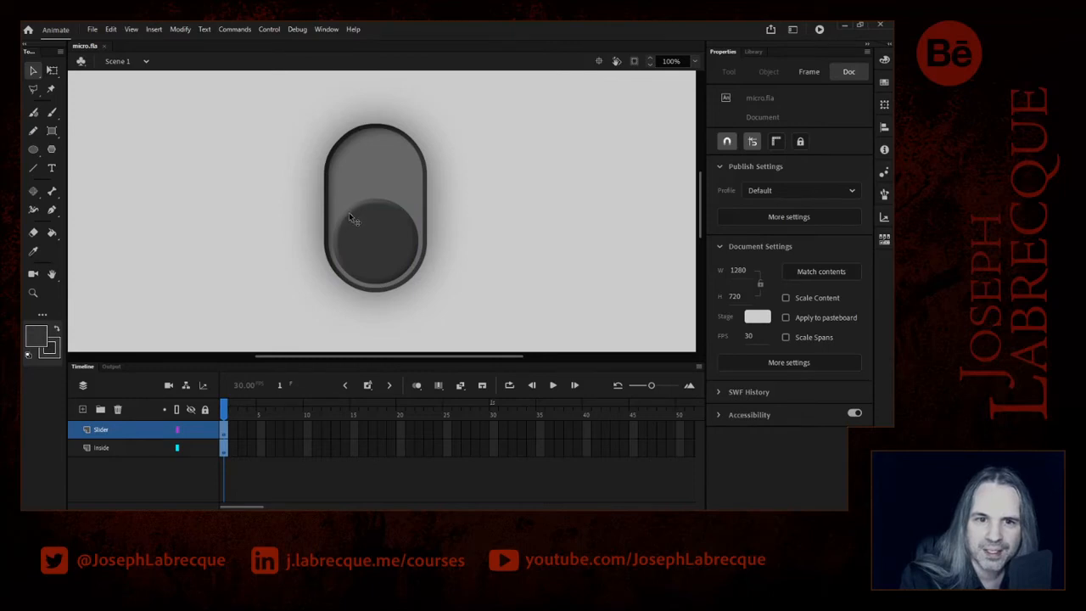
left_click(33, 292)
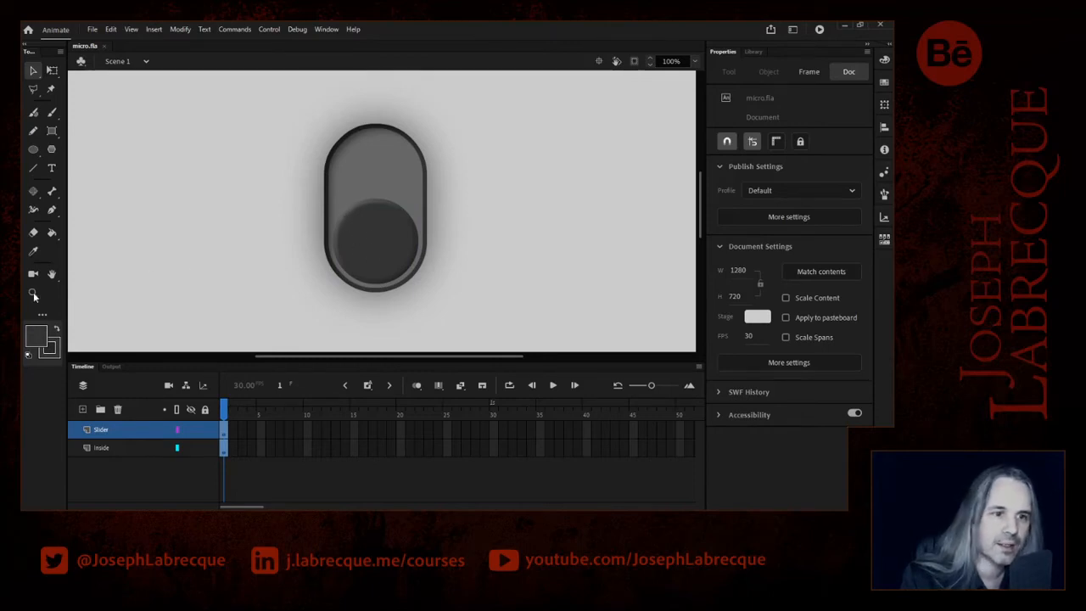
left_click_drag(278, 107, 477, 305)
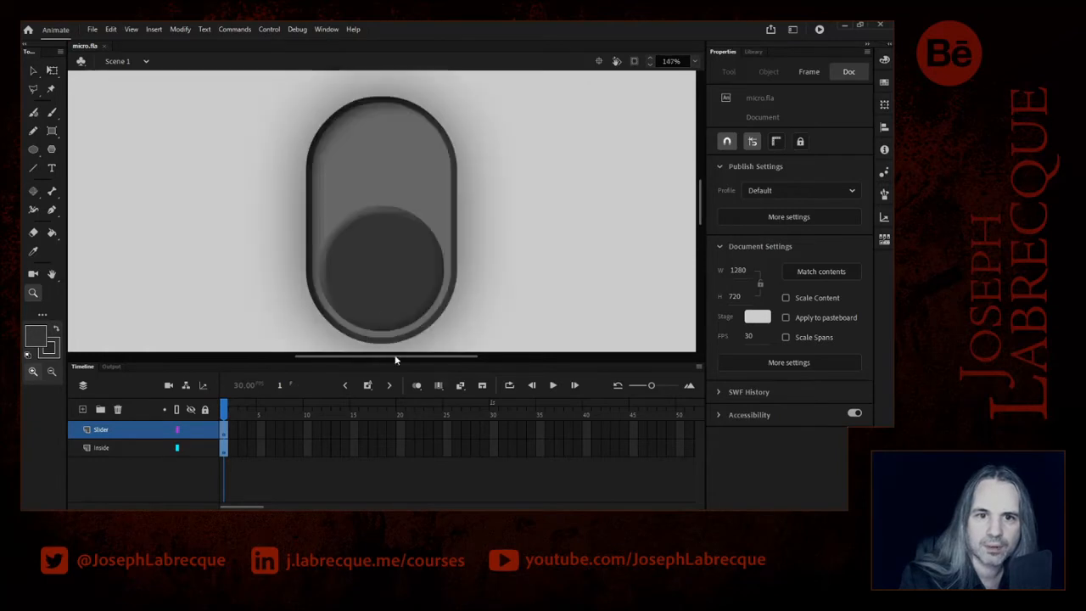
left_click(33, 70)
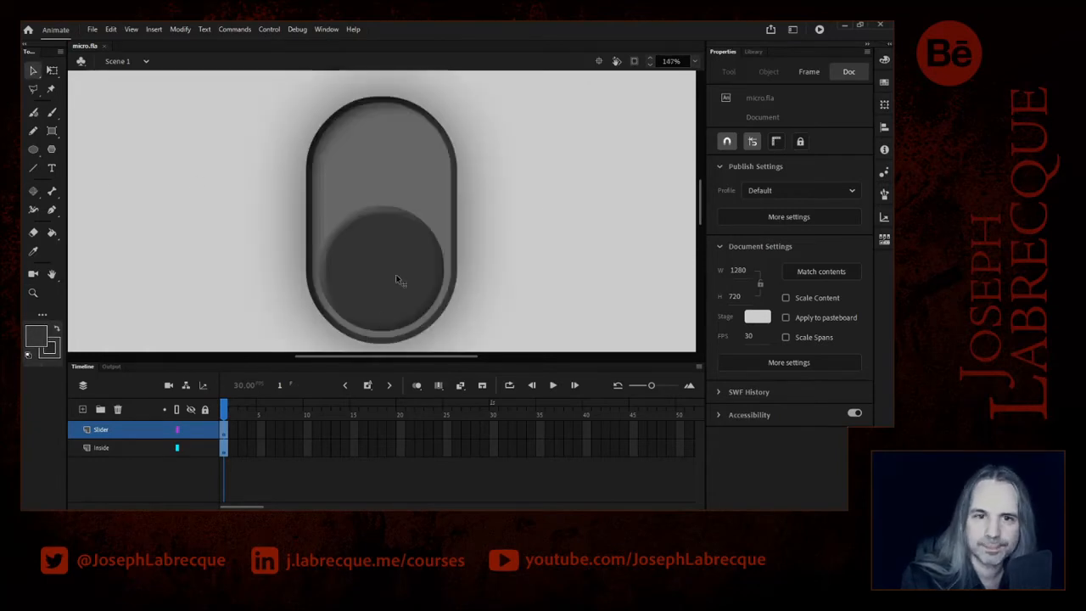
left_click(367, 244)
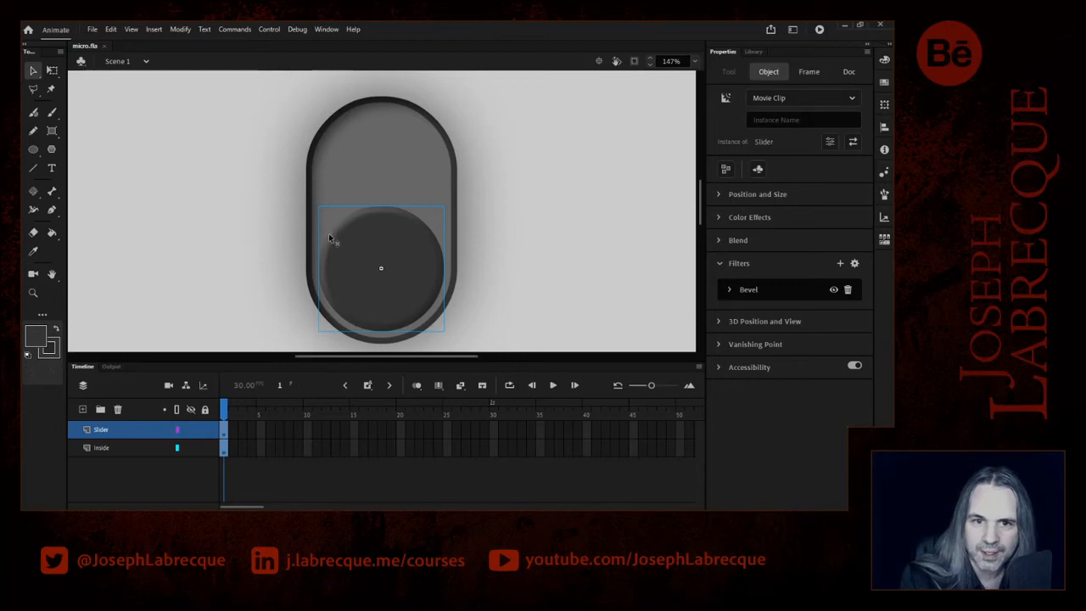
- Add a Glow filter to the Slider movie clip in black with a strength of 42%
left_click(841, 265)
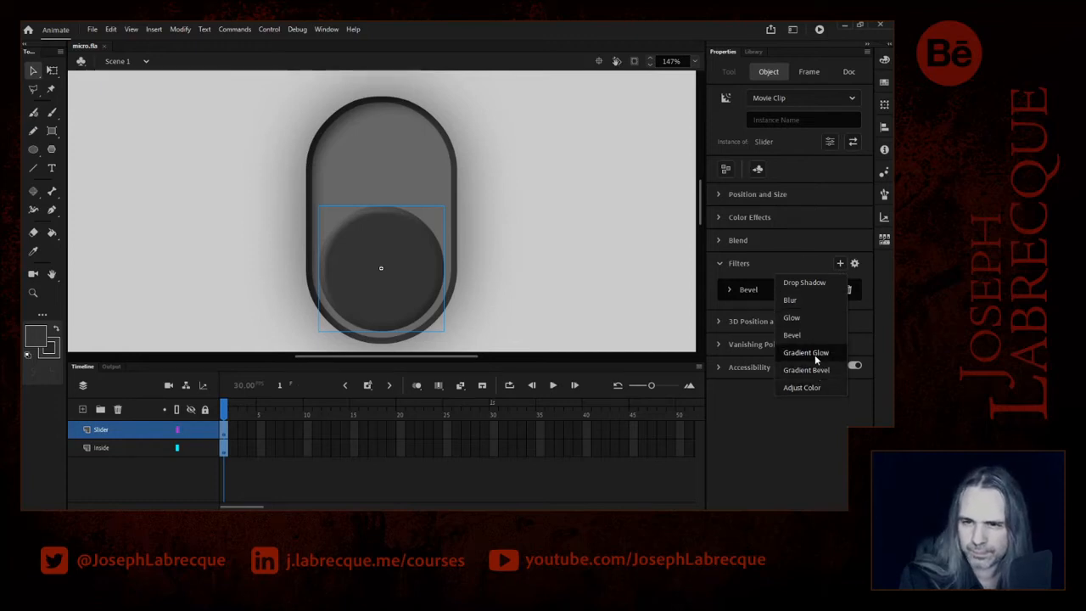
left_click(802, 319)
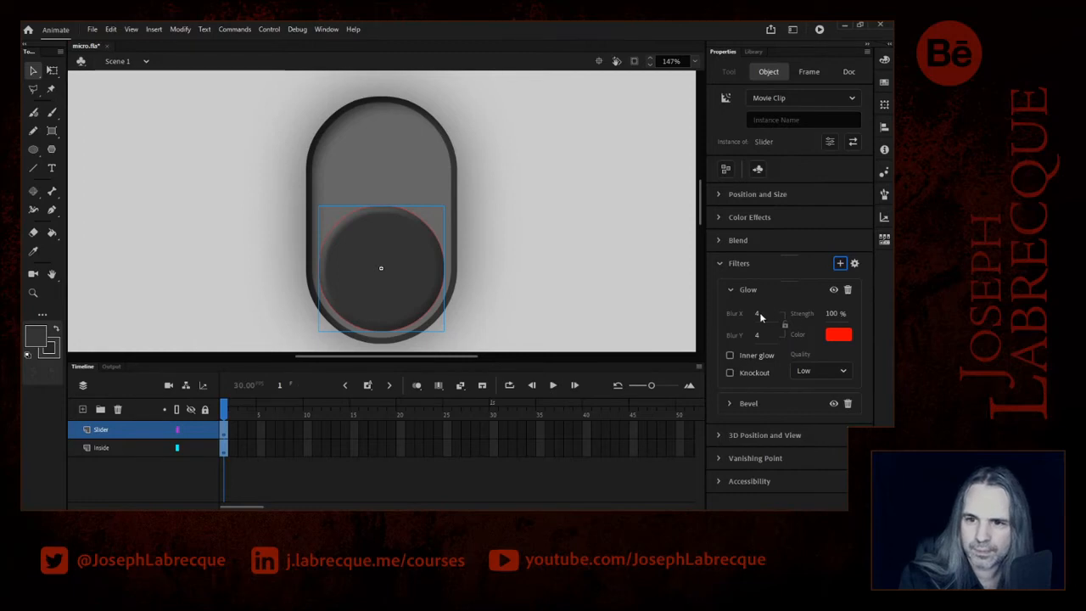
left_click(838, 336)
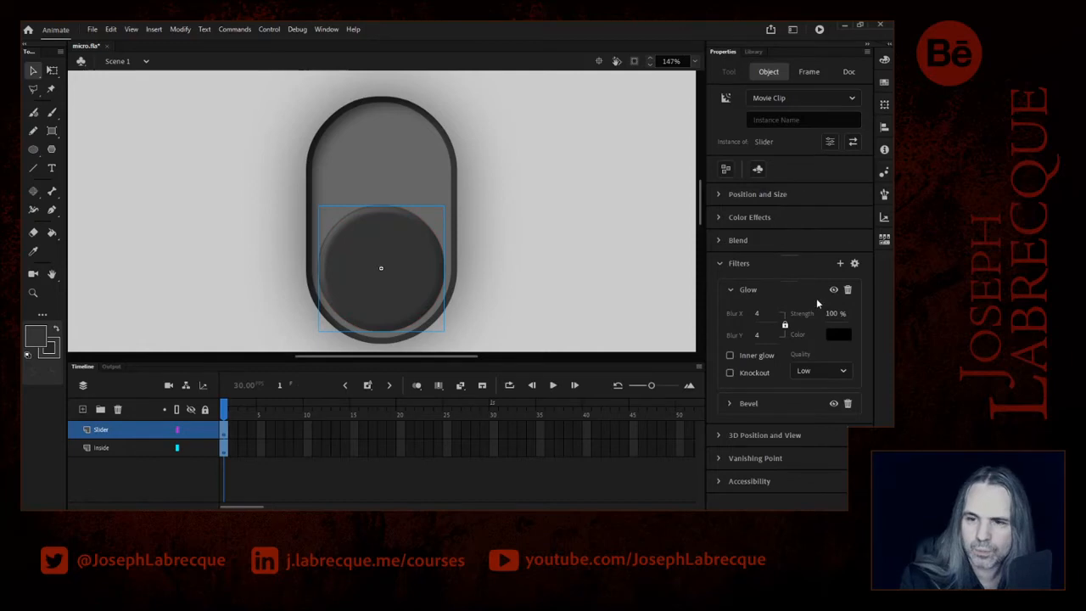
left_click_drag(831, 313, 808, 320)
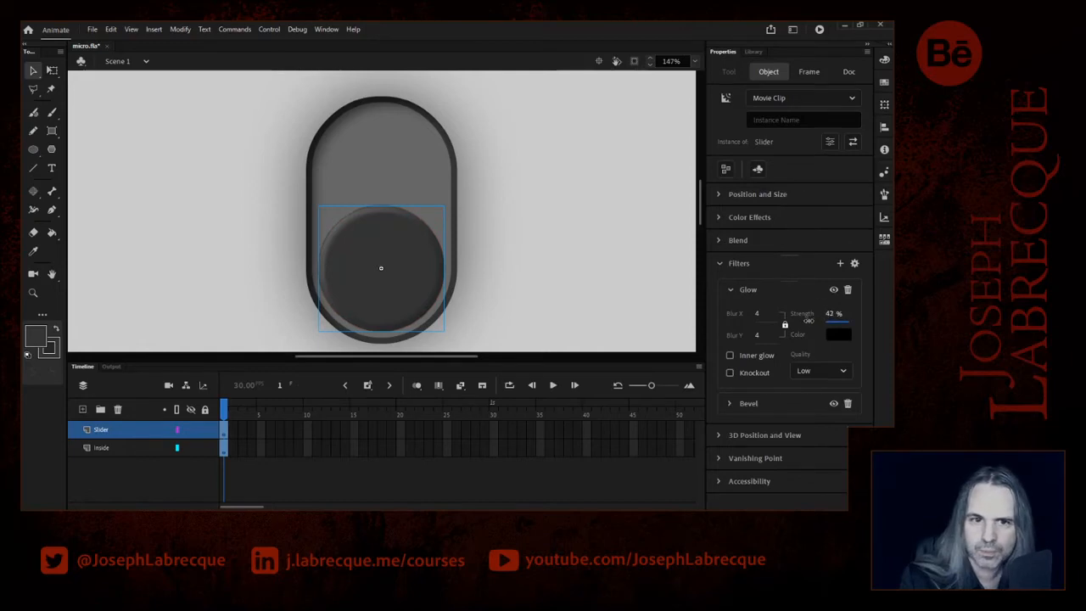
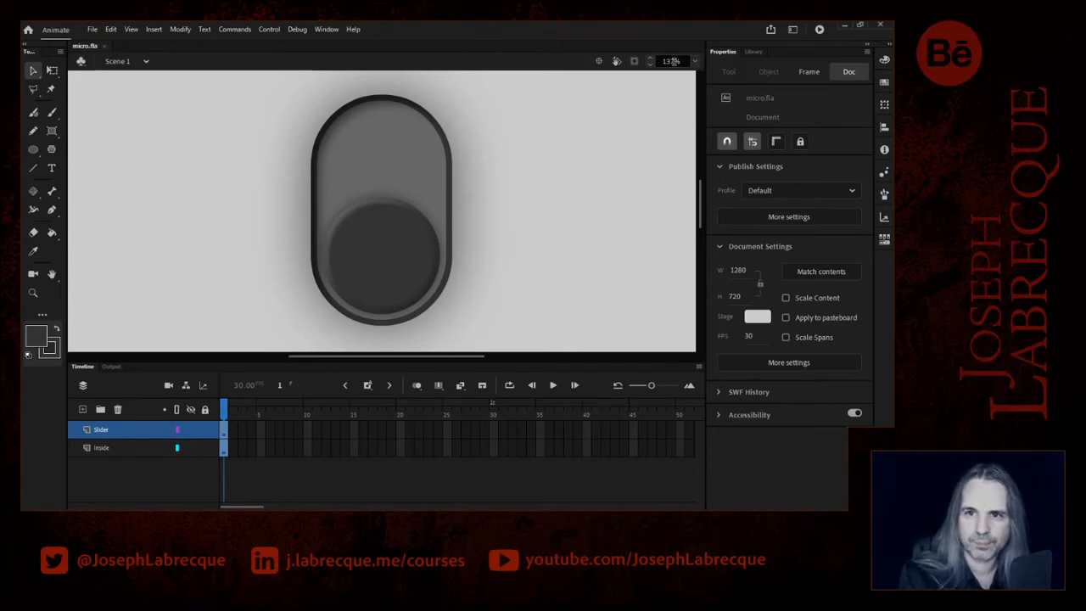
- Lock the Inside layer that holds the track movie clip
left_click(671, 61)
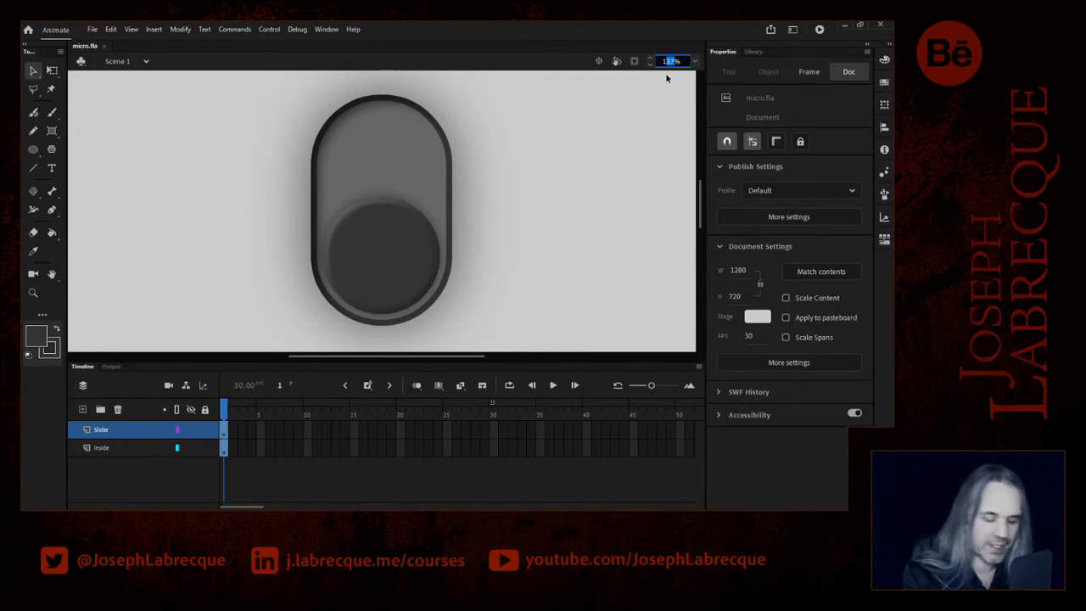
type("120")
key("Return")
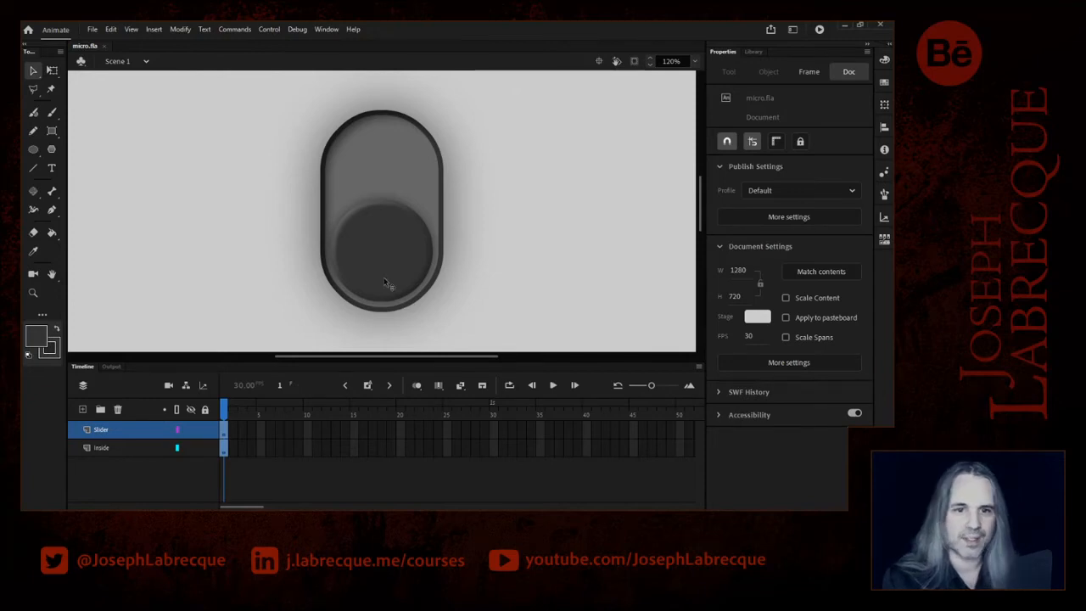
left_click(393, 255)
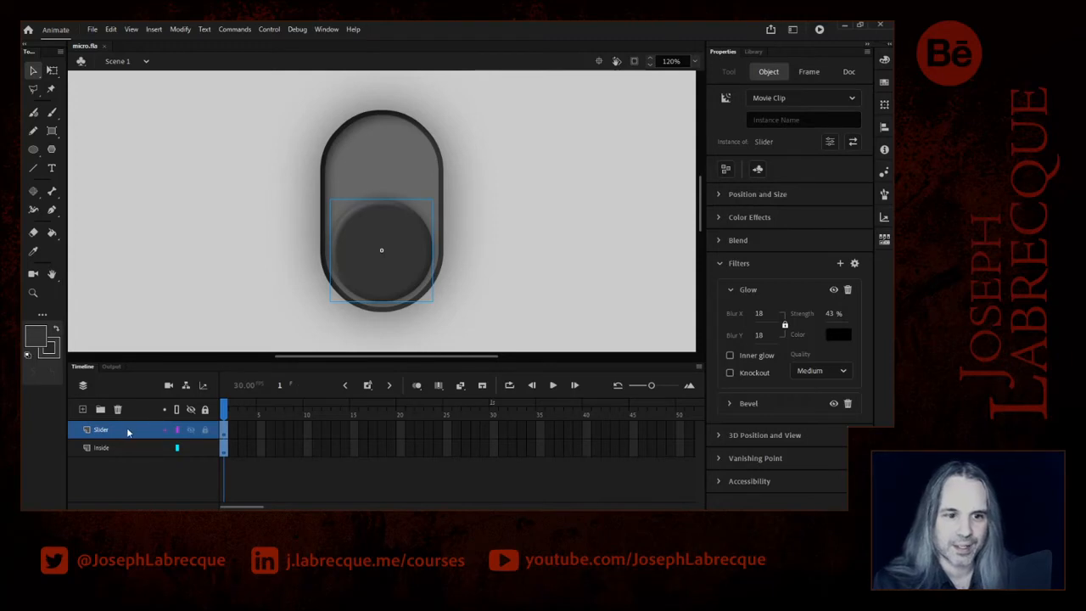
left_click(381, 146)
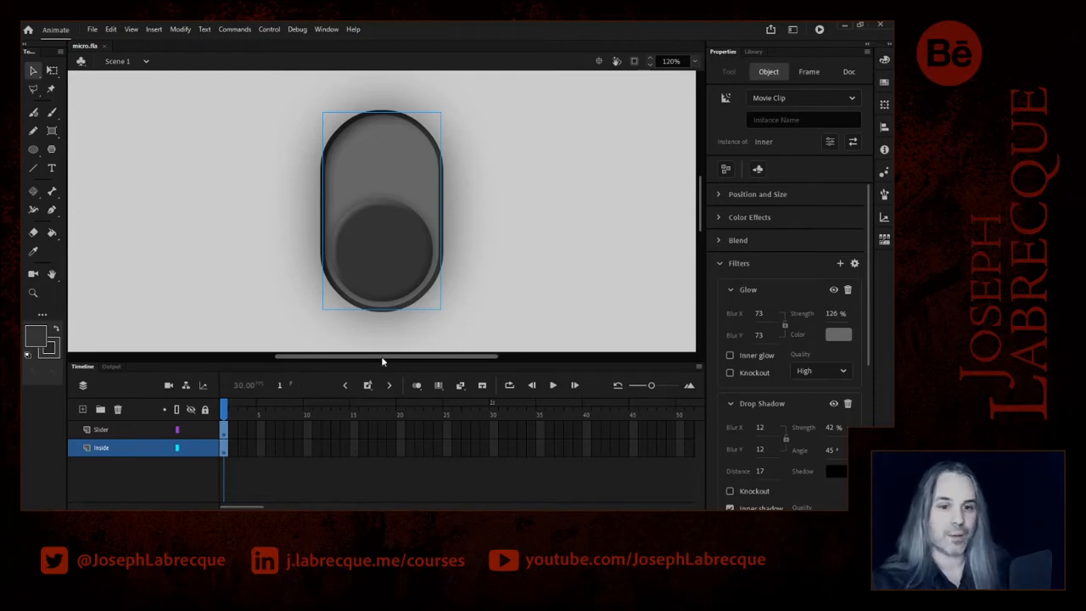
left_click(204, 448)
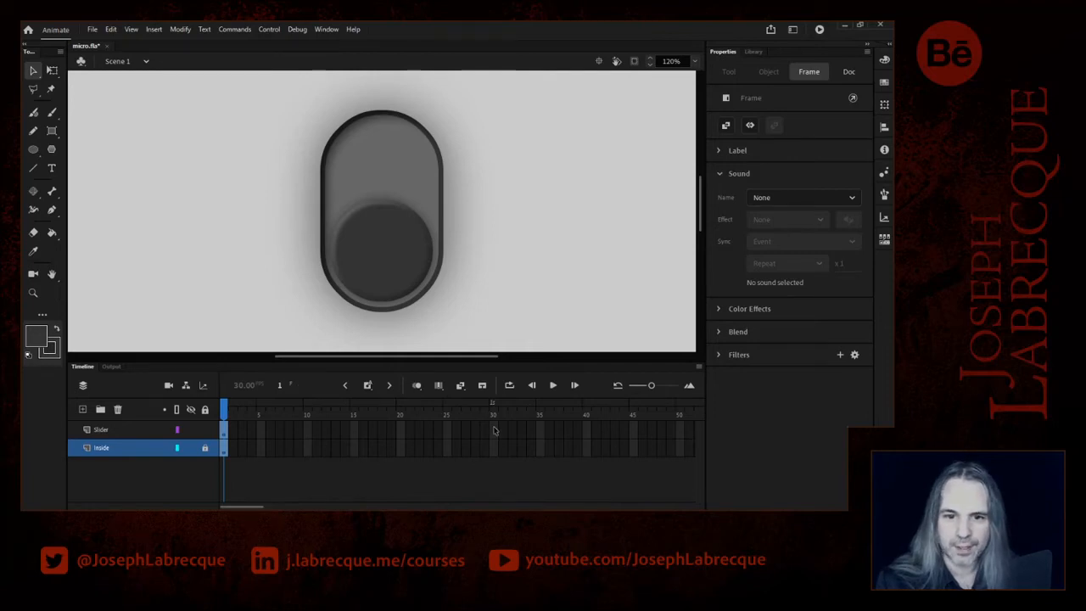
left_click_drag(492, 430, 498, 452)
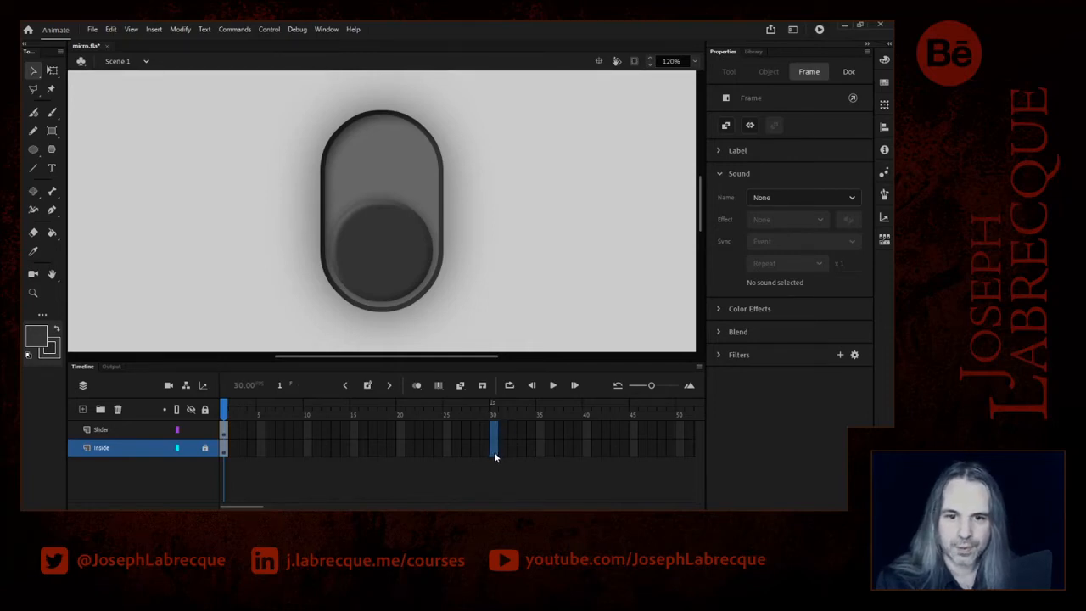
left_click_drag(680, 428, 679, 454)
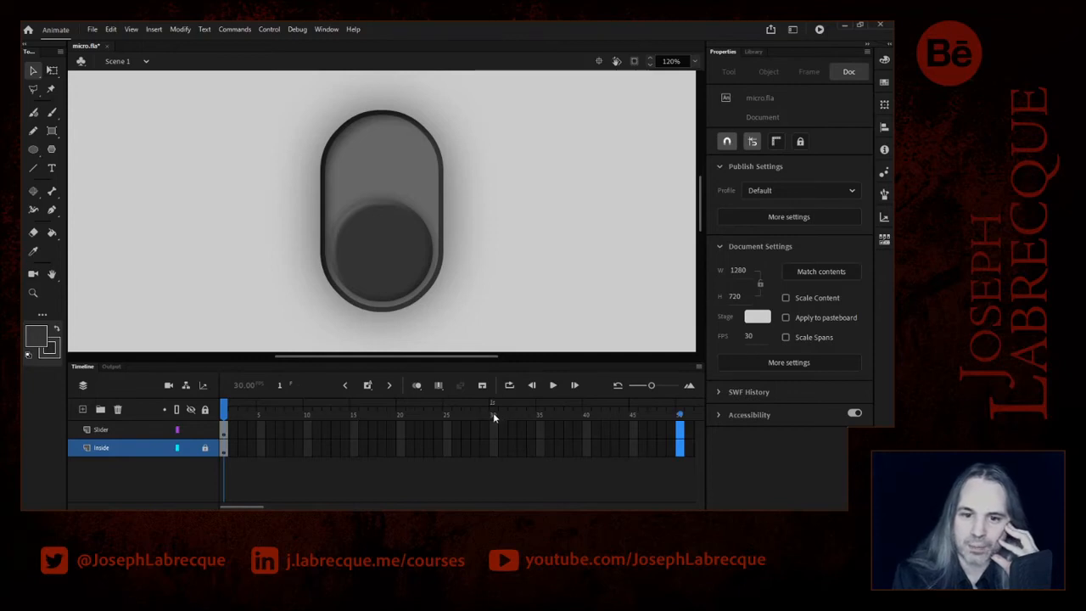
left_click(493, 447)
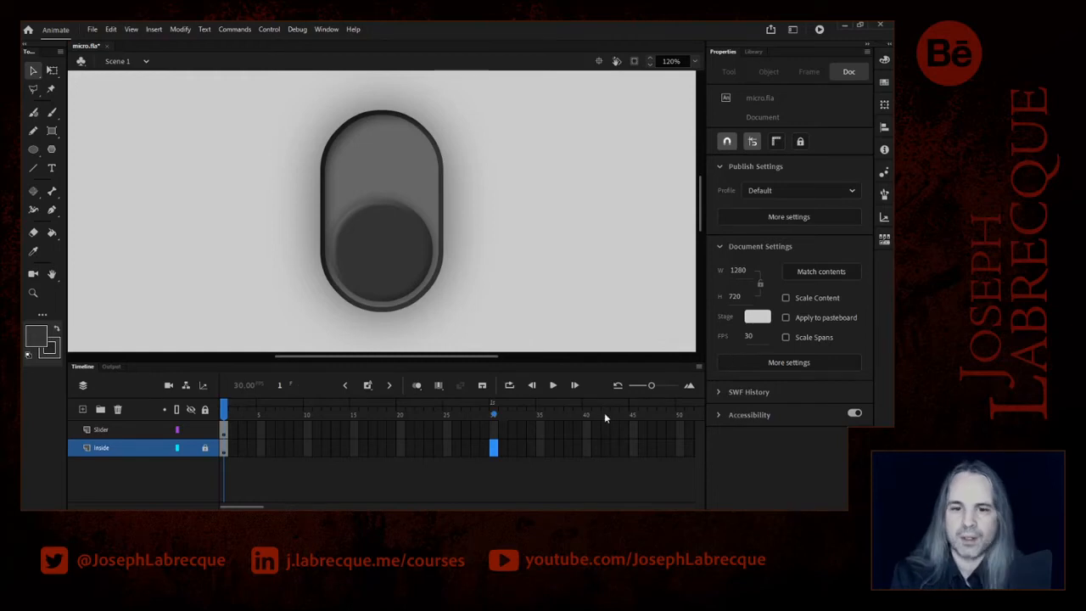
left_click_drag(247, 507, 265, 507)
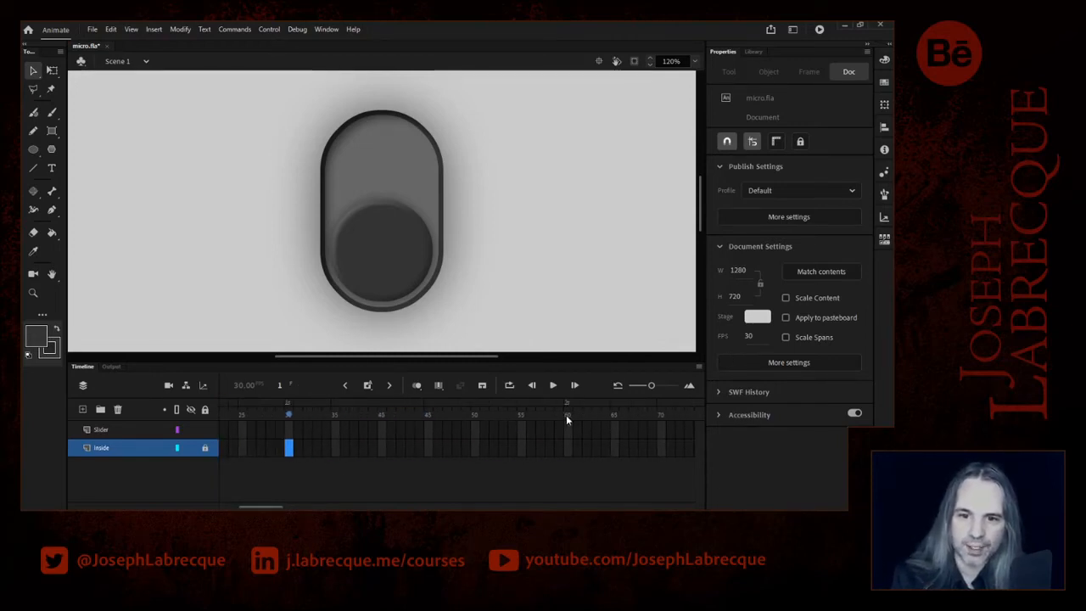
left_click(568, 416)
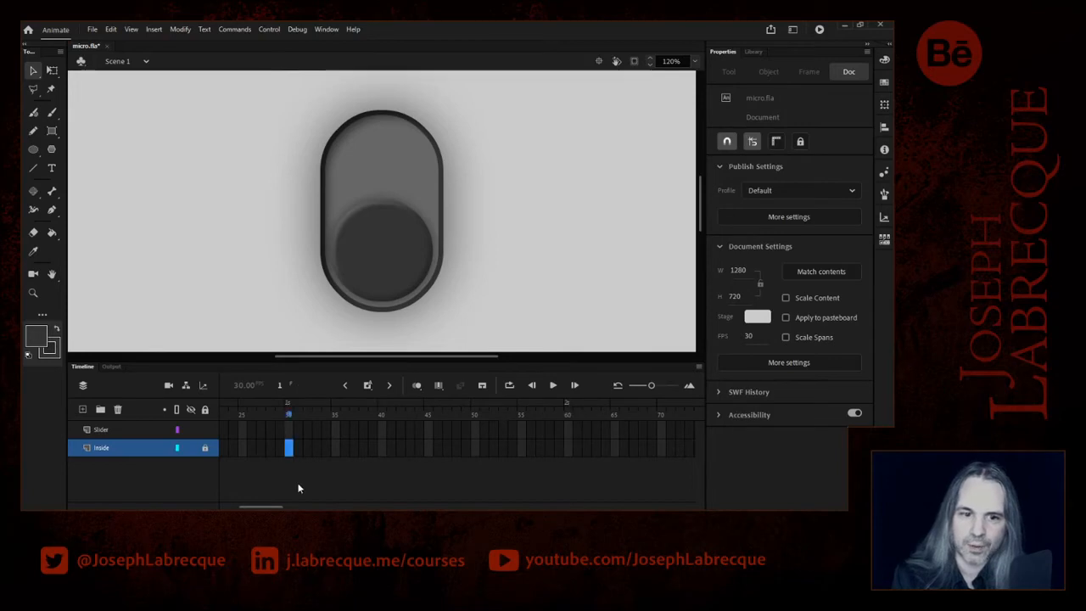
left_click_drag(258, 508, 237, 508)
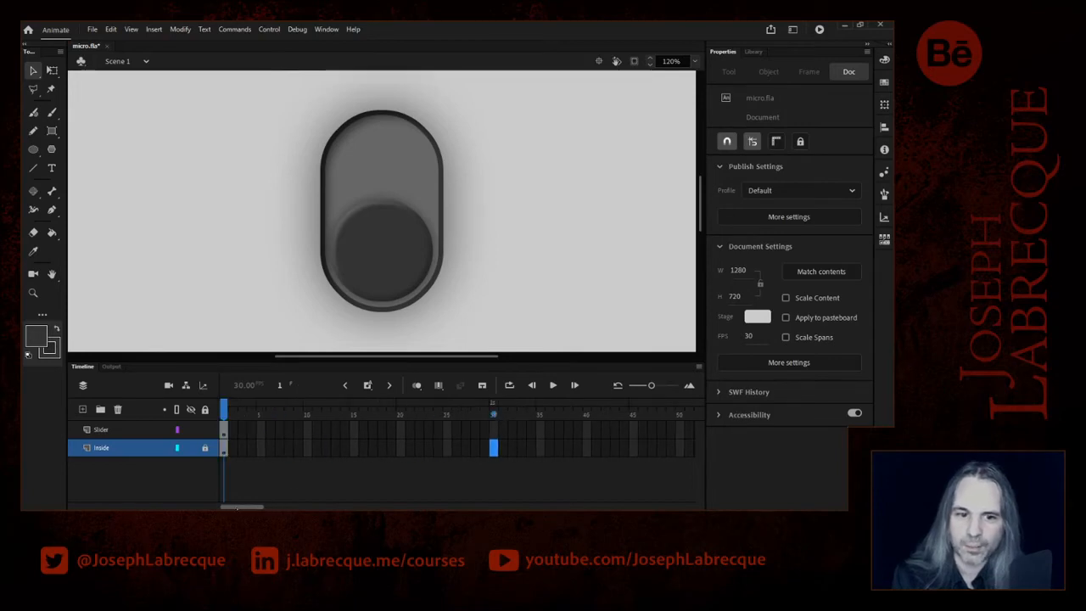
left_click(680, 438)
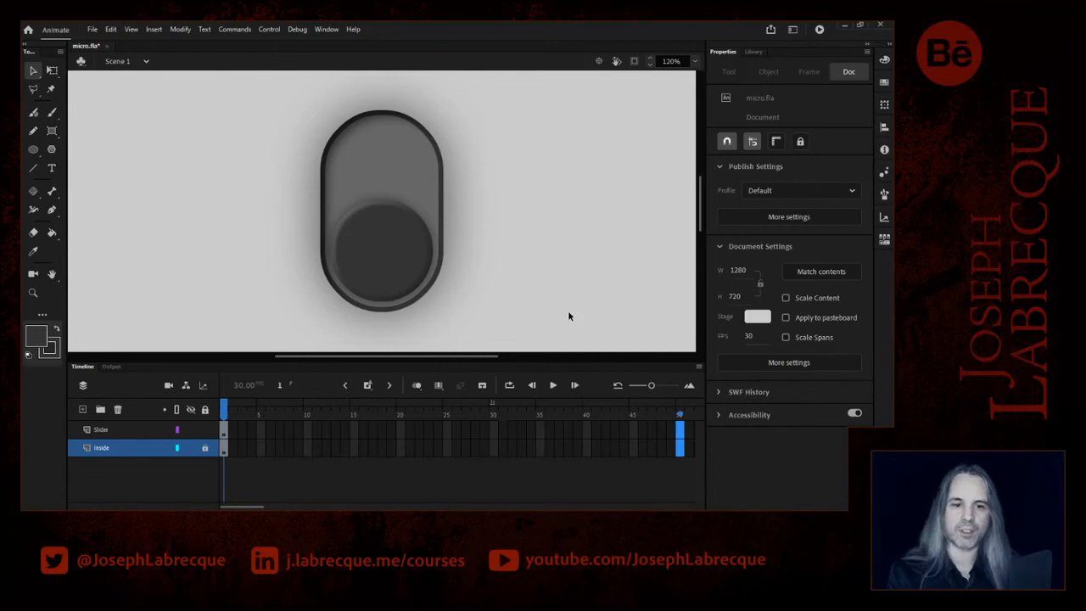
left_click(225, 416)
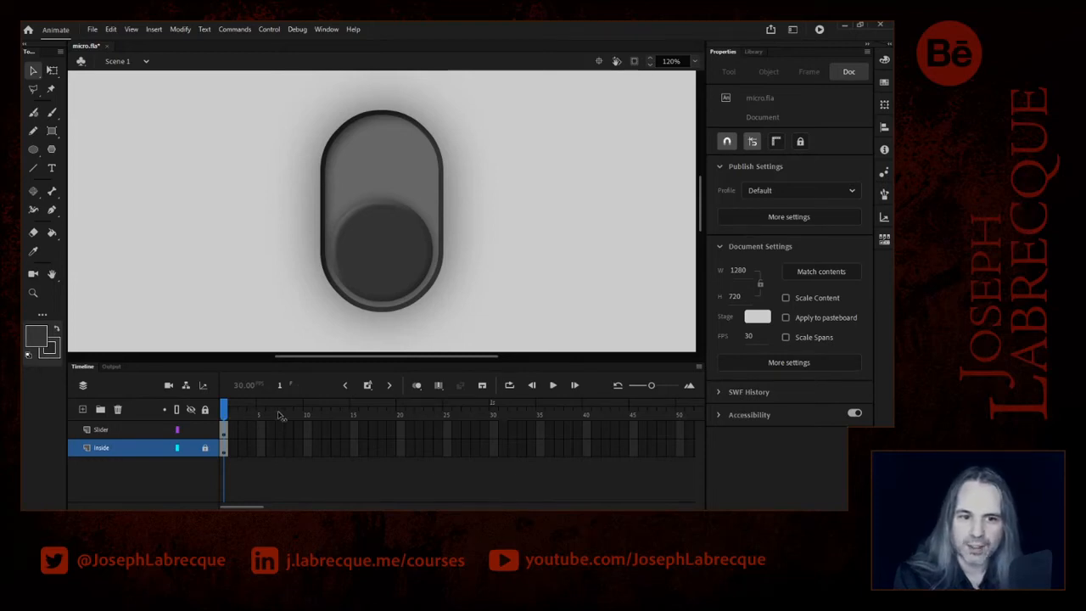
- Extend the Slider and Inside layers to frame 50 by inserting regular frames
left_click(681, 433)
left_click_drag(682, 448, 682, 452)
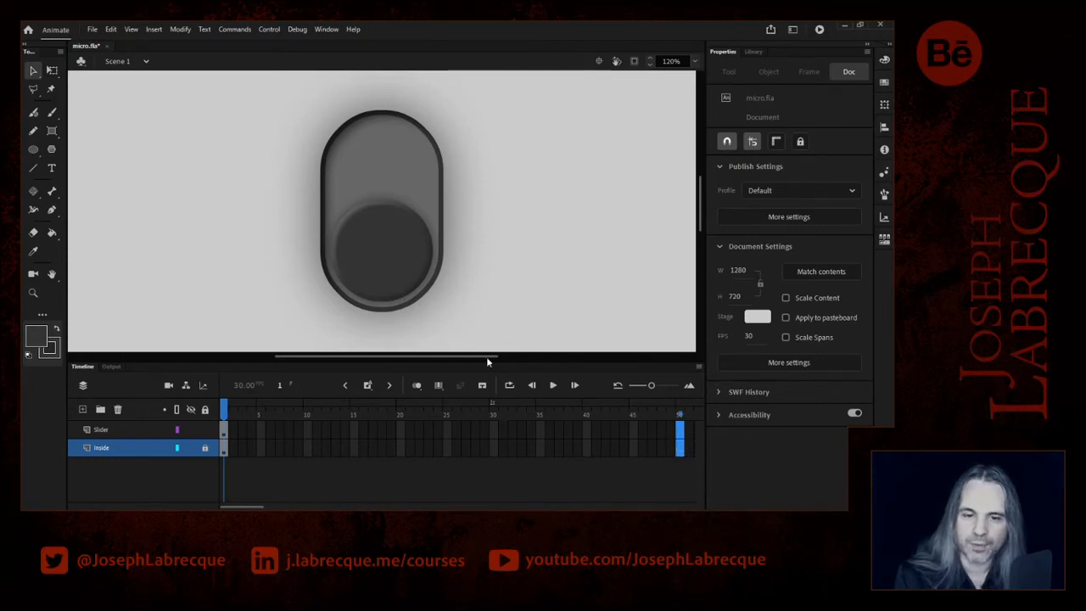
left_click(368, 387)
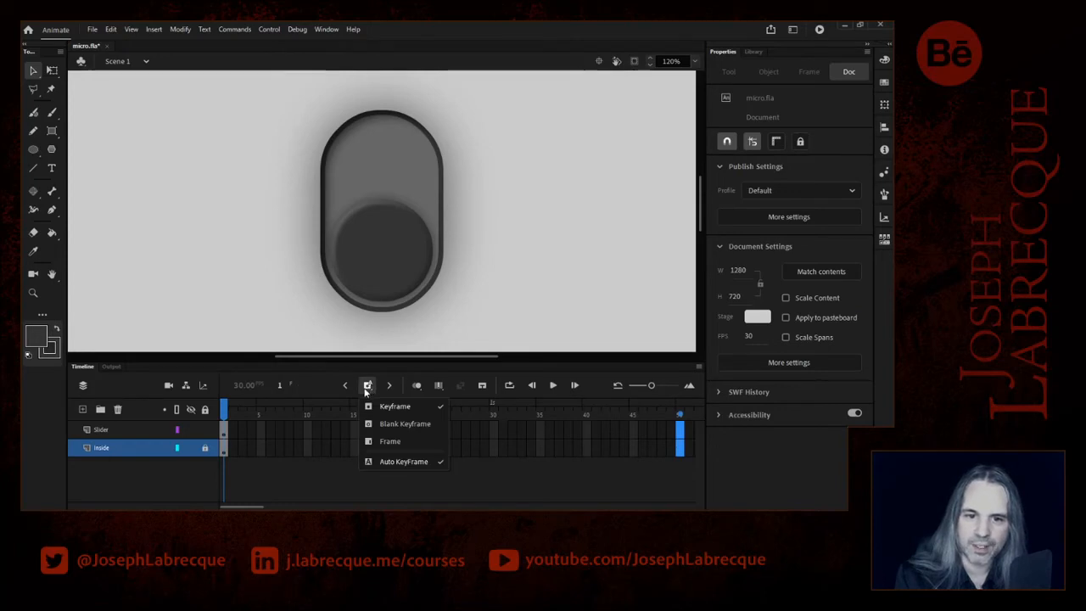
left_click(404, 443)
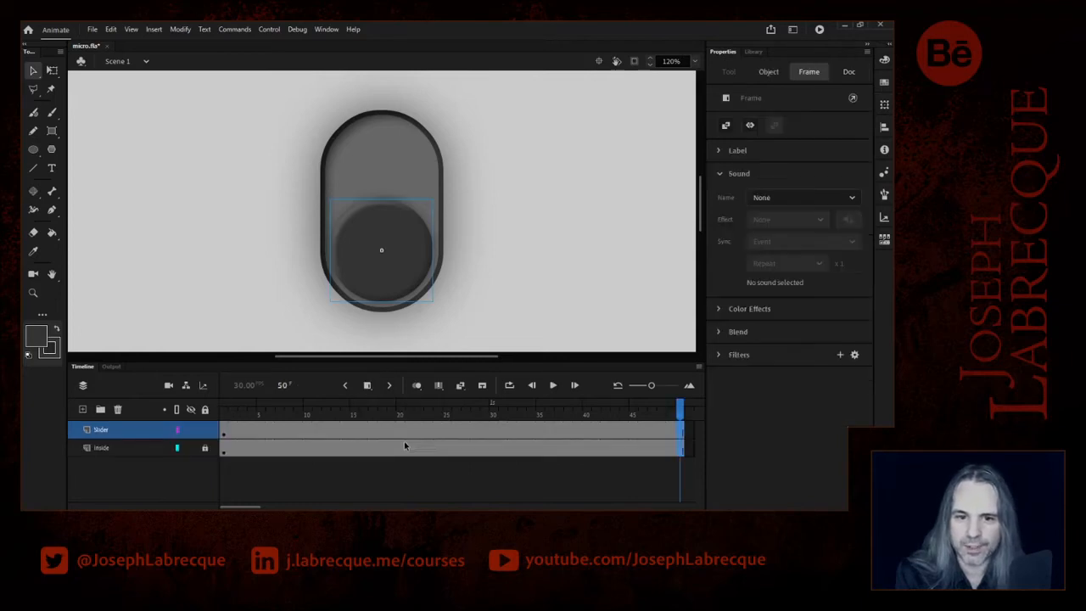
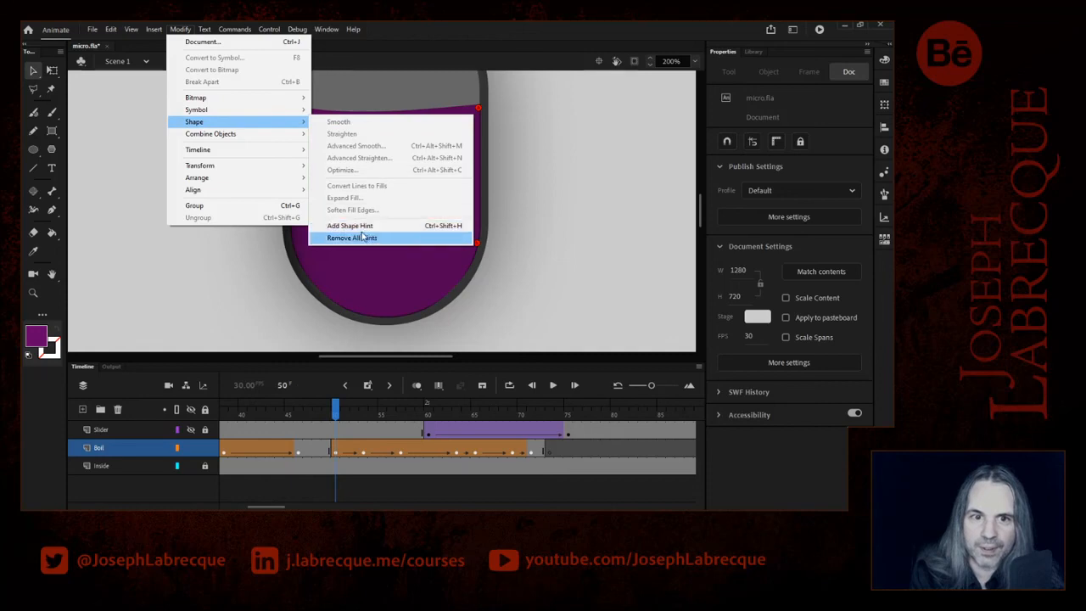
- Add a shape hint to the purple fill at frame 50 and place it on the shape's lower-left edge
left_click(361, 225)
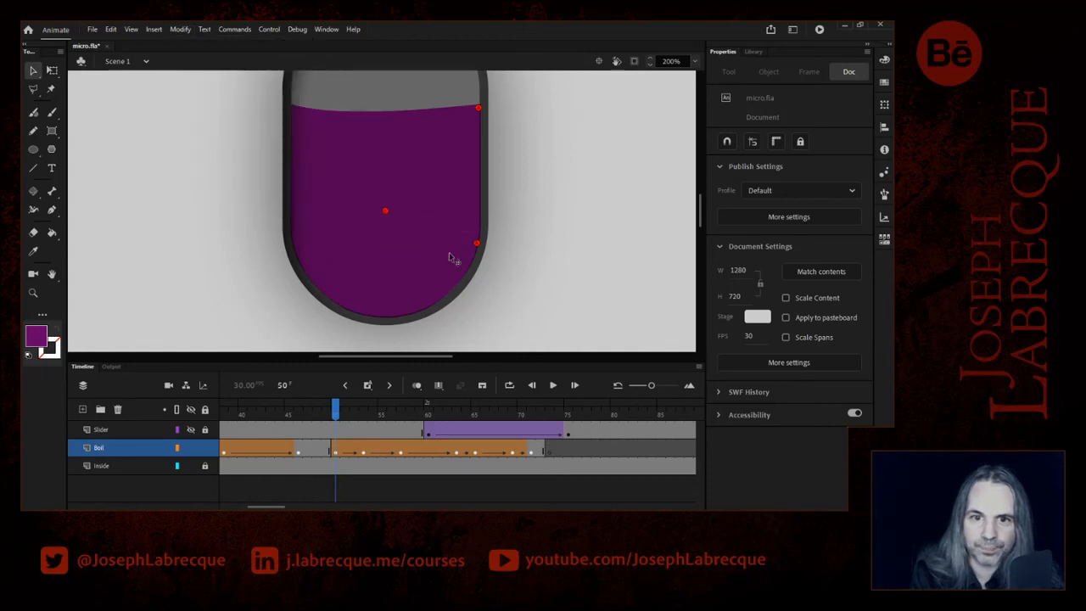
left_click_drag(291, 242, 291, 242)
left_click(291, 242)
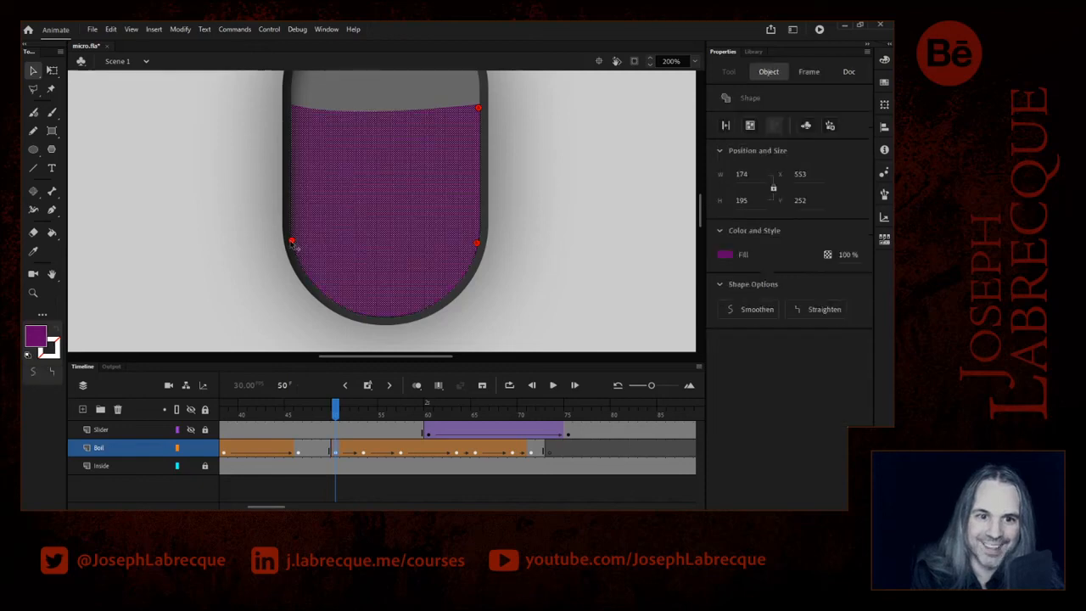
left_click(279, 252)
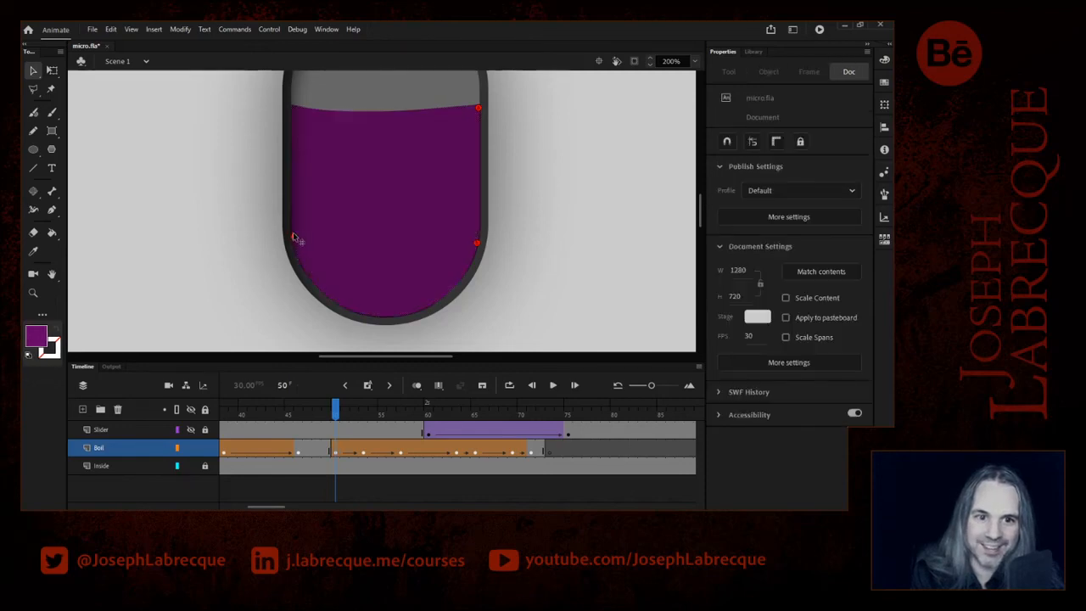
- Add another shape hint at frame 50 and place it on the purple fill's upper-left corner
left_click(180, 29)
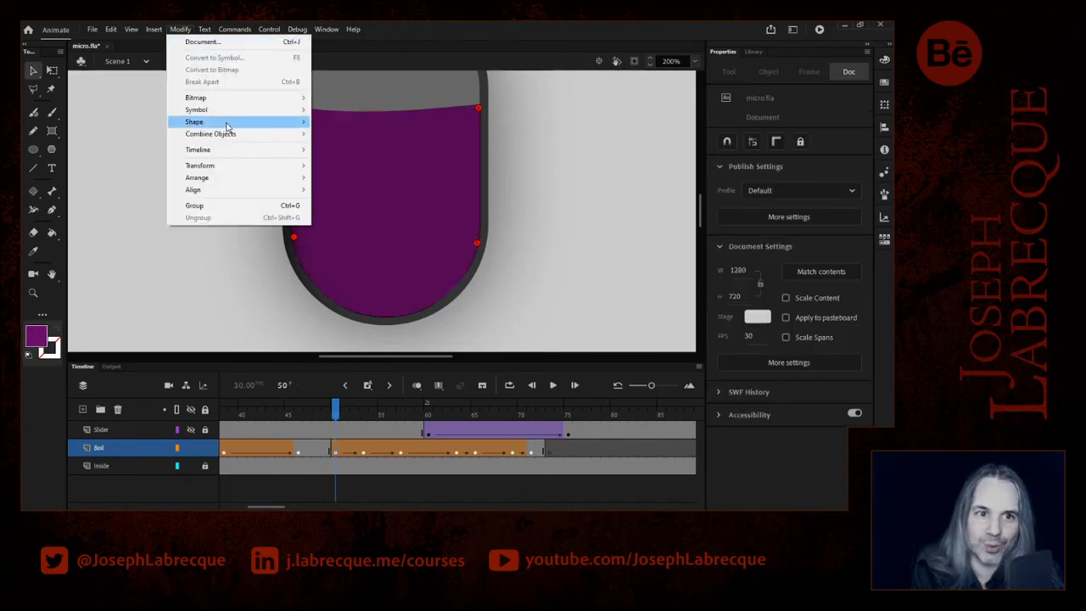
mouse_move(285, 122)
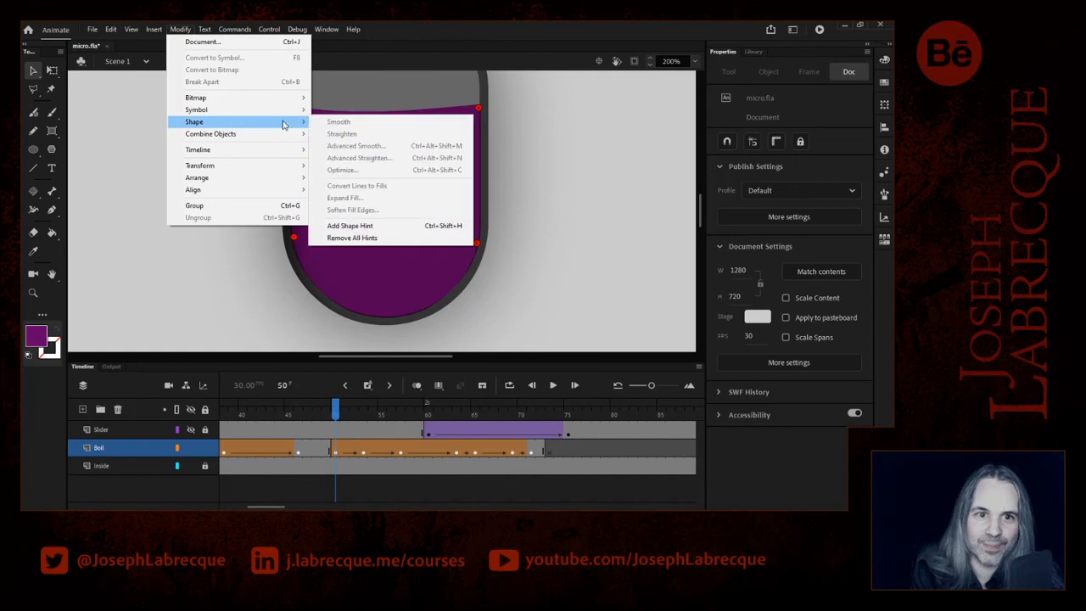
left_click(351, 225)
left_click_drag(295, 125, 292, 108)
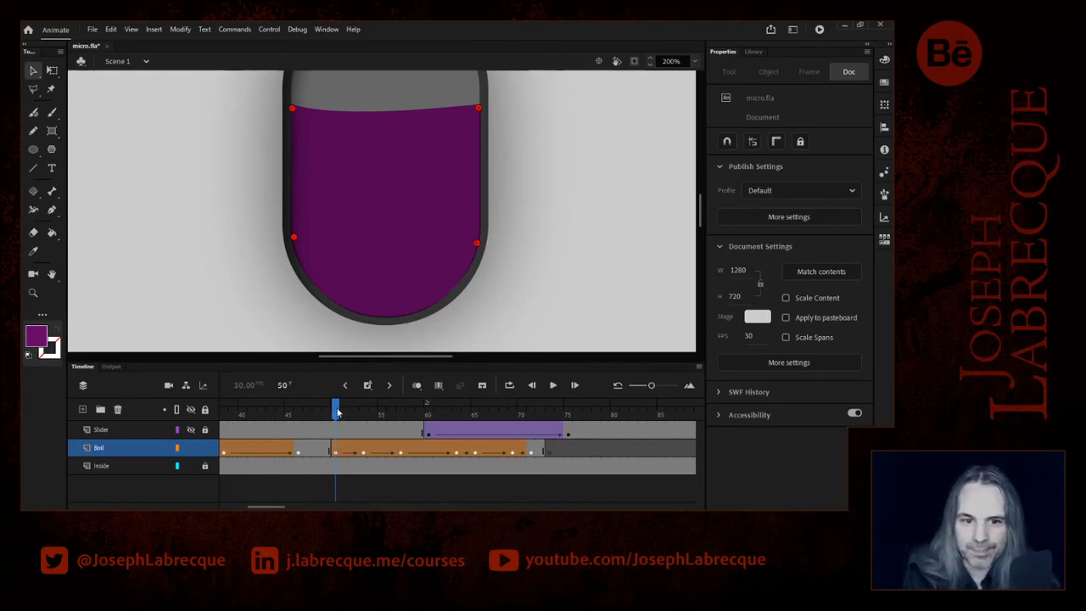
- At frame 53, move the shape hints to the purple fill's upper-left, lower-left, lower-right and upper-right edges
left_click_drag(337, 411, 362, 413)
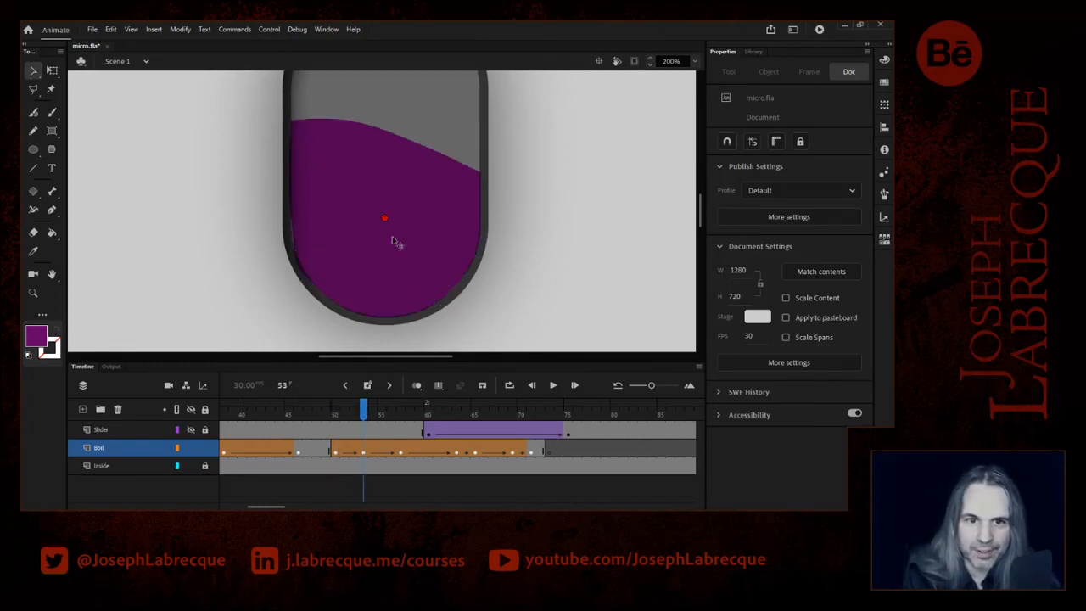
left_click(291, 128)
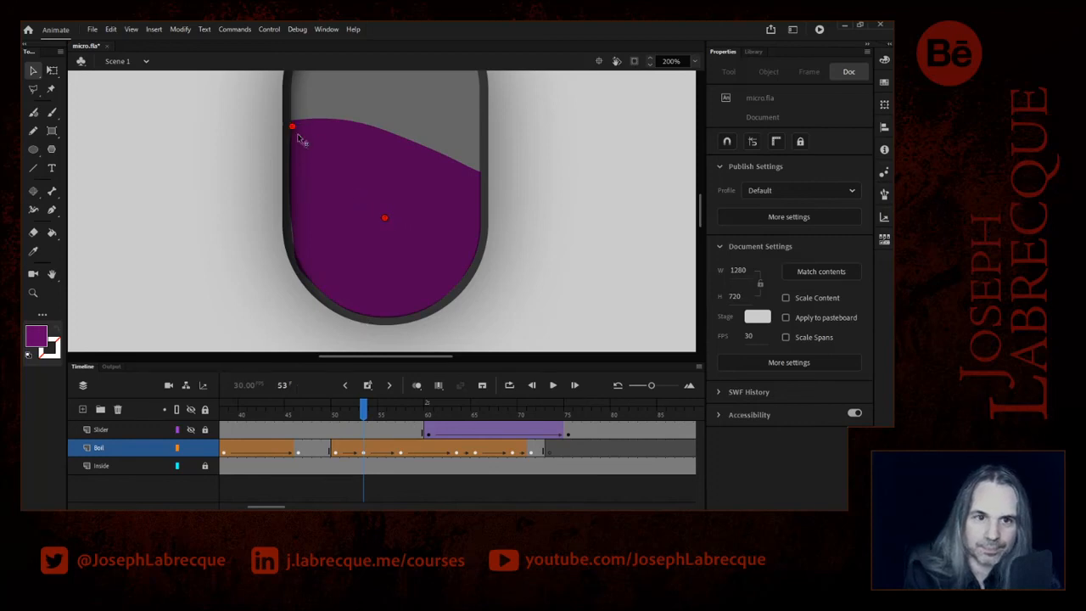
left_click(299, 258)
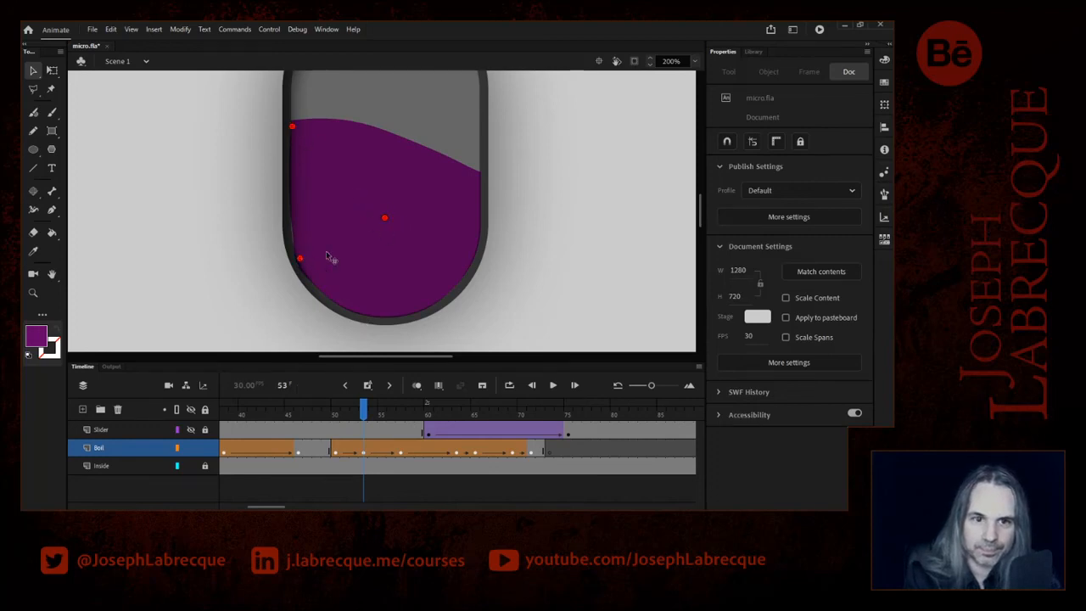
left_click(470, 258)
left_click(479, 176)
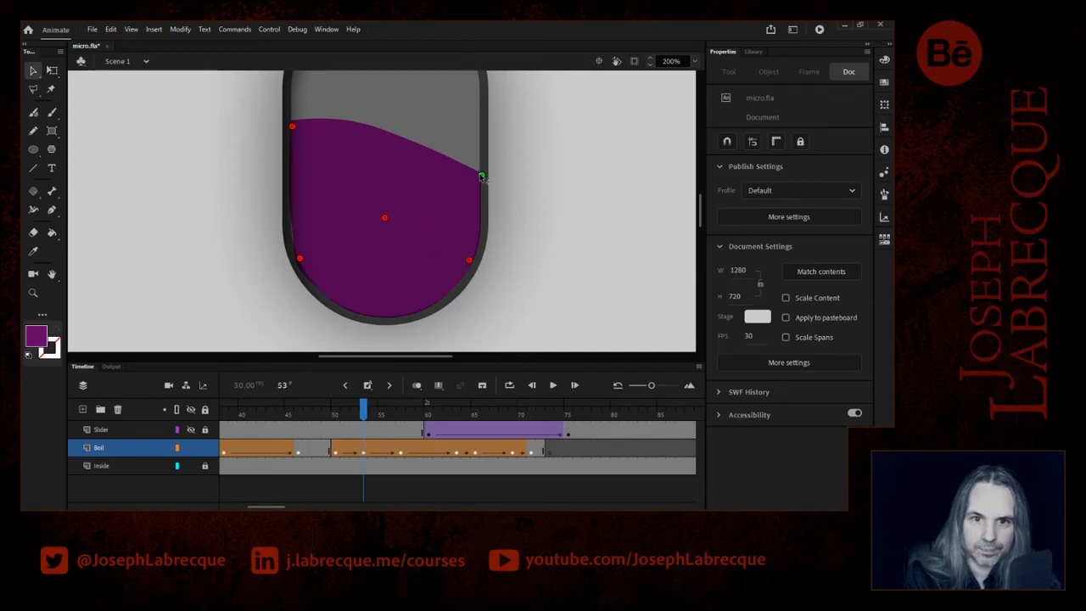
- Scrub from frame 53 back to frame 49 to review the hinted shape tween and its surrounding keyframes
mouse_move(365, 414)
left_mouse_down()
mouse_move(326, 413)
mouse_move(365, 417)
left_mouse_up()
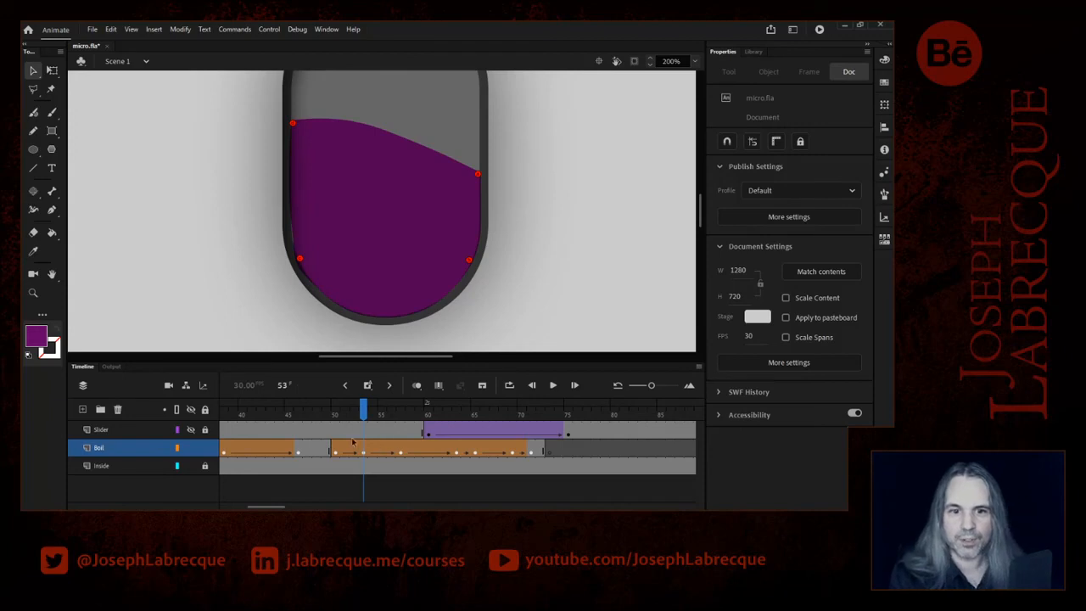
left_click_drag(360, 417, 326, 416)
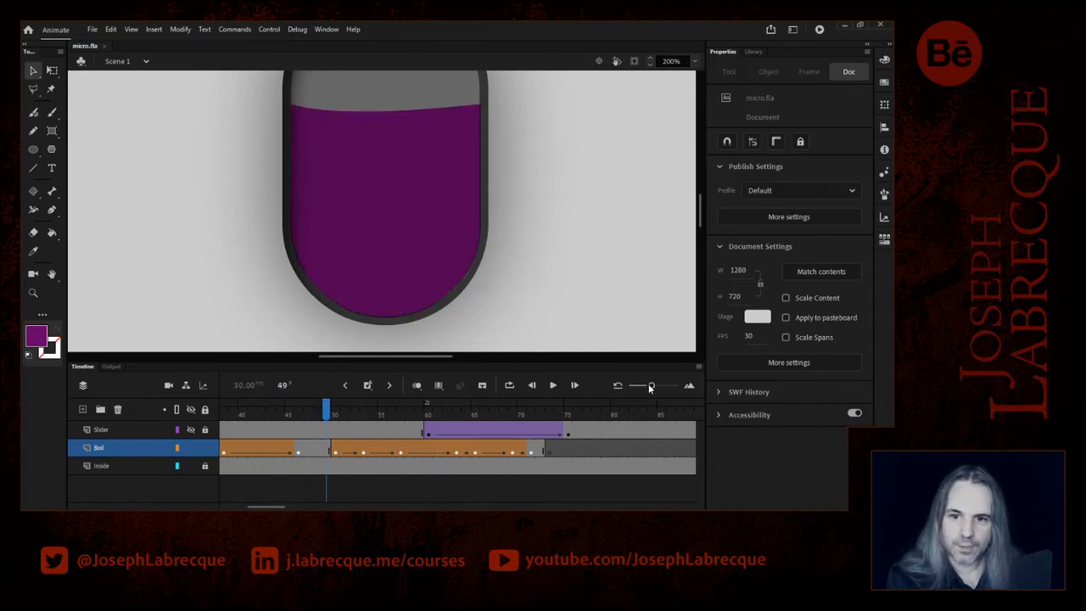
left_click_drag(650, 387, 645, 386)
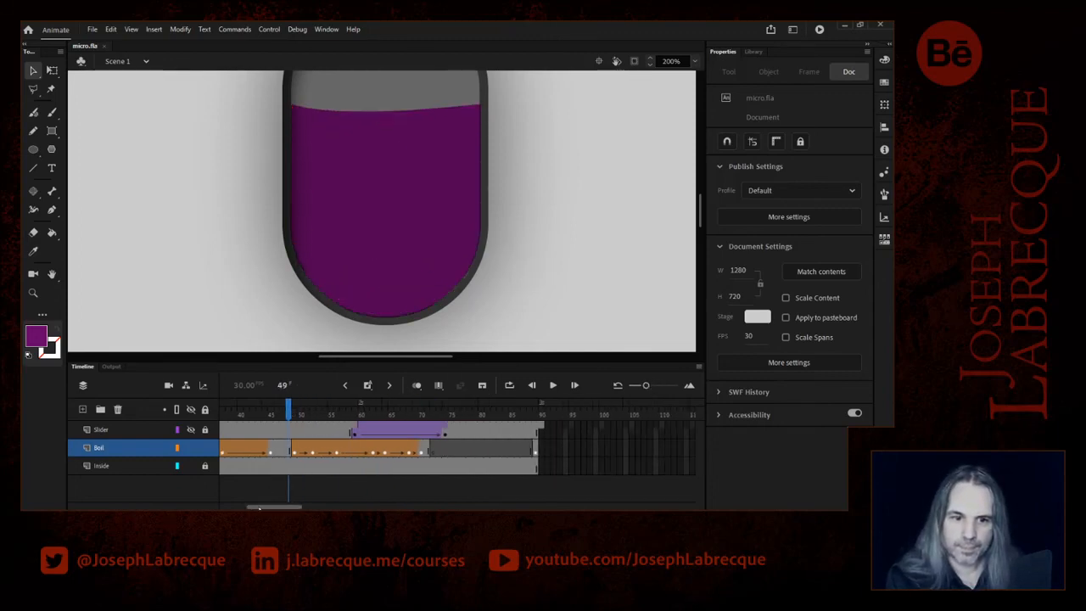
- Return to frame 30 and make the hidden Slider layer visible
left_click_drag(259, 508, 241, 507)
left_click_drag(440, 414, 325, 416)
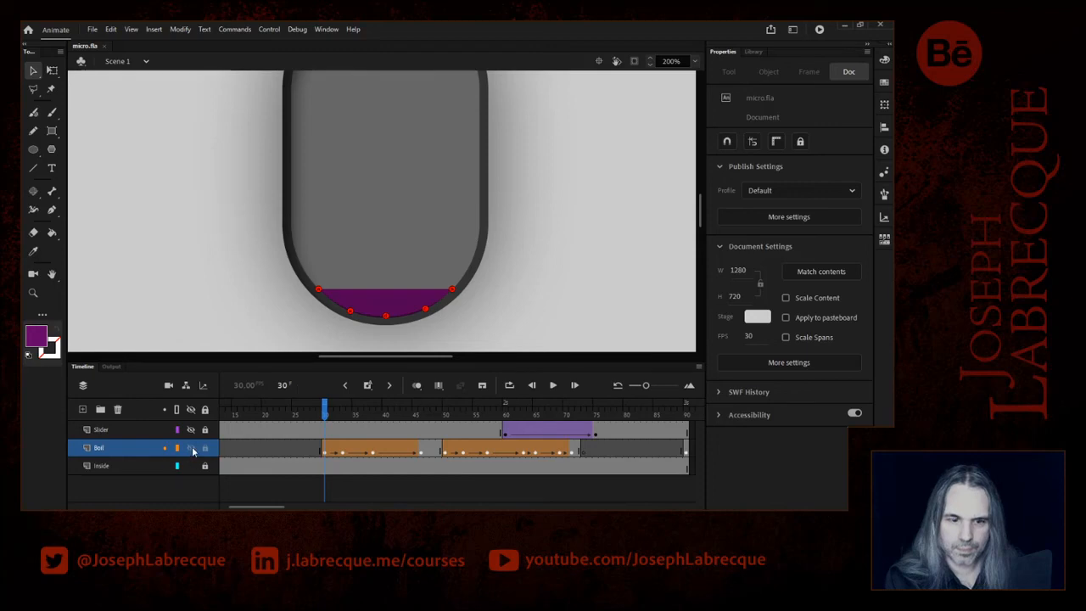
left_click(188, 429)
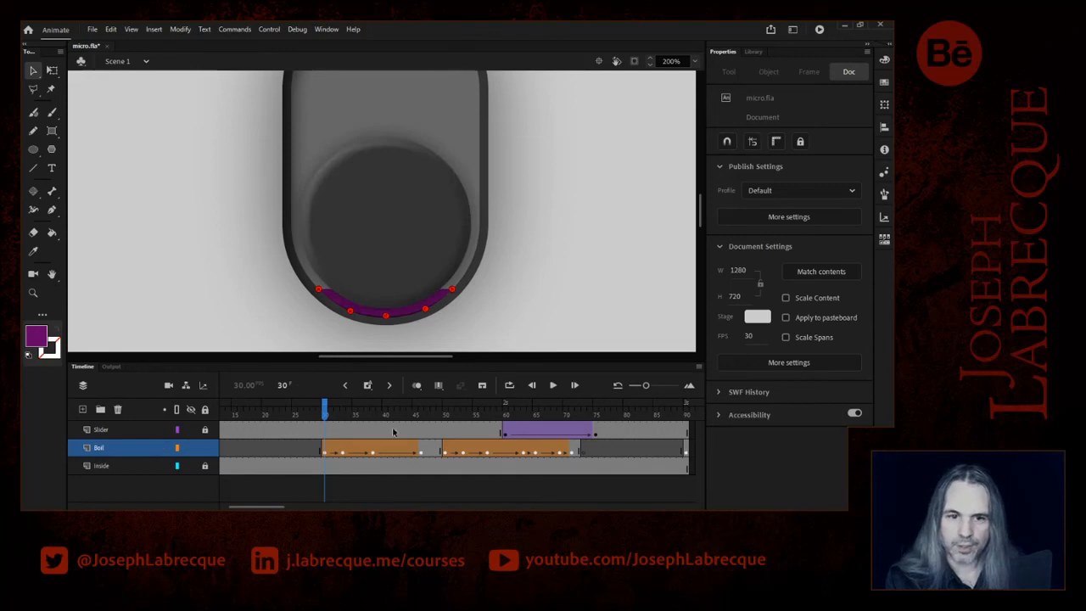
- Apply an Alpha color effect of 23% to all frames of the Boil layer and save the file
left_click(136, 449)
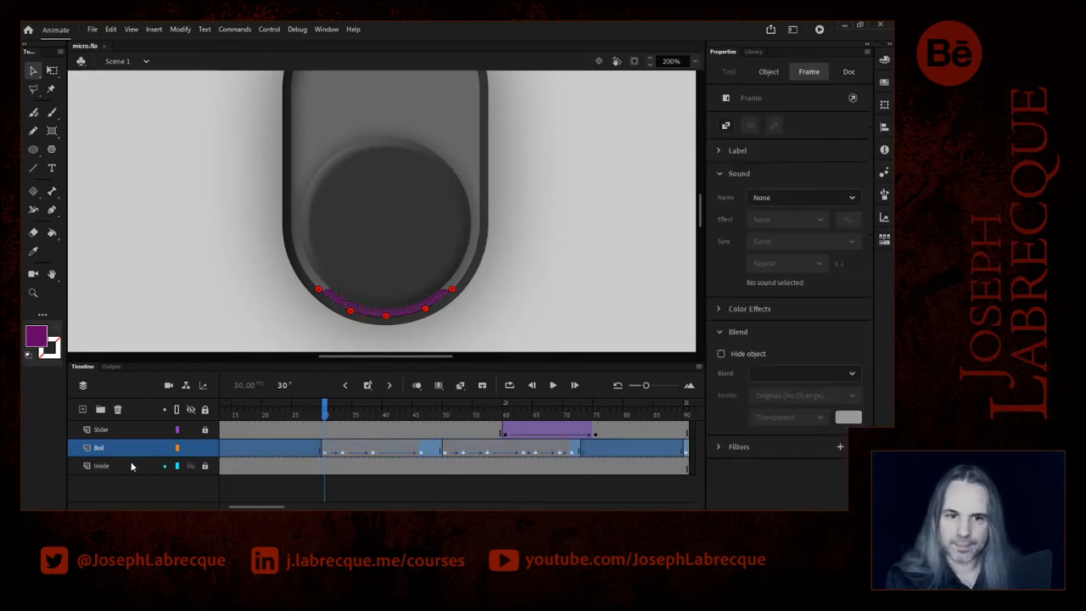
left_click(720, 308)
left_click(772, 333)
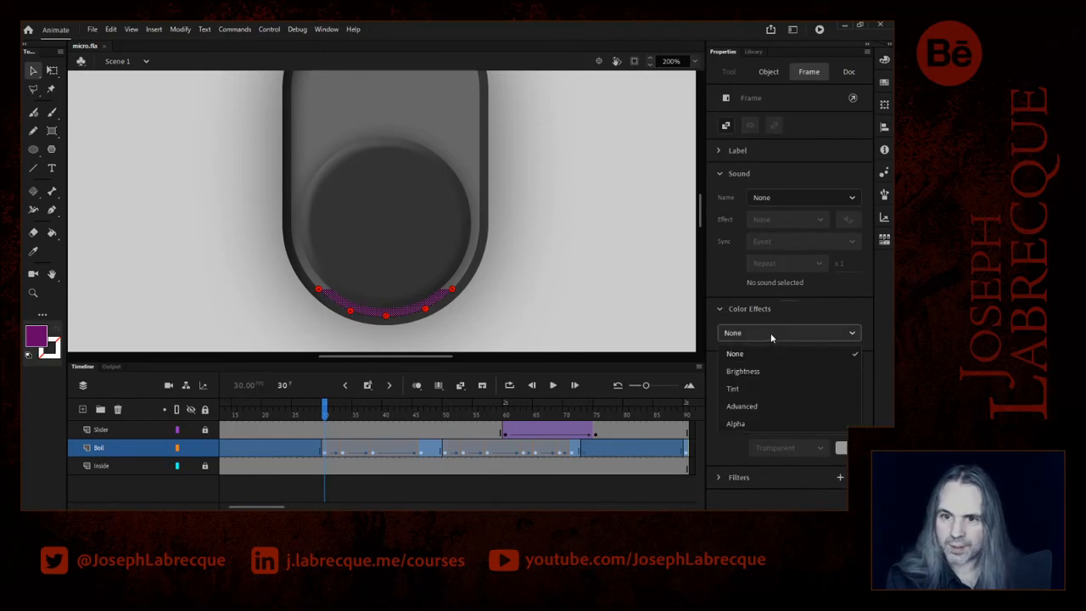
left_click(774, 422)
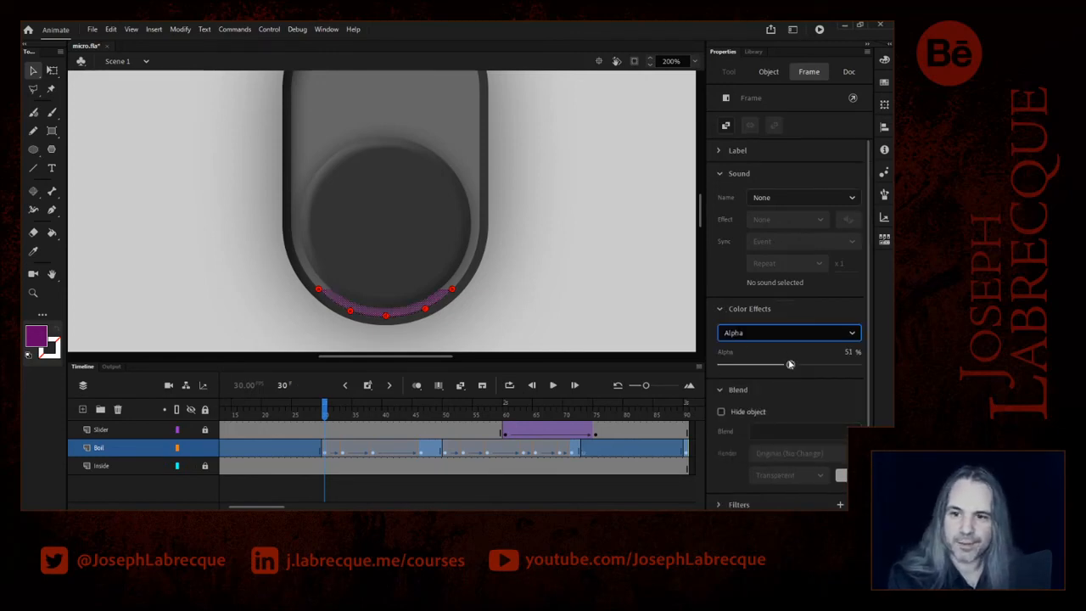
left_click_drag(791, 367, 756, 368)
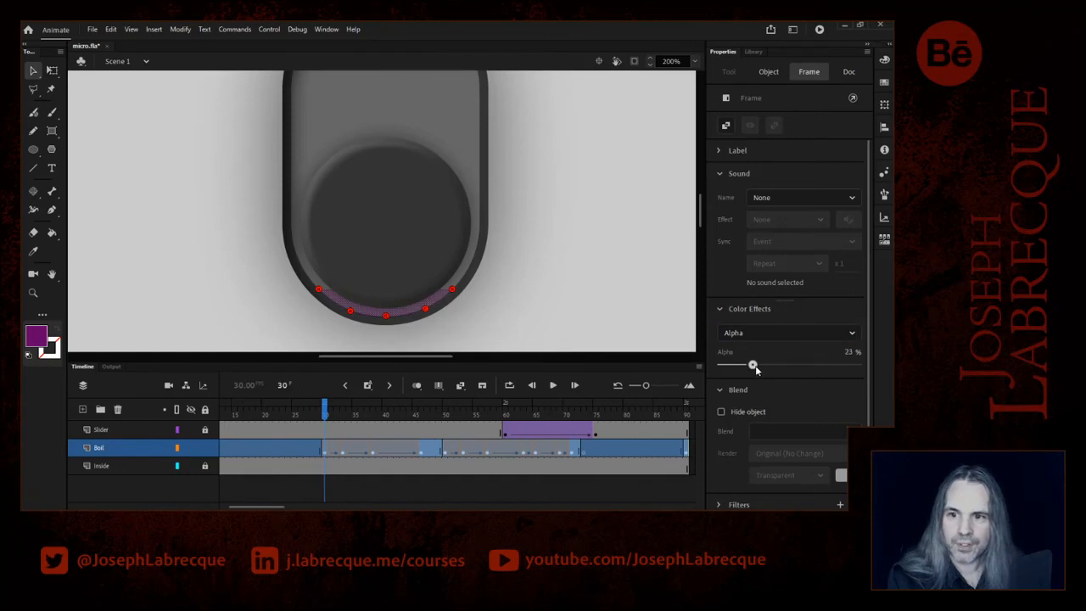
left_click(627, 344)
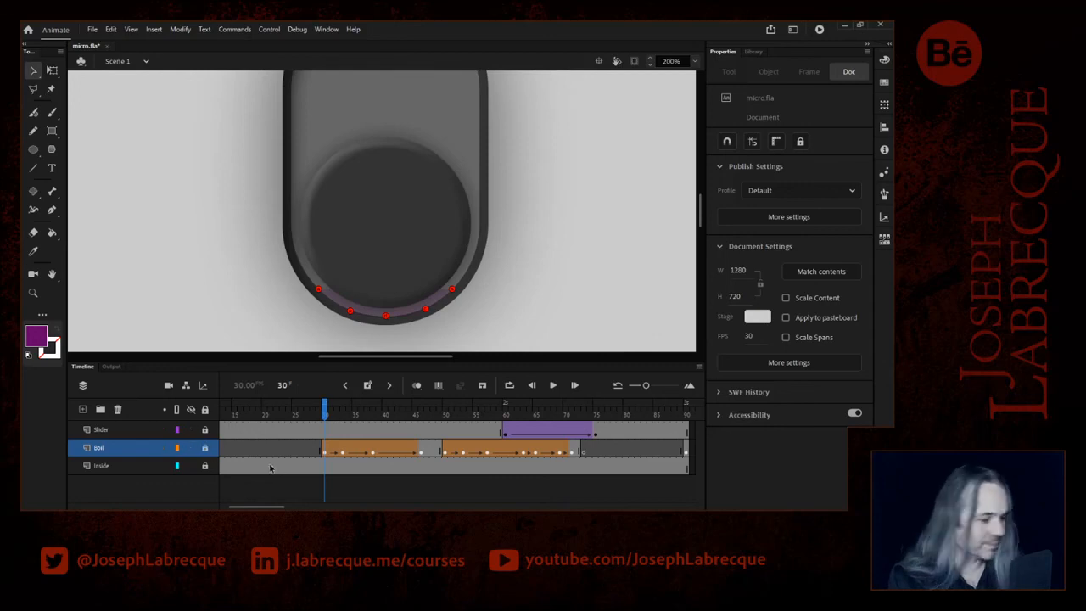
key("ctrl+s")
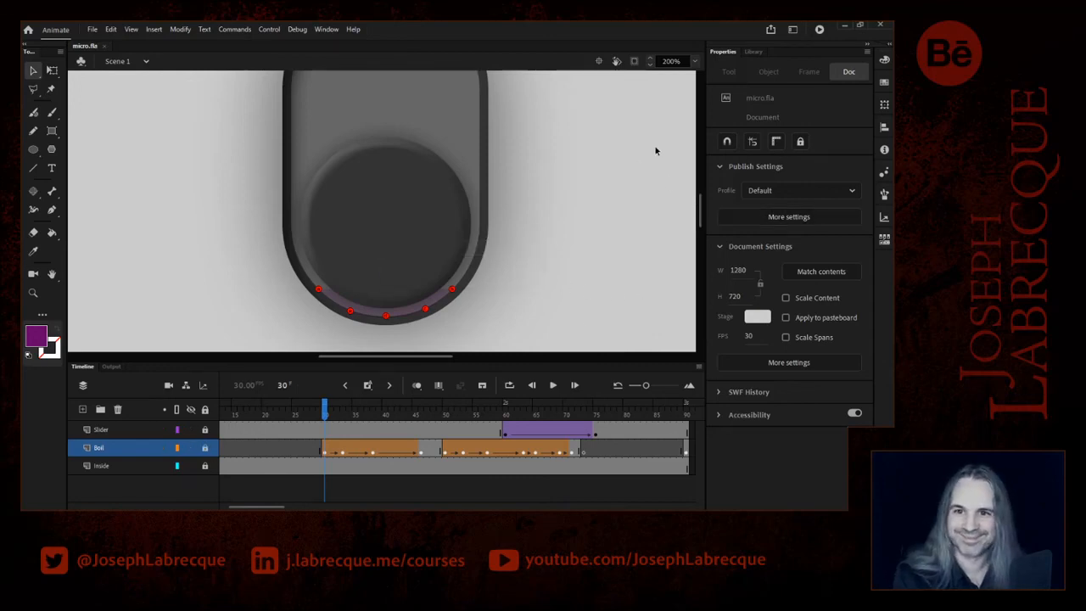
- With the stage at 100% zoom, raise the Boil layer's alpha to 54% at frame 31
left_click(691, 60)
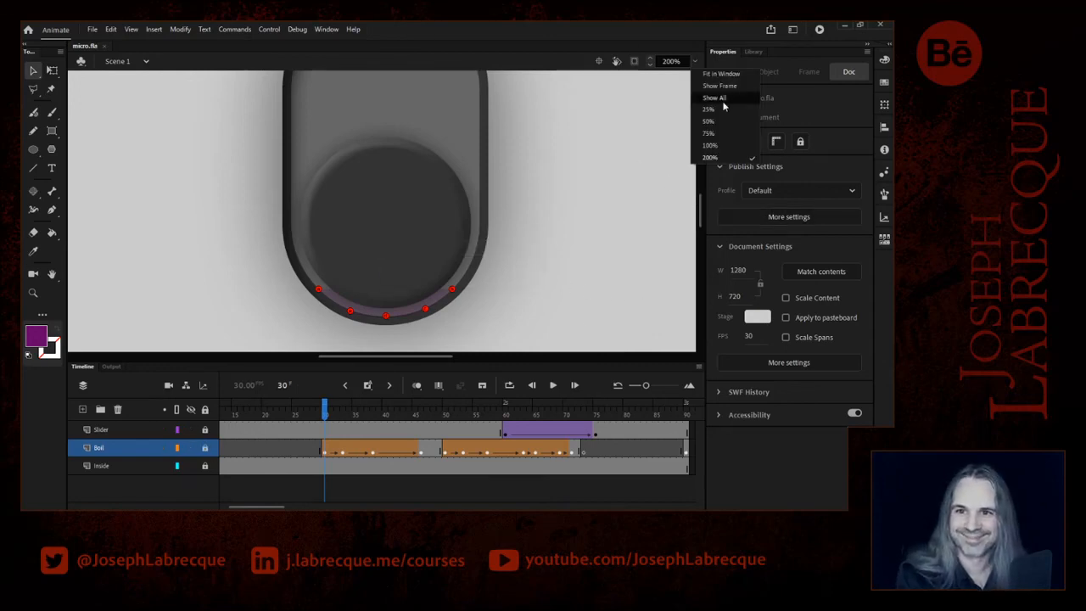
left_click(714, 146)
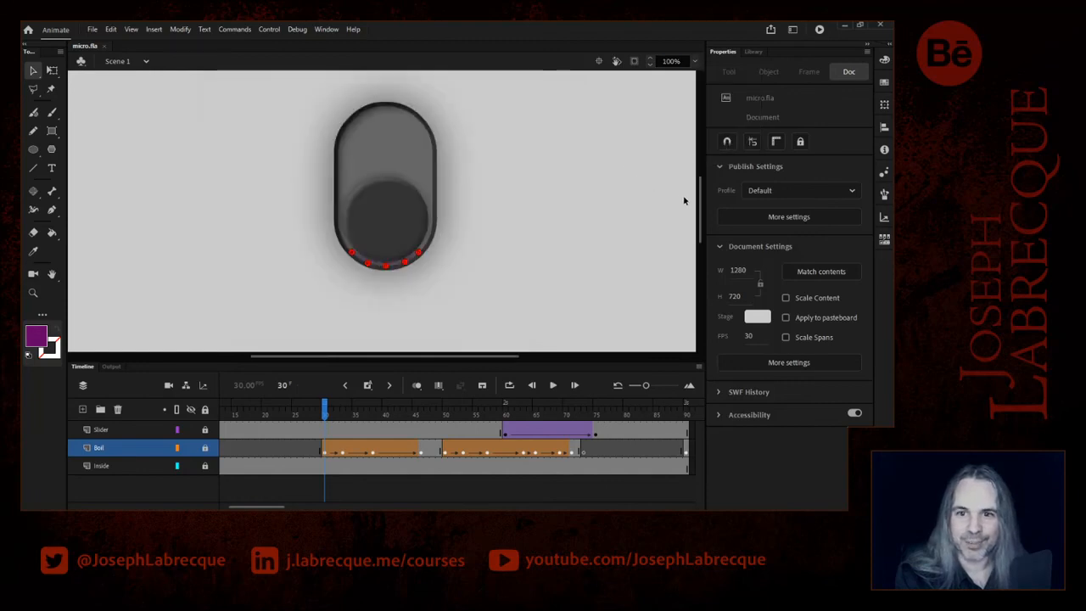
scroll(676, 201, "up", 1)
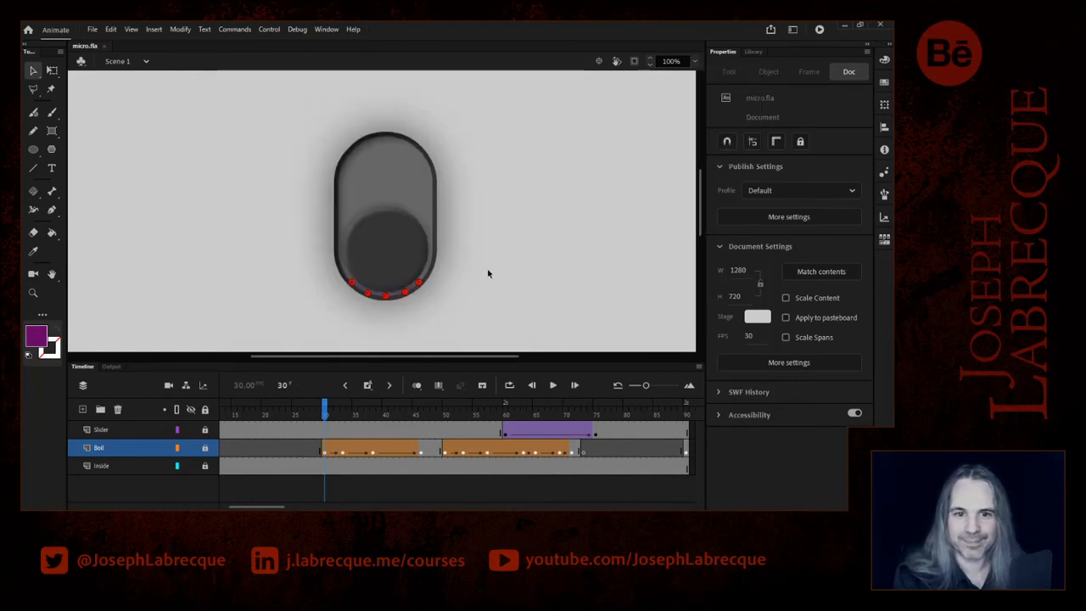
left_click_drag(327, 413, 402, 407)
left_click(127, 454)
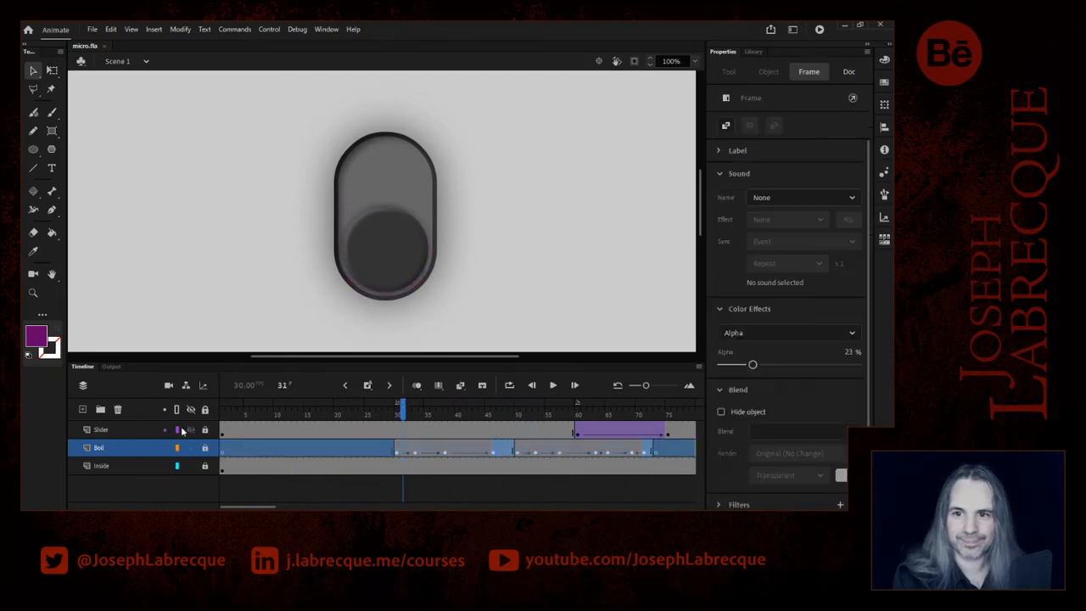
left_click_drag(753, 366, 794, 365)
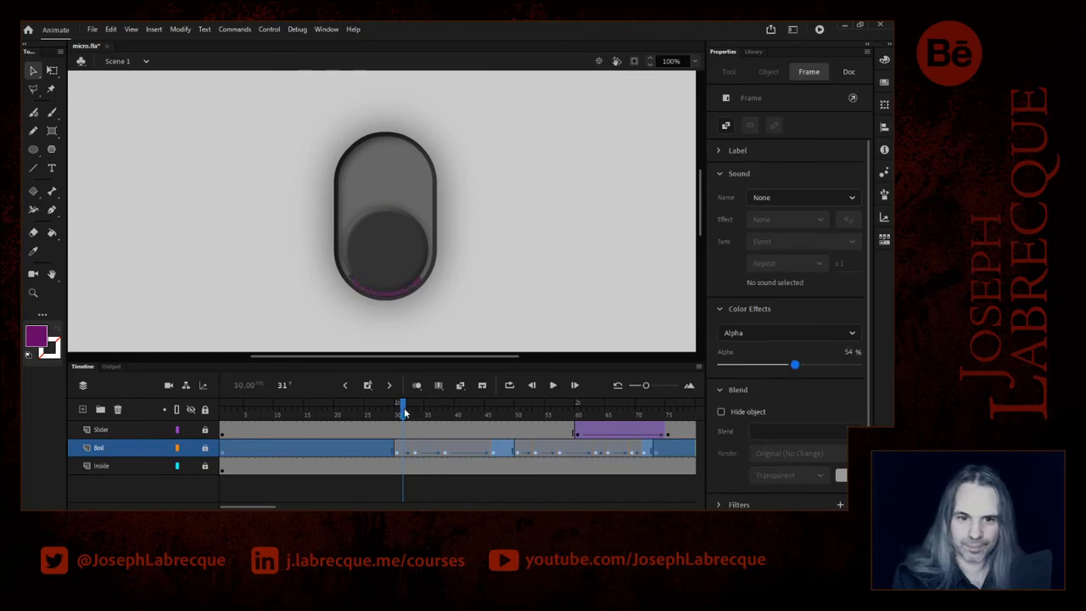
- Check the purple fill at frame 32 and save the file
mouse_move(404, 413)
left_mouse_down()
mouse_move(427, 413)
mouse_move(396, 413)
mouse_move(409, 414)
left_mouse_up()
left_click(411, 452)
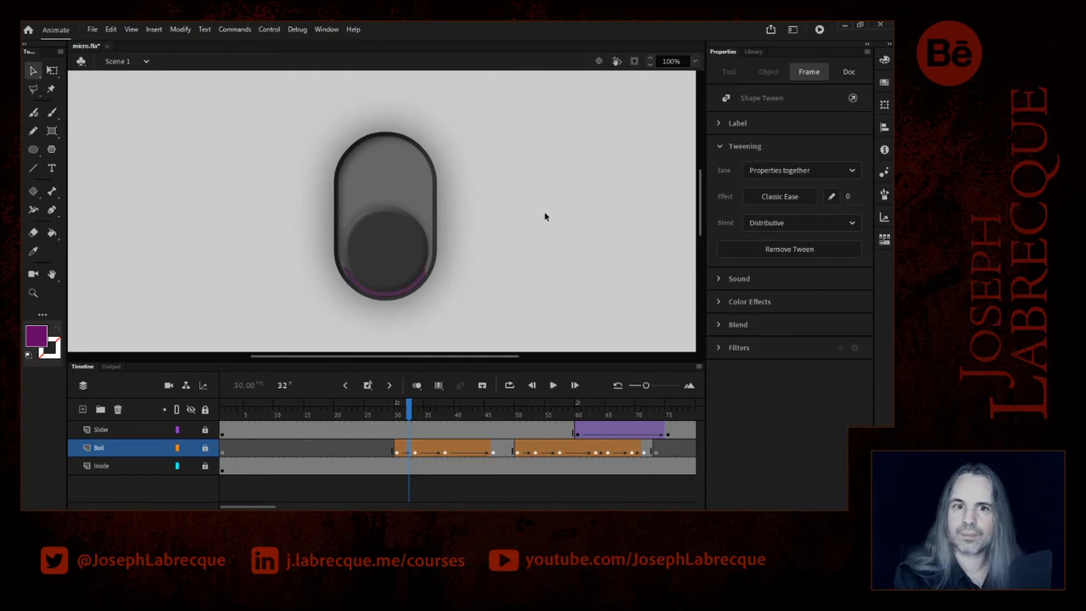
left_click(412, 353)
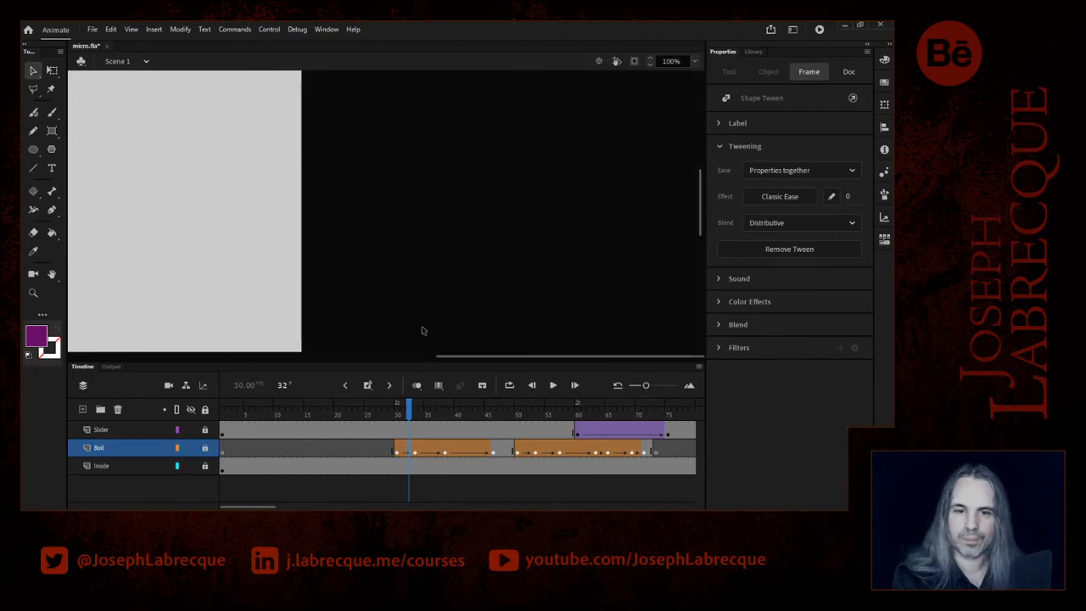
left_click(598, 61)
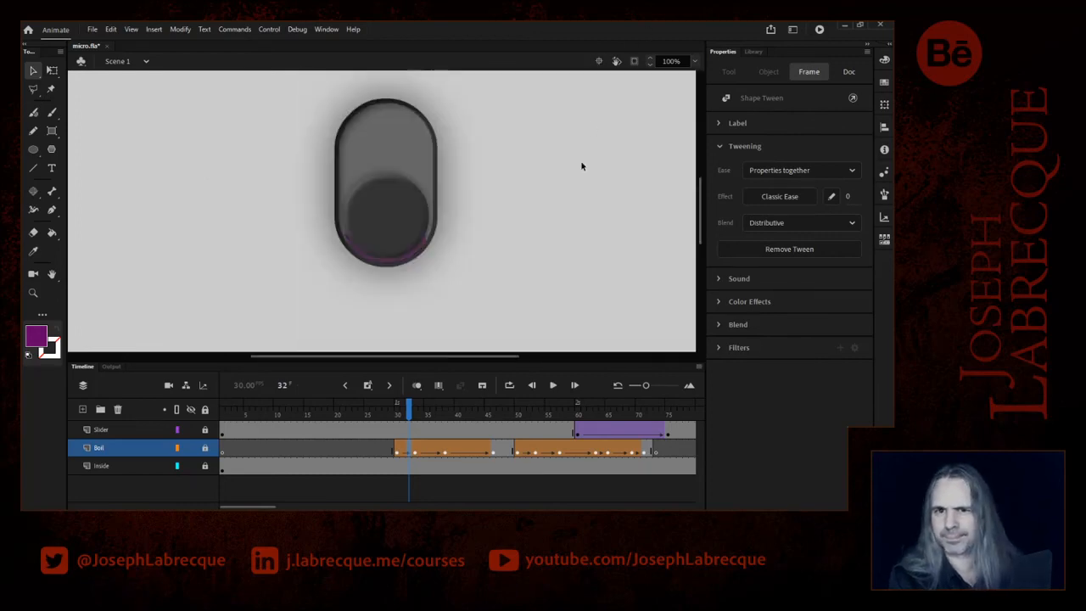
scroll(670, 203, "up", 1)
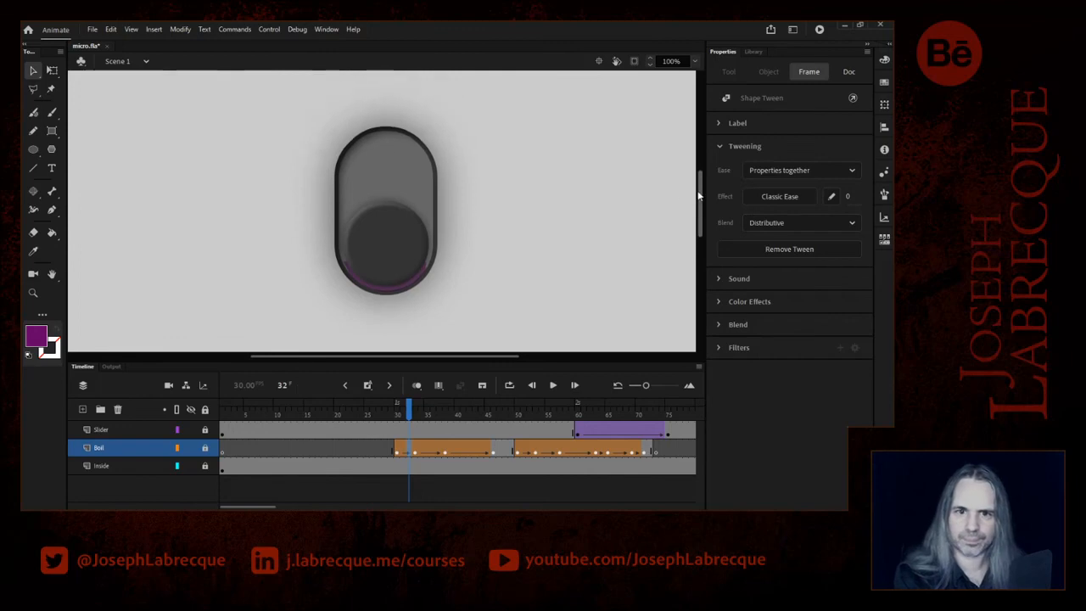
key("ctrl+s")
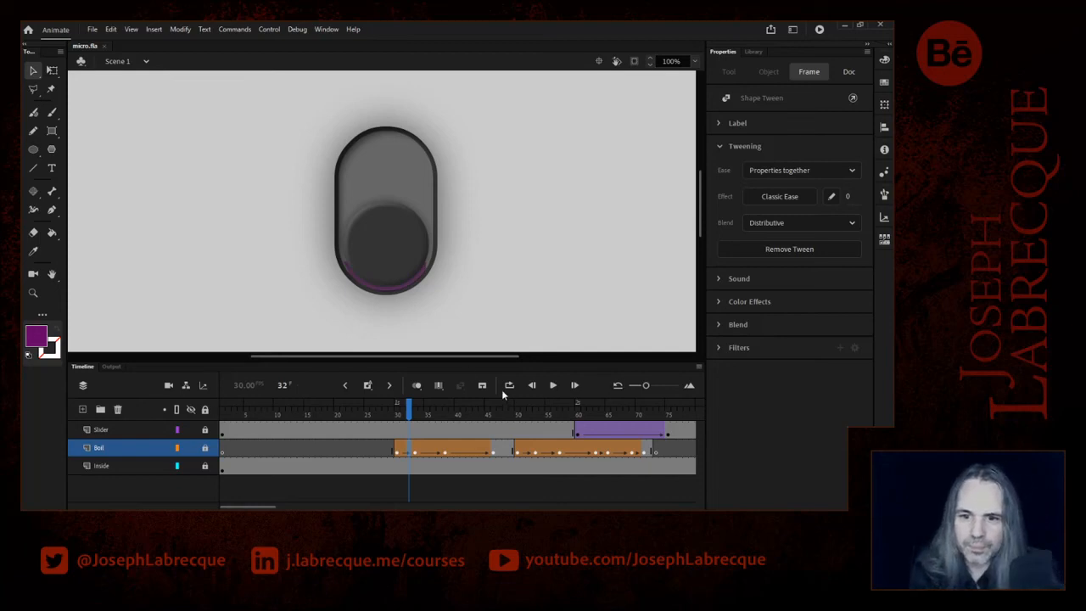
- Scrub from frame 32 to frame 75 to review the liquid fill and the knob's movement
left_click_drag(638, 386, 643, 386)
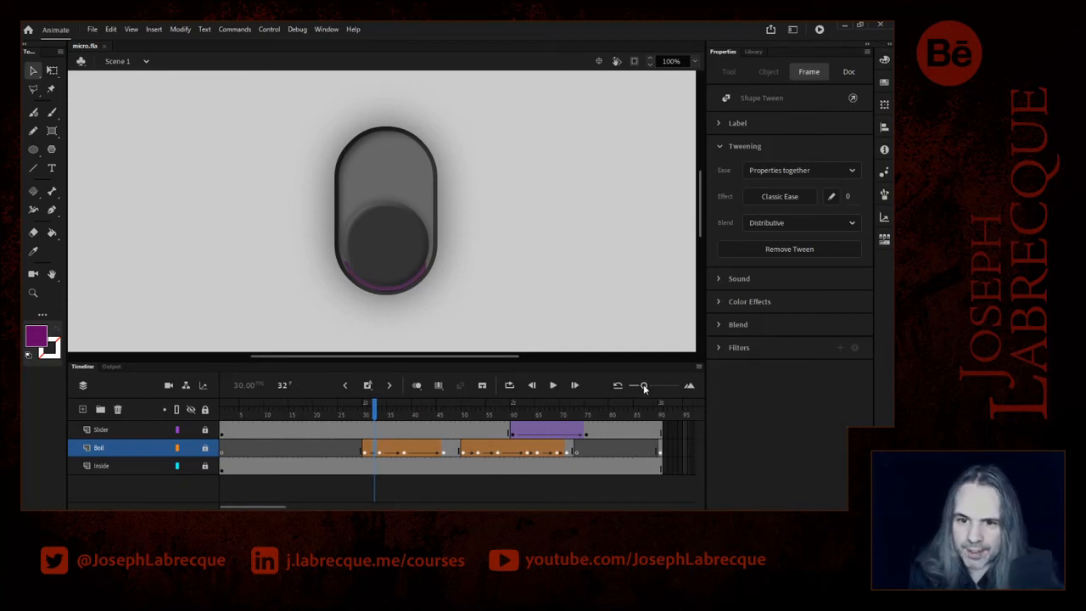
left_click_drag(374, 413, 454, 434)
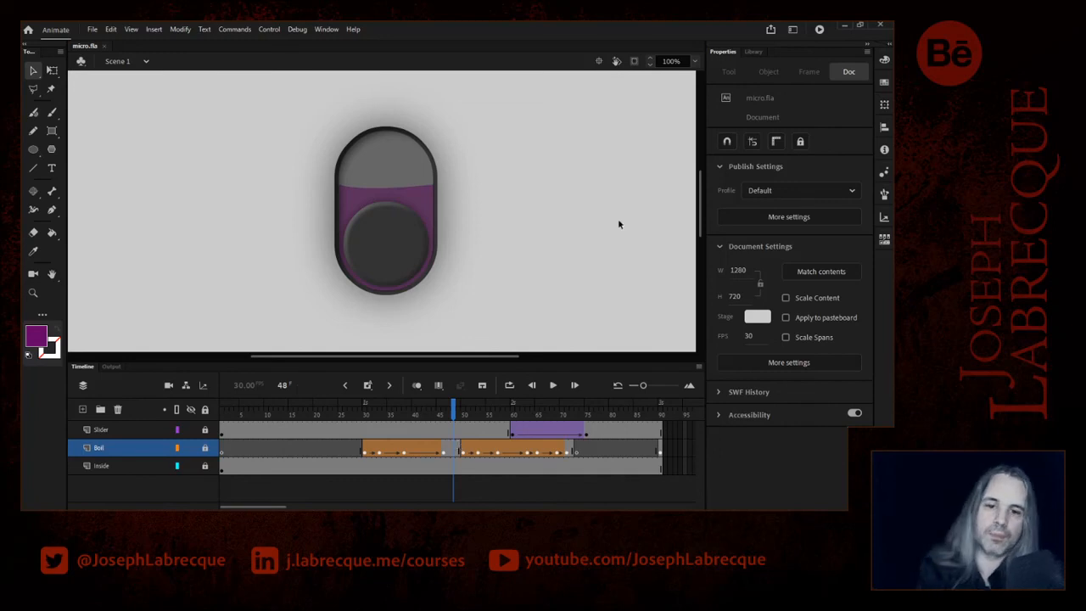
left_click(450, 415)
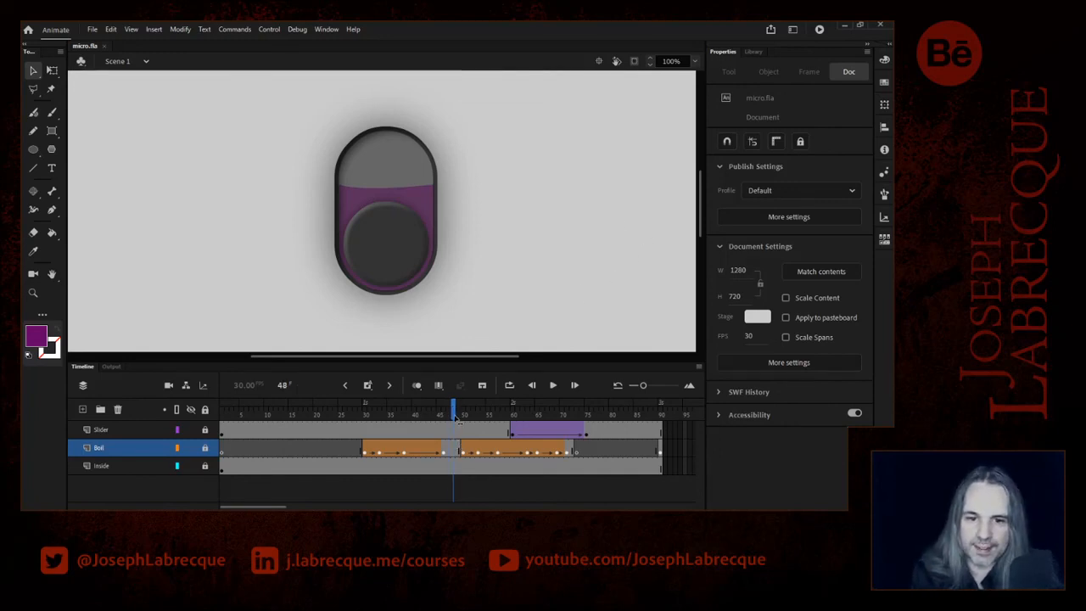
left_click(454, 414)
left_click(459, 415)
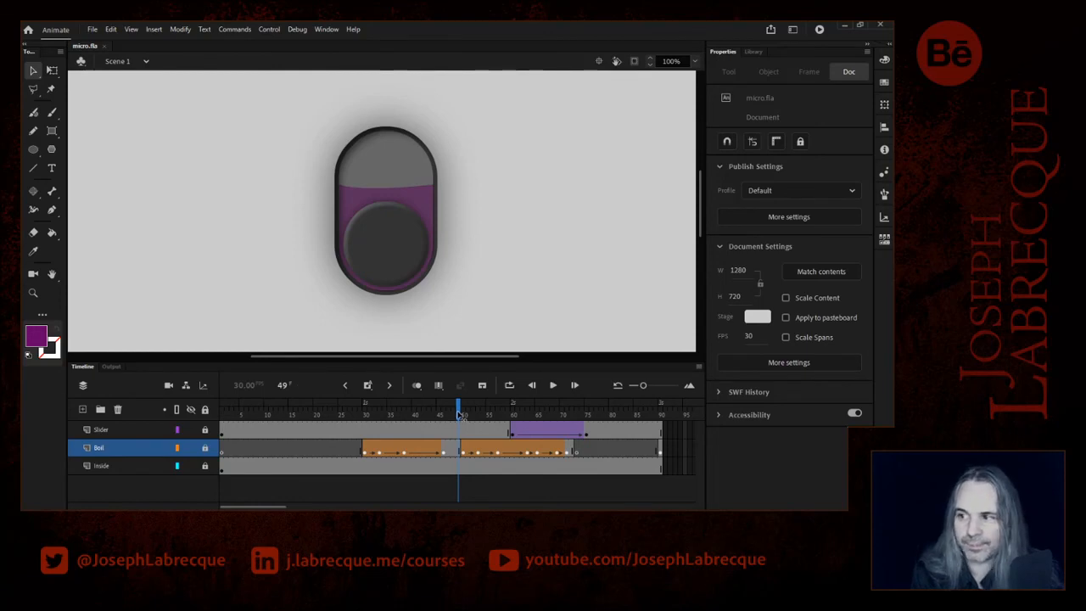
left_click_drag(459, 415, 581, 445)
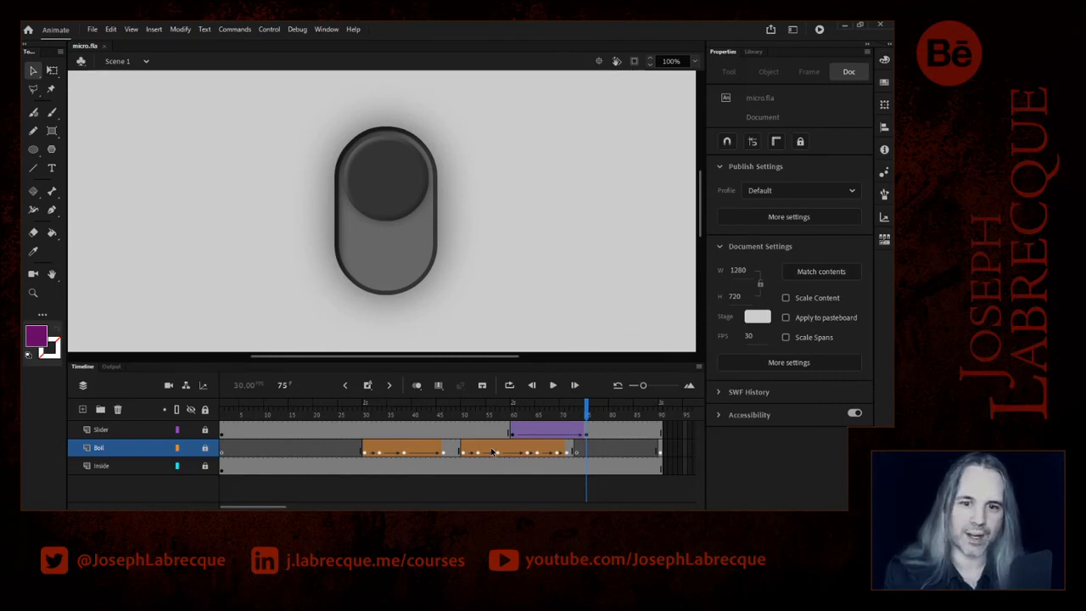
- Select the Boil layer with its shape tweens and delete it
left_click(286, 451)
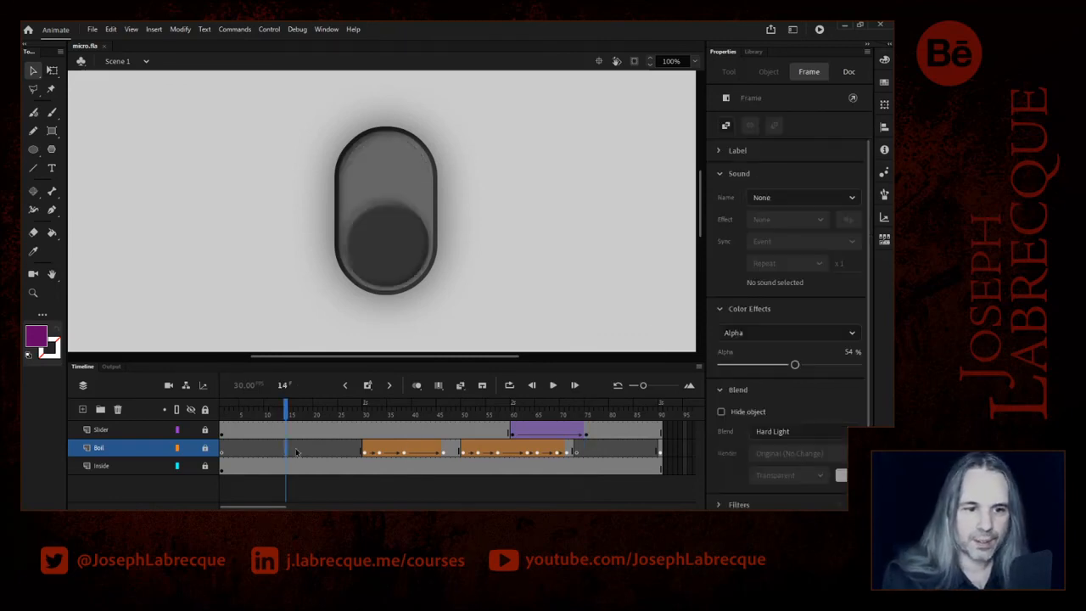
left_click(114, 447)
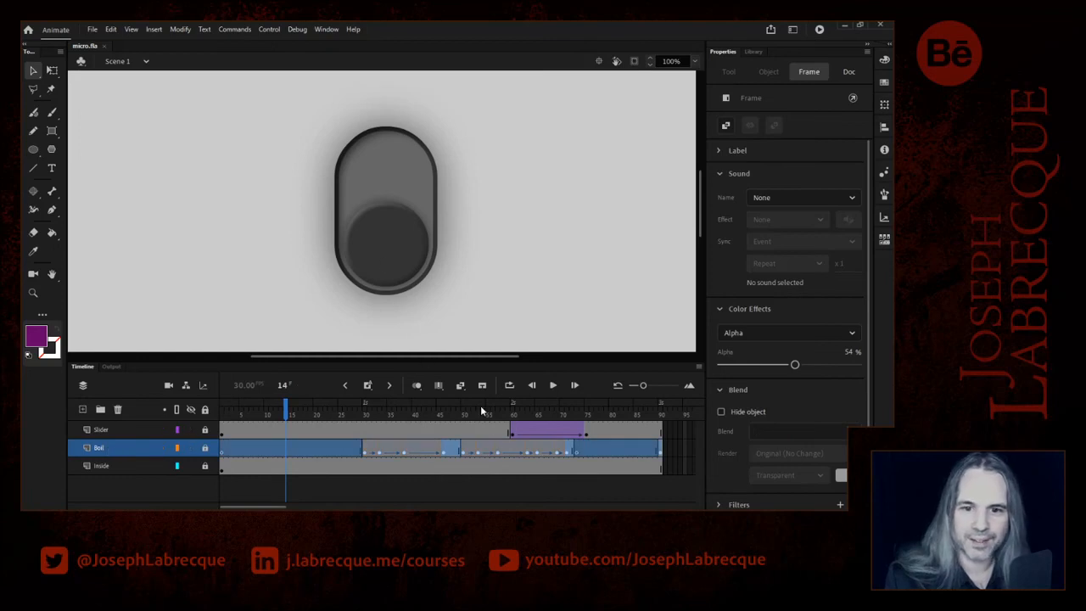
left_click_drag(419, 407, 374, 407)
left_click(113, 447)
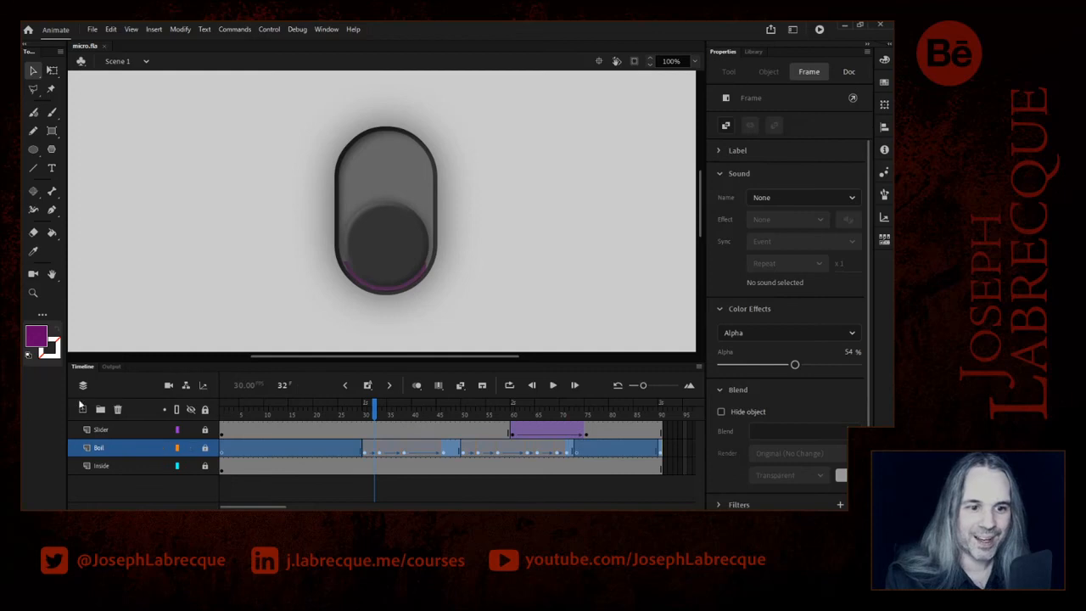
left_click(119, 412)
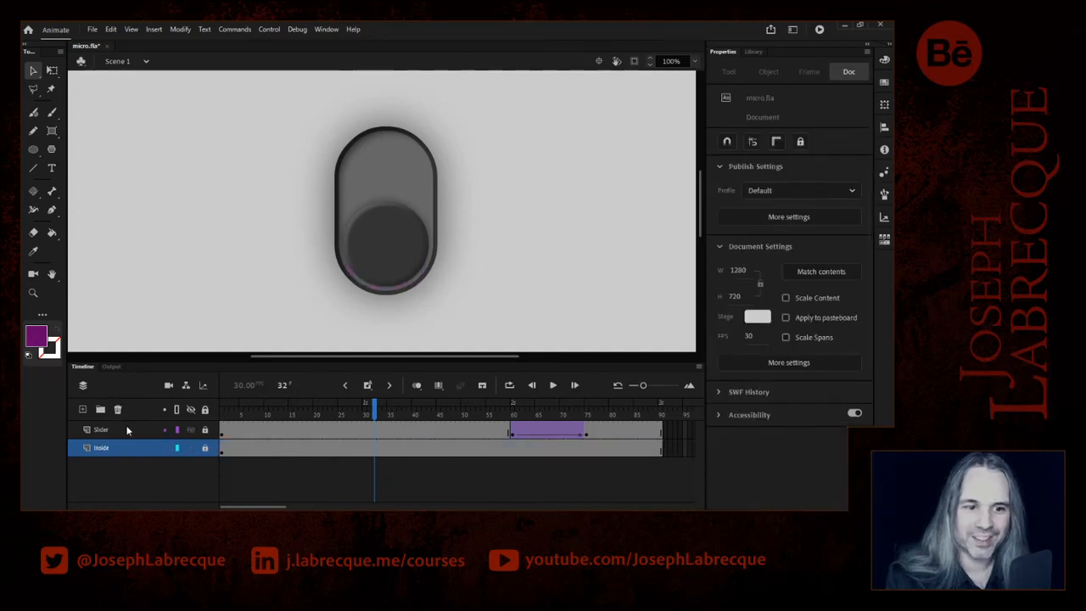
- Add a new layer between Slider and Inside and name it Boil
left_click(83, 409)
double_click(102, 448)
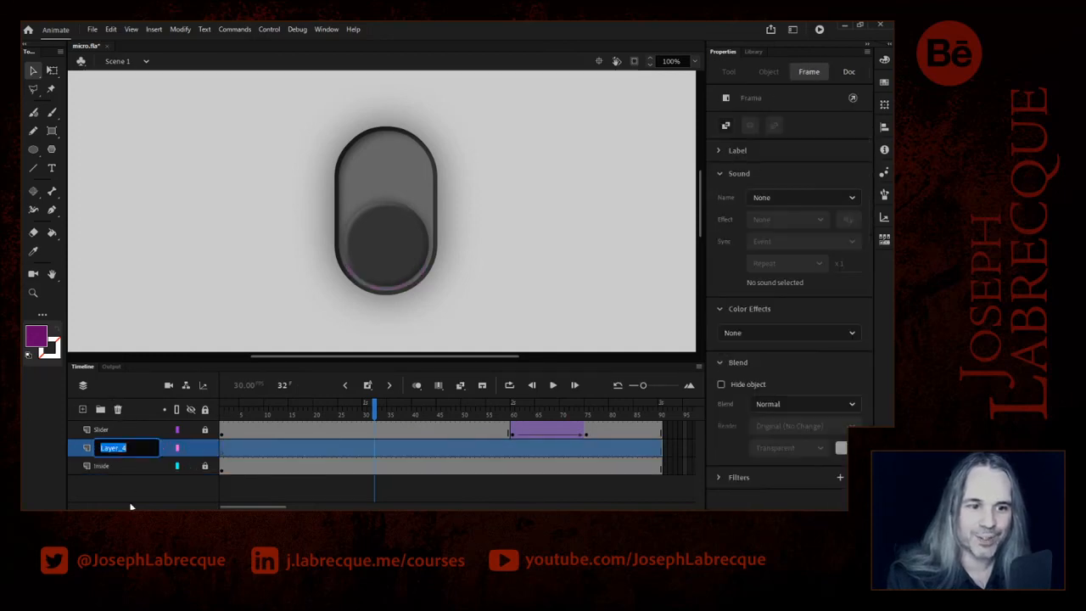
type("Boil")
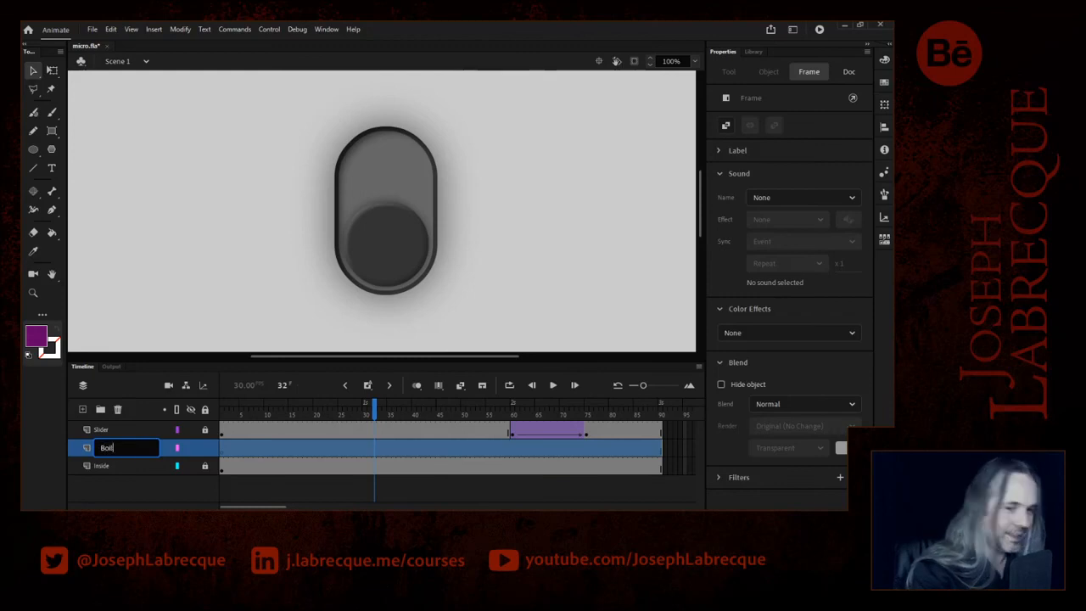
left_click(153, 492)
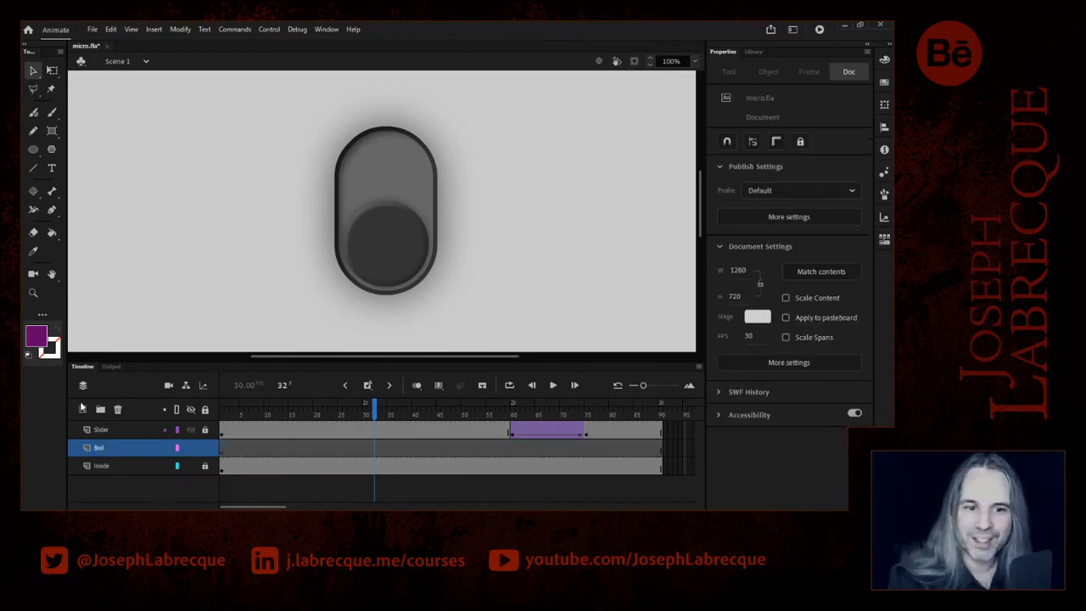
- Insert a keyframe at frame 30 of the new Boil layer and paste the copied 180 × 300 track rectangle
mouse_move(378, 417)
left_mouse_down()
mouse_move(514, 416)
mouse_move(350, 416)
mouse_move(365, 418)
left_mouse_up()
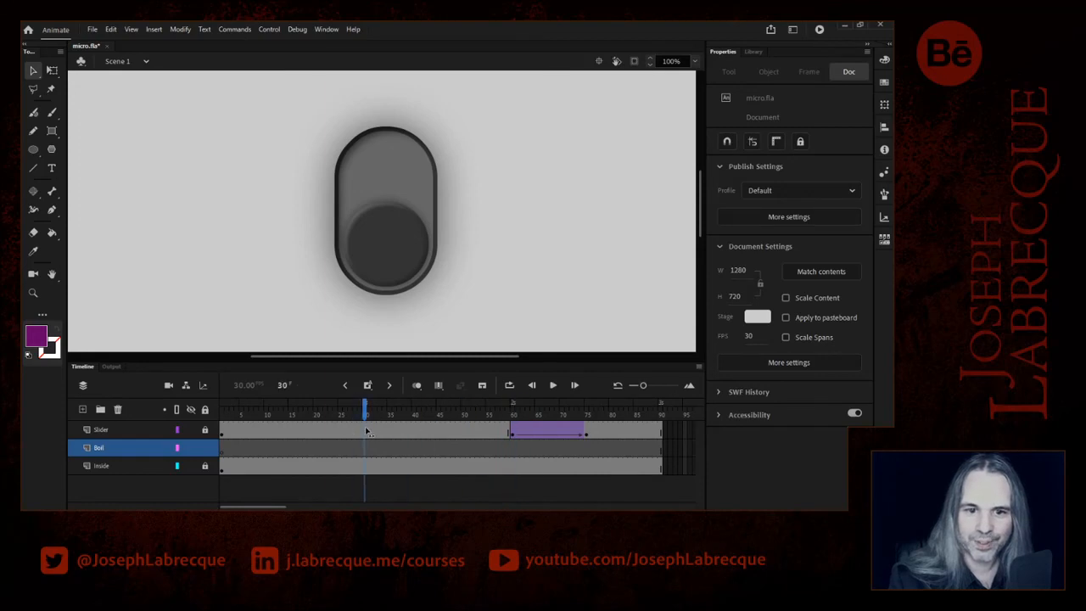
left_click(367, 457)
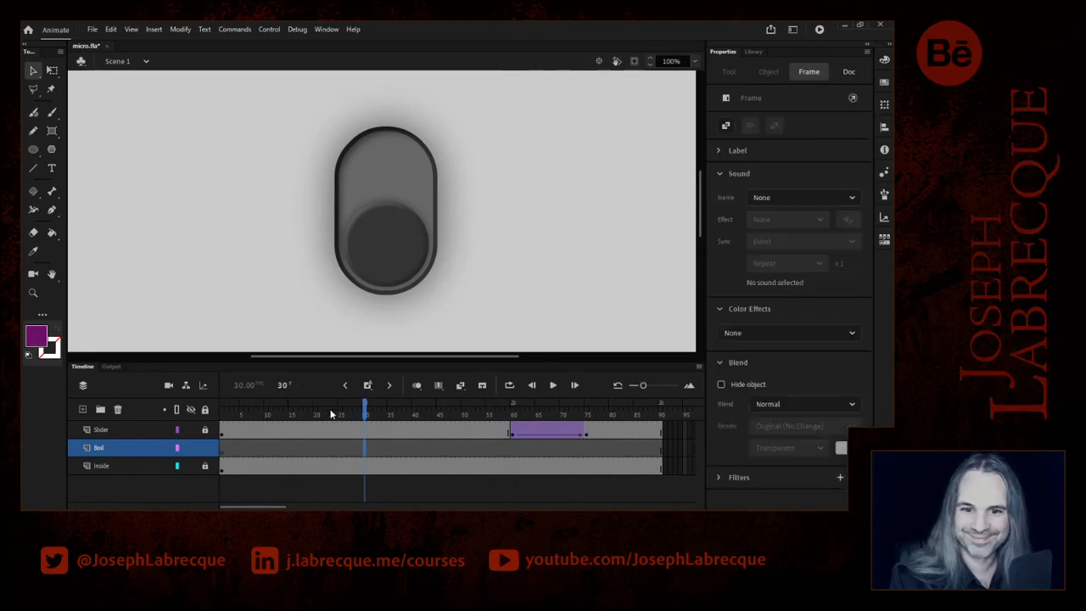
right_click(466, 186)
left_click(532, 229)
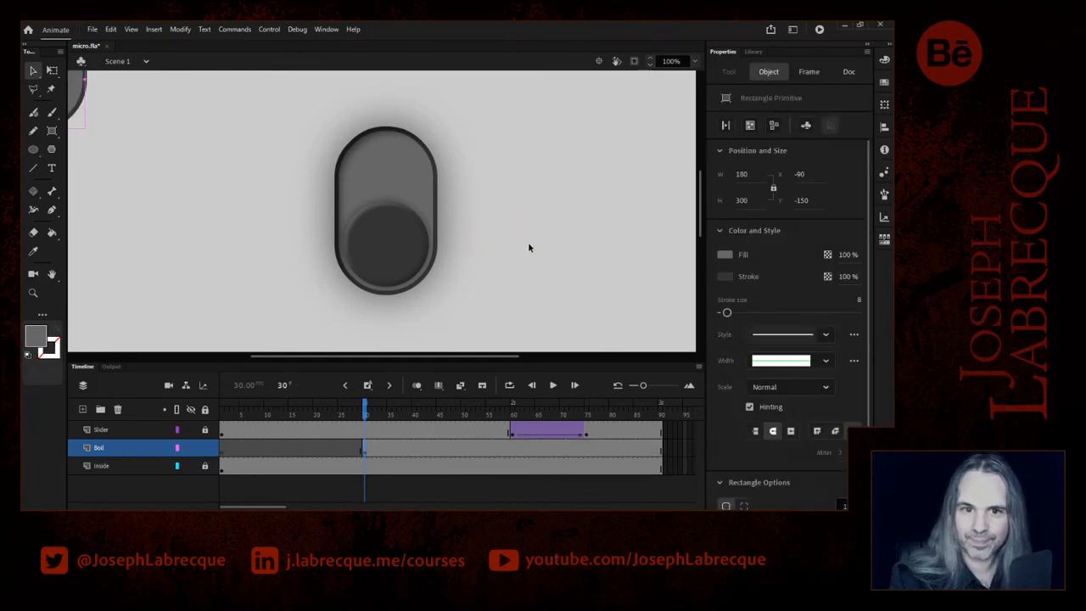
- Center the pasted rectangle horizontally and vertically on the stage
left_click(884, 126)
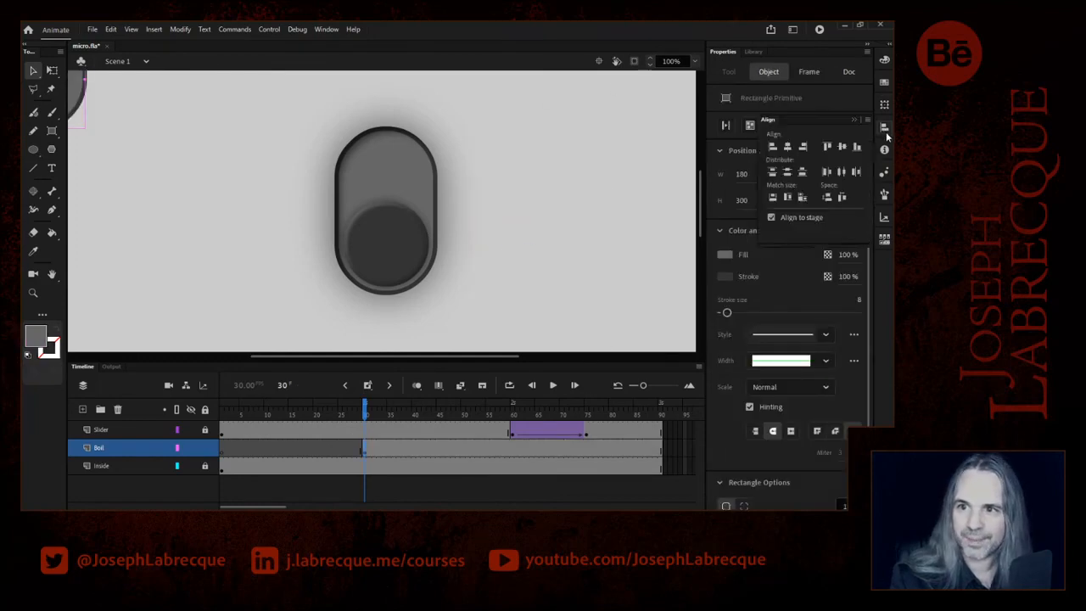
left_click(787, 148)
left_click(843, 148)
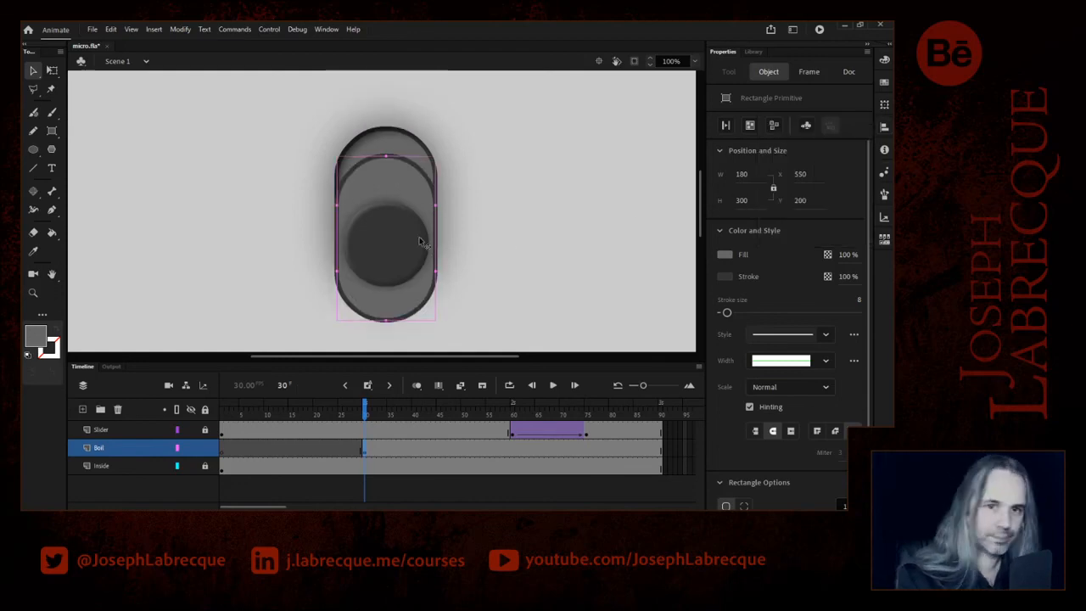
- Nudge the pasted rectangle up to Y 150 so it lines up with the slider track
key("shift+Up")
key("shift+Up")
key("shift+Up")
key("shift+Up")
key("shift+Up")
key("shift+Up")
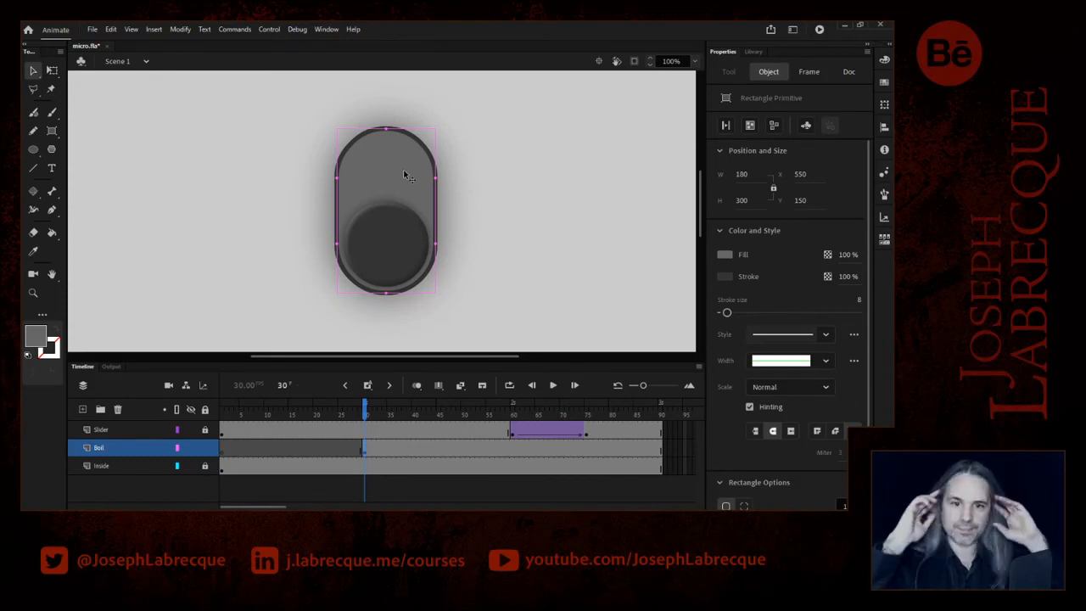
left_click(534, 183)
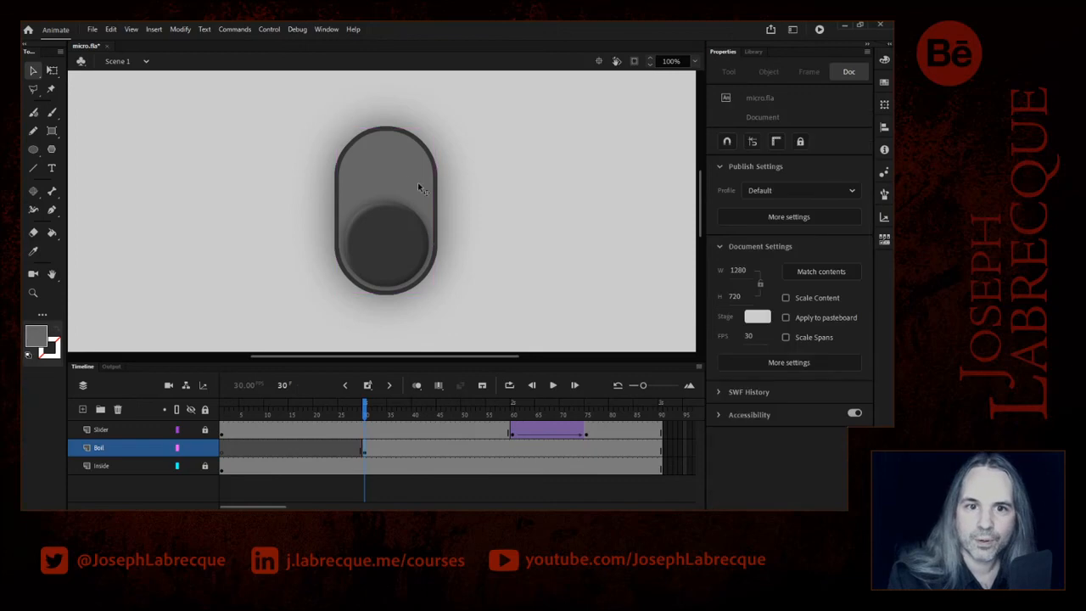
- Rename the Boil layer as BoilMask
left_click(417, 183)
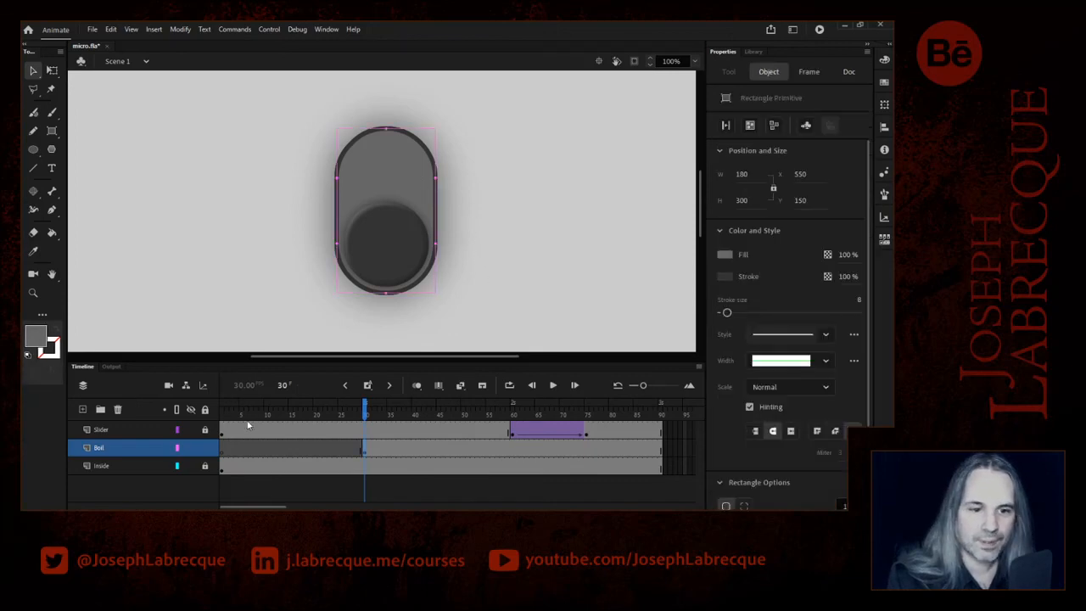
double_click(106, 450)
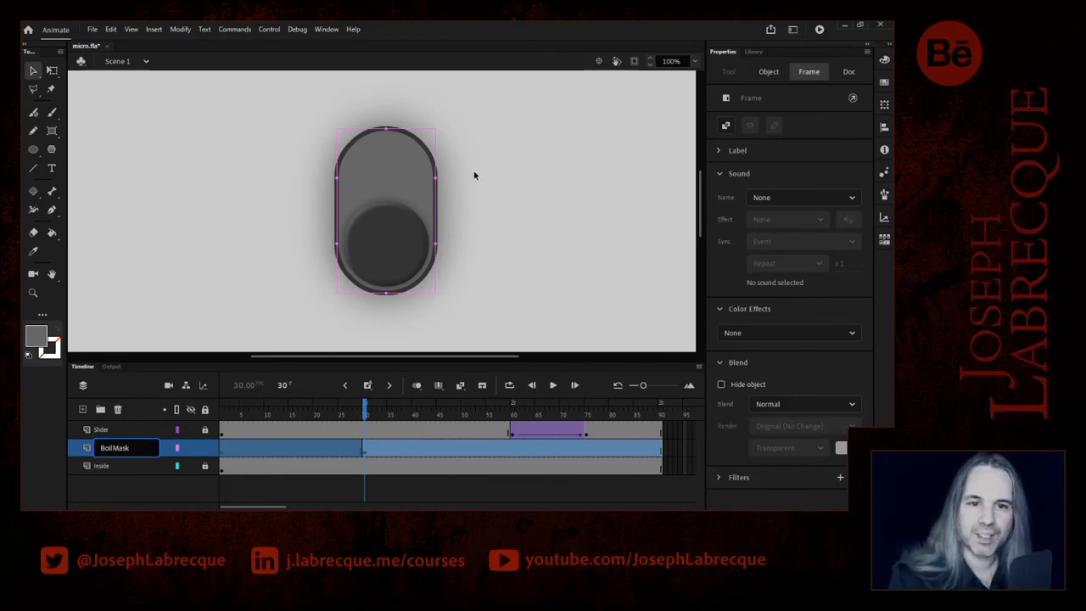
left_click(405, 173)
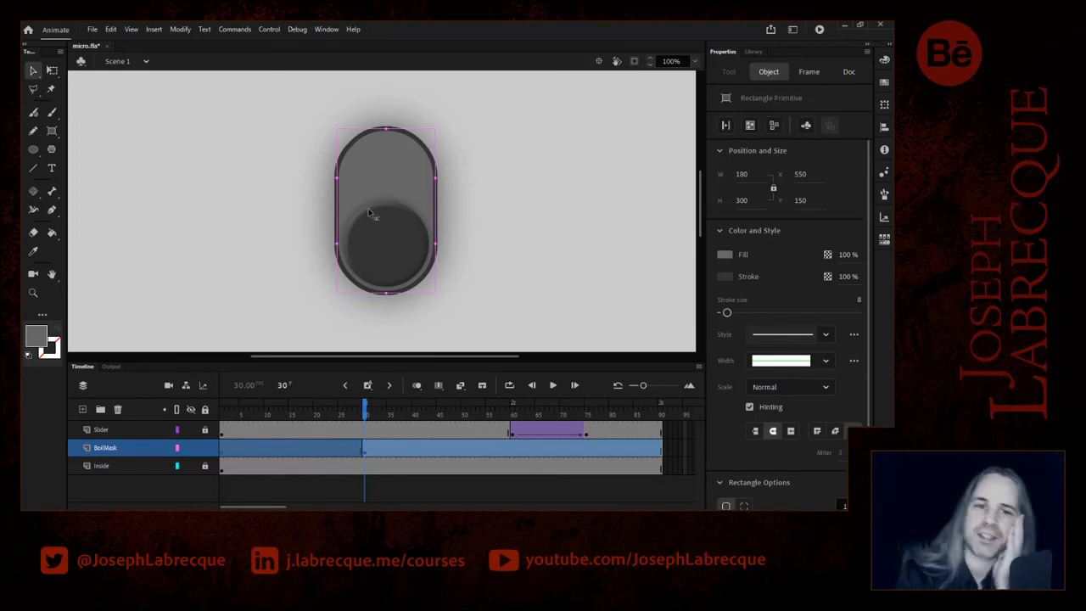
- Set both the fill and the stroke of the BoilMask rectangle to bright green #33FF00
left_click(726, 277)
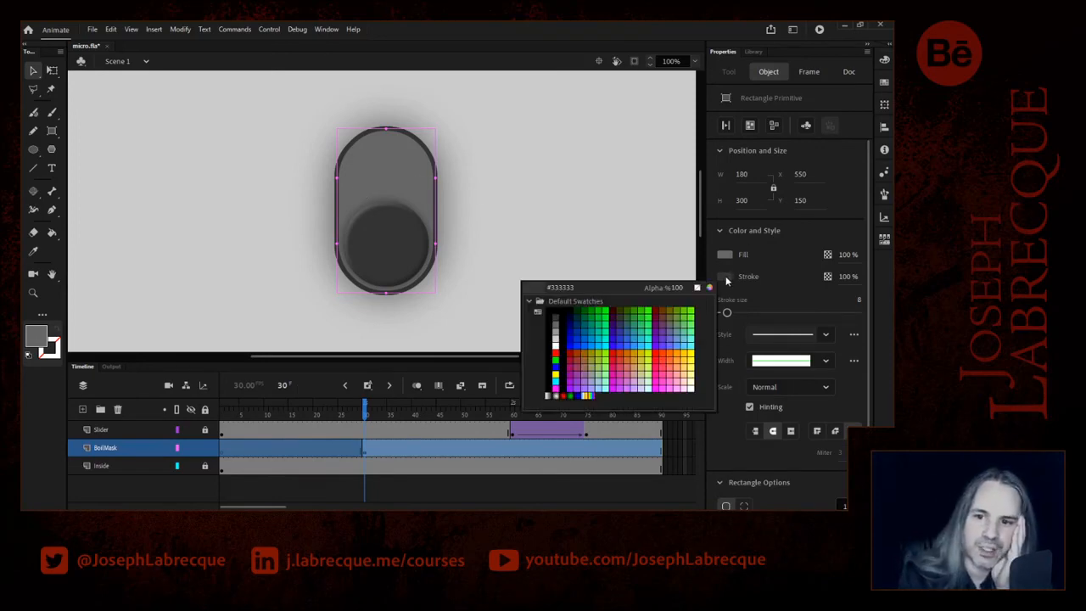
left_click(758, 253)
left_click(727, 255)
left_click(641, 291)
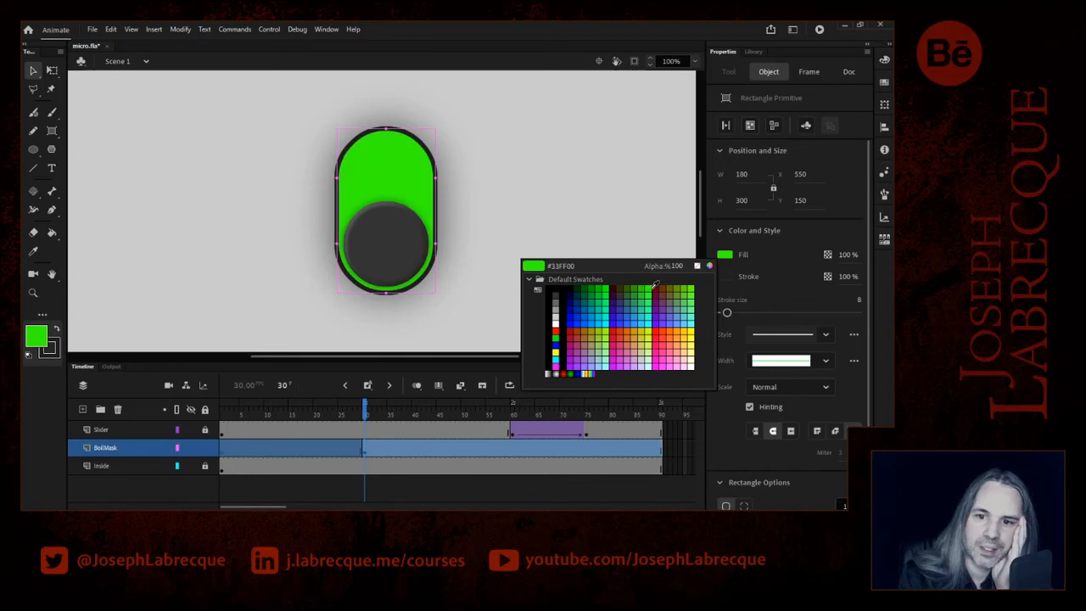
left_click(726, 277)
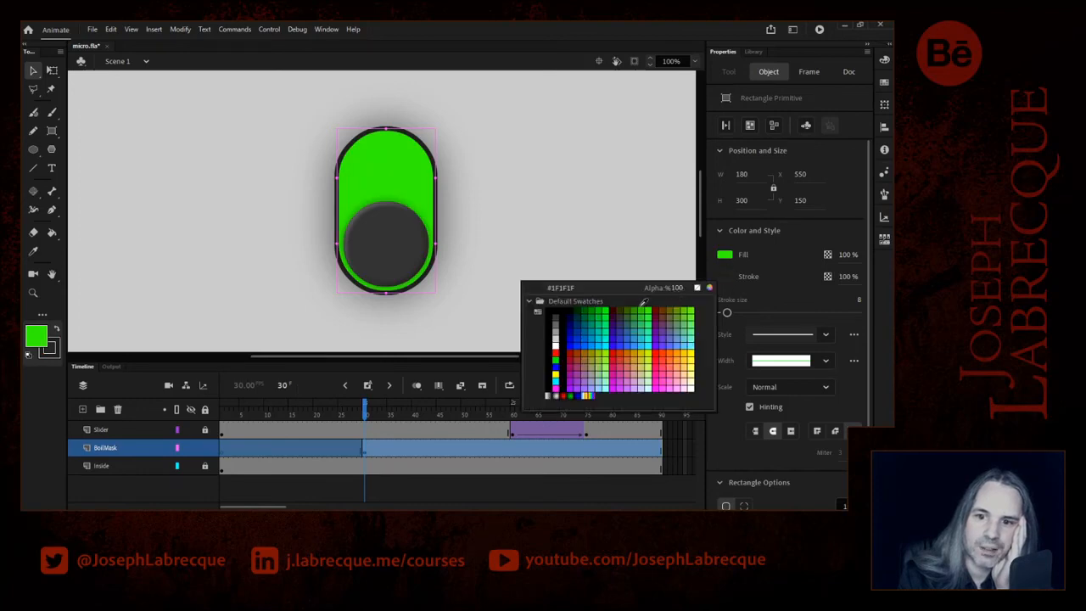
left_click(645, 304)
left_click(600, 263)
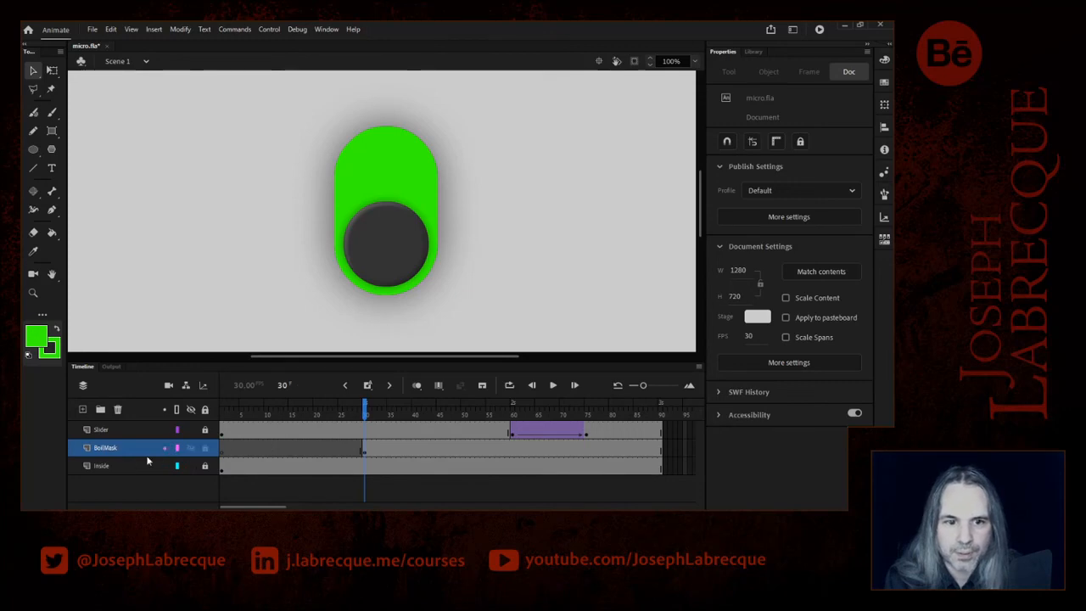
- Add a new layer between BoilMask and Inside, and move BoilMask's frame 30 keyframe to frame 1
left_click(110, 466)
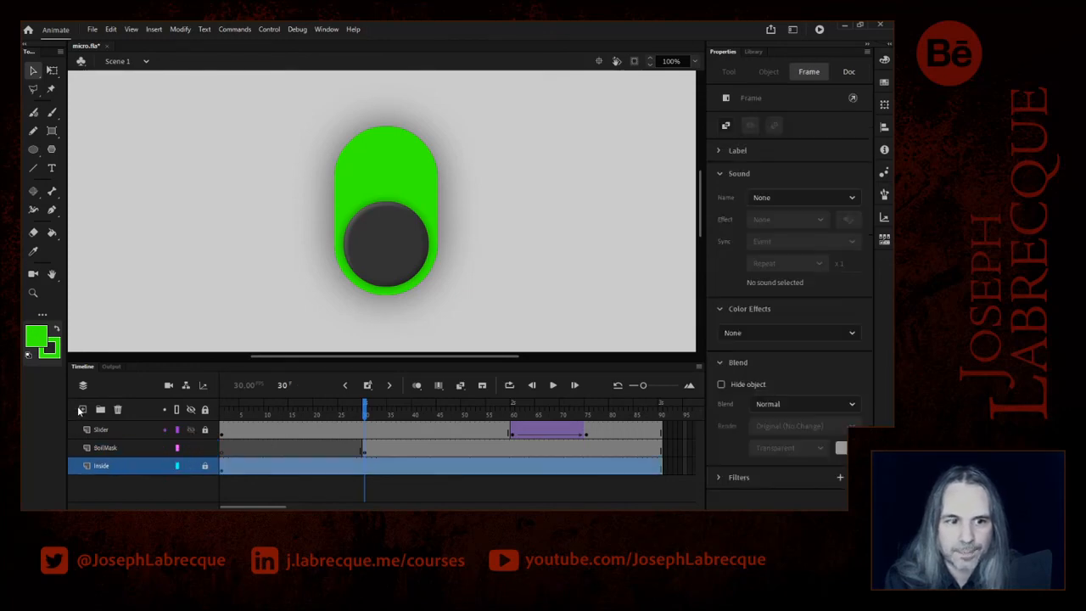
left_click(83, 410)
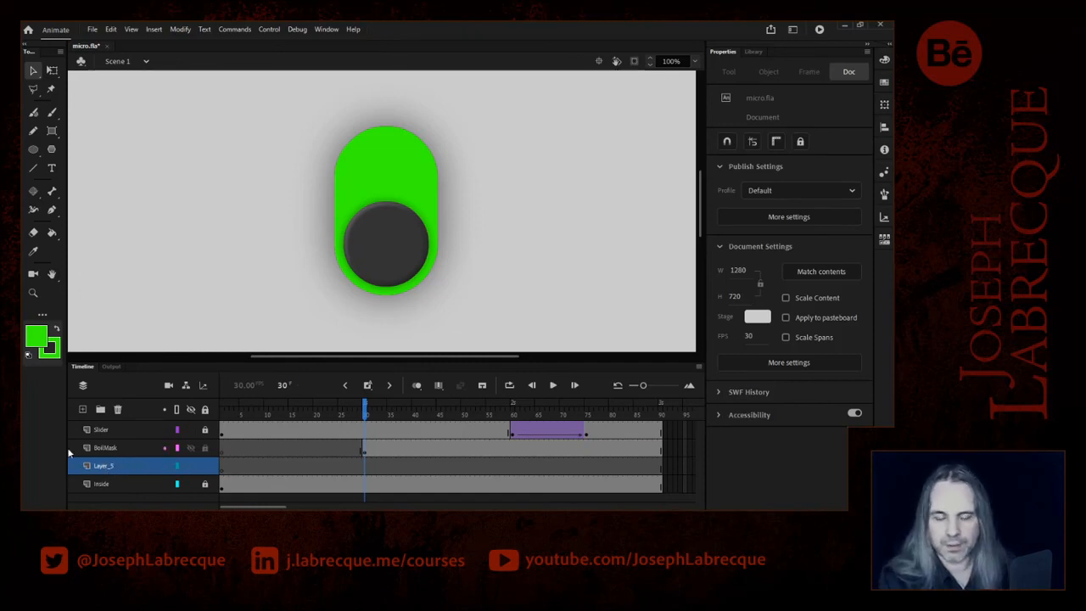
left_click(364, 452)
left_click_drag(364, 452, 223, 454)
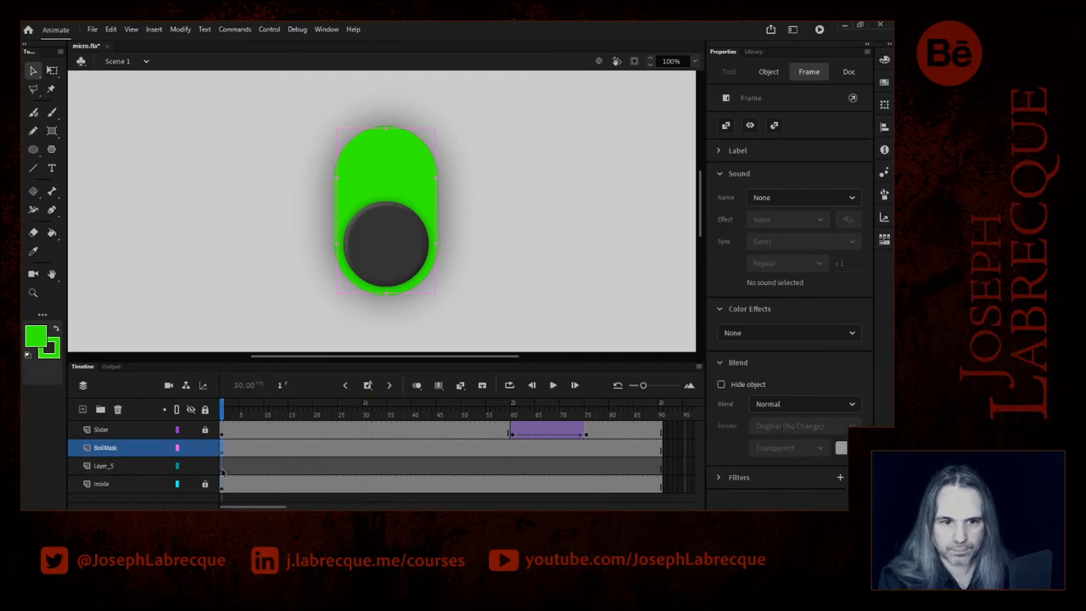
- Draw a purple rectangle without stroke, about 378 px wide, just below the toggle on frame 1 of the new layer
left_click(223, 469)
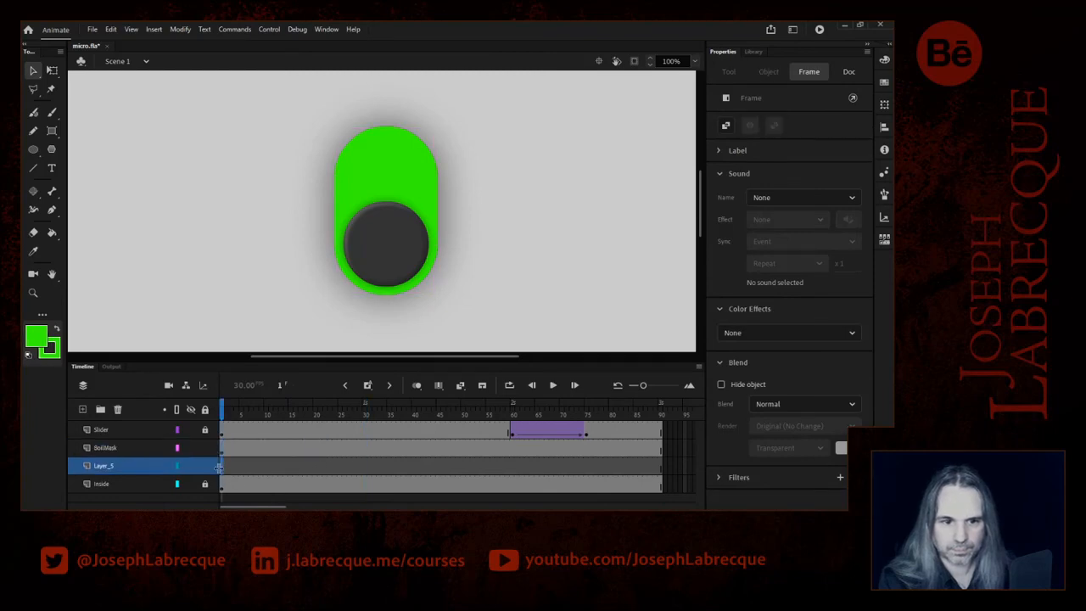
left_click(51, 132)
left_click(51, 131)
left_click(93, 129)
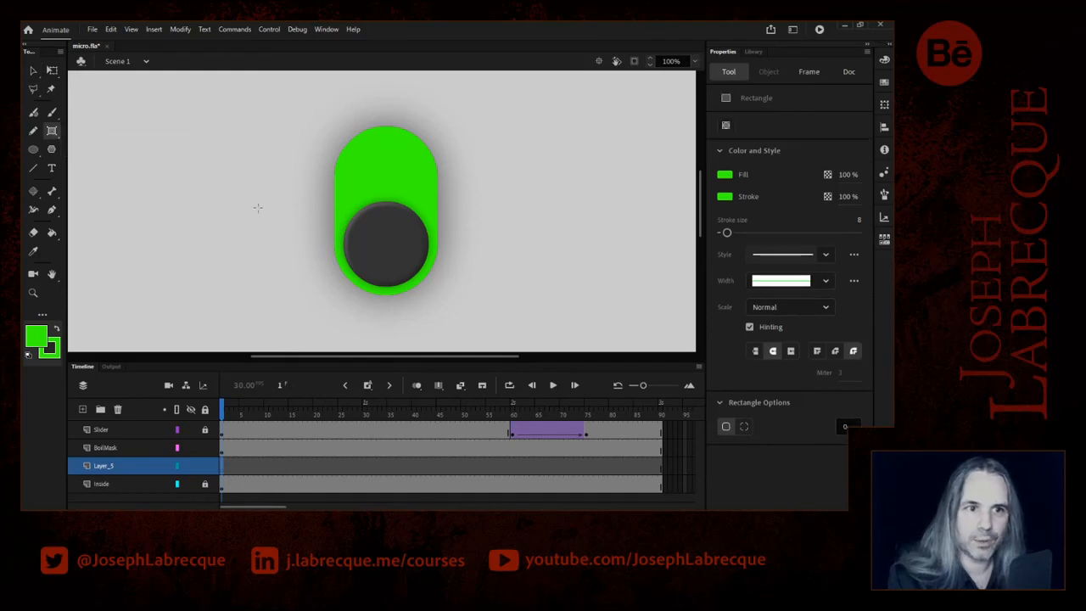
left_click(36, 340)
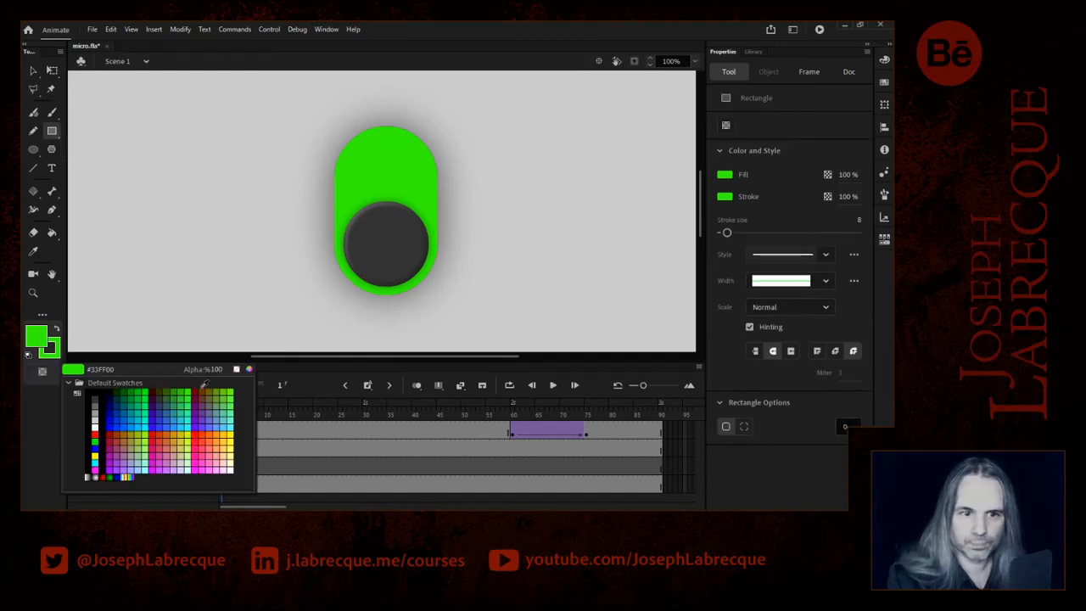
left_click(205, 409)
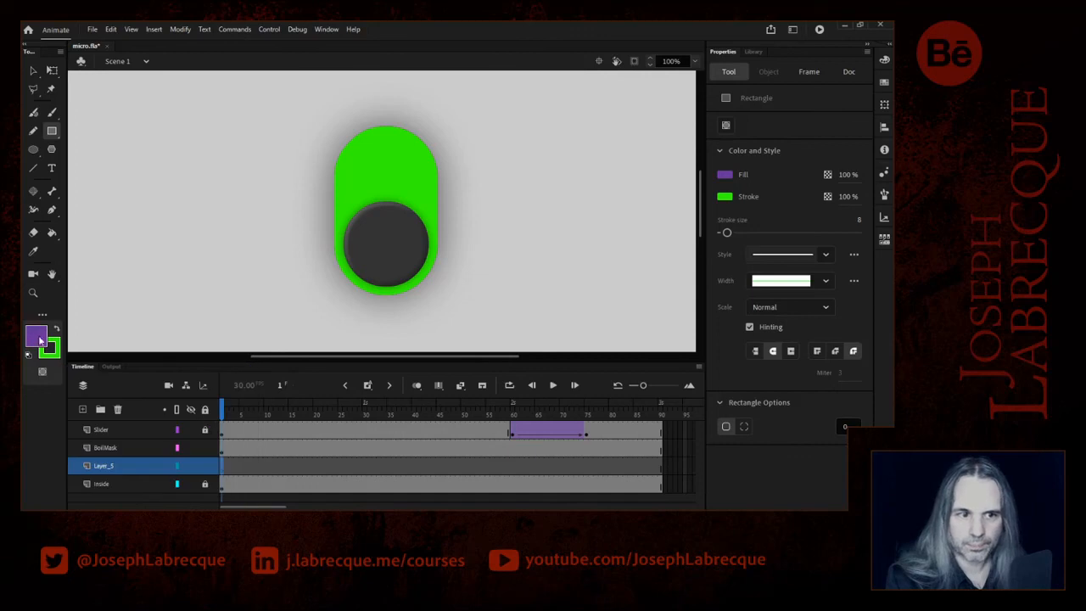
left_click(49, 348)
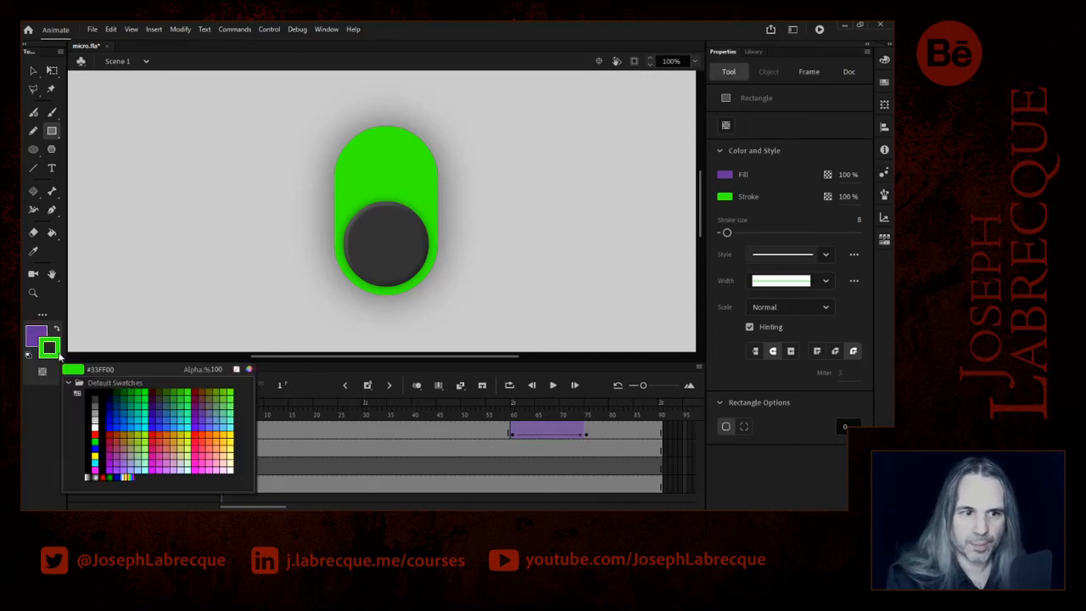
left_click(236, 370)
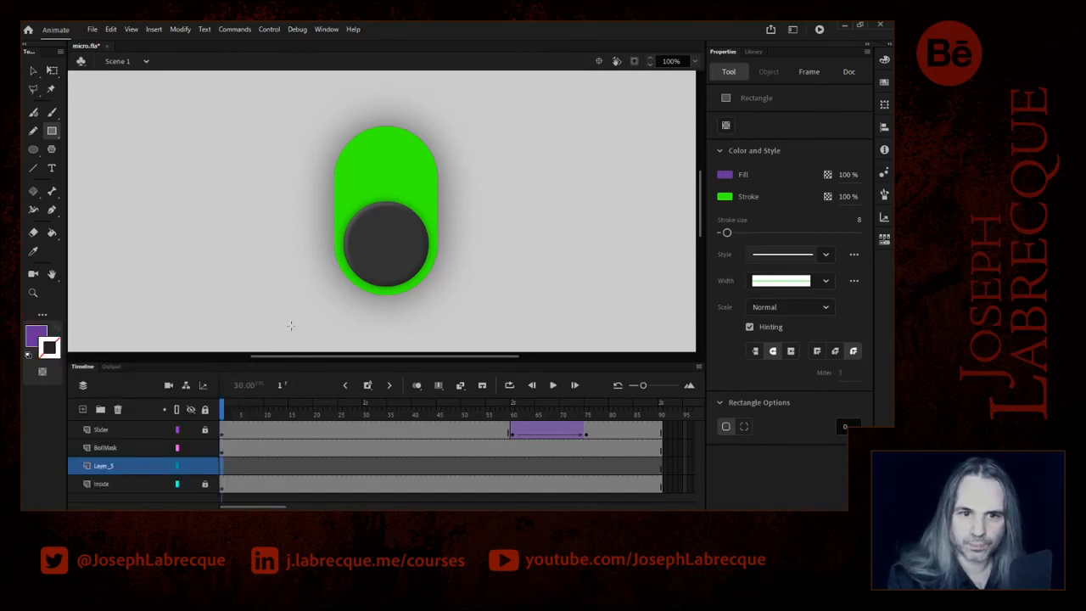
mouse_move(286, 324)
left_mouse_down()
mouse_move(534, 308)
mouse_move(480, 298)
mouse_move(493, 299)
left_mouse_up()
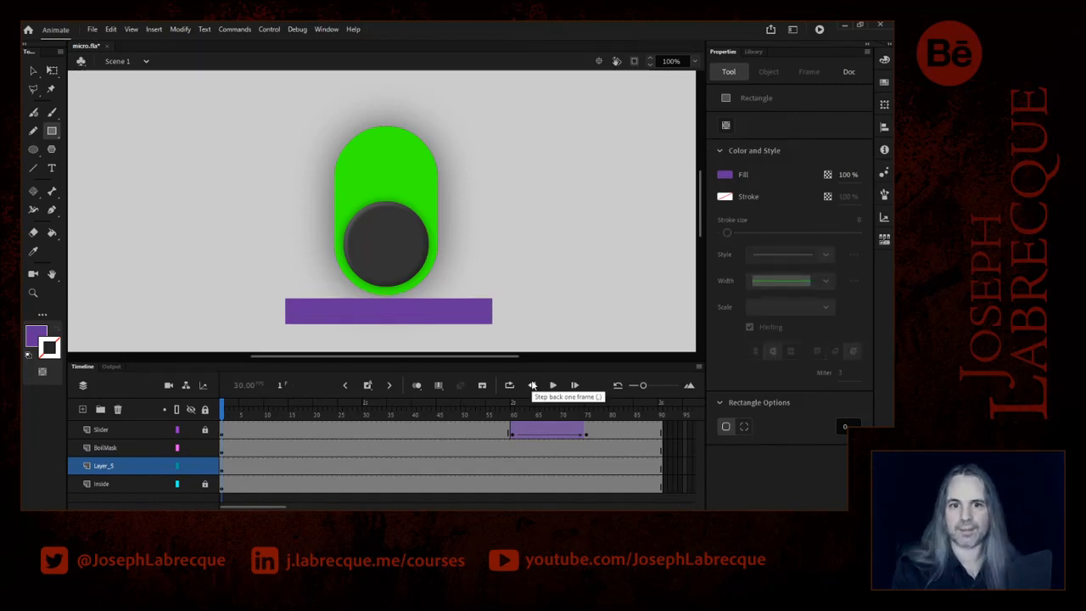
- Move the purple rectangle's keyframe from frame 1 to frame 30
left_click(52, 71)
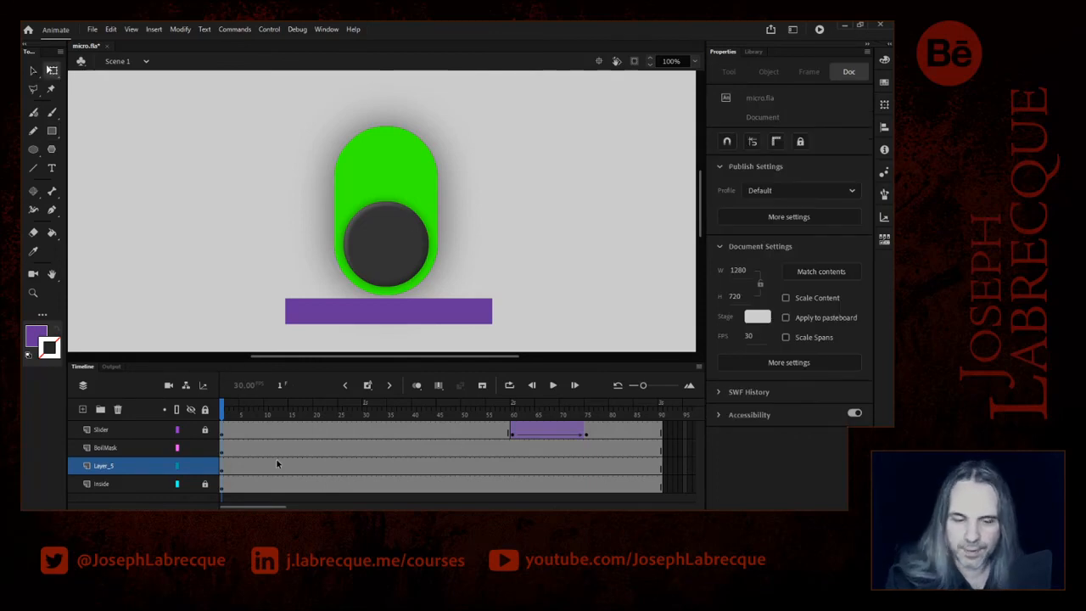
left_click(224, 466)
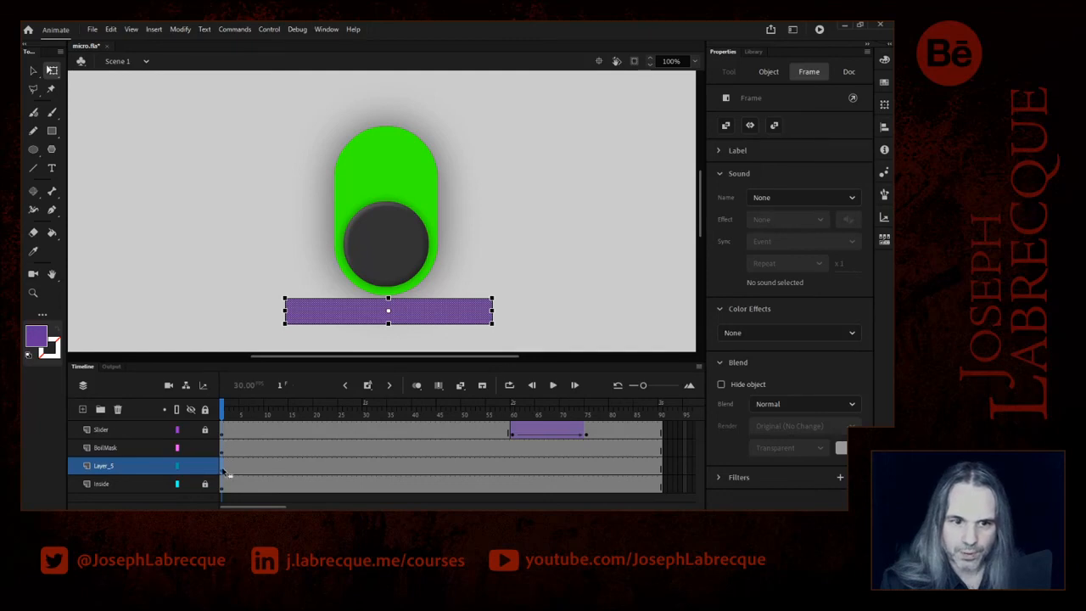
left_click_drag(223, 472, 365, 467)
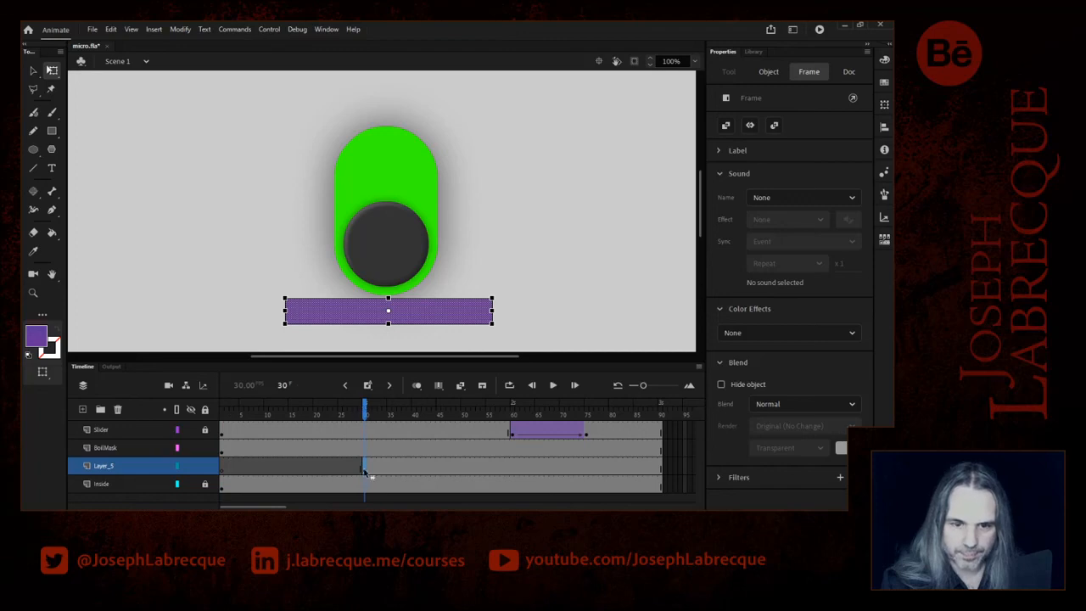
- Insert a keyframe at frame 44 of Layer_5 and stretch the purple rectangle upward to about 266 px high
left_click_drag(378, 414, 453, 426)
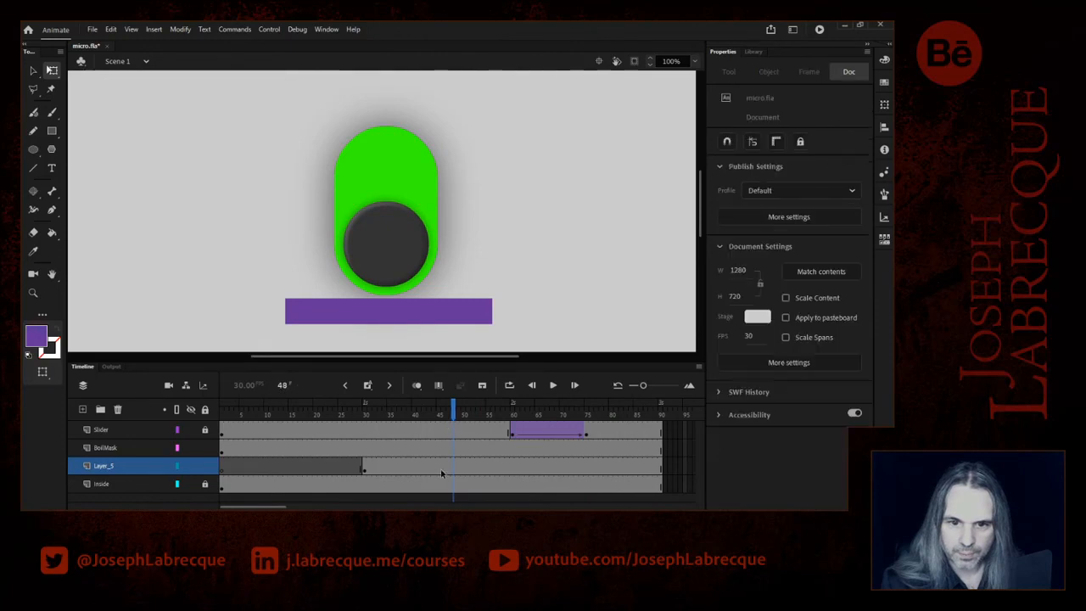
left_click(435, 469)
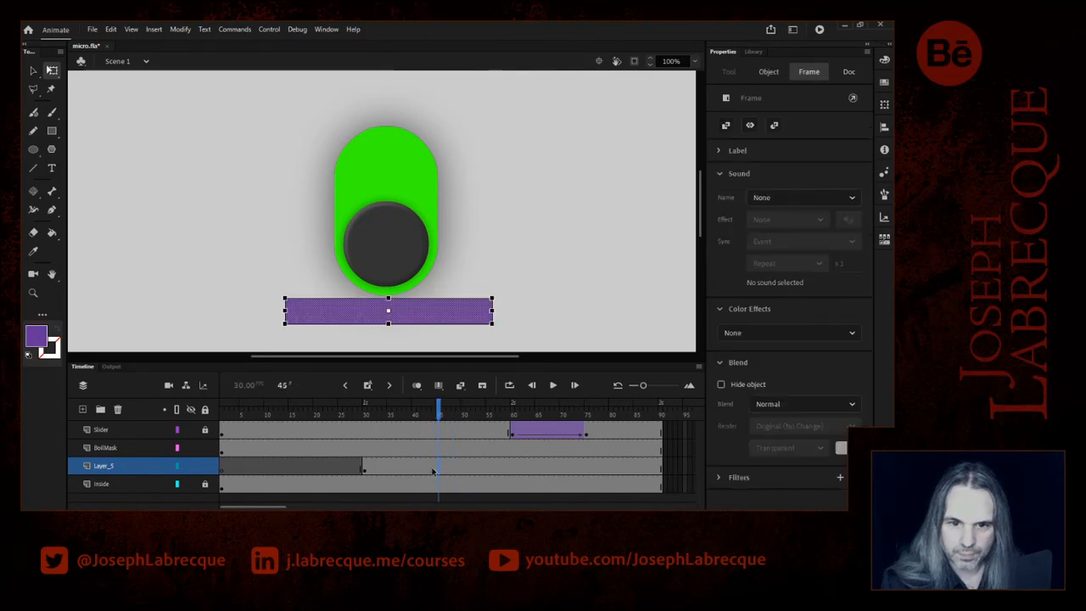
left_click(368, 388)
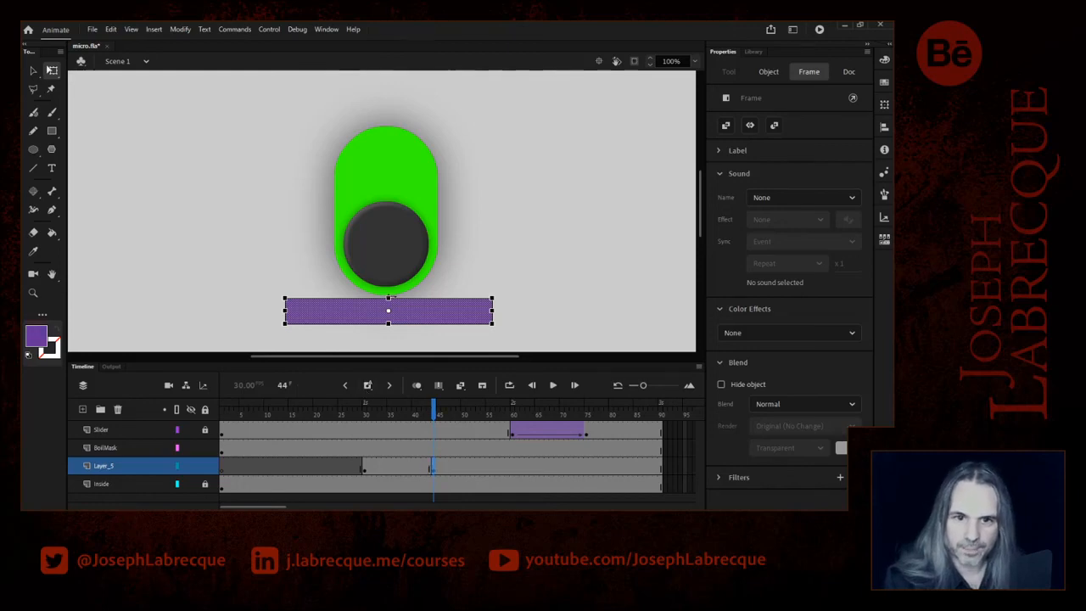
left_click_drag(388, 297, 367, 178)
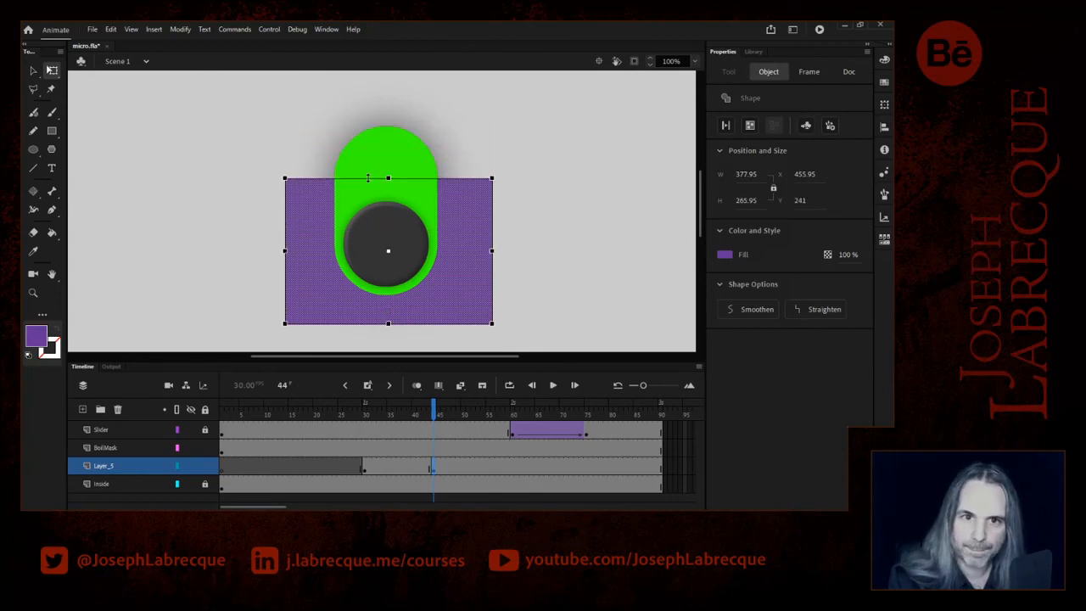
- Insert further keyframes on Layer_5 at frames 47, 49, 52 and 57
left_click(443, 413)
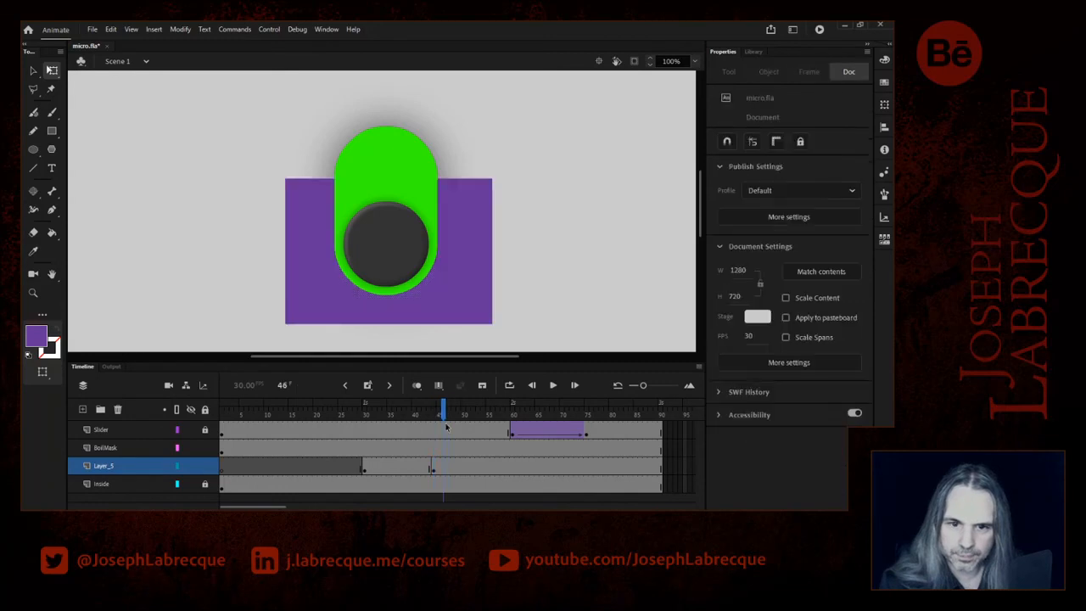
left_click(449, 473)
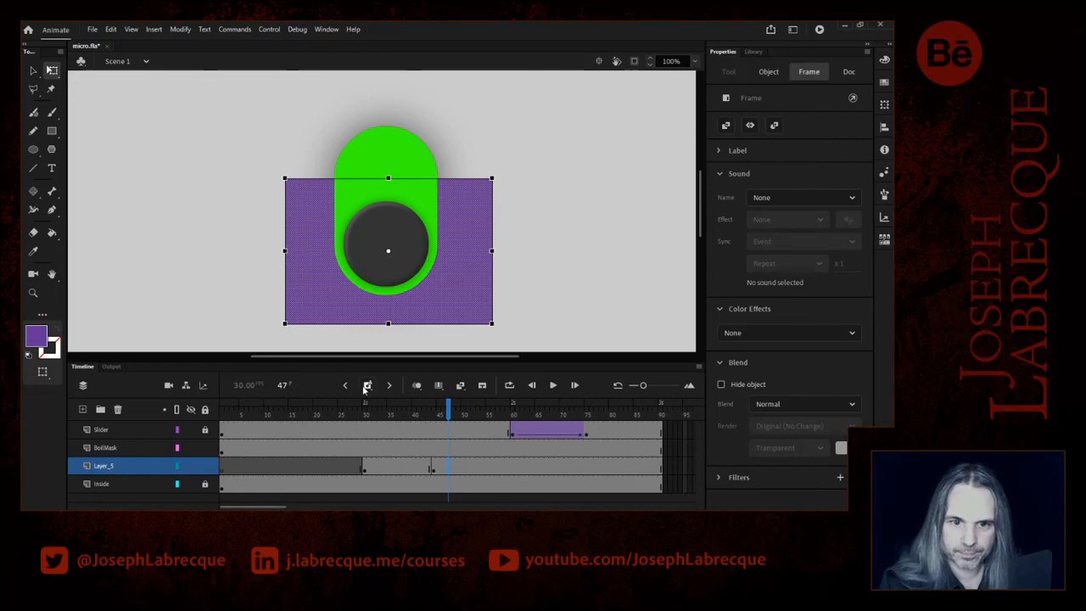
left_click(365, 388)
left_click(459, 470)
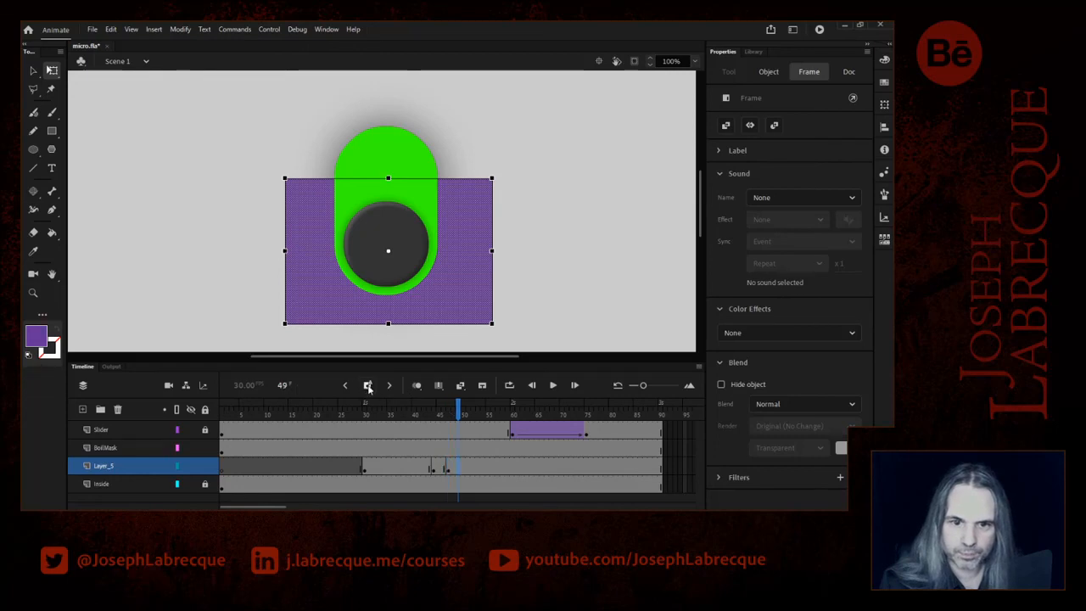
left_click(369, 388)
left_click(473, 470)
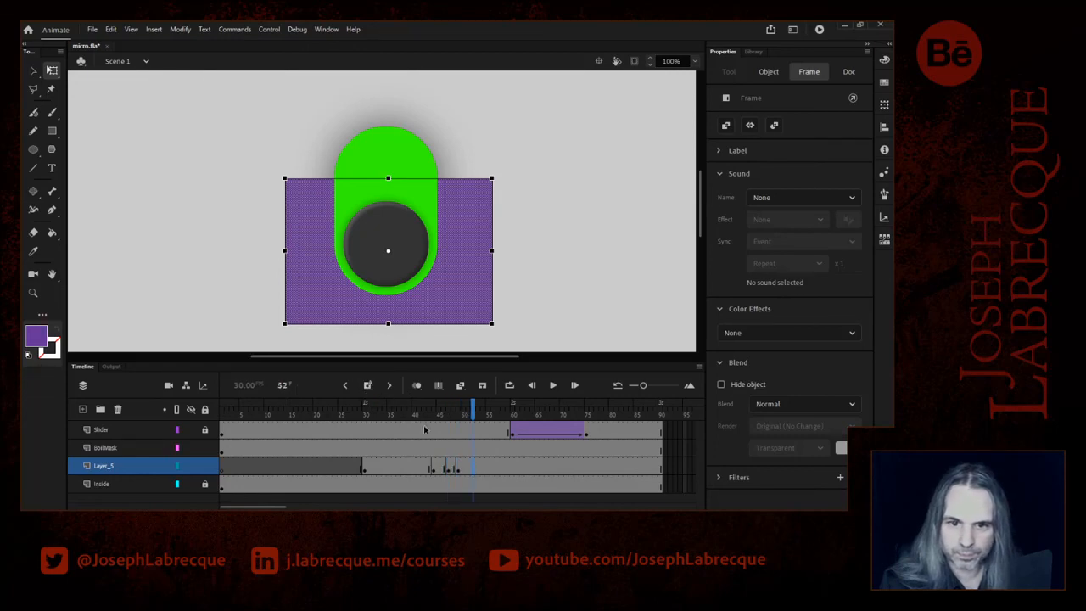
left_click(368, 385)
left_click_drag(472, 413, 497, 414)
left_click(498, 471)
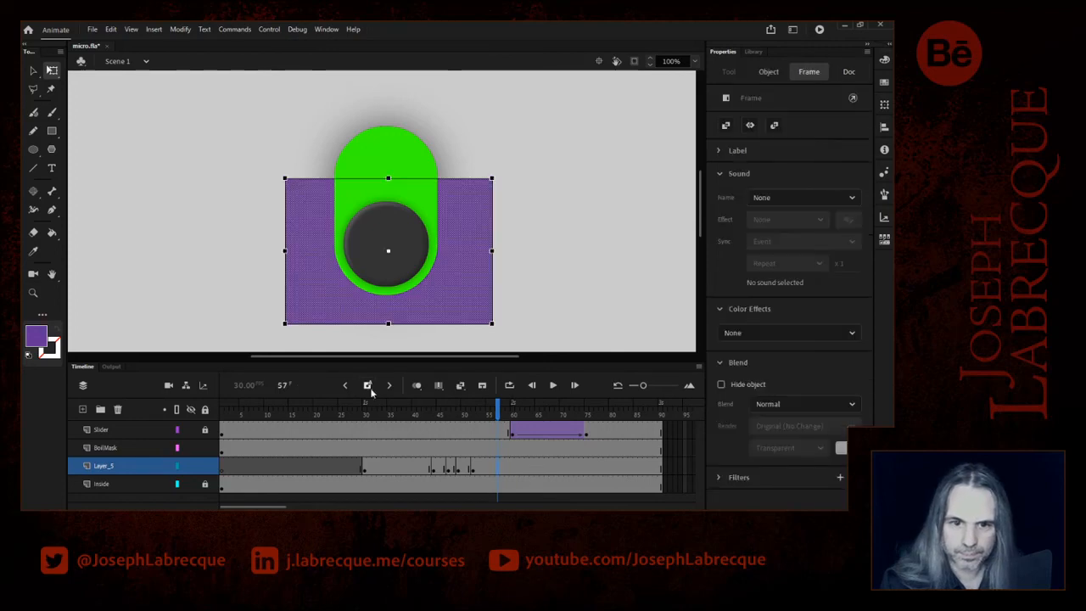
- Insert a keyframe at frame 64 of Layer_5 and shrink the purple rectangle down to about 42 px high below the toggle
left_click_drag(514, 414, 533, 414)
left_click(533, 467)
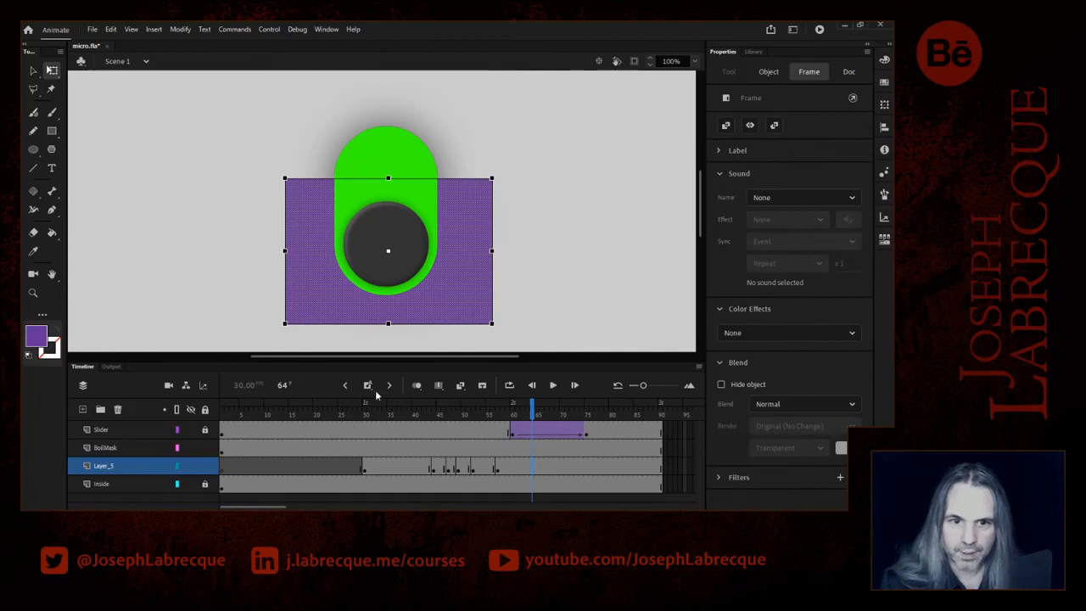
left_click(388, 178)
left_click_drag(388, 178, 412, 302)
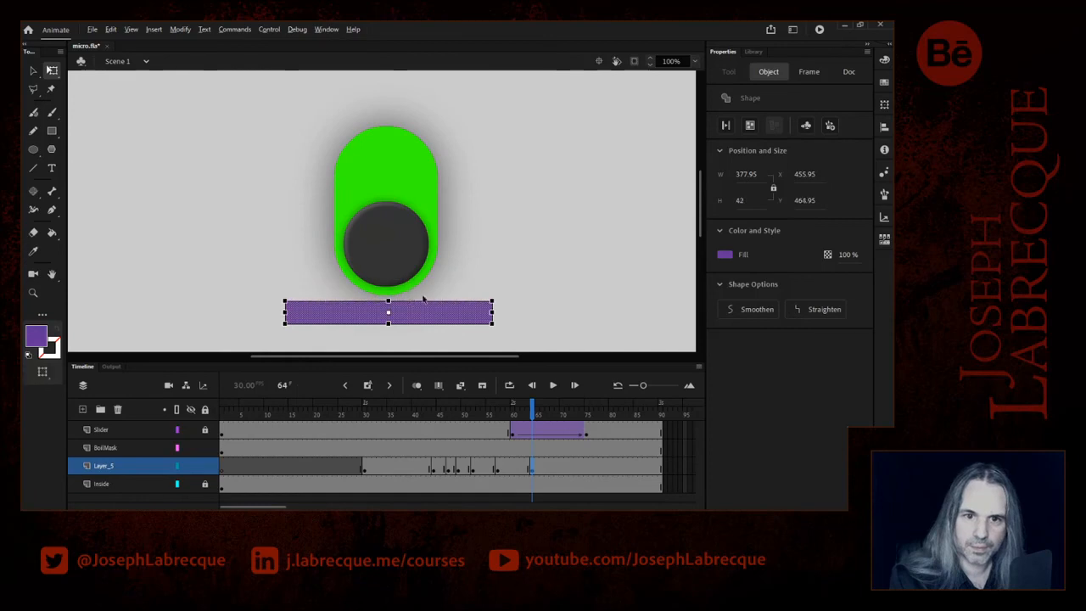
left_click(554, 337)
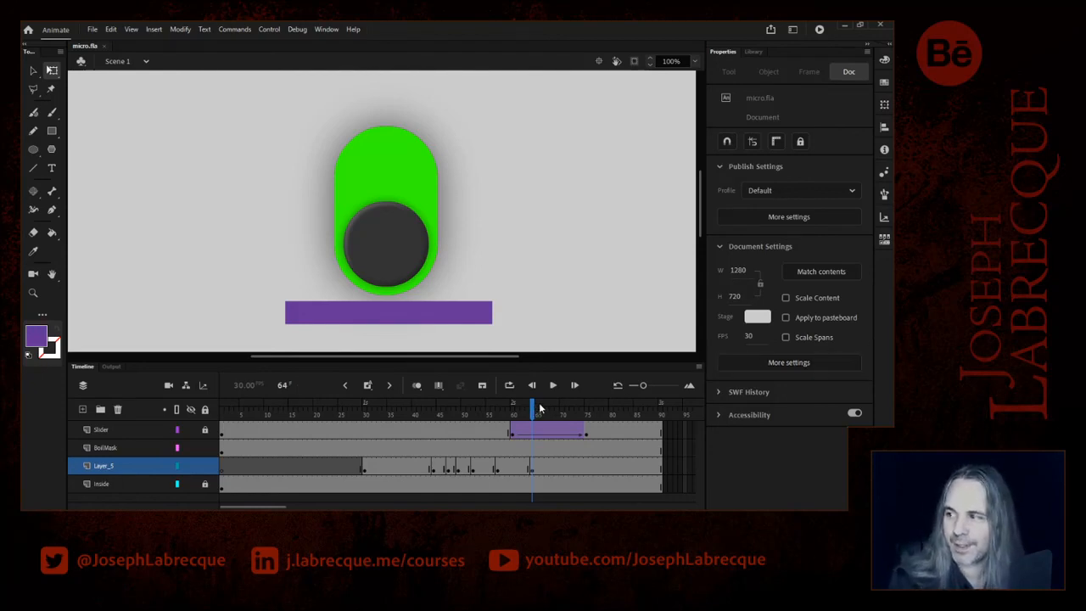
- Convert the BoilMask layer into a mask over Layer_5
left_click_drag(536, 414, 346, 431)
left_click(96, 450)
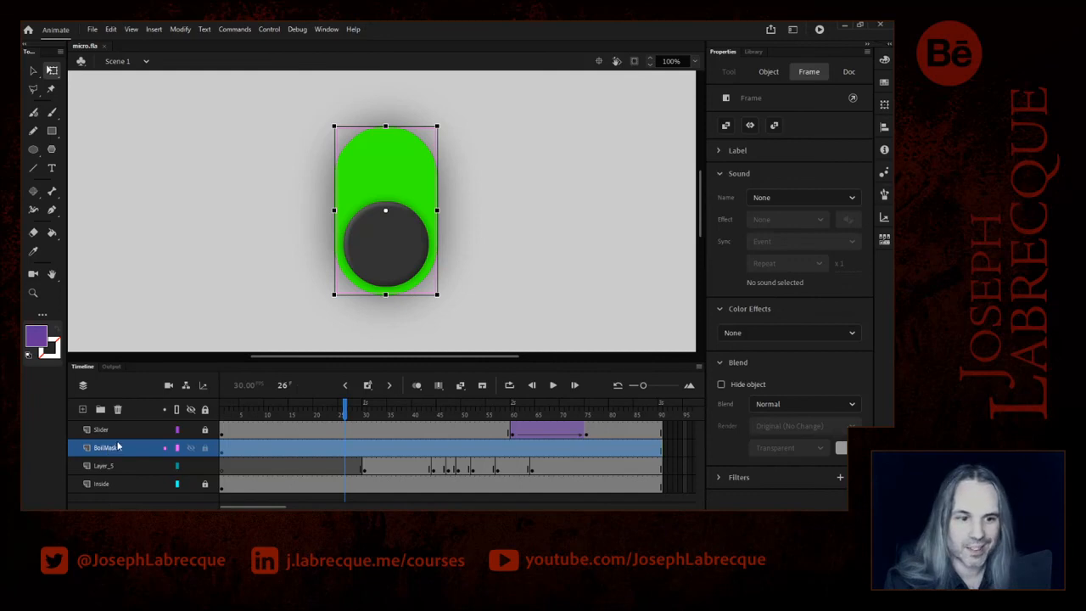
right_click(120, 448)
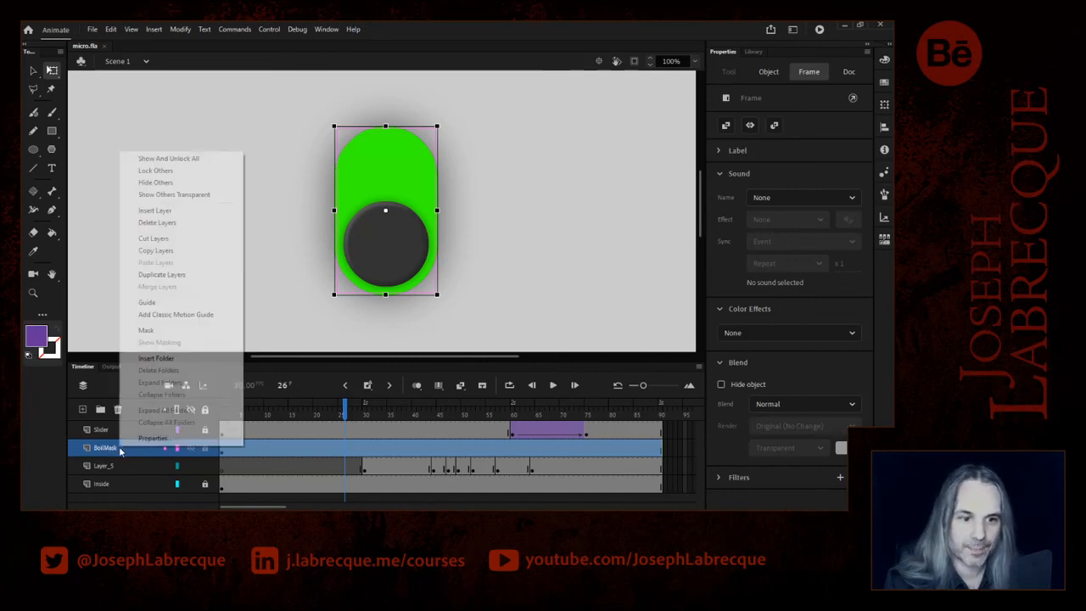
left_click(161, 331)
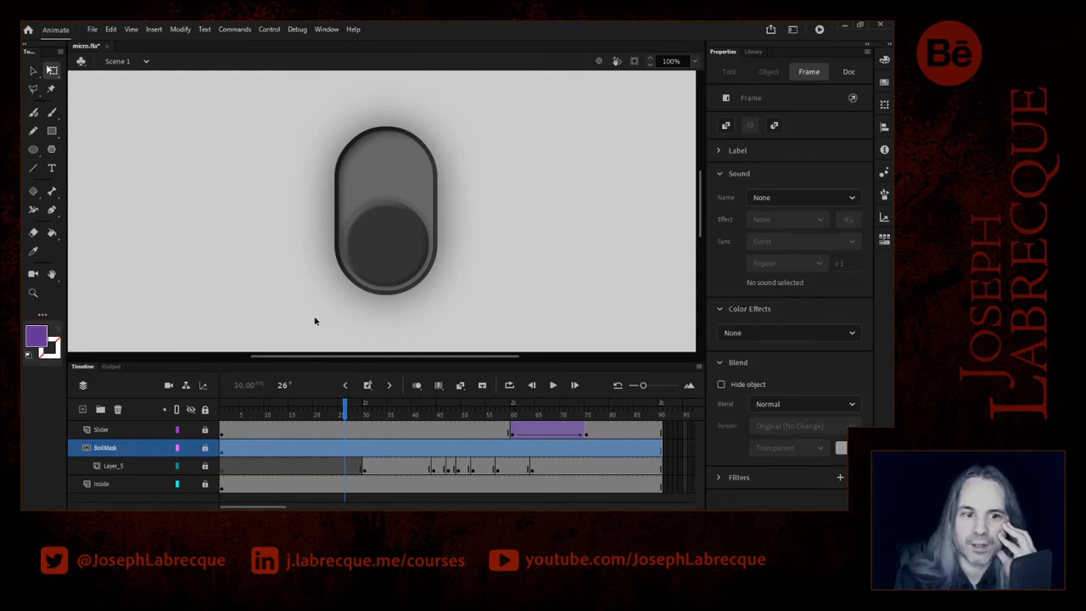
- Rename the masked Layer_5 as Boil
left_click(115, 465)
double_click(115, 465)
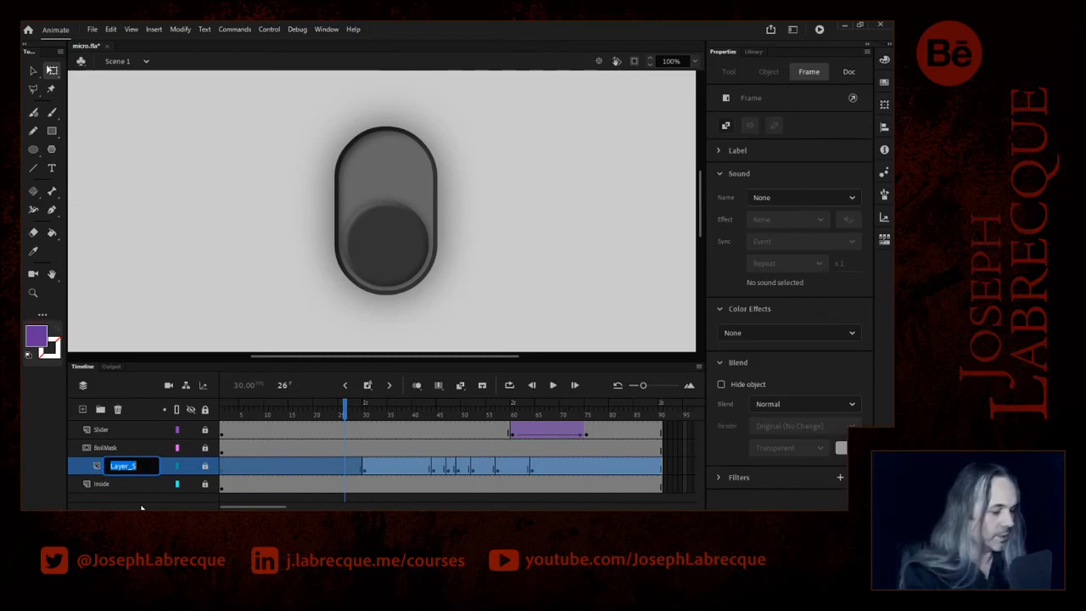
type("Boil")
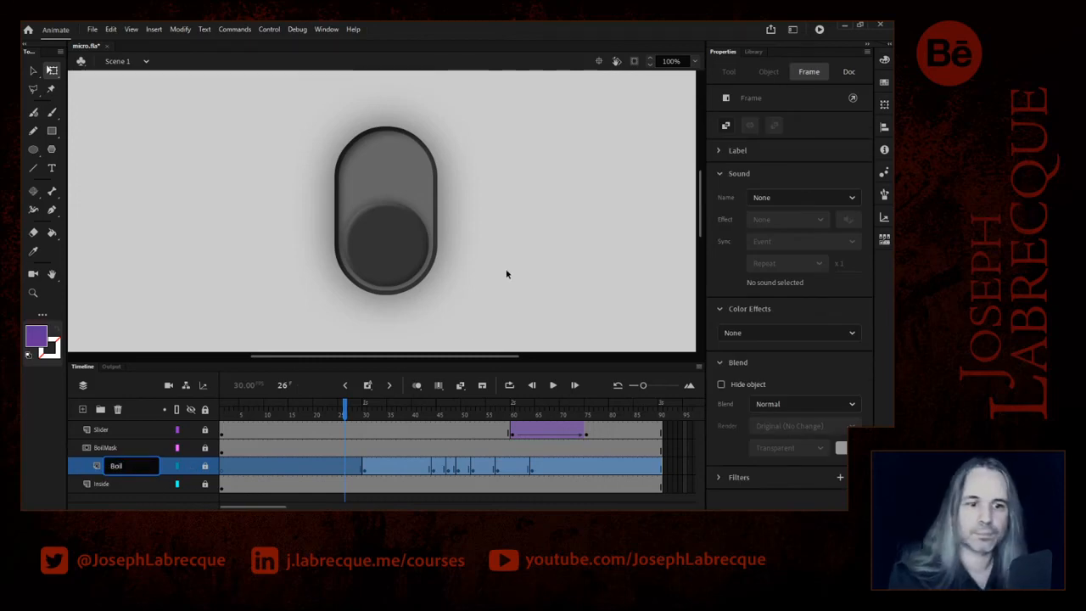
key("Return")
left_click(168, 256)
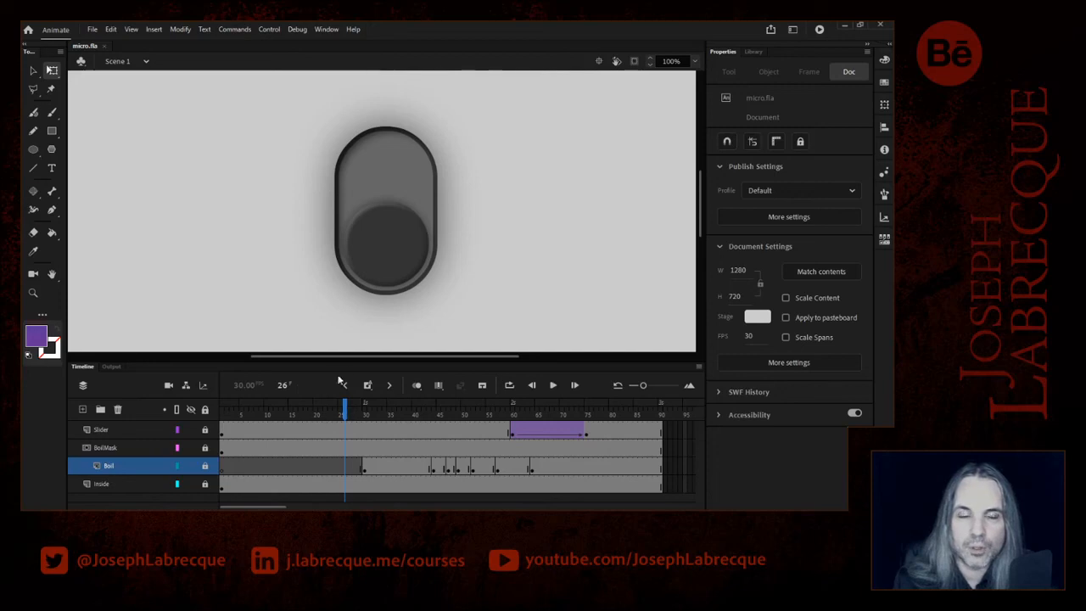
- Create a shape tween on the Boil layer between the keyframes at frames 57 and 64
left_click(348, 413)
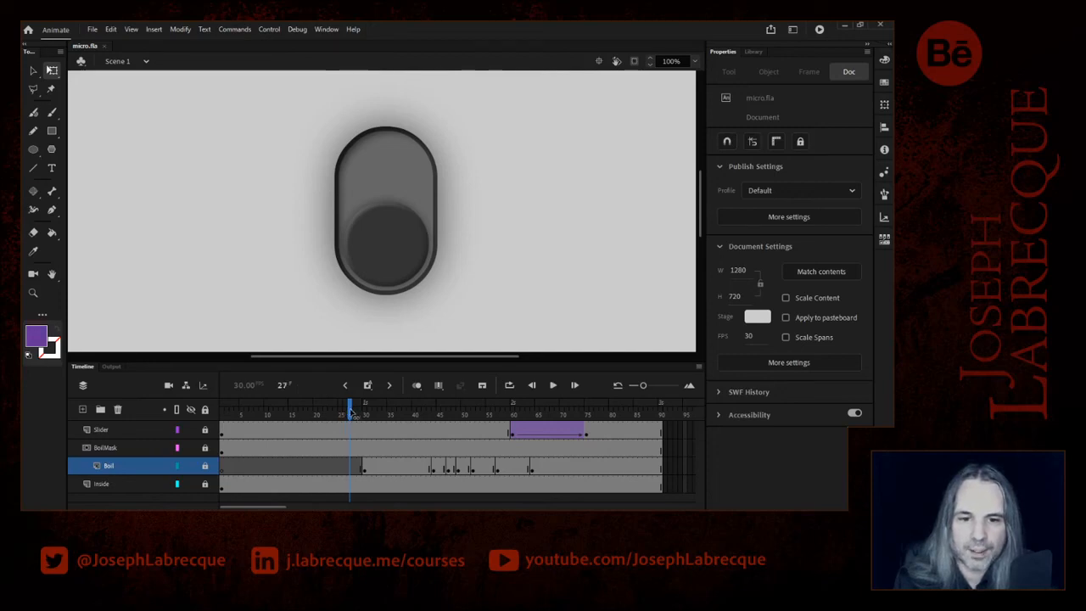
left_click_drag(466, 413, 481, 448)
left_click(513, 468)
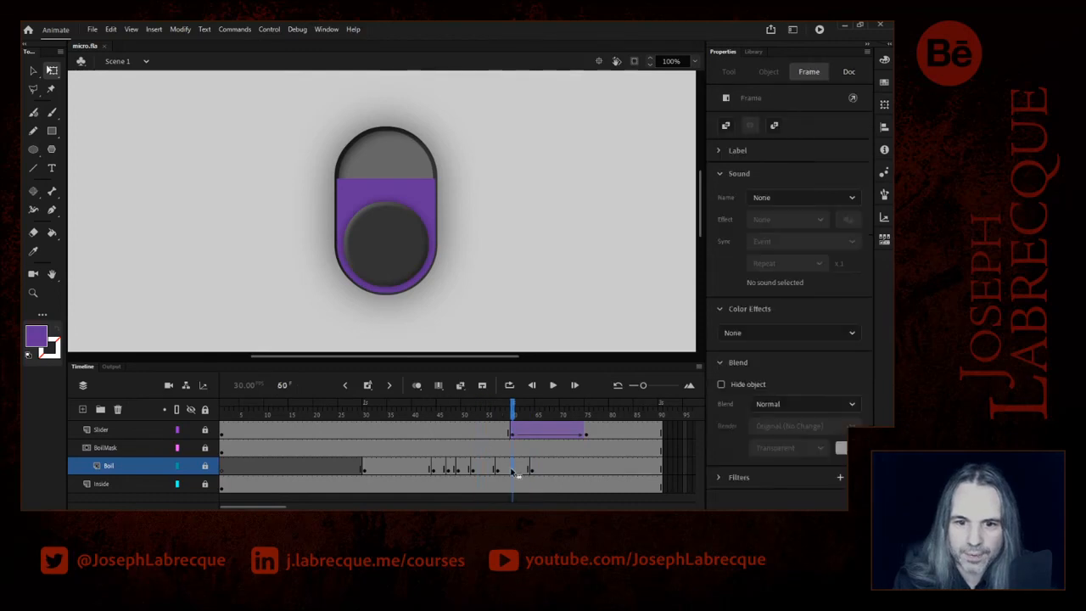
right_click(514, 471)
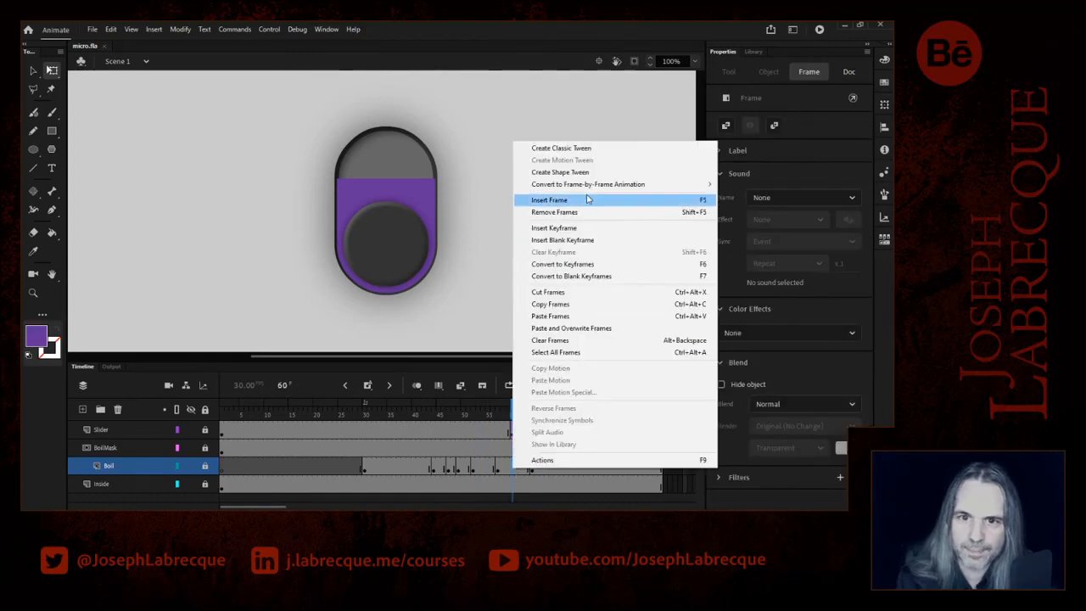
left_click(586, 172)
mouse_move(513, 416)
left_mouse_down()
mouse_move(540, 418)
mouse_move(499, 419)
mouse_move(522, 424)
left_mouse_up()
- Create shape tweens across the Boil layer's keyframes from frame 30 to frame 52 and play back the animation
left_click_drag(466, 468, 398, 467)
right_click(412, 466)
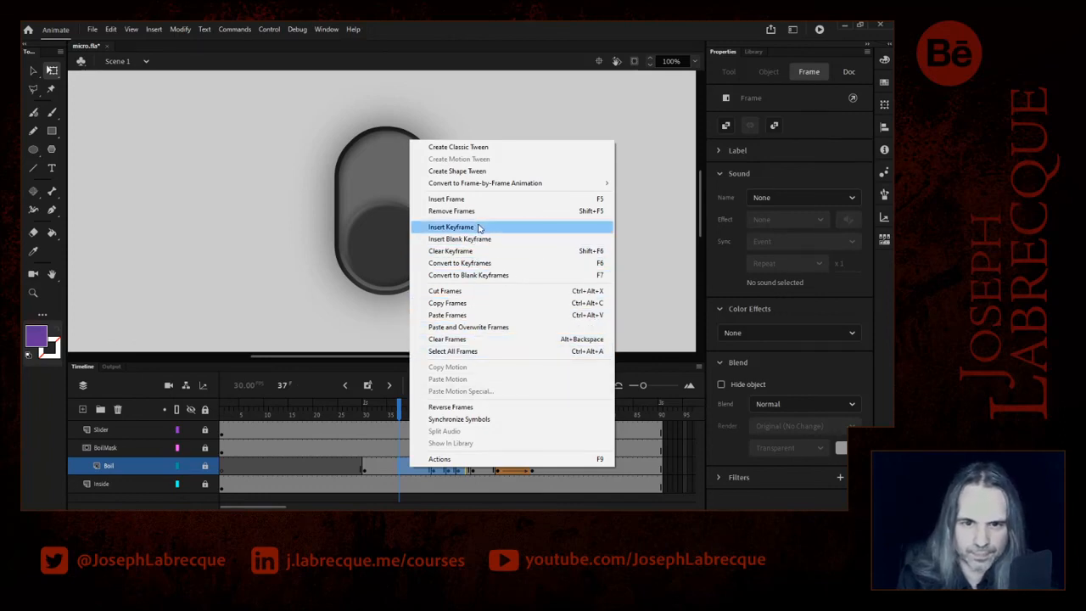
left_click(477, 170)
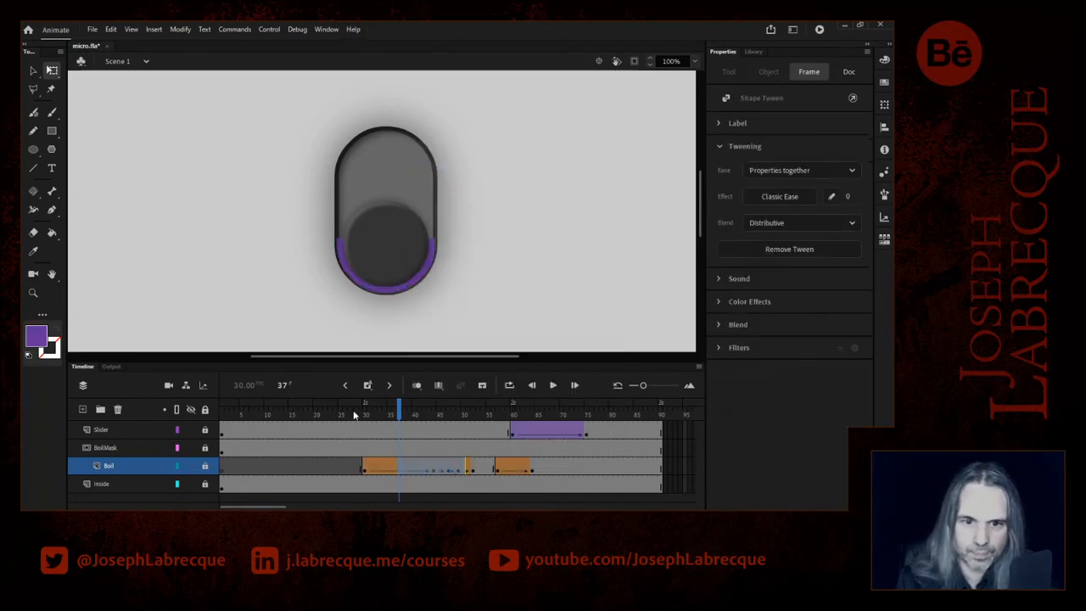
mouse_move(355, 414)
left_mouse_down()
mouse_move(308, 414)
mouse_move(515, 415)
mouse_move(335, 428)
mouse_move(382, 428)
mouse_move(352, 429)
left_mouse_up()
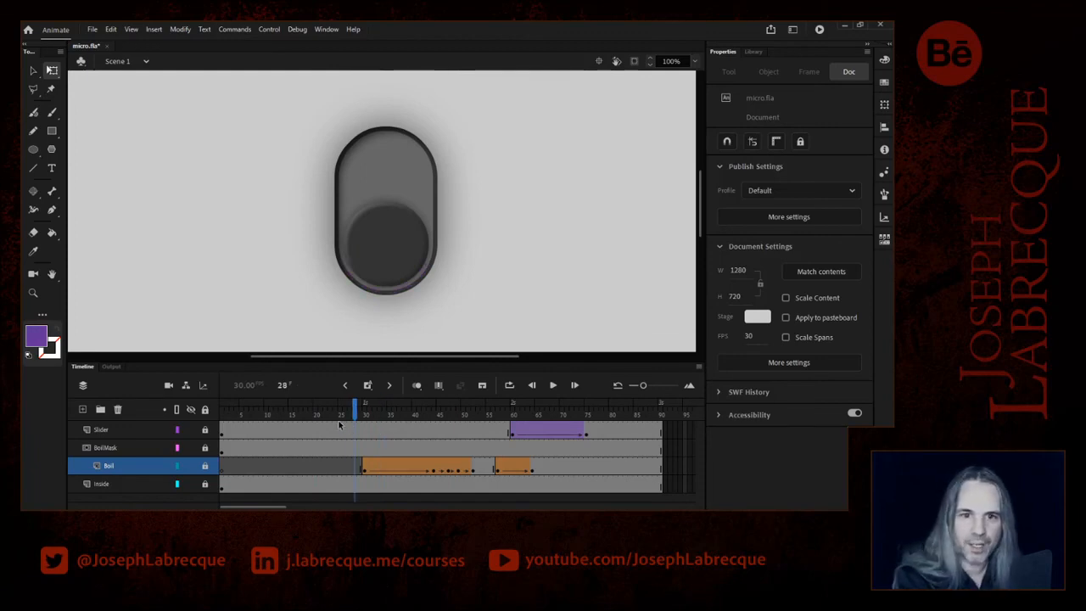
key("Return")
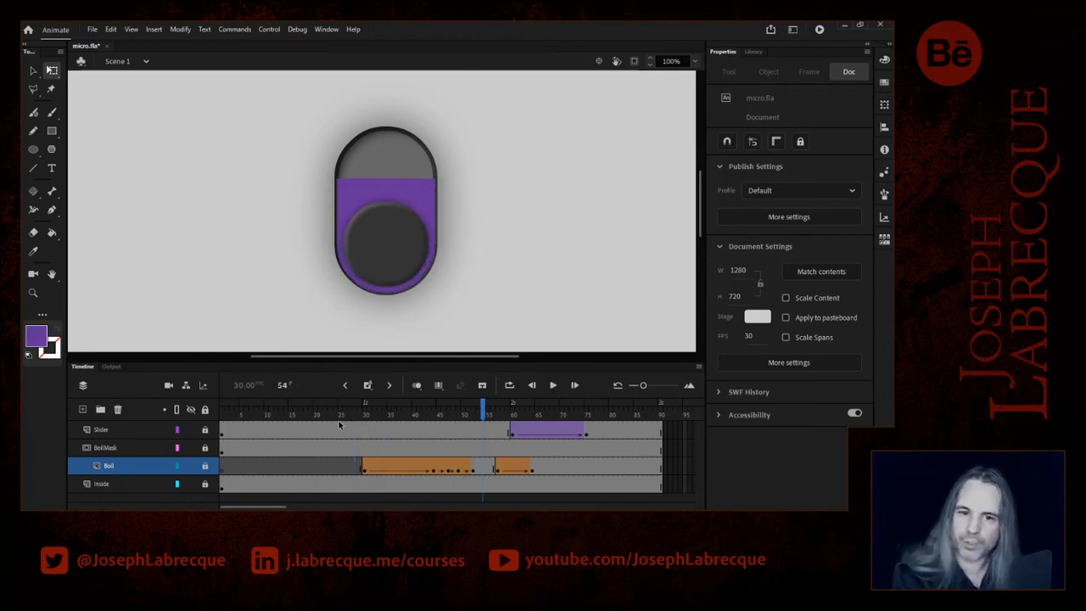
- At frame 44, unlock the Boil layer and hide the BoilMask layer to expose the purple rectangle for editing
left_click(434, 415)
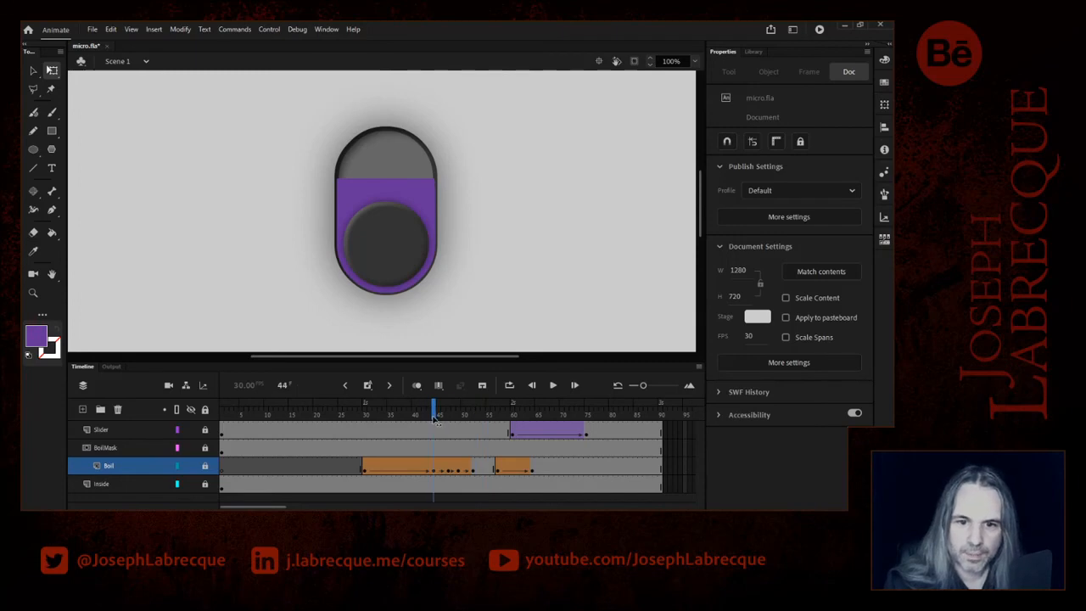
left_click(434, 473)
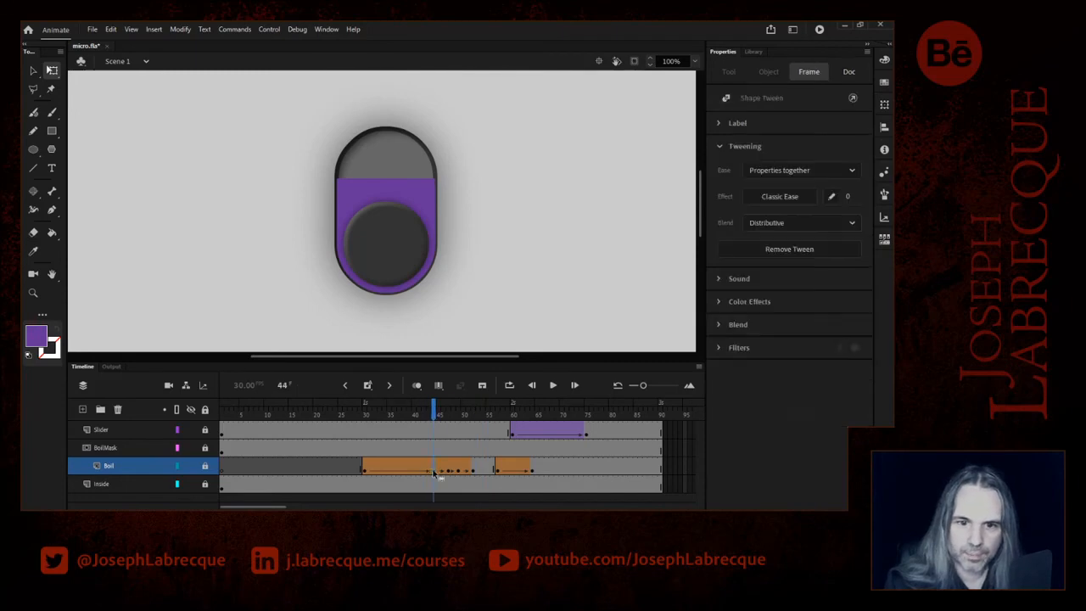
left_click(33, 71)
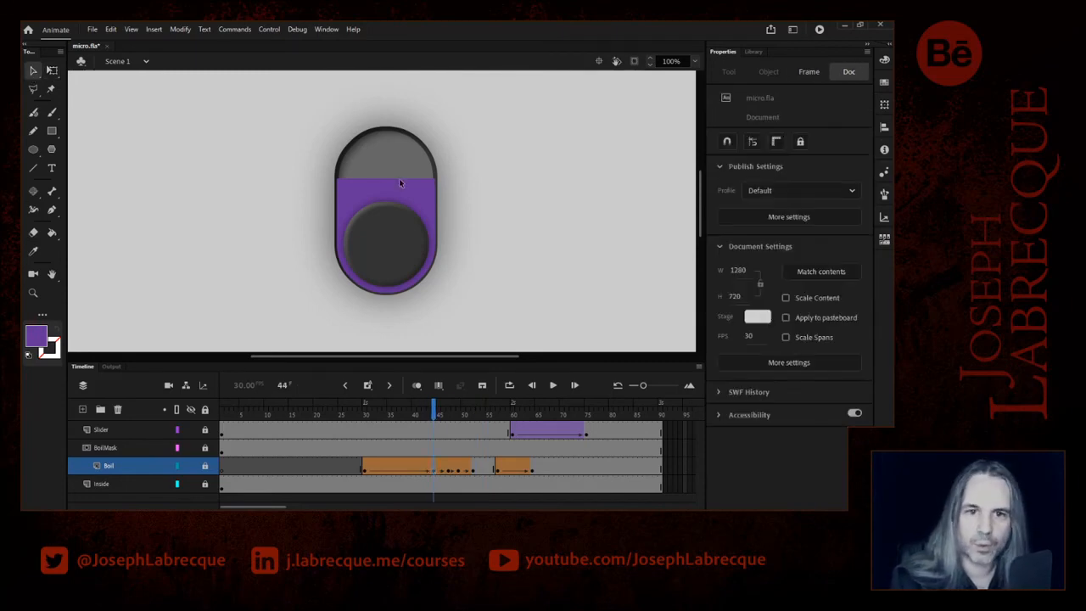
left_click(204, 465)
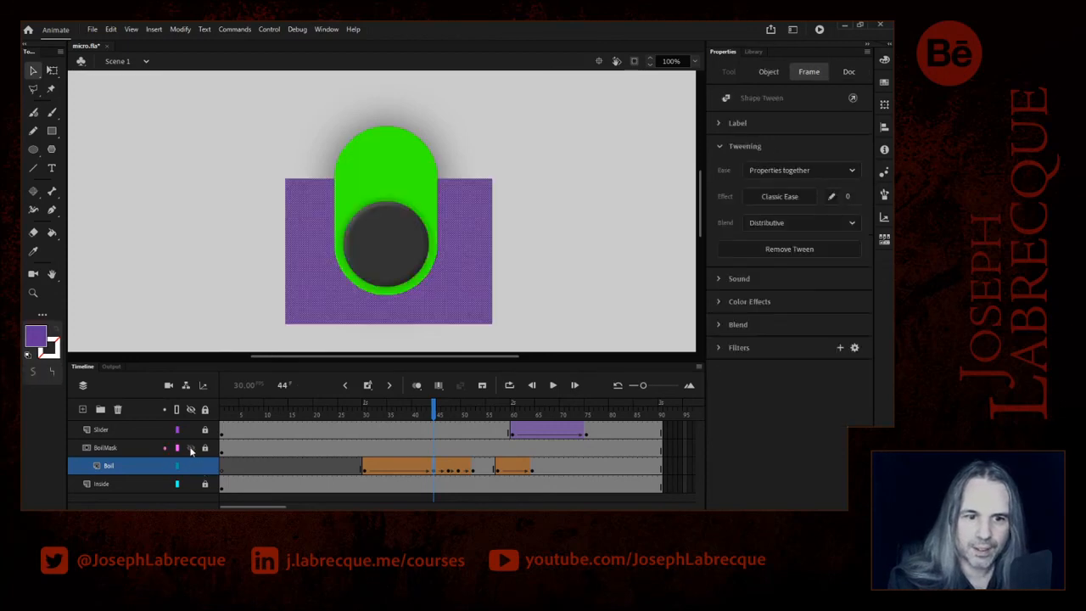
left_click(190, 447)
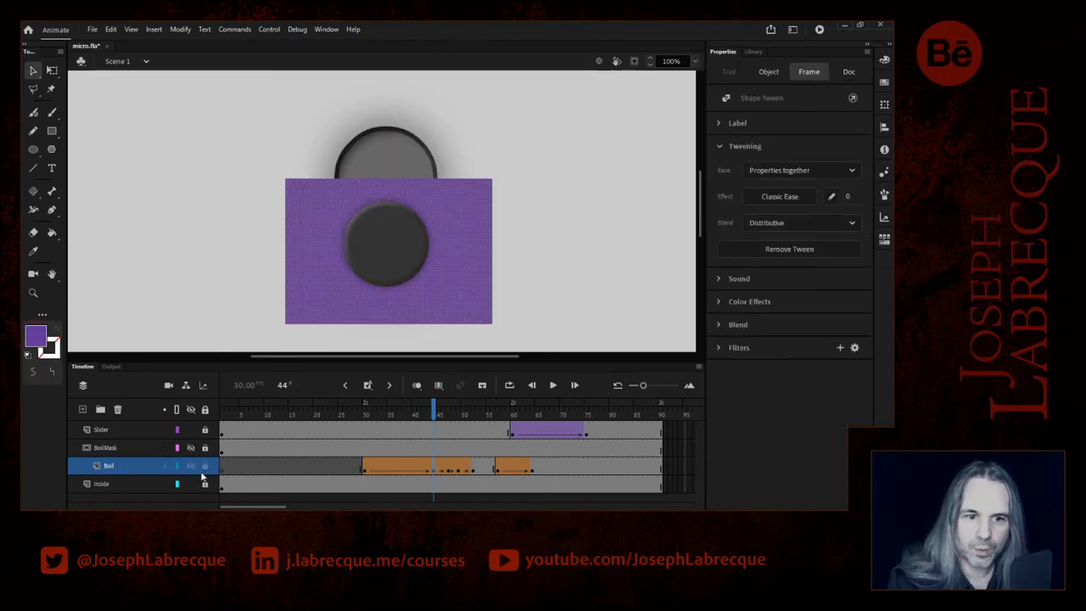
- Bend the purple rectangle's top edge upward into a gentle curve at frame 44
left_click(405, 178)
left_click(497, 148)
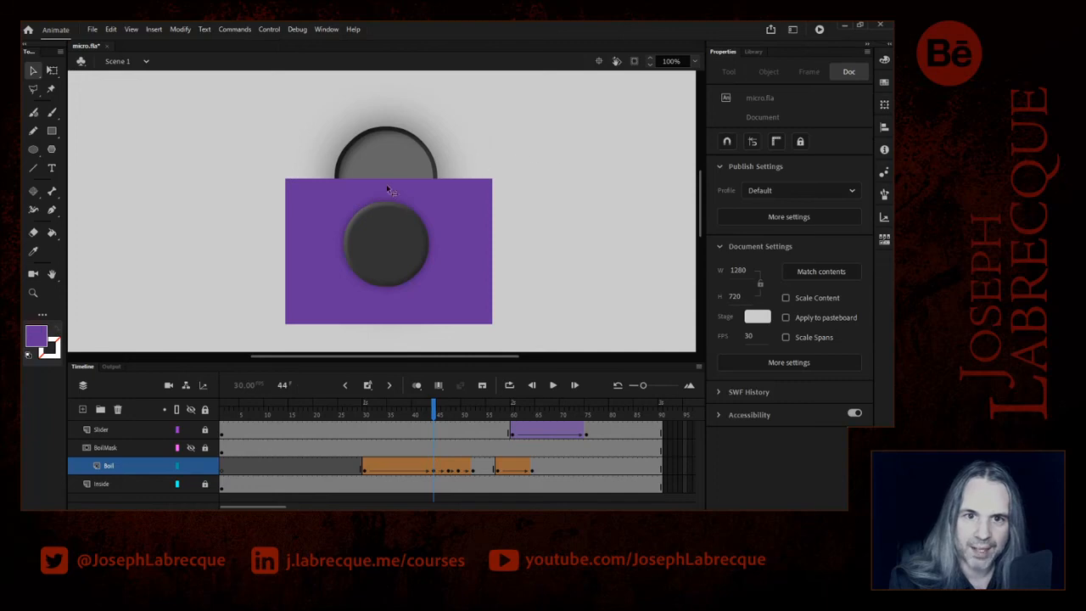
left_click_drag(399, 176, 412, 169)
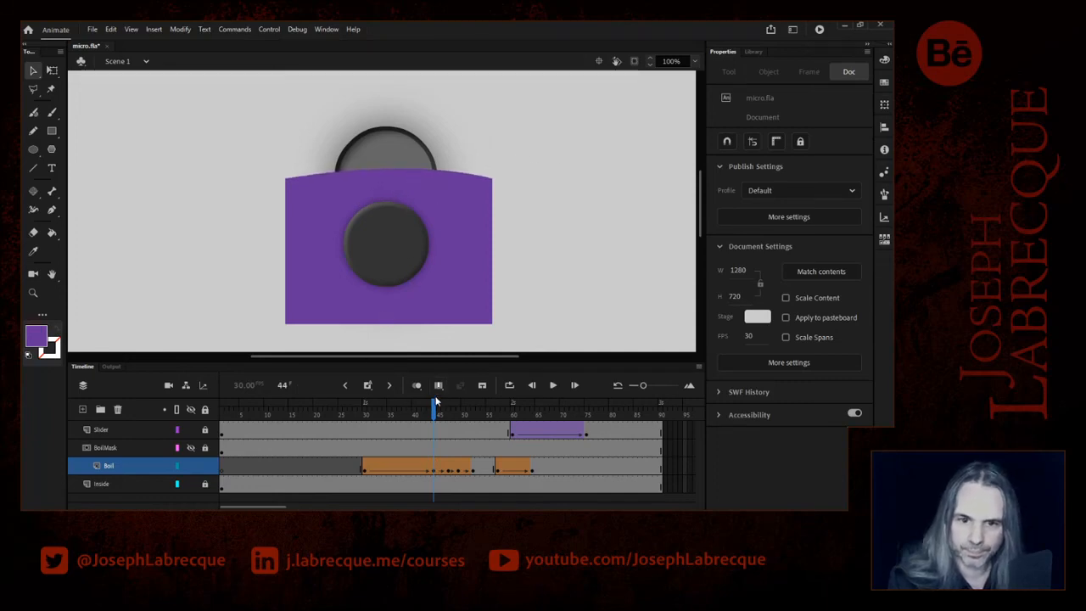
- Curve the purple rectangle's top edge downward at frame 47 and slightly upward at frame 49
left_click_drag(436, 404, 450, 409)
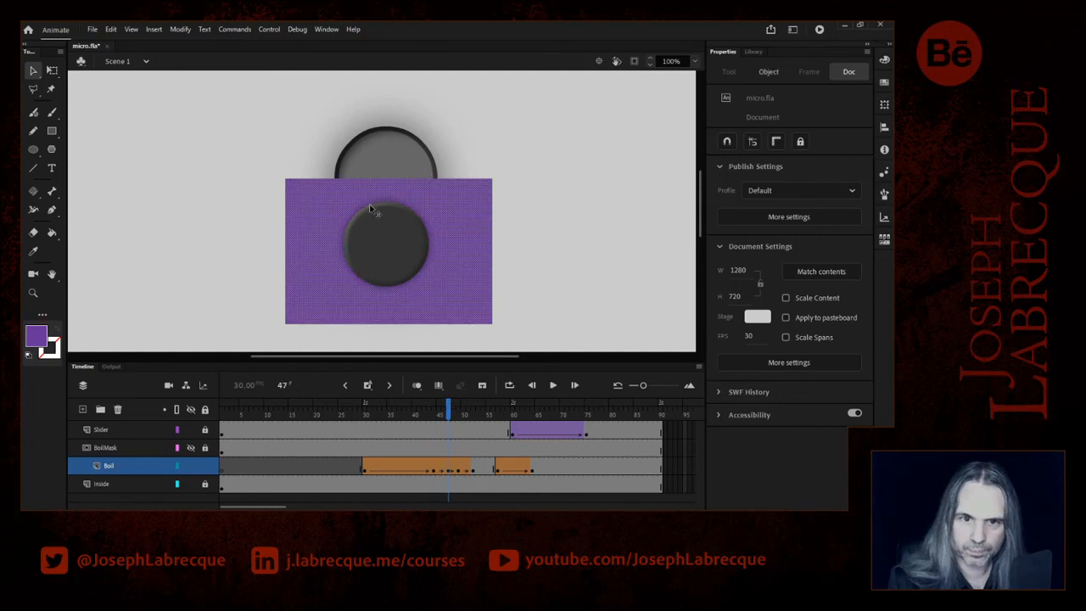
left_click(293, 150)
left_click_drag(363, 178, 361, 194)
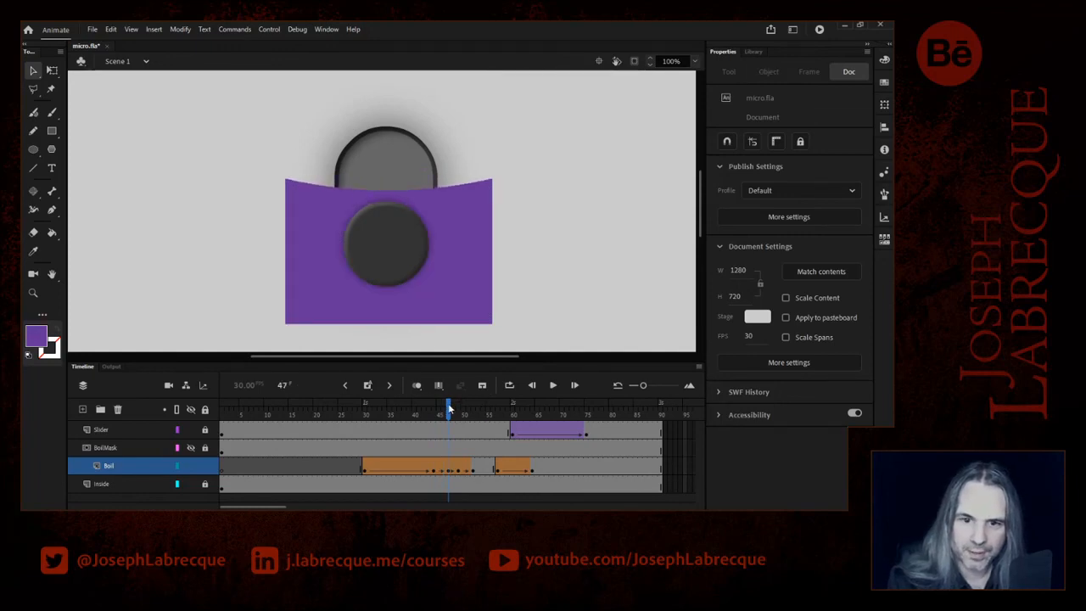
left_click_drag(450, 410, 461, 411)
key("Escape")
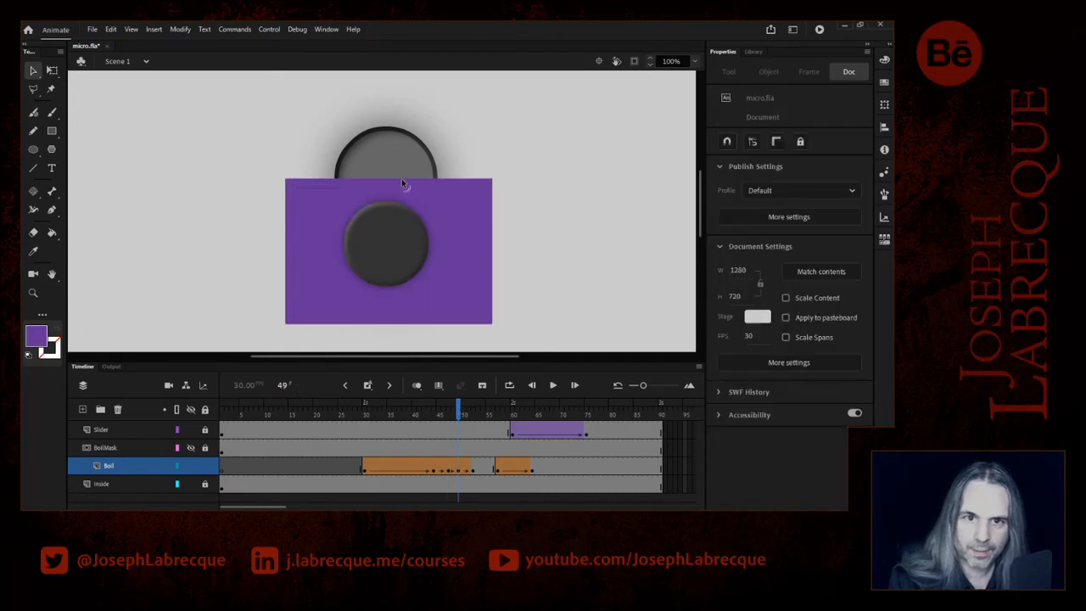
left_click_drag(403, 183, 409, 175)
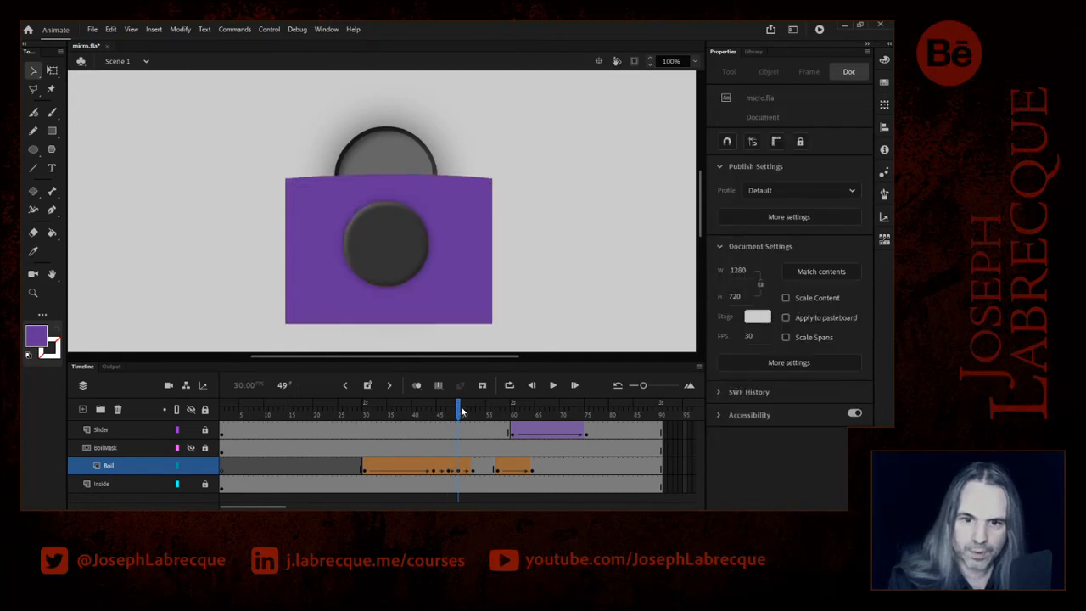
- Bend the purple rectangle's top edge down into a deep dip at frame 57
left_click_drag(460, 411, 475, 413)
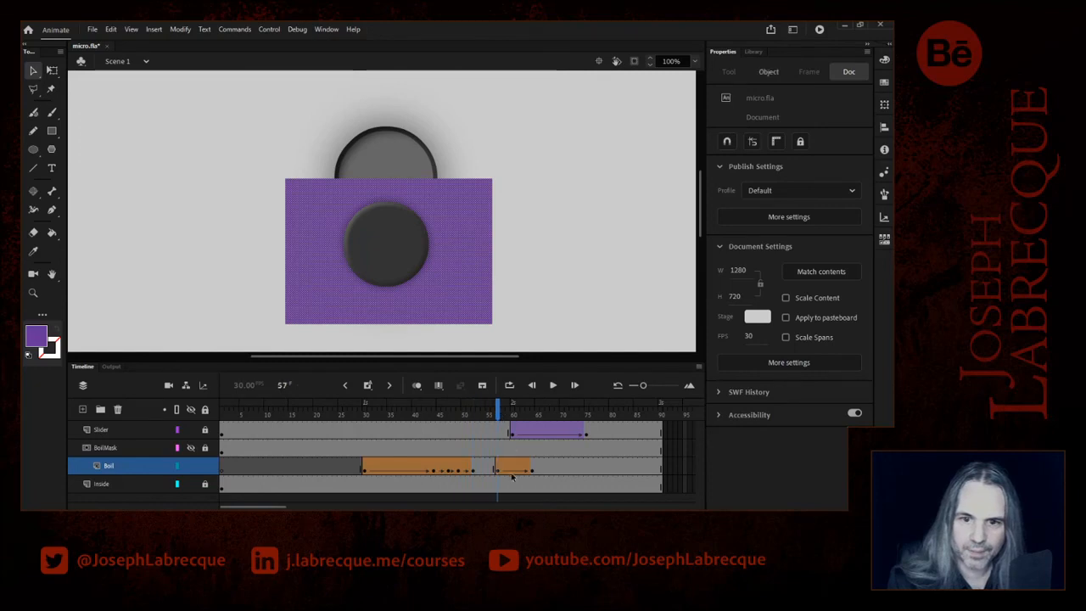
left_click(507, 185)
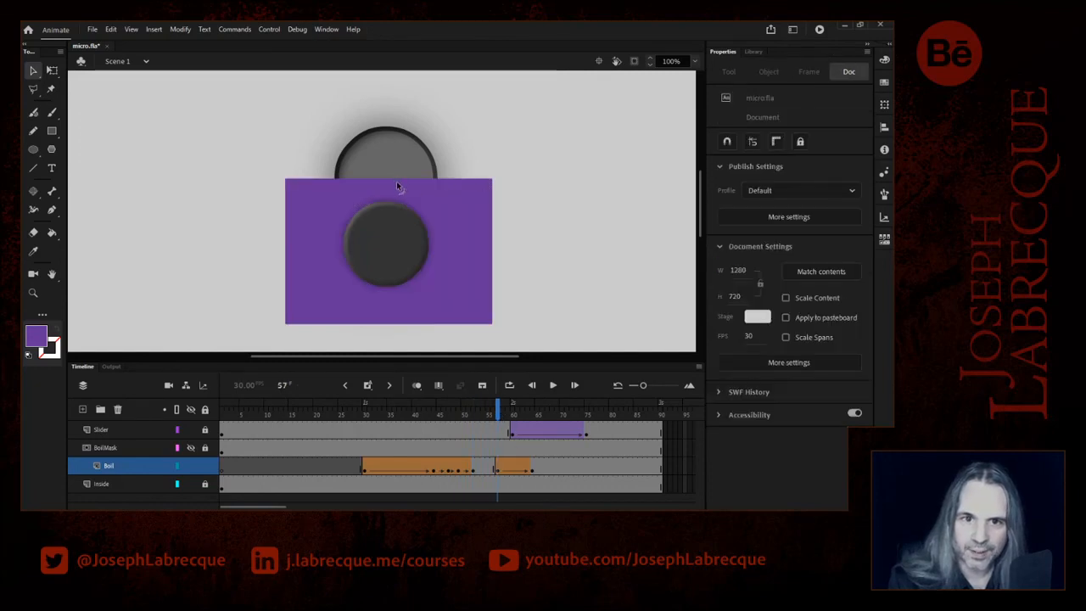
left_click_drag(396, 181, 398, 189)
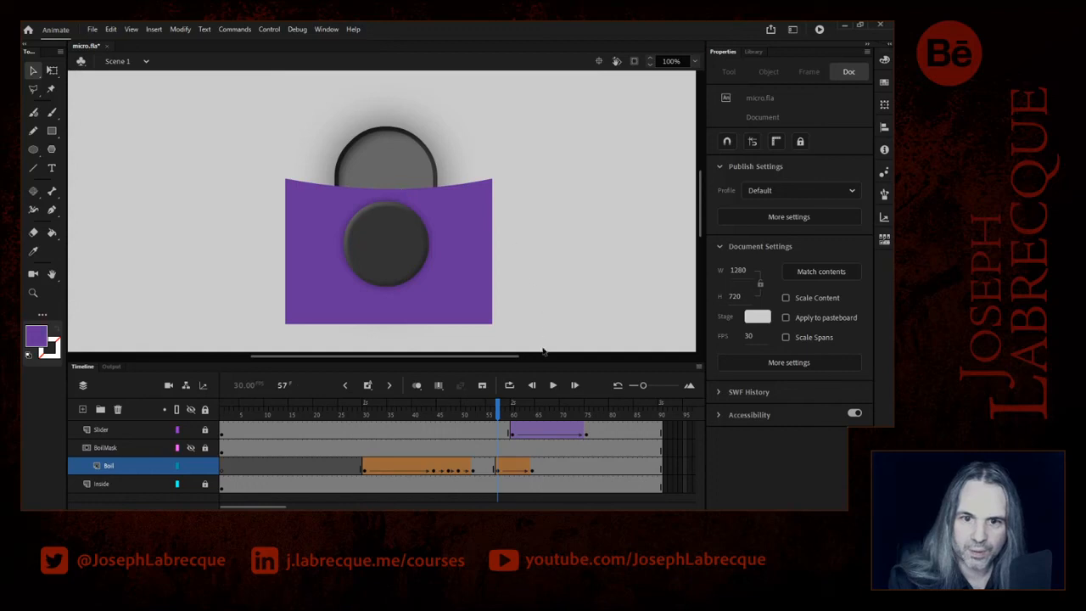
mouse_move(501, 409)
left_mouse_down()
mouse_move(550, 412)
mouse_move(496, 415)
left_mouse_up()
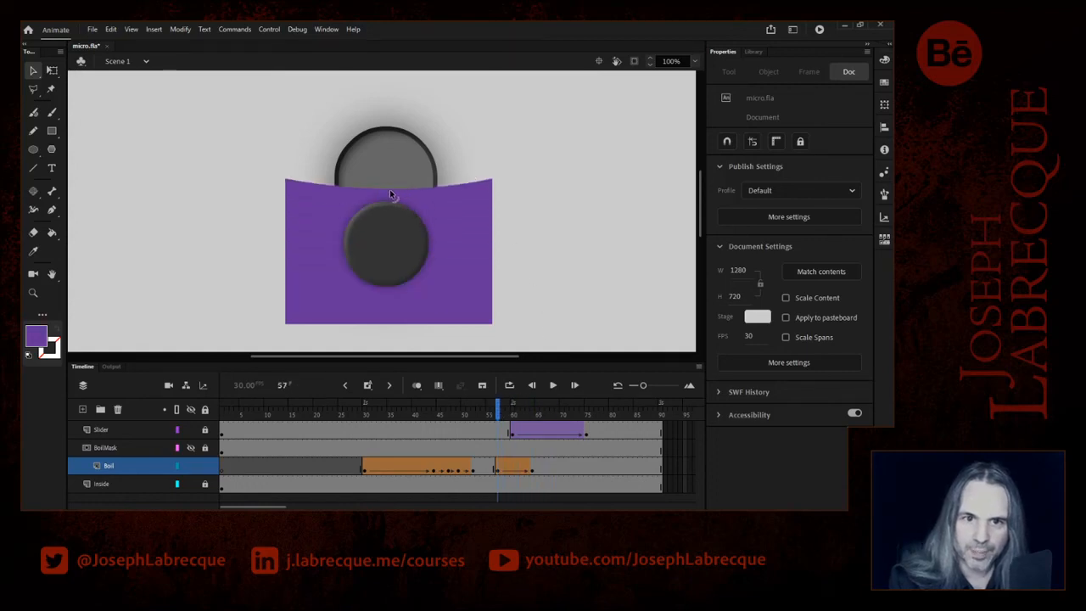
left_click_drag(390, 195, 390, 204)
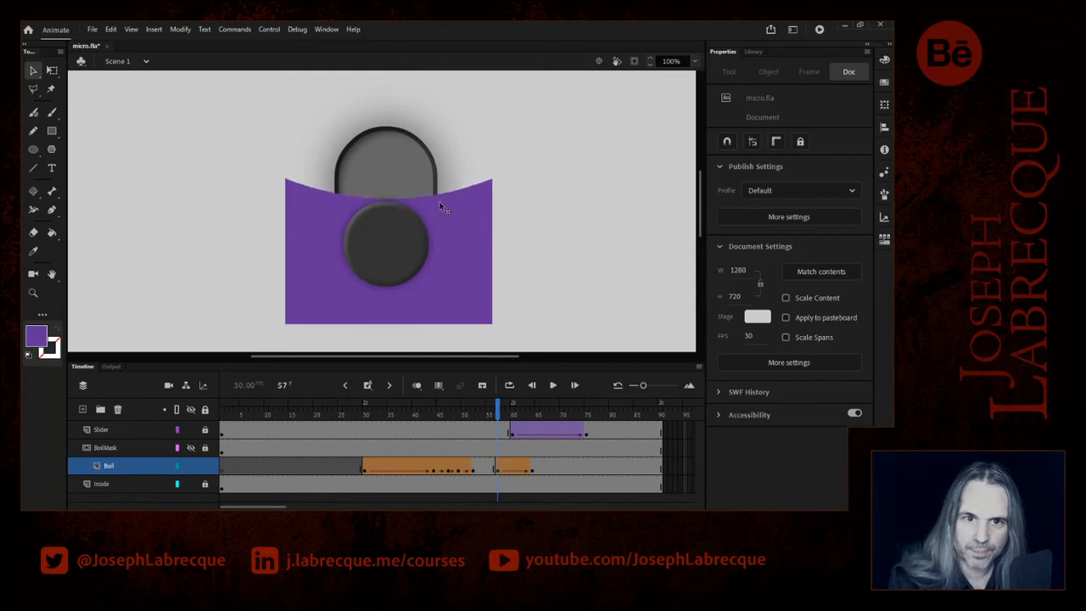
- Lock the Boil layer, show the BoilMask layer again, and scrub through the masked liquid animation
left_click_drag(501, 403, 527, 415)
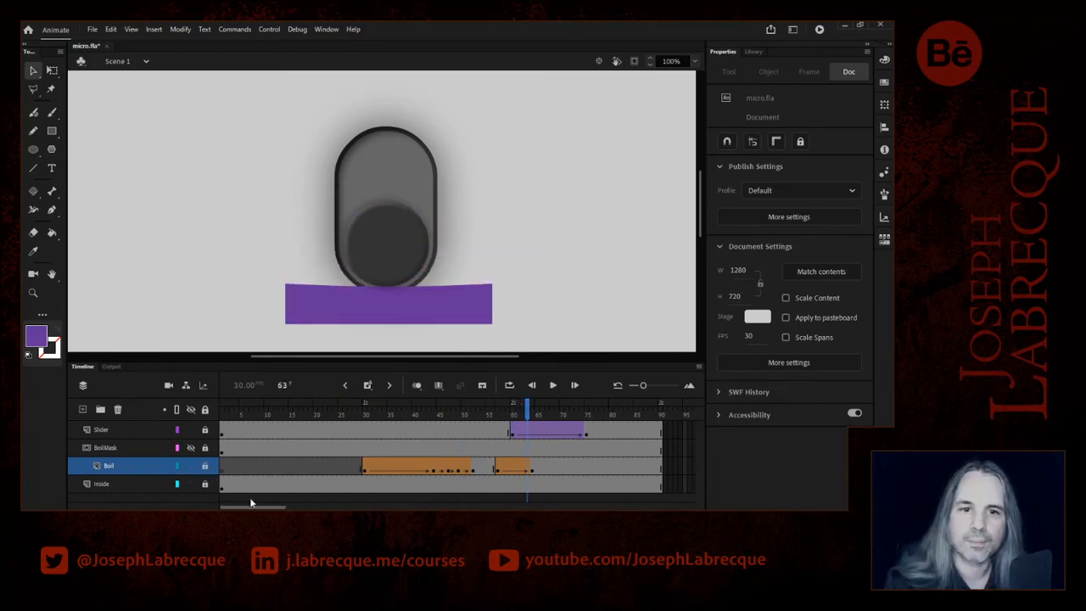
left_click(190, 447)
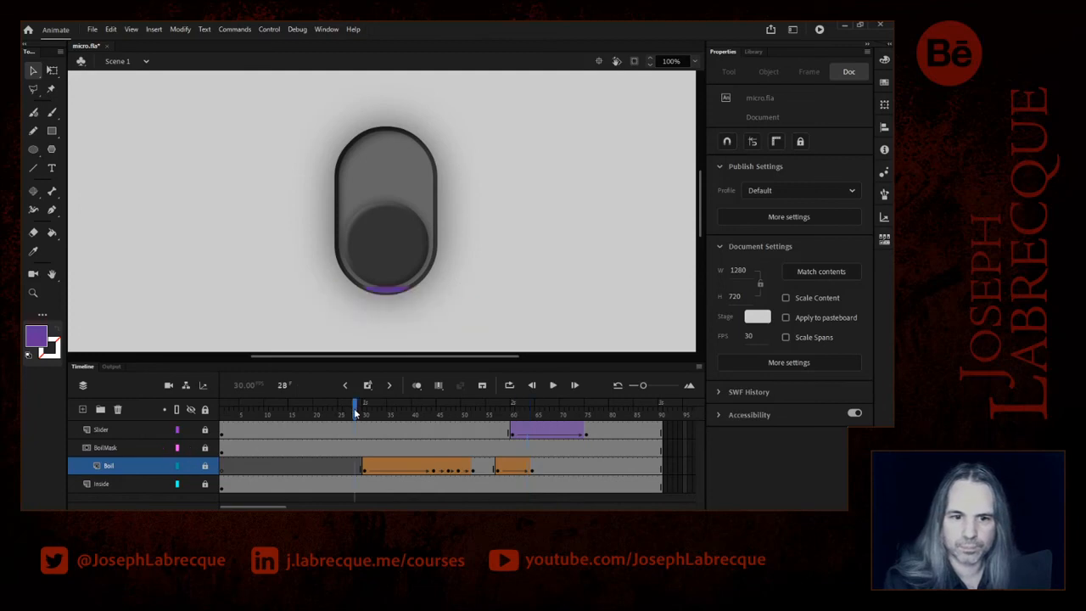
left_click_drag(355, 413, 372, 432)
left_click_drag(500, 410, 400, 426)
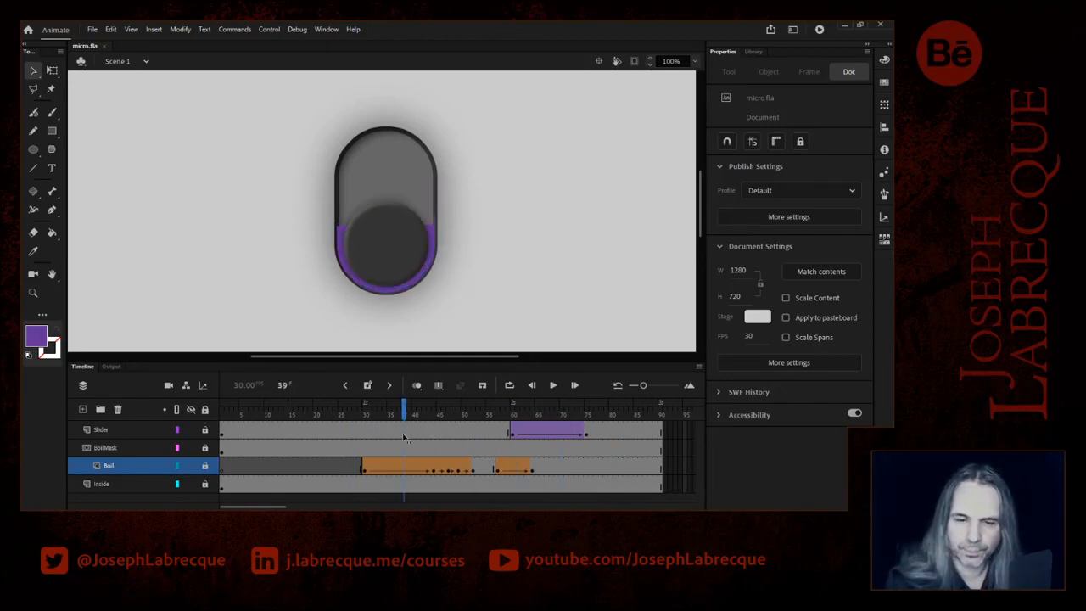
- Apply a Cubic Ease Out effect to the Boil layer's rising shape tween that starts at frame 30
left_click(403, 465)
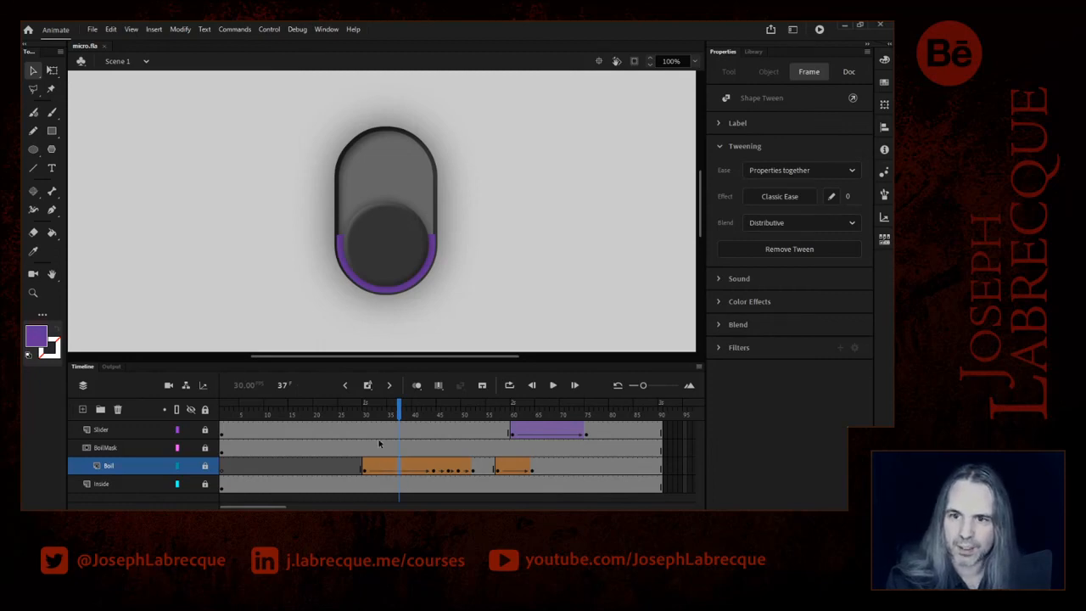
left_click(767, 201)
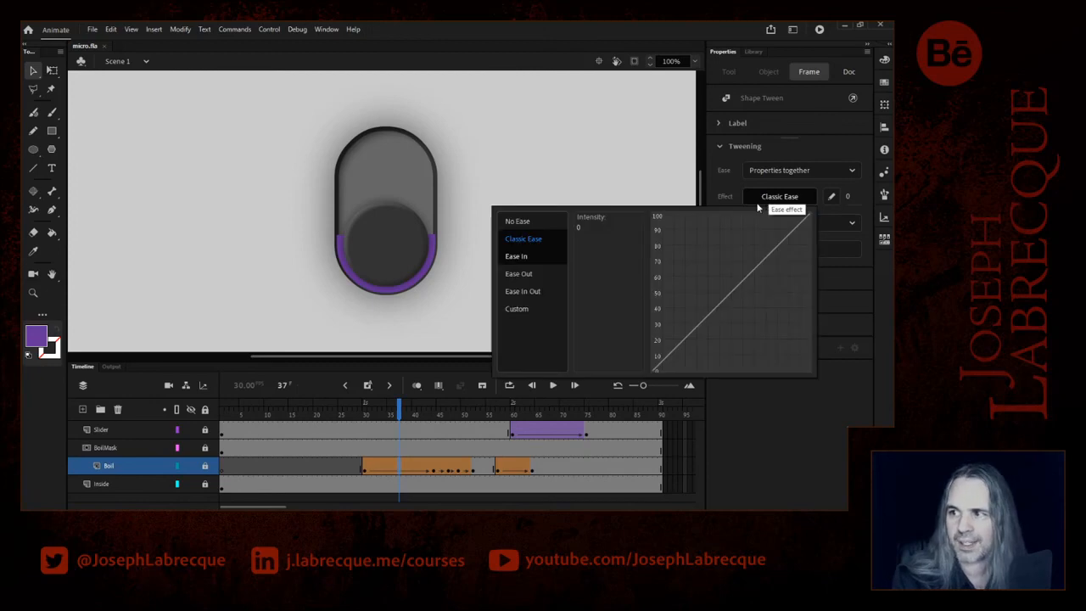
left_click(527, 275)
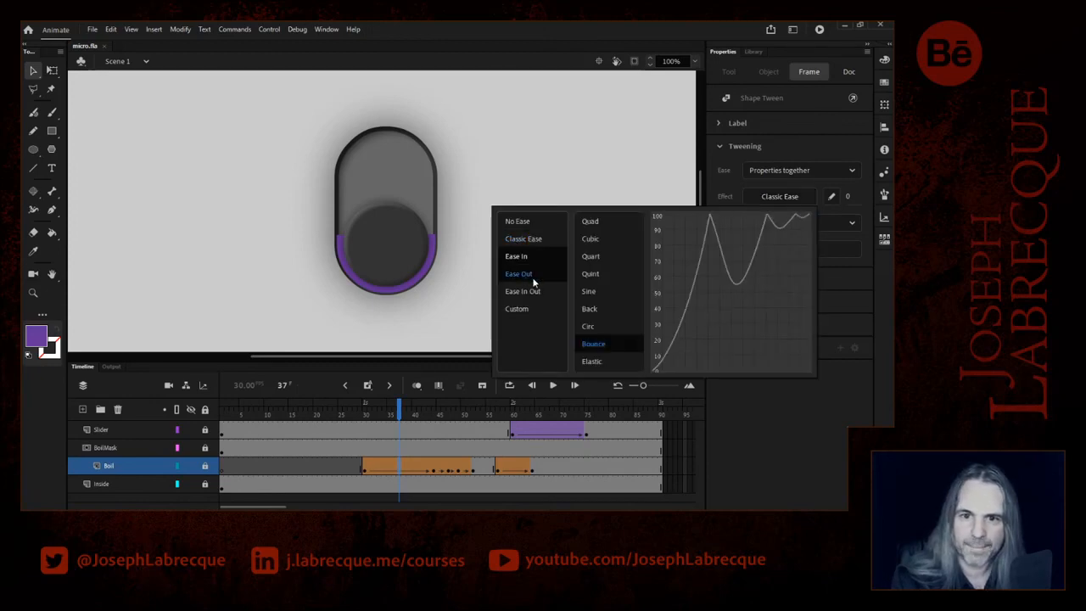
left_click(599, 222)
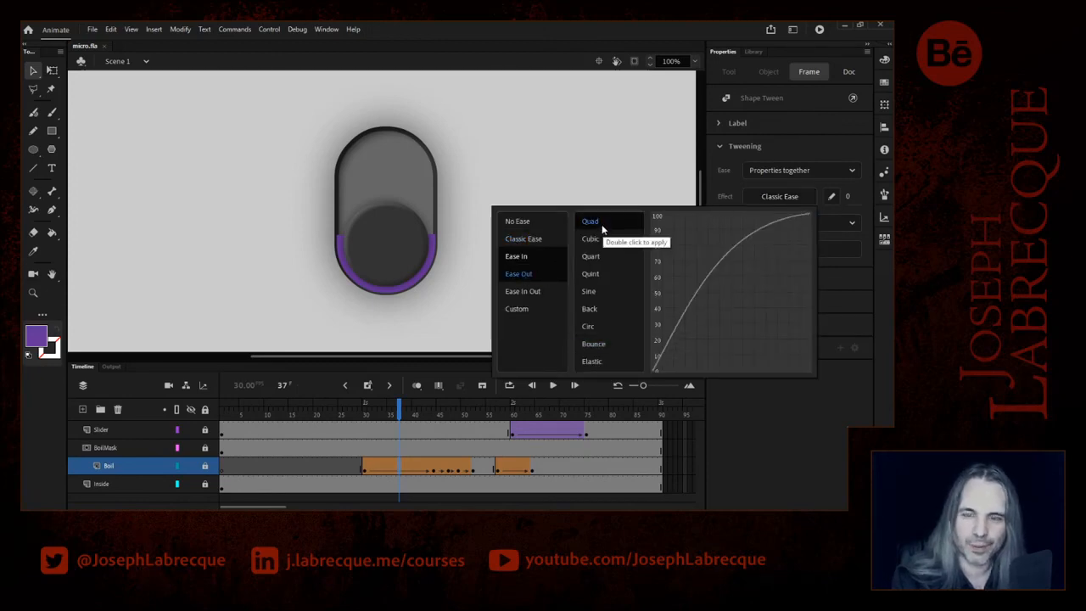
left_click(593, 239)
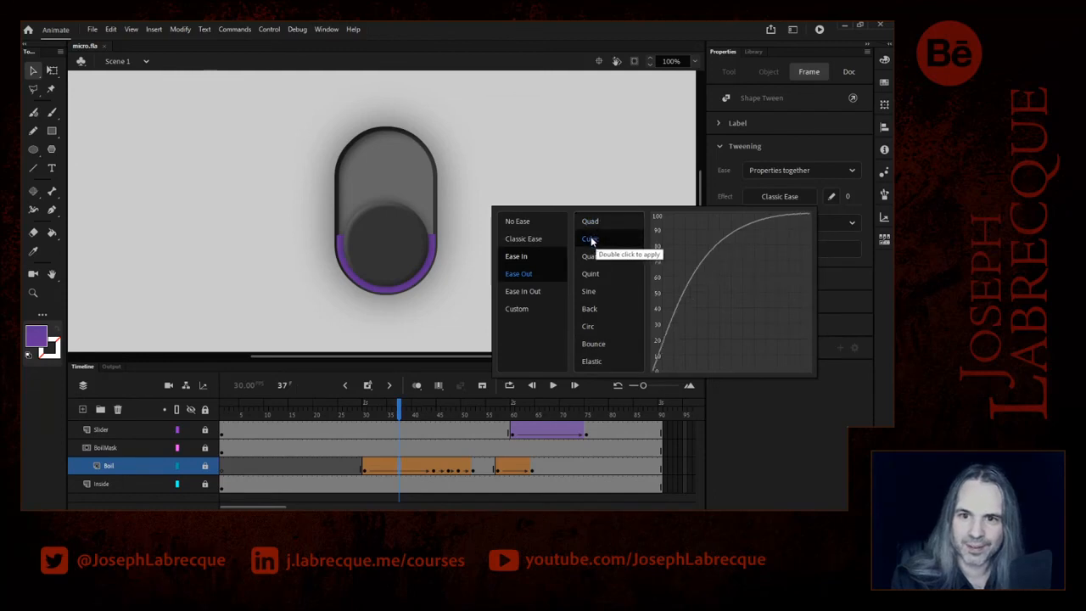
double_click(593, 240)
- Turn on looping over about frames 23 to 54 and play back the rising and sloshing liquid
mouse_move(395, 401)
left_mouse_down()
mouse_move(371, 408)
mouse_move(439, 424)
mouse_move(321, 429)
mouse_move(413, 408)
left_mouse_up()
left_click(509, 386)
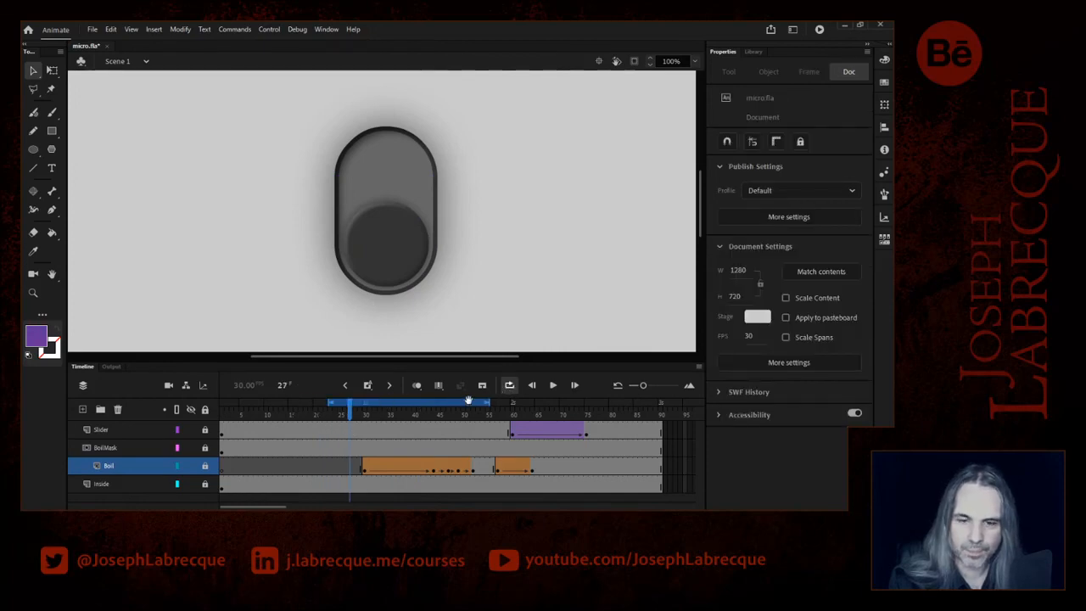
left_click_drag(488, 404, 491, 404)
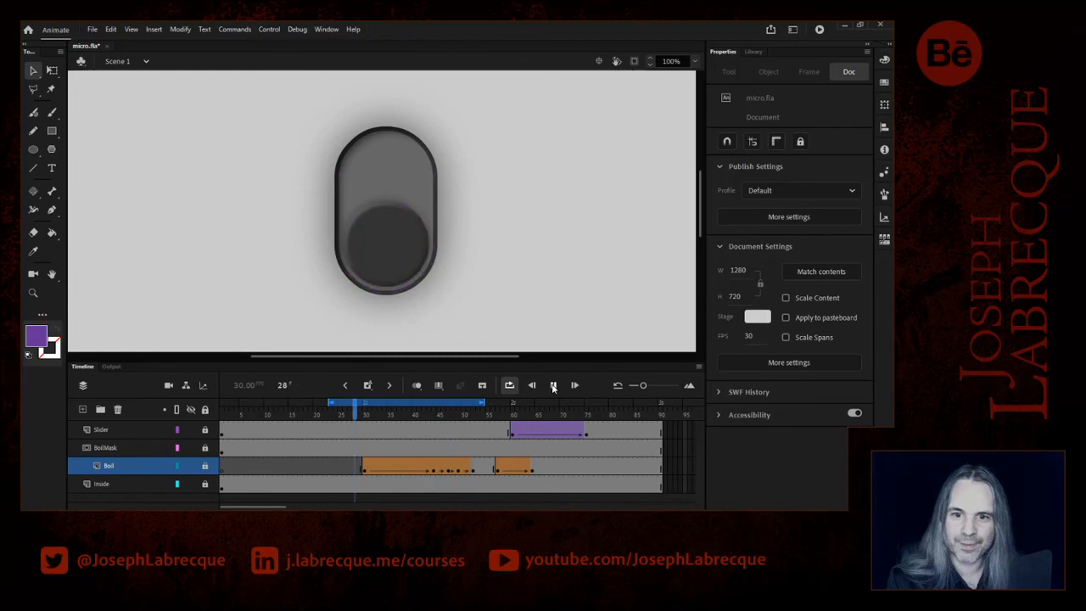
left_click(553, 387)
- Move the end keyframe of the Boil layer's falling tween to frame 69 and preview the fall in a loop
left_click_drag(421, 403, 538, 404)
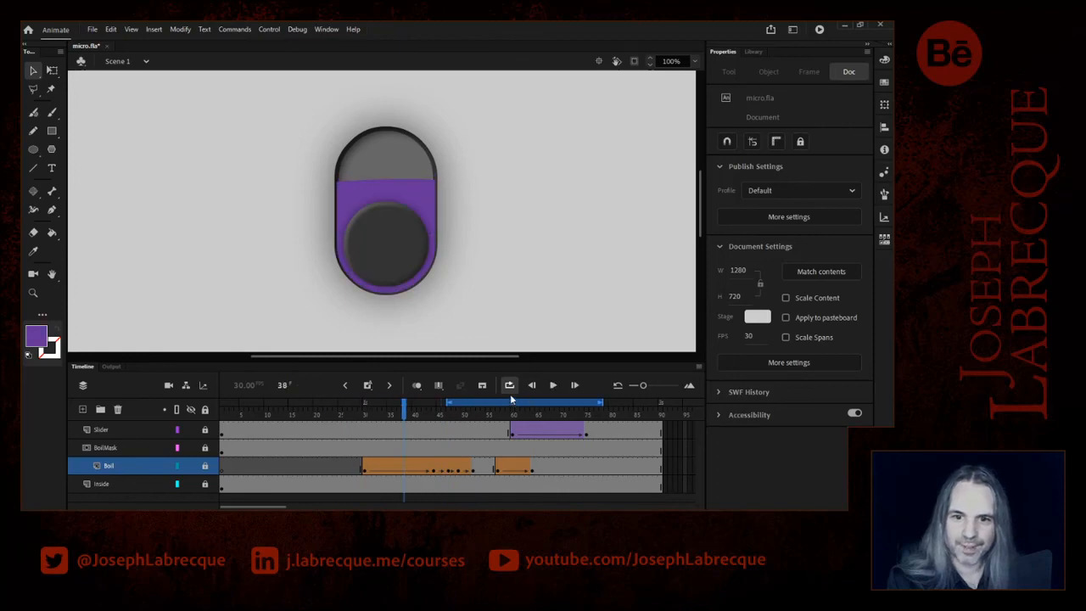
left_click(533, 471)
left_click_drag(552, 473, 553, 492)
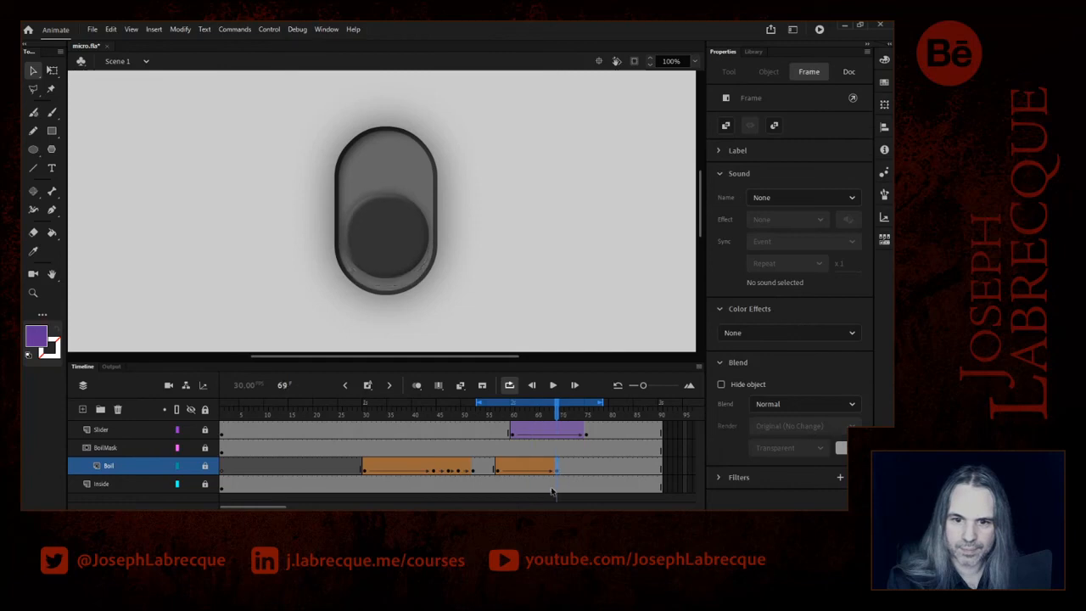
left_click(552, 387)
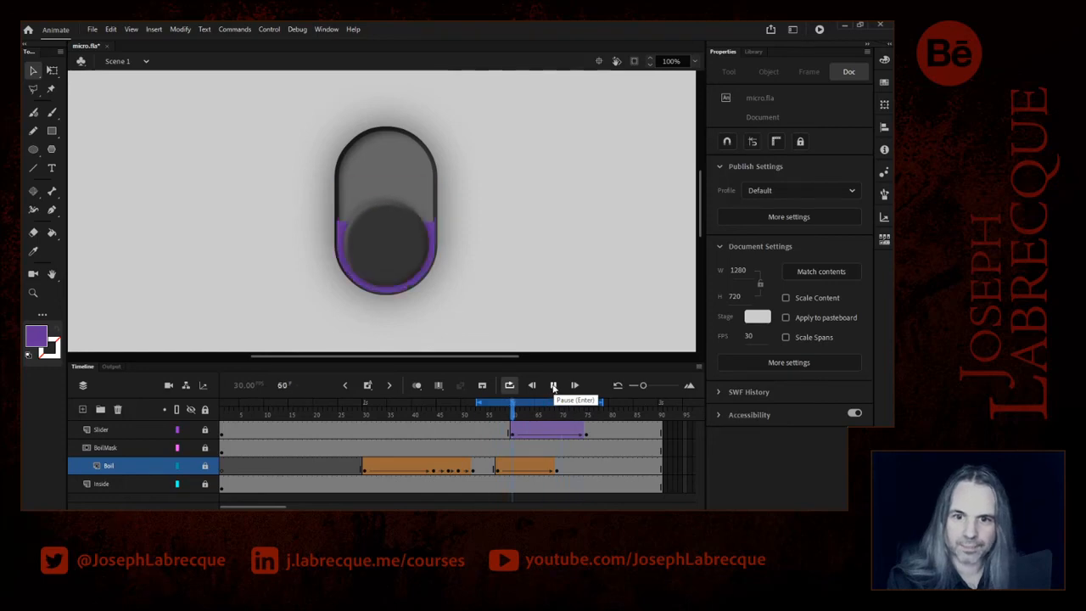
left_click(552, 386)
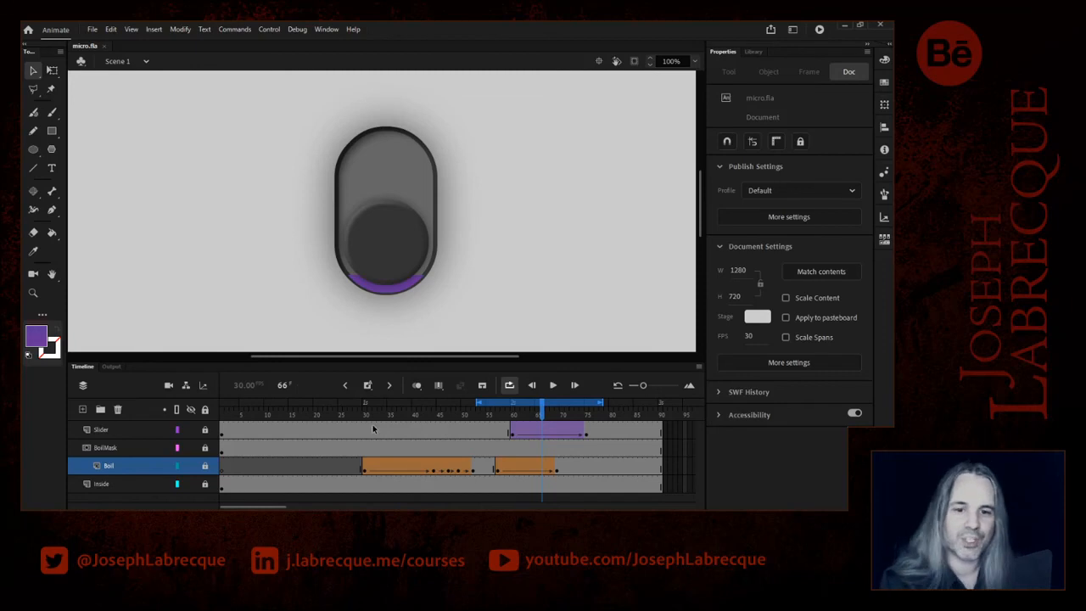
- Set the blend mode of all frames on the Boil layer to Overlay
left_click(126, 466)
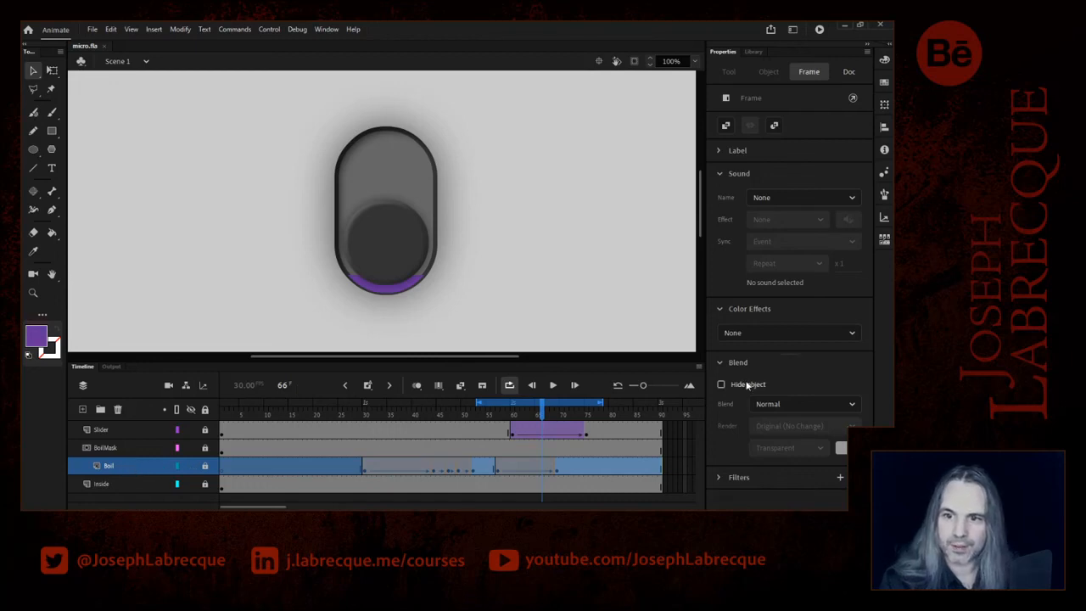
left_click(778, 404)
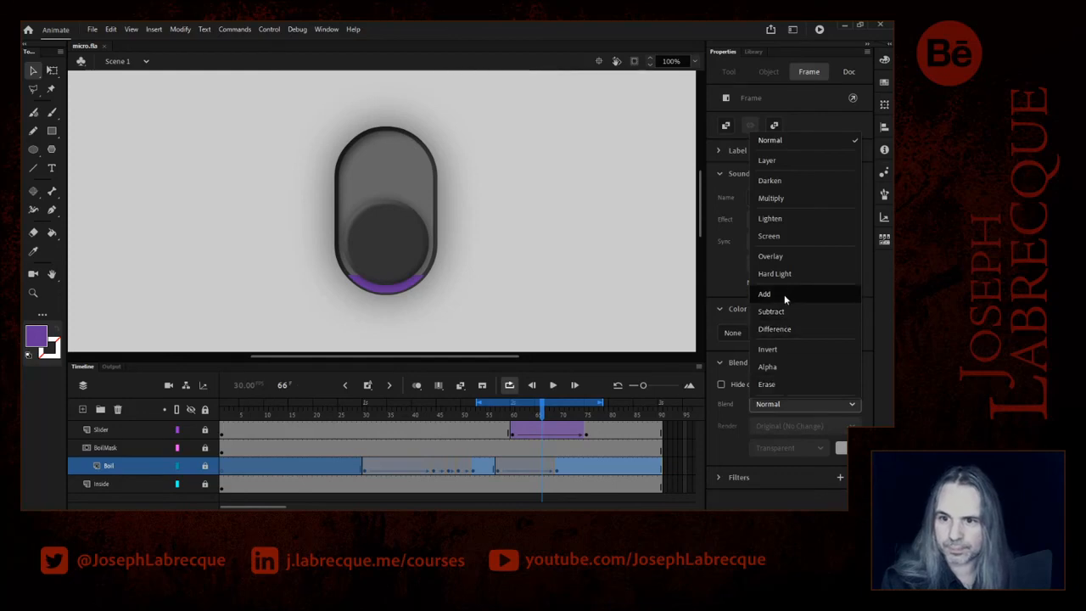
left_click(783, 257)
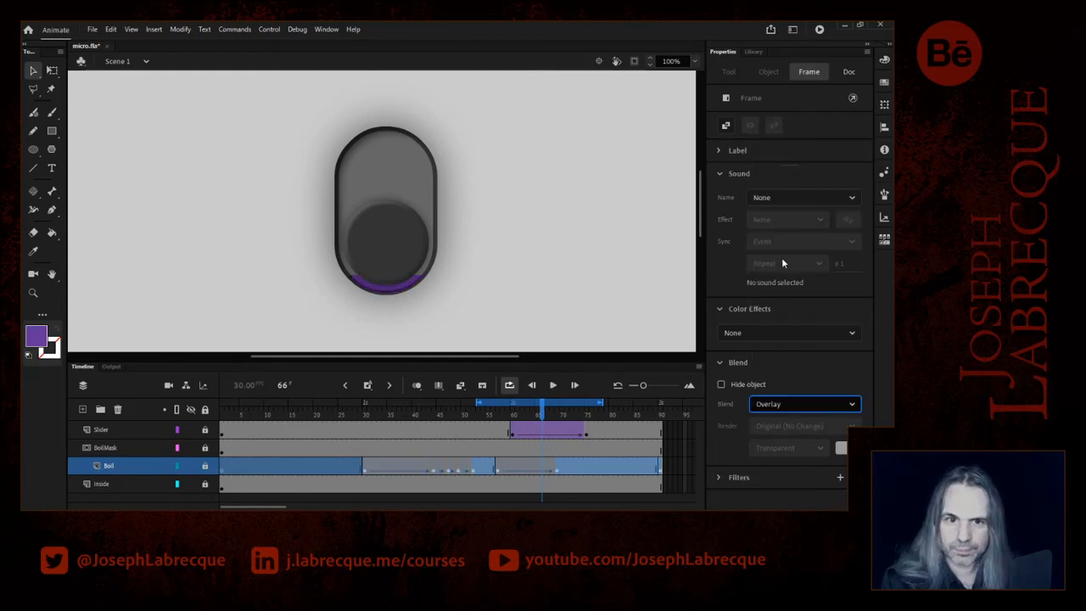
- Shift the loop range back over the rising liquid, about frames 26 to 54, and preview the blended animation
left_click_drag(510, 405, 335, 416)
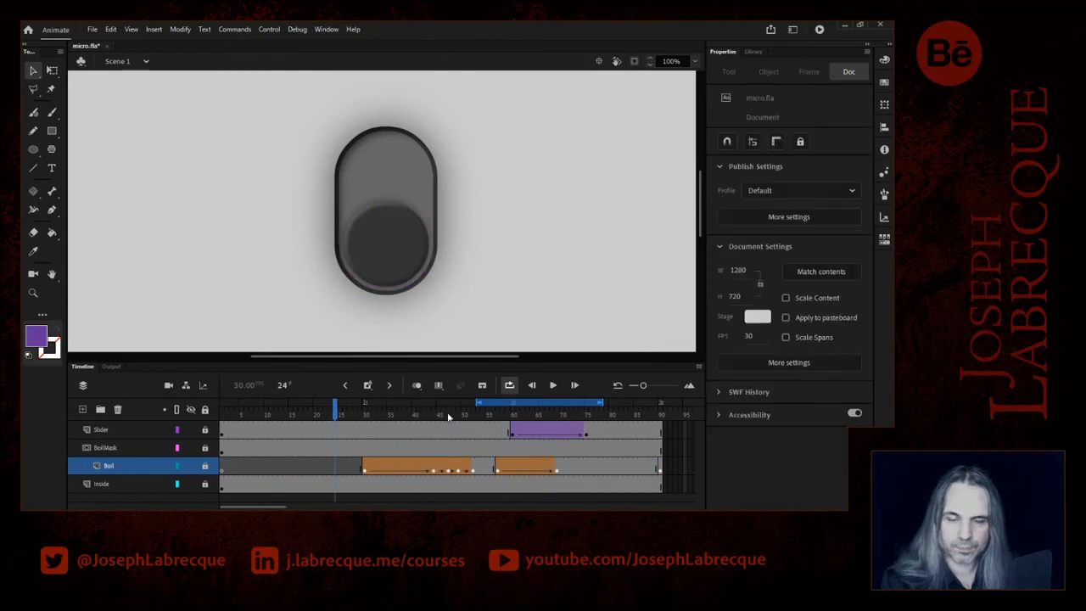
left_click_drag(526, 405, 400, 414)
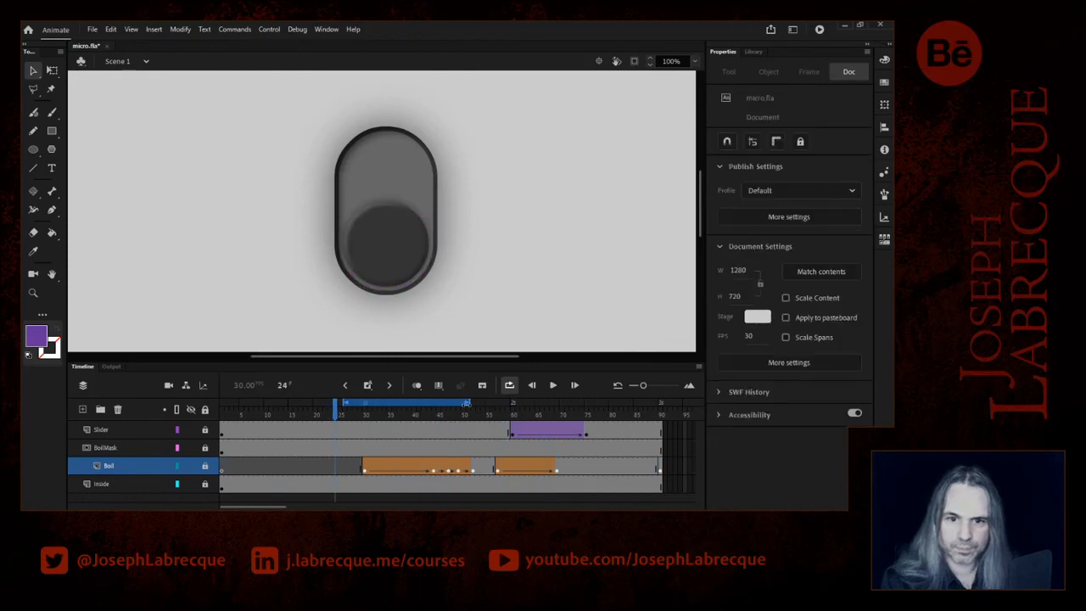
left_click(552, 386)
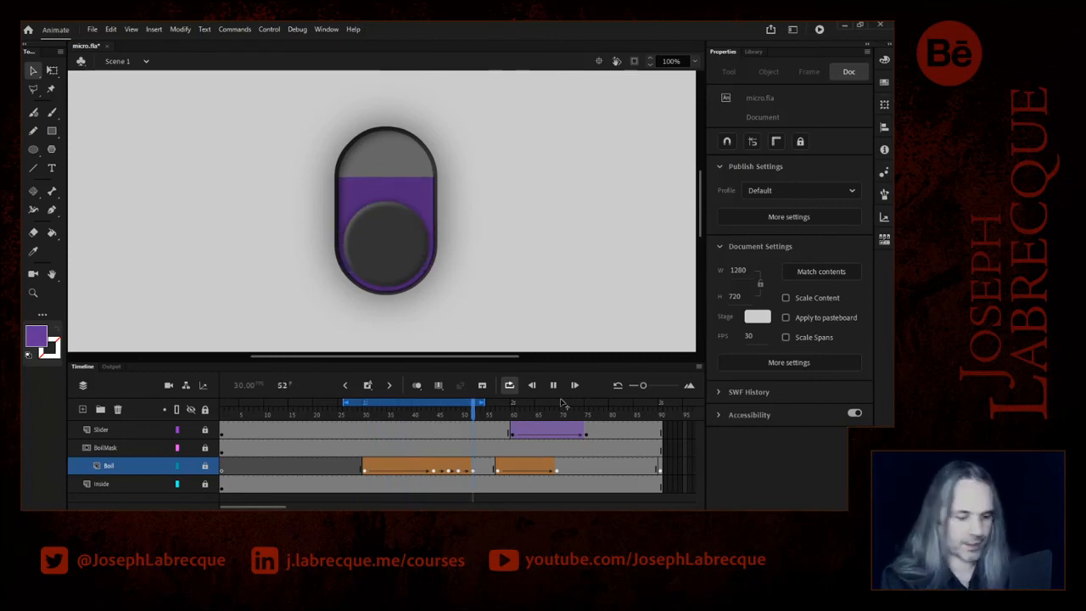
key("Return")
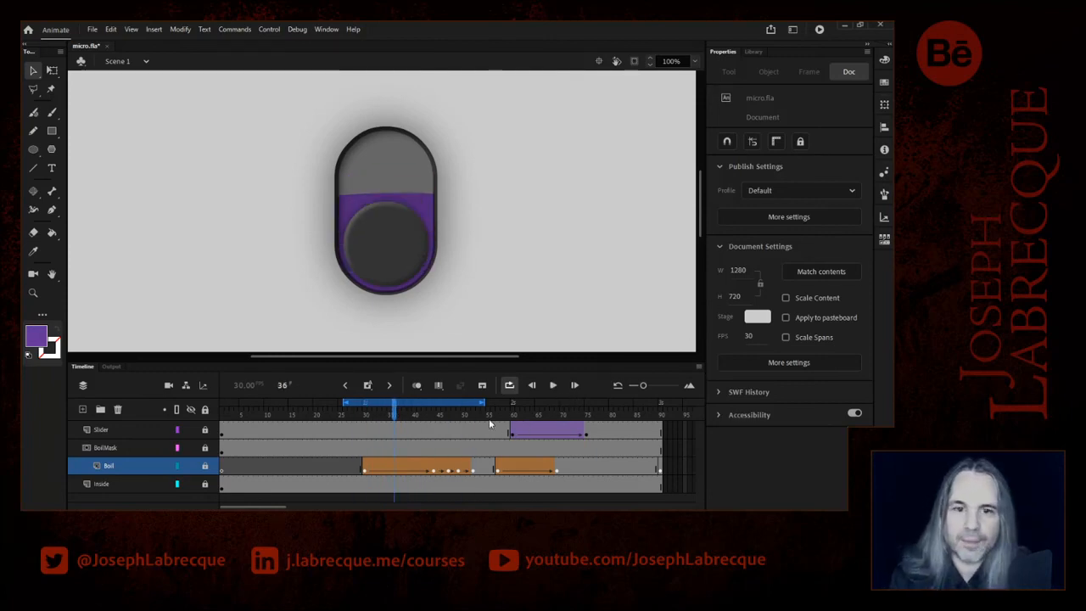
- Widen the loop range from frame 1 to nearly the end of the timeline and play the full slider animation
left_click_drag(482, 402, 611, 402)
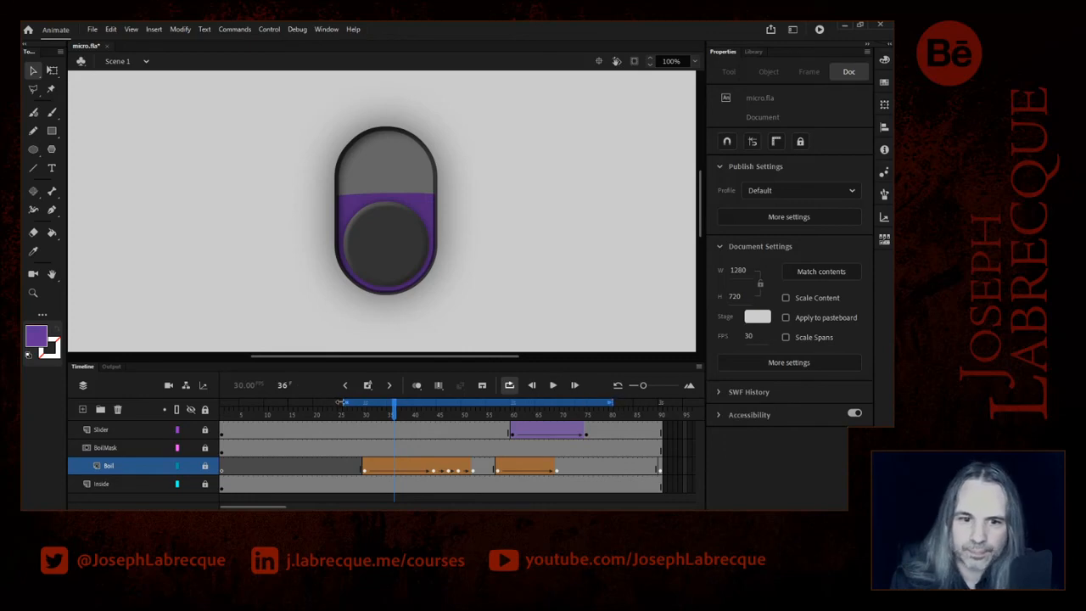
left_click_drag(341, 402, 220, 402)
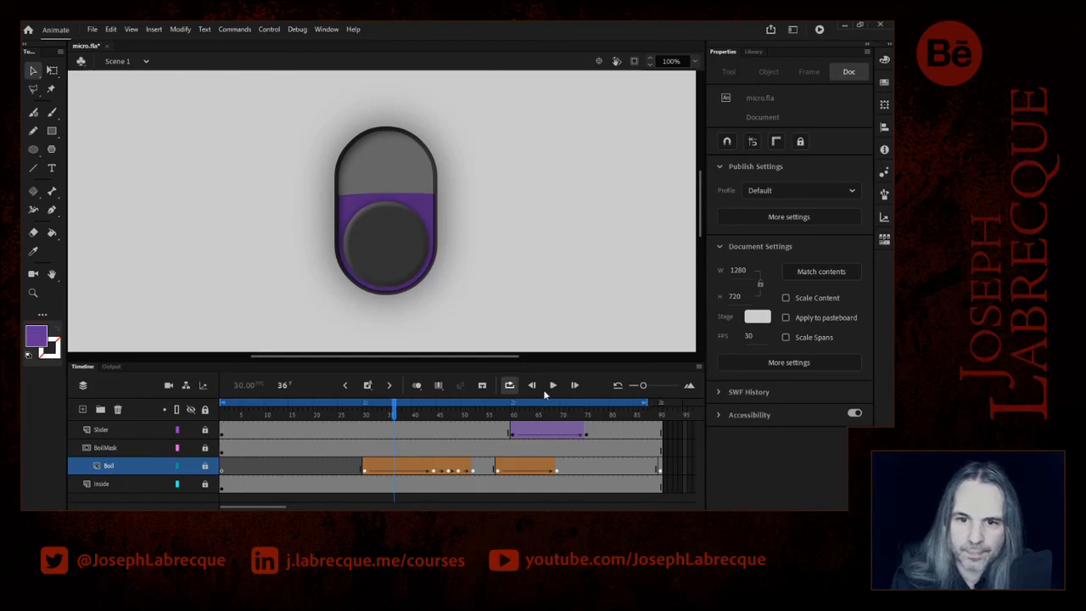
left_click(548, 387)
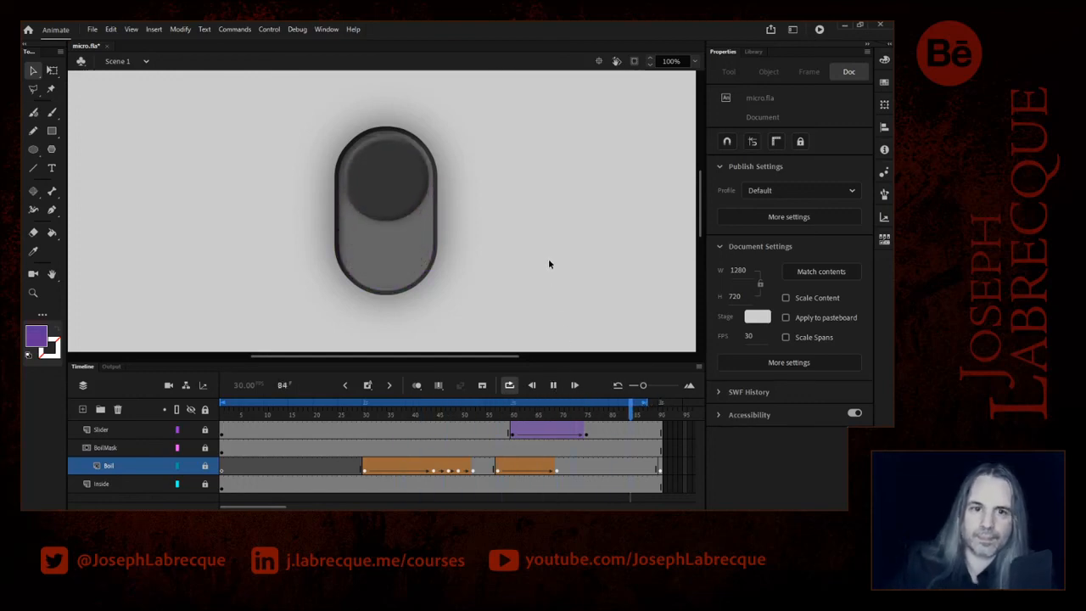